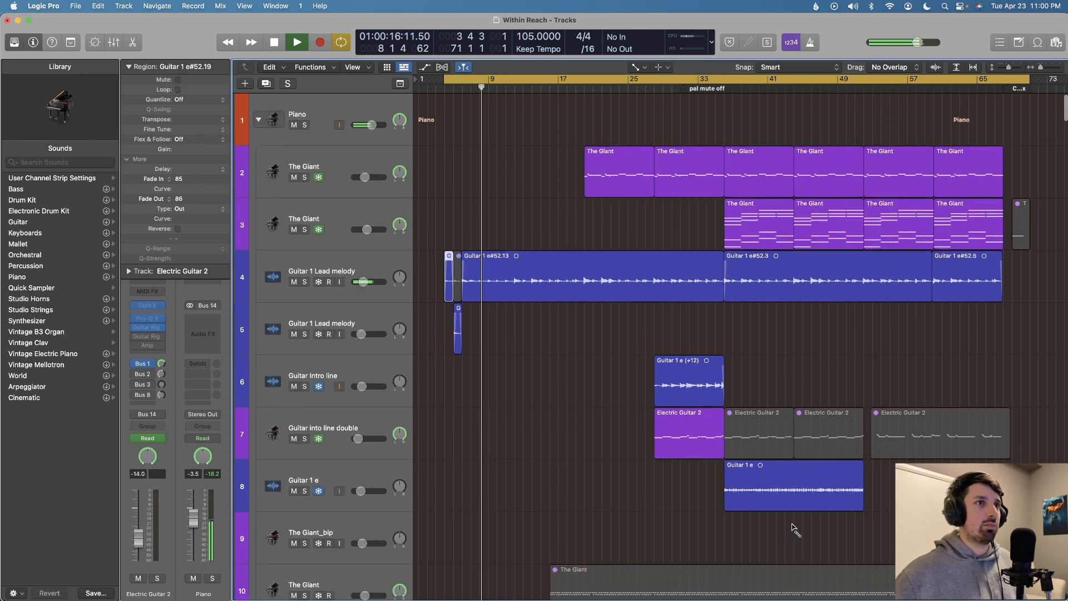
# Switch to the Pointer tool and fit more tracks and bars of the arrangement on screen.
pyautogui.press('t')
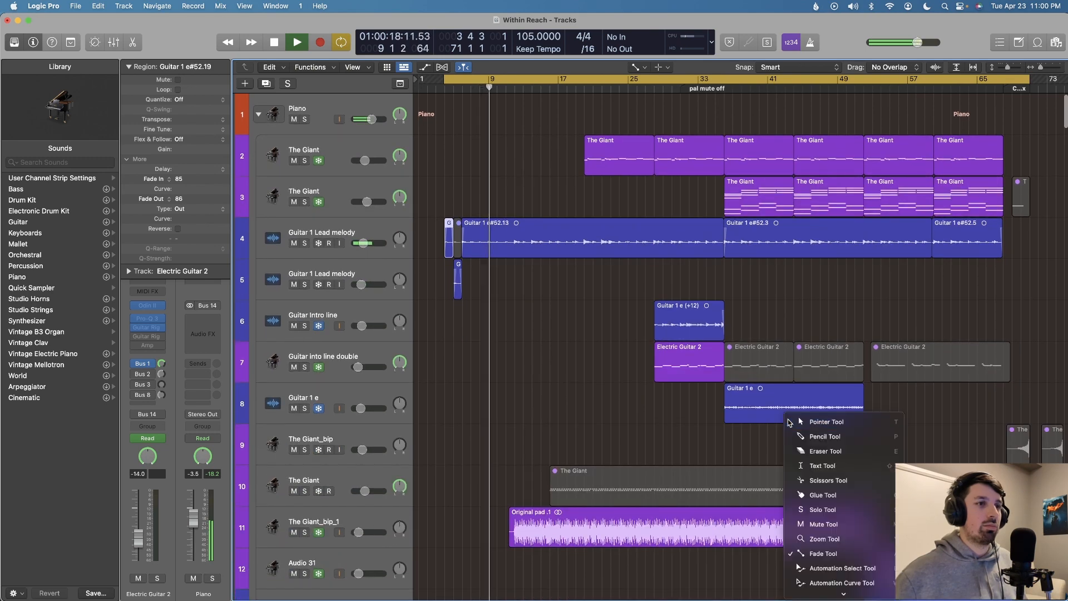
pyautogui.press('t')
pyautogui.press('super+Up')
pyautogui.press('super+Up')
pyautogui.press('super+Left')
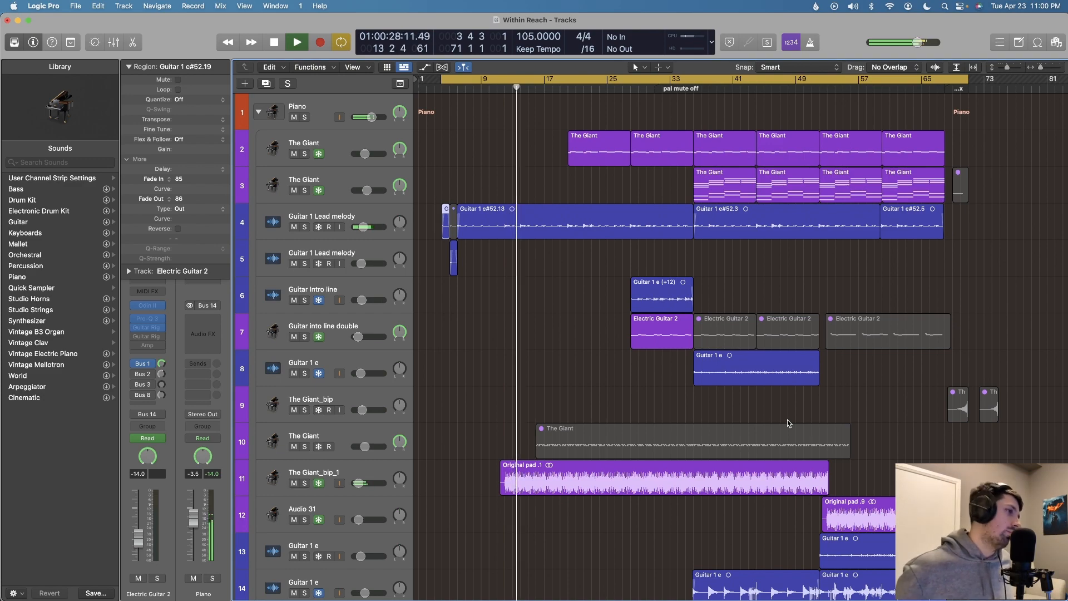
# Look through the arrangement's tracks from the piano and guitars down to the Long Strings stack and back while the song plays.
pyautogui.scroll(-3, 787, 419)
pyautogui.scroll(-20, 786, 419)
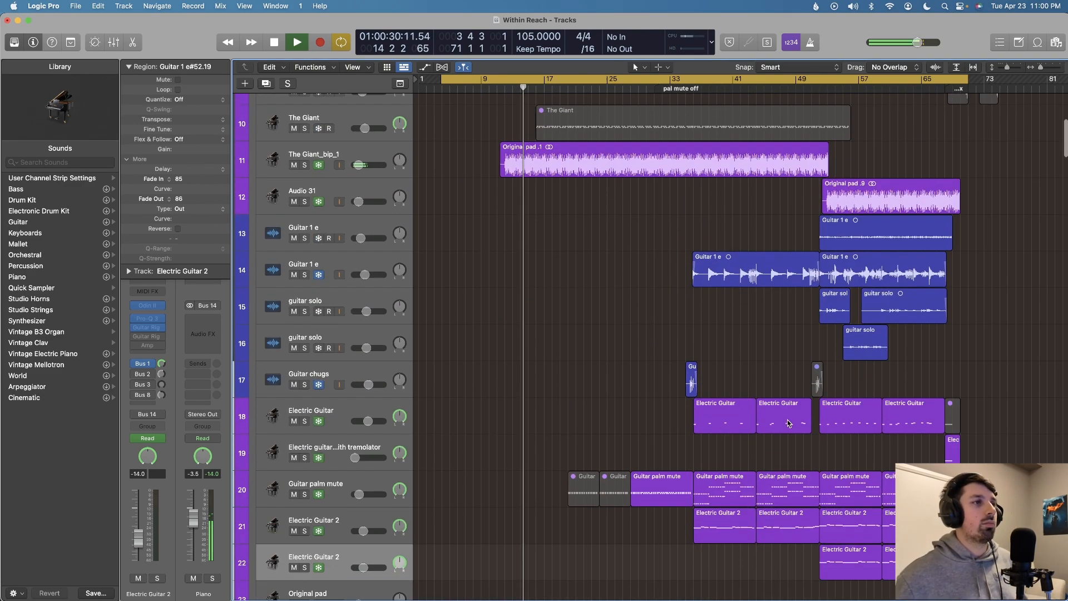
pyautogui.scroll(-8, 788, 423)
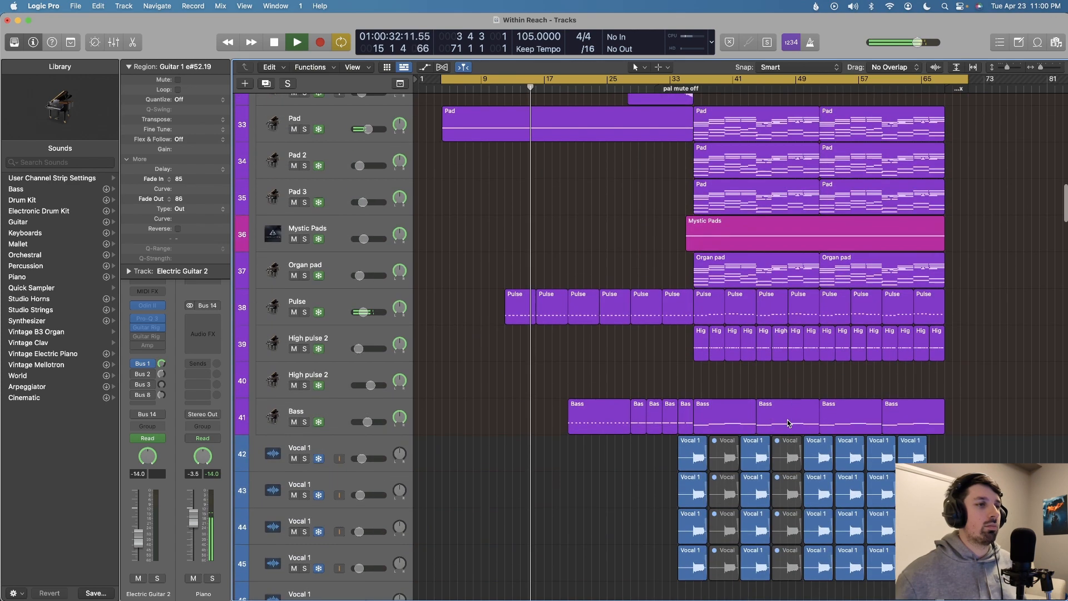
pyautogui.scroll(-2, 788, 422)
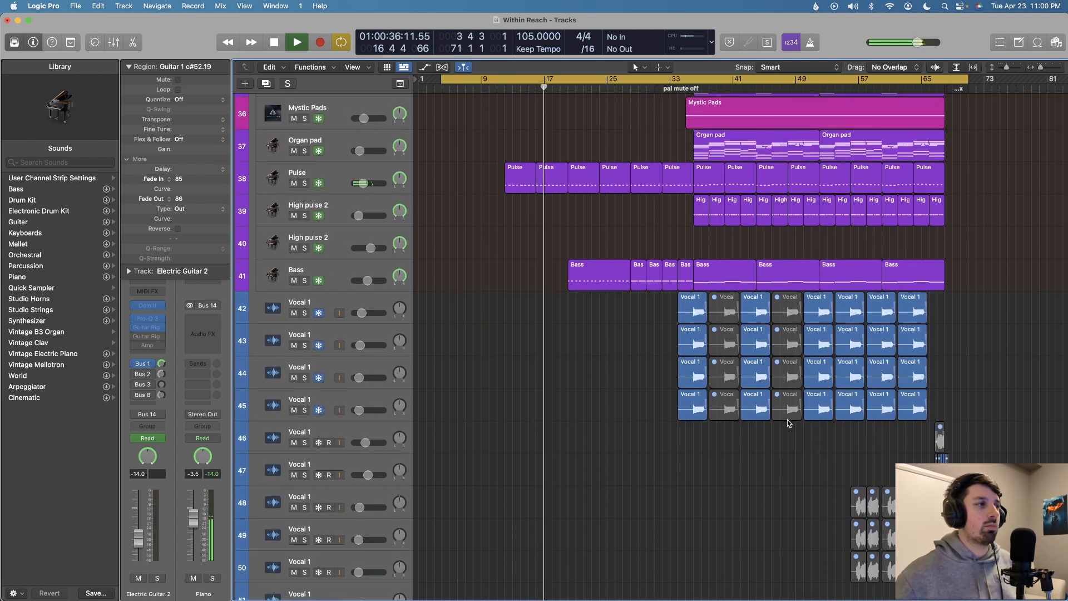
pyautogui.scroll(-11, 788, 423)
pyautogui.scroll(-8, 788, 423)
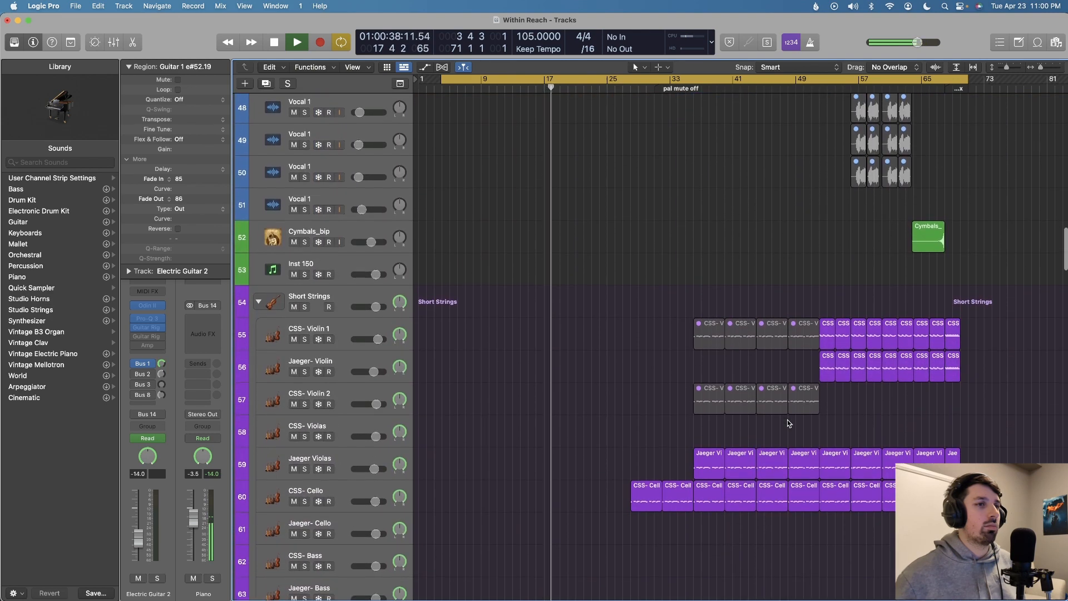
pyautogui.scroll(-11, 788, 423)
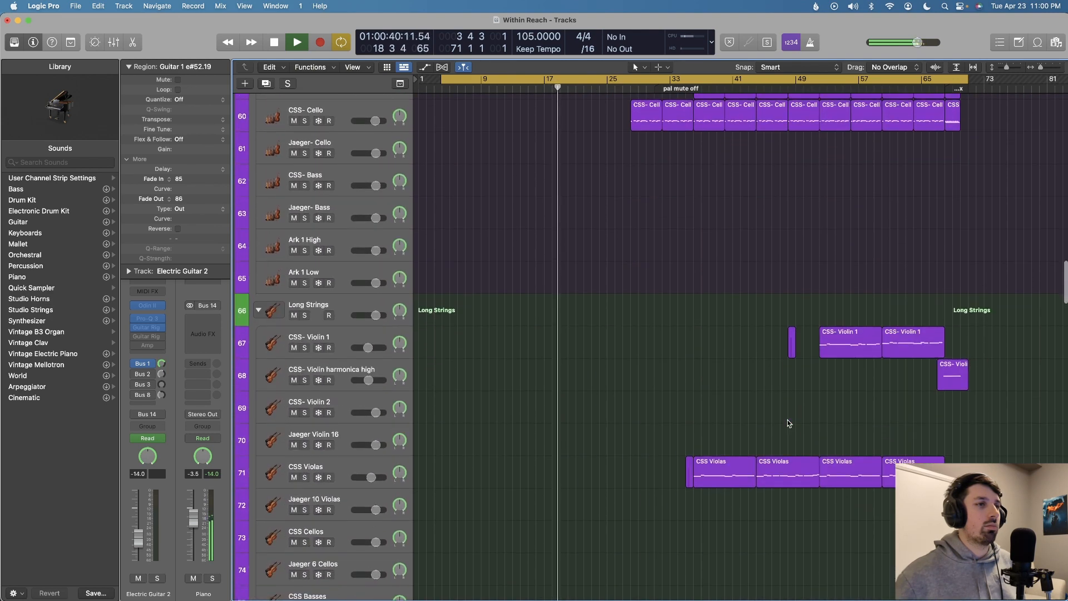
pyautogui.scroll(15, 788, 423)
pyautogui.scroll(20, 788, 423)
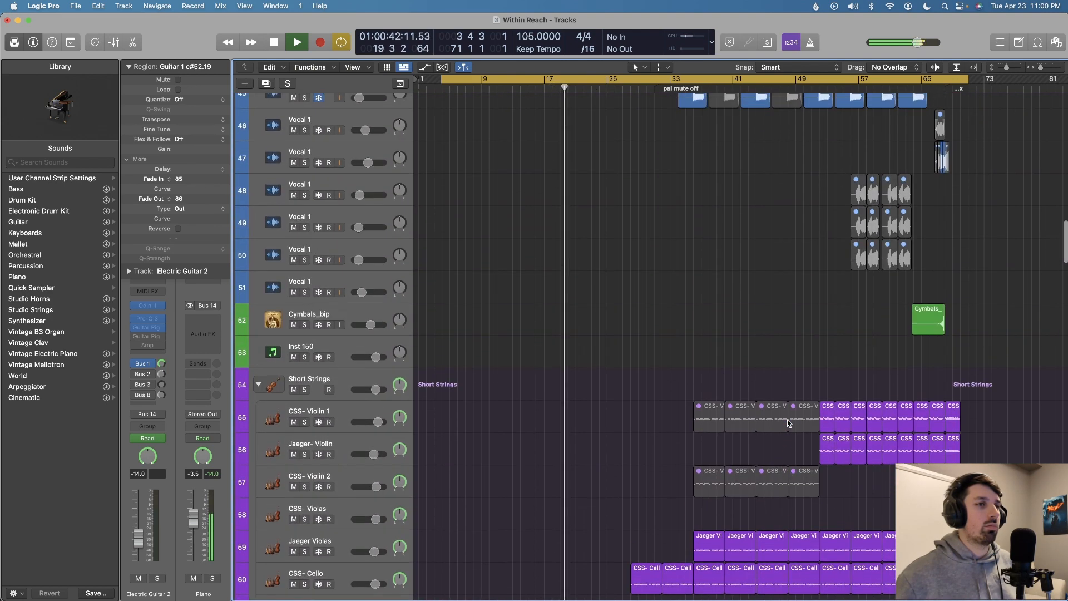
pyautogui.scroll(12, 788, 422)
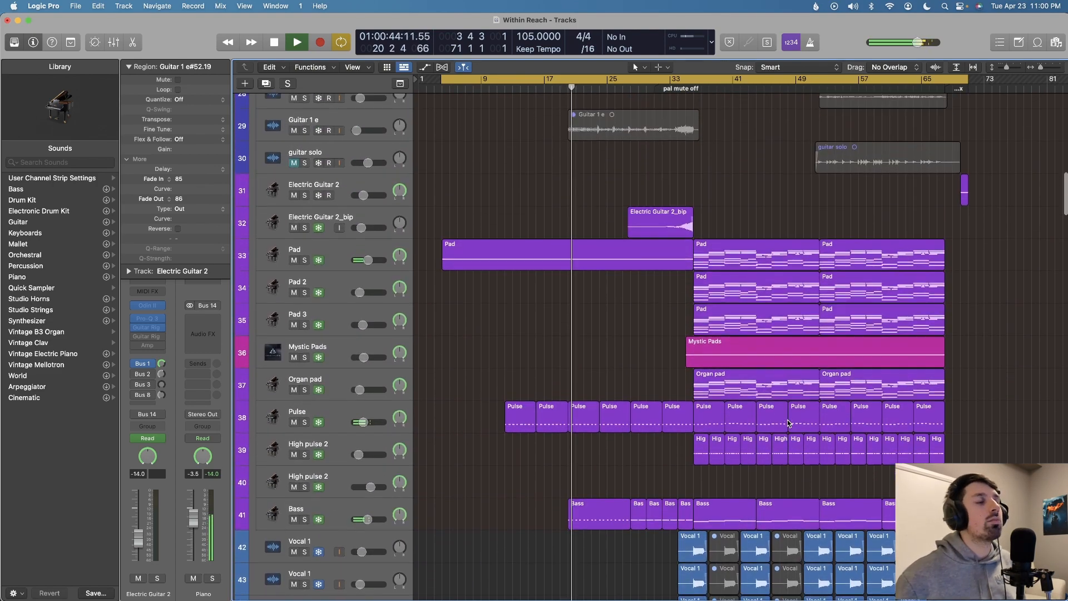
pyautogui.scroll(18, 787, 423)
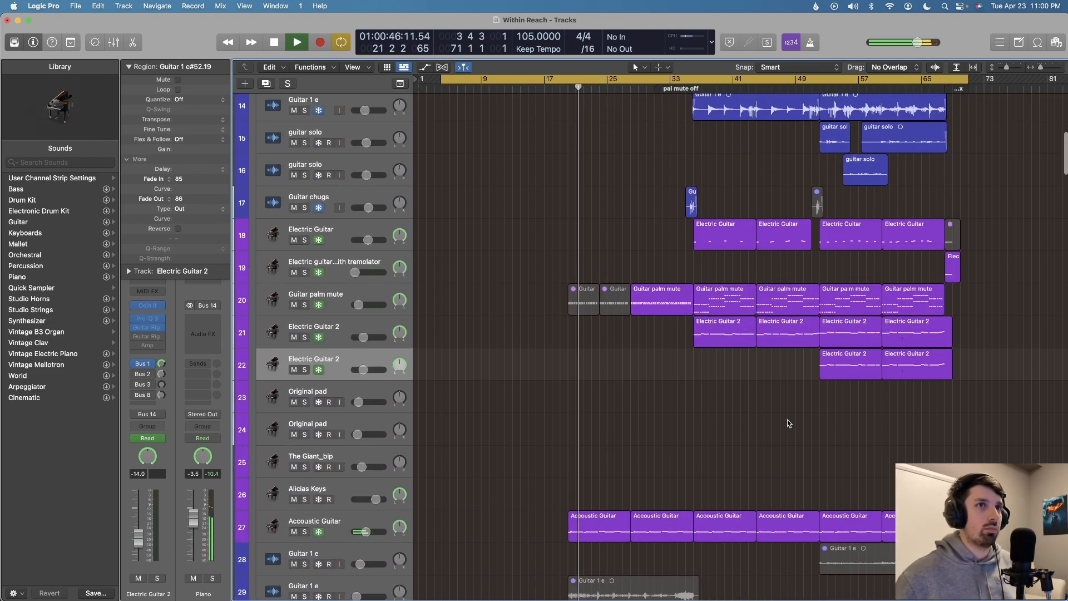
pyautogui.scroll(1, 788, 452)
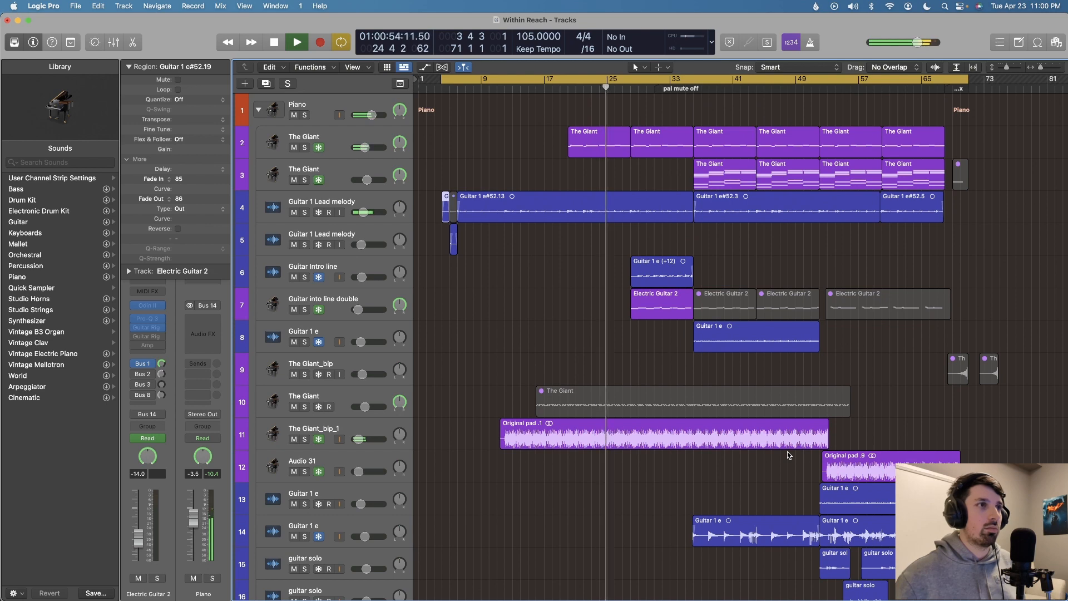
pyautogui.scroll(-3, 788, 455)
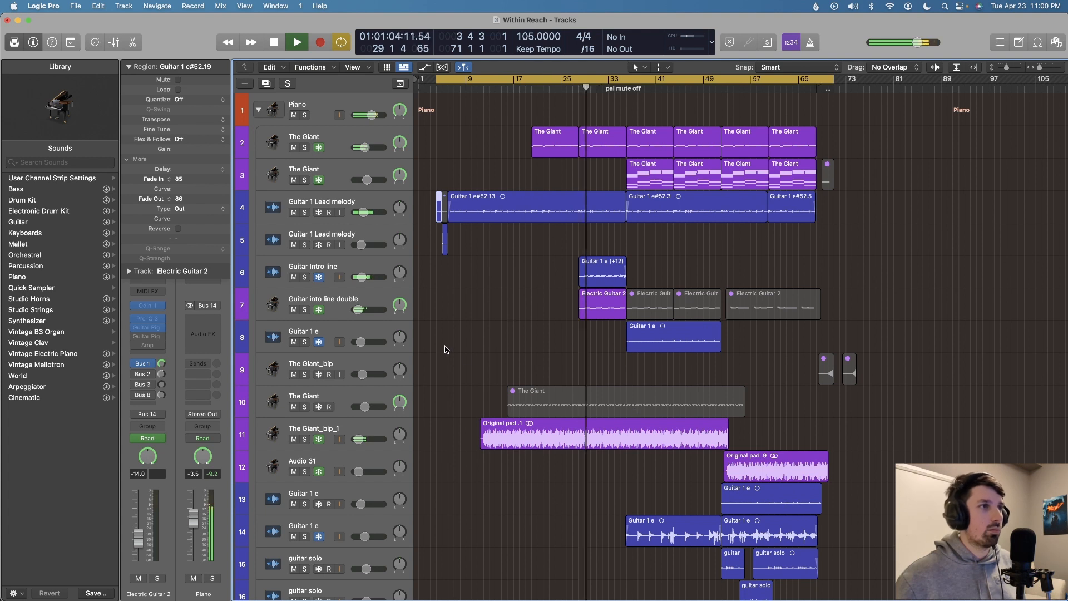
# Lower the Guitar Intro line track's volume slightly during playback.
pyautogui.click(362, 277)
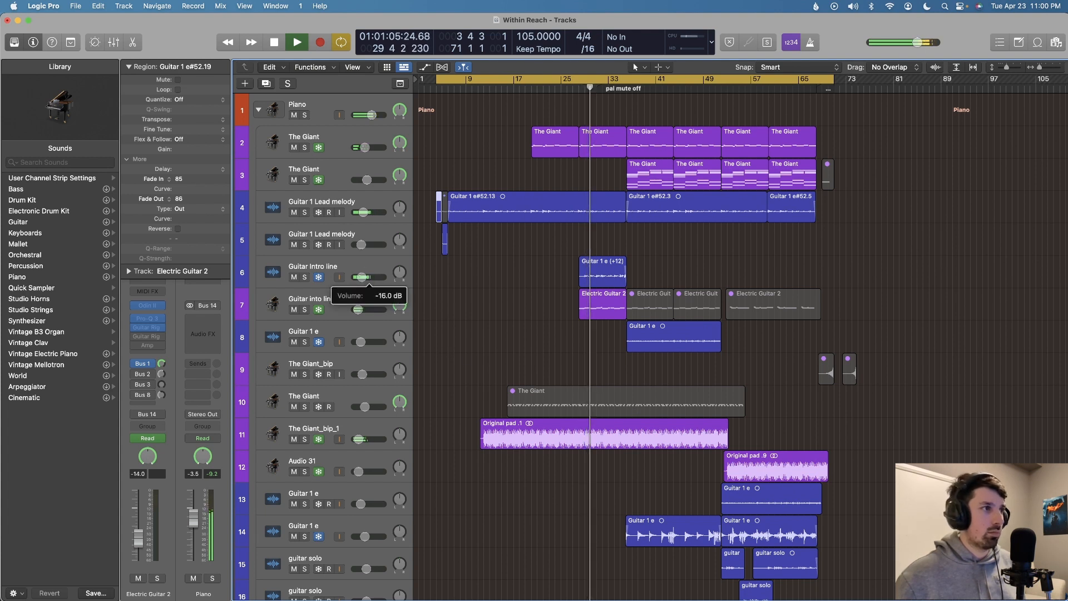
pyautogui.click(362, 277)
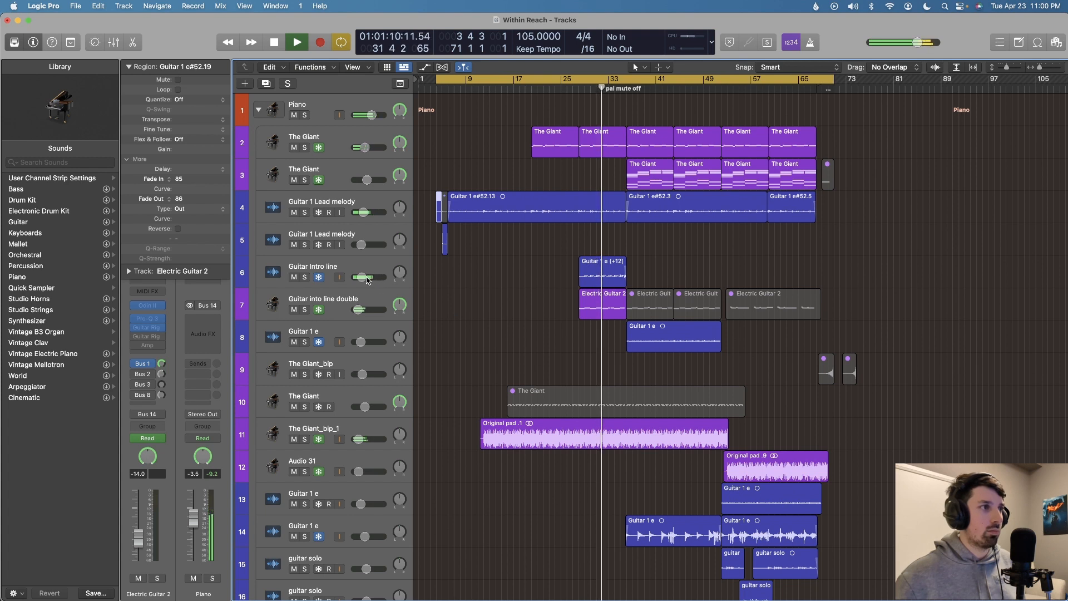
pyautogui.moveTo(362, 277); pyautogui.dragTo(361, 277)
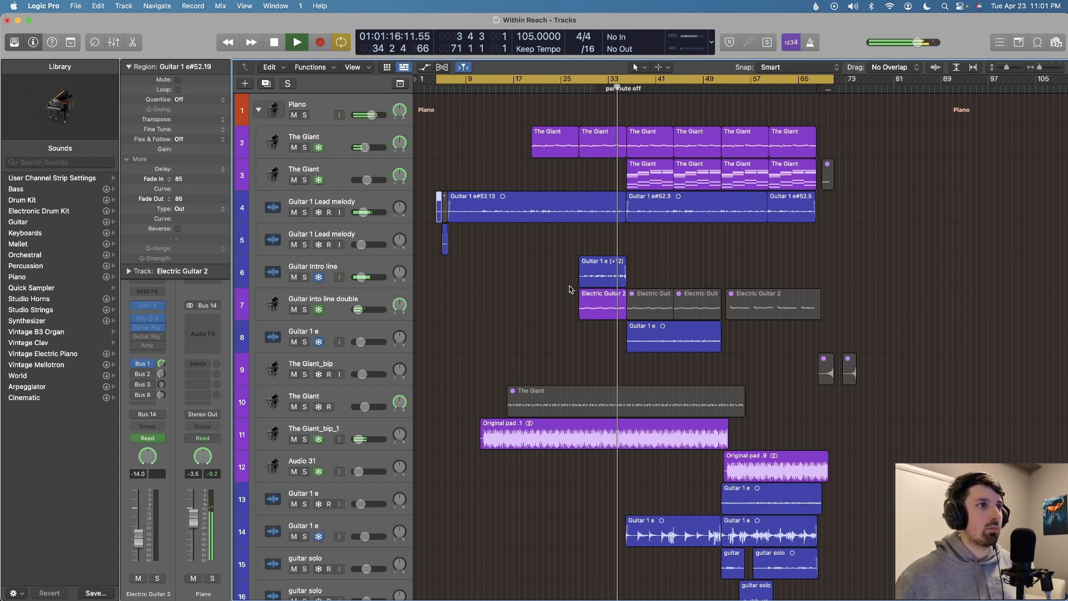
# Examine the guitar, pad, pulse, bass and vocal tracks during playback from about bar 34 onwards.
pyautogui.scroll(-2, 583, 295)
pyautogui.scroll(-3, 582, 295)
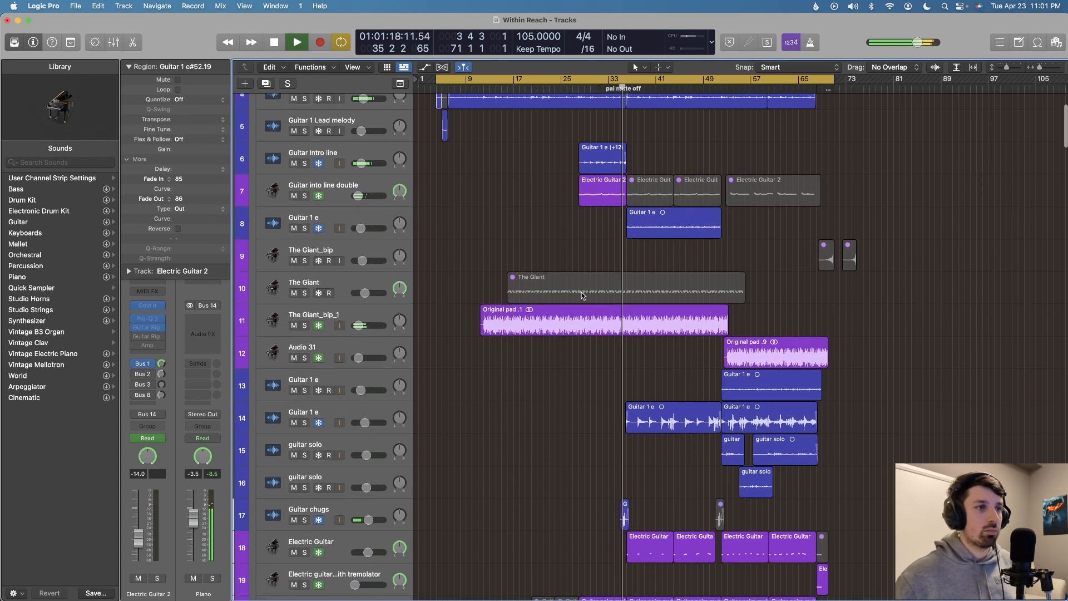
pyautogui.scroll(-1, 583, 295)
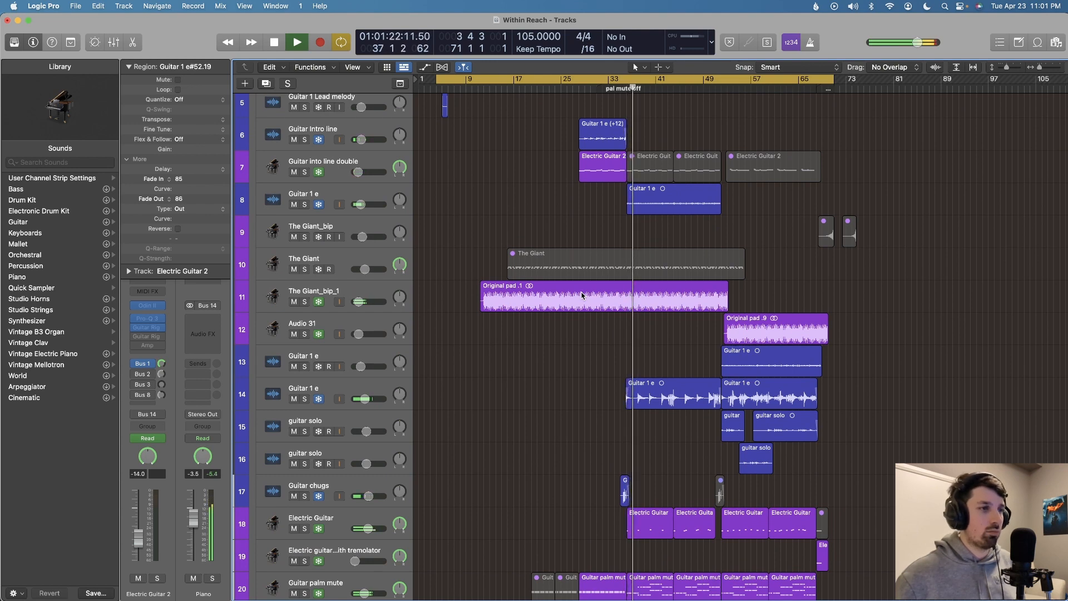
pyautogui.scroll(-10, 582, 296)
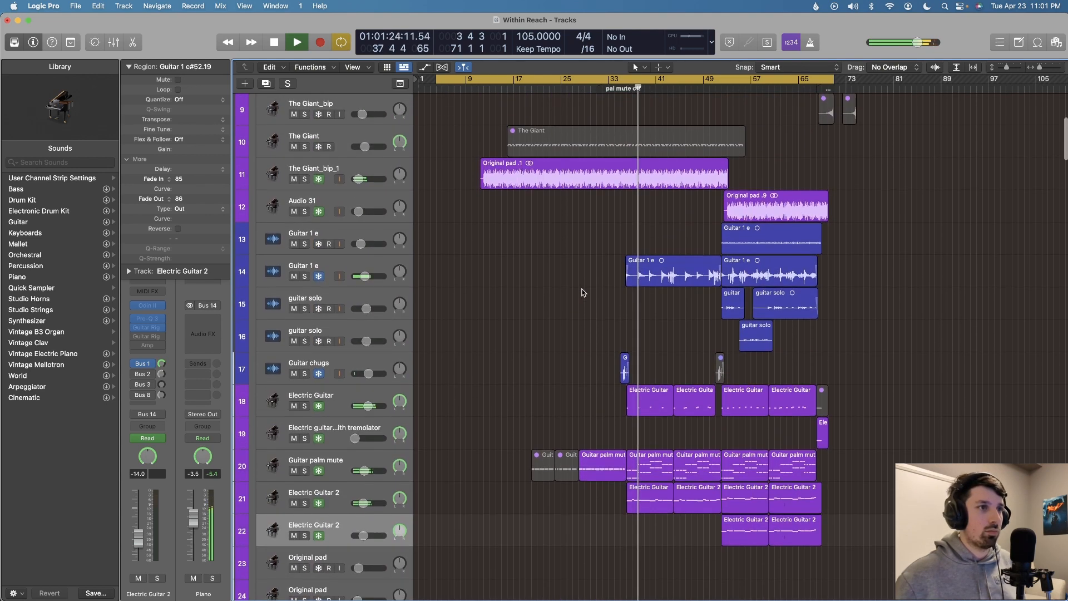
pyautogui.scroll(-7, 582, 292)
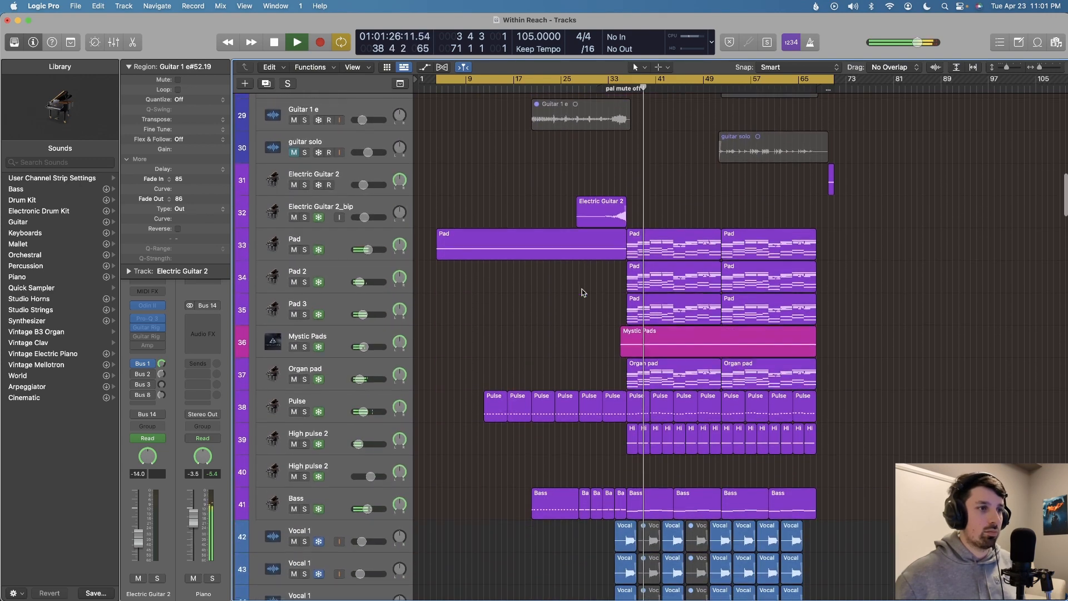
pyautogui.scroll(-3, 582, 290)
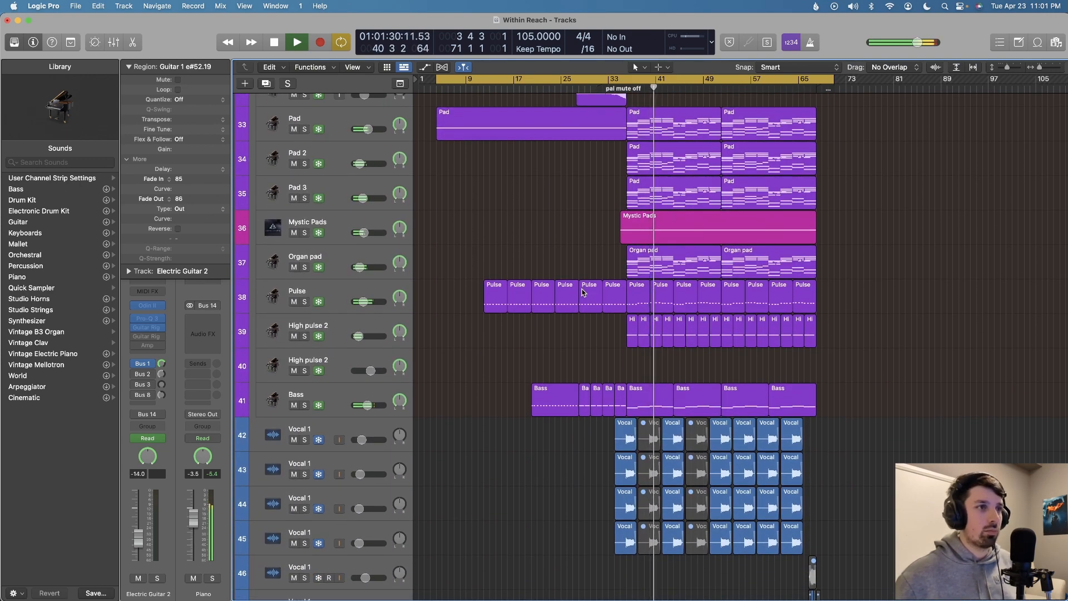
pyautogui.scroll(9, 582, 293)
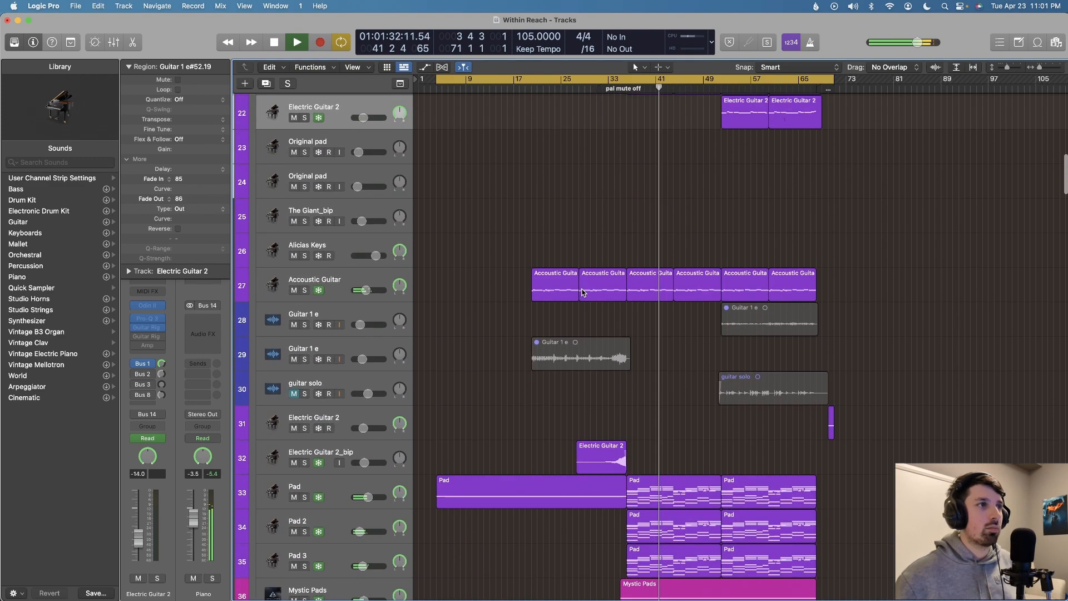
pyautogui.scroll(15, 583, 293)
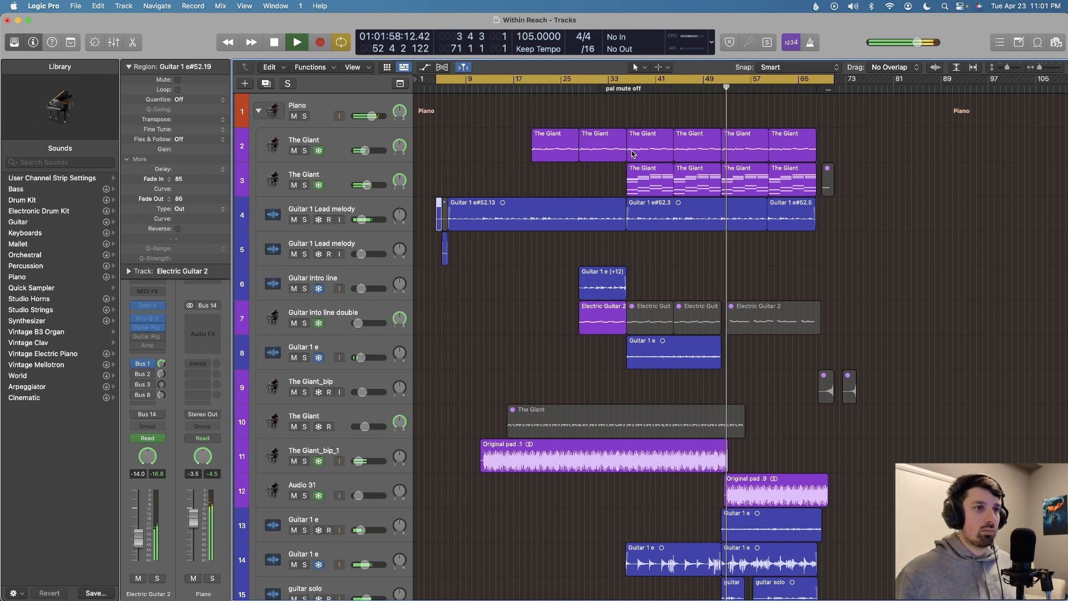
# Move the Jaeger Violas and CSS- Cello tracks together directly below Jaeger- Violin in the Short Strings stack.
pyautogui.scroll(-8, 633, 154)
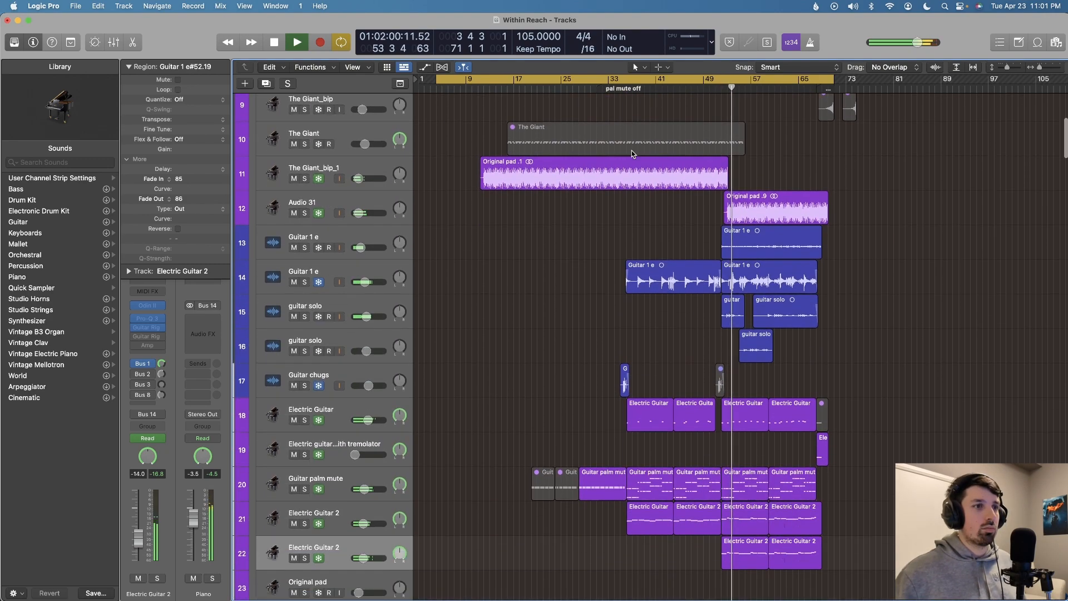
pyautogui.scroll(-17, 632, 154)
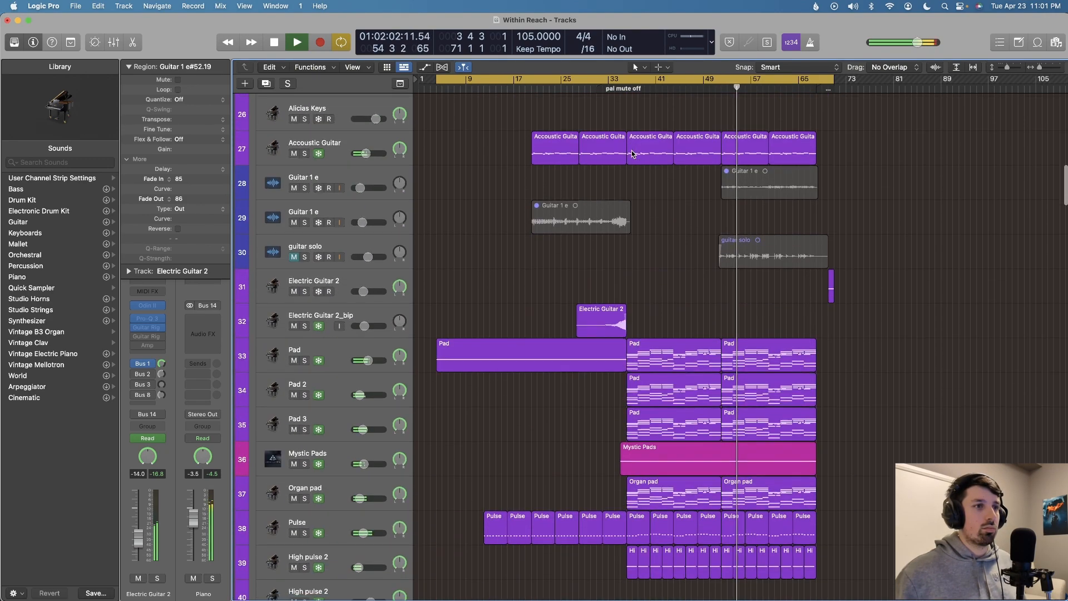
pyautogui.scroll(-9, 632, 154)
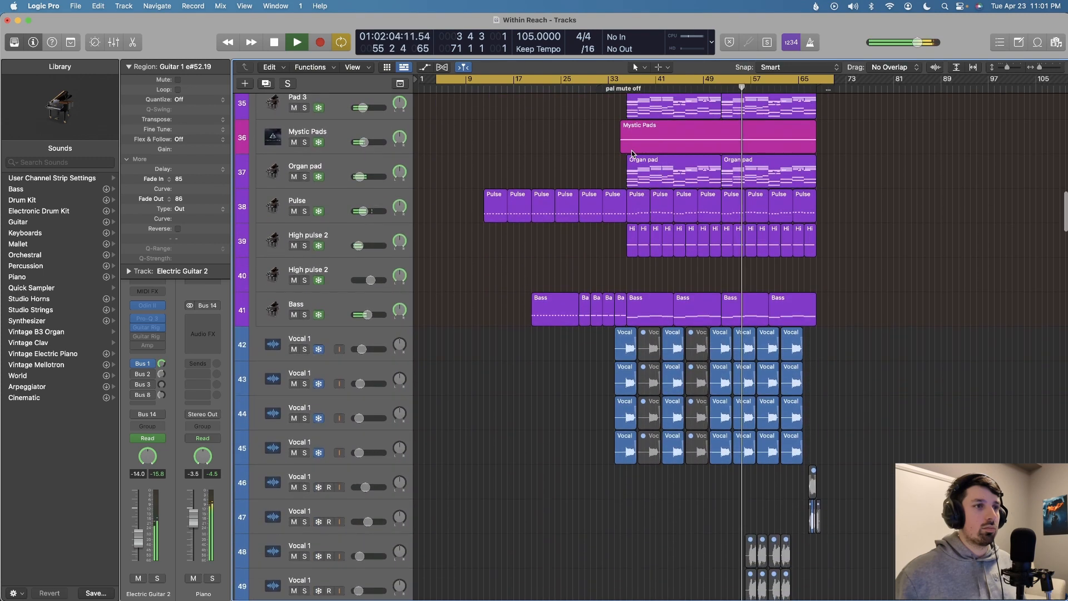
pyautogui.scroll(-9, 632, 154)
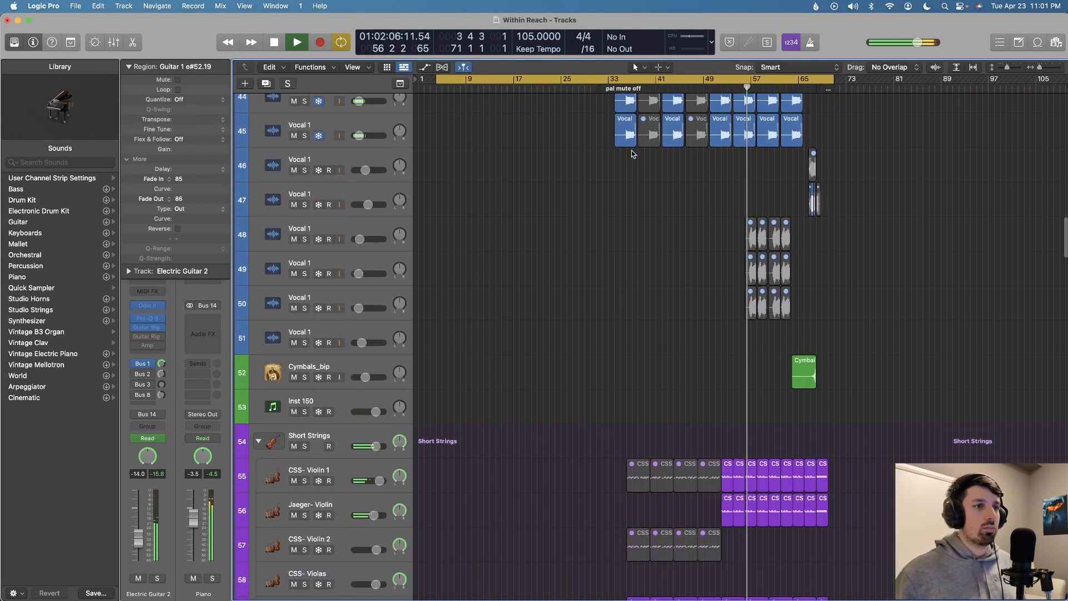
pyautogui.scroll(-3, 632, 154)
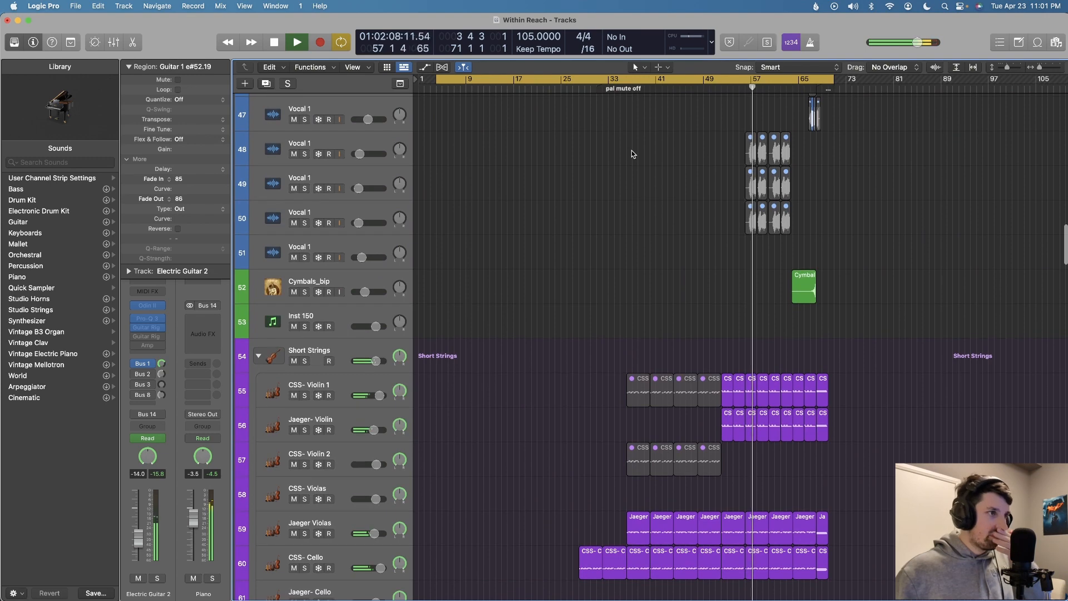
pyautogui.scroll(-3, 576, 275)
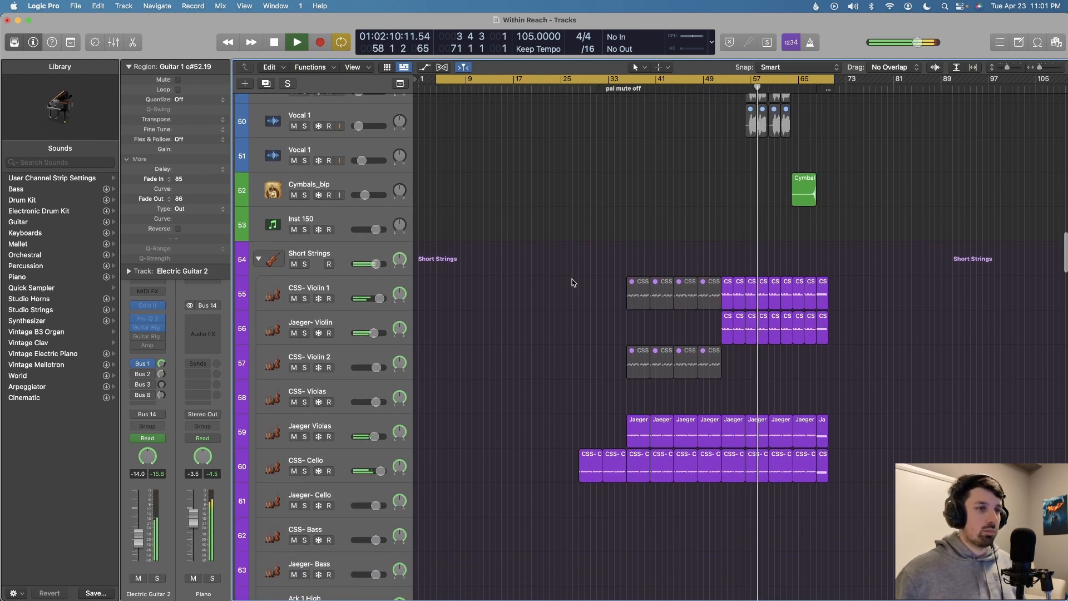
pyautogui.click(376, 424)
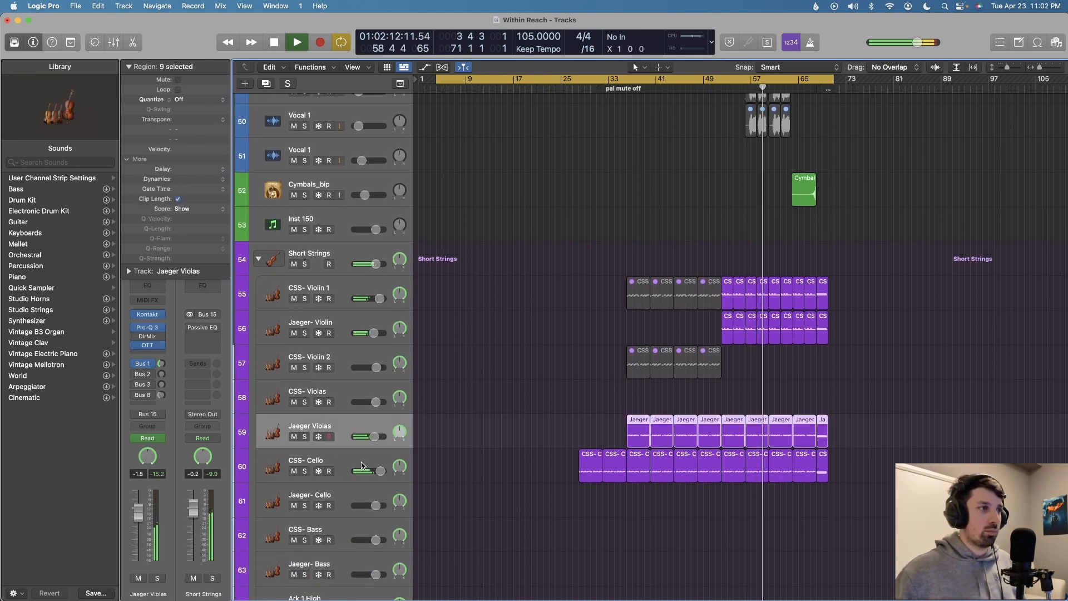
pyautogui.keyDown('shift'); pyautogui.click(366, 461); pyautogui.keyUp('shift')
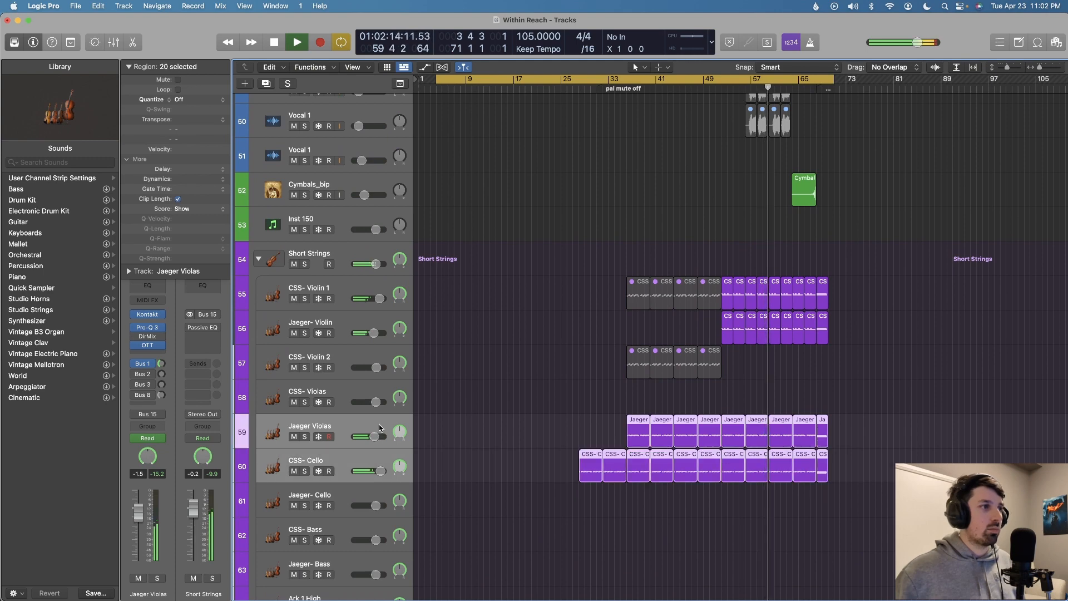
pyautogui.moveTo(379, 428); pyautogui.dragTo(465, 347)
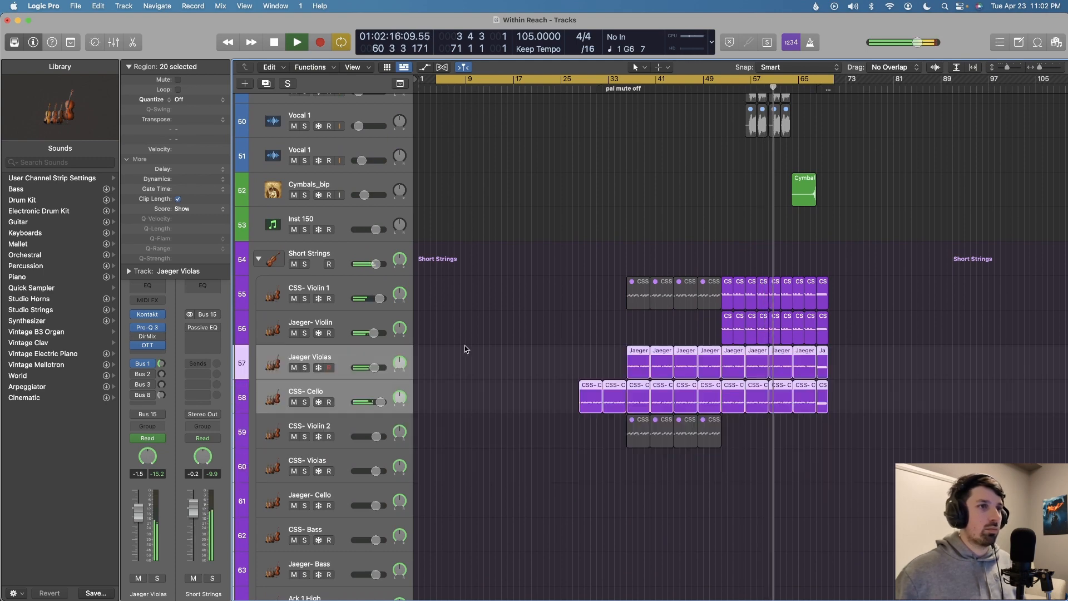
# Move the CSS Violas track directly below CSS- Violin harmonica high in the Long Strings stack.
pyautogui.scroll(-7, 542, 342)
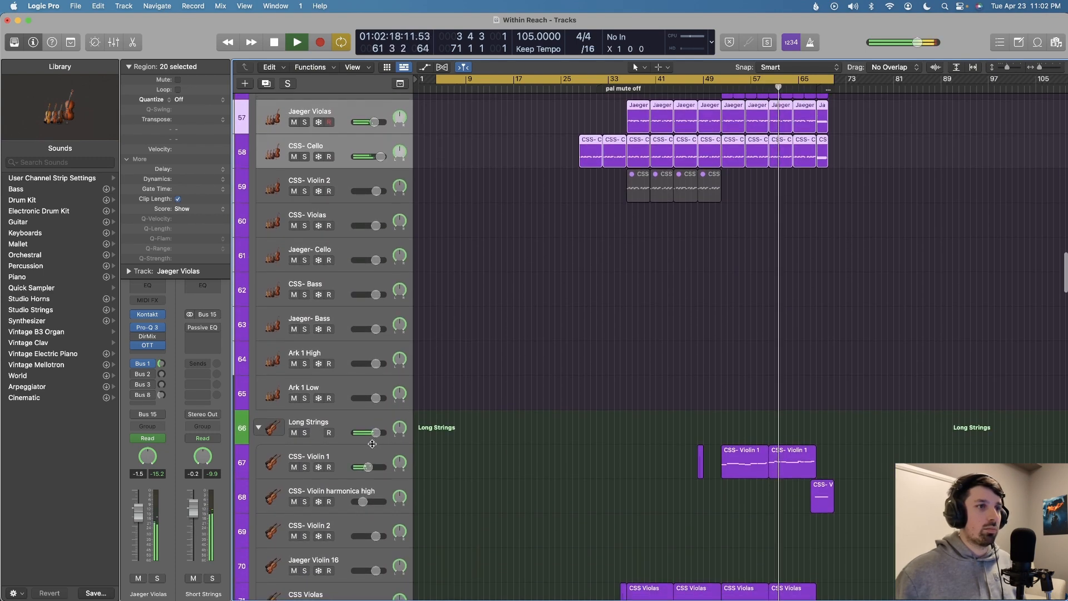
pyautogui.scroll(-4, 399, 441)
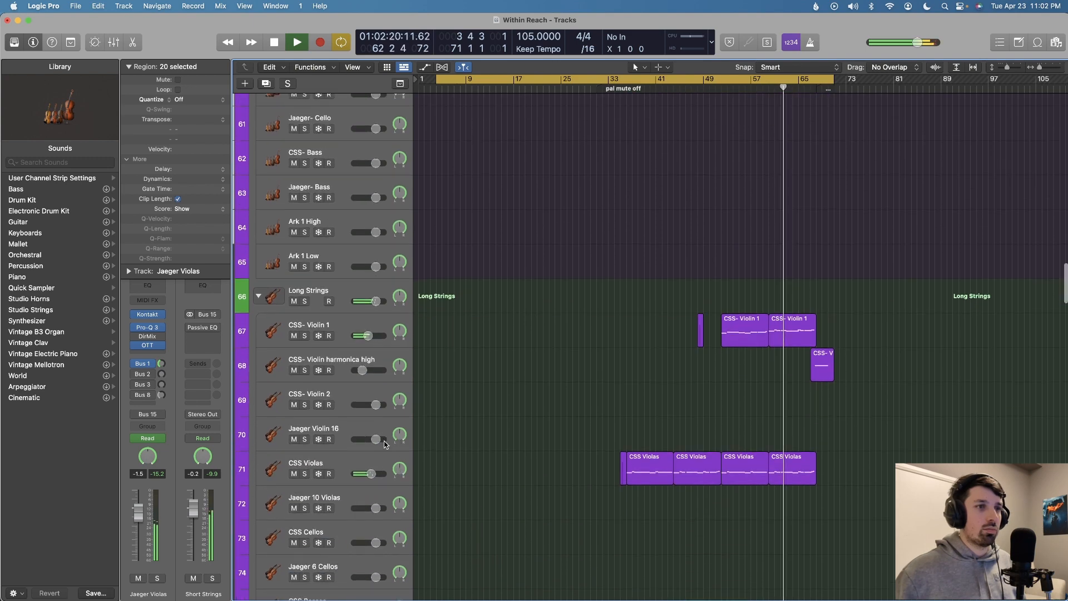
pyautogui.moveTo(345, 457); pyautogui.dragTo(345, 387)
pyautogui.click(345, 387)
# Move both Ark High Strings tracks and the Ark Low track together directly below CSS Violas in the Long Strings stack.
pyautogui.scroll(-8, 679, 337)
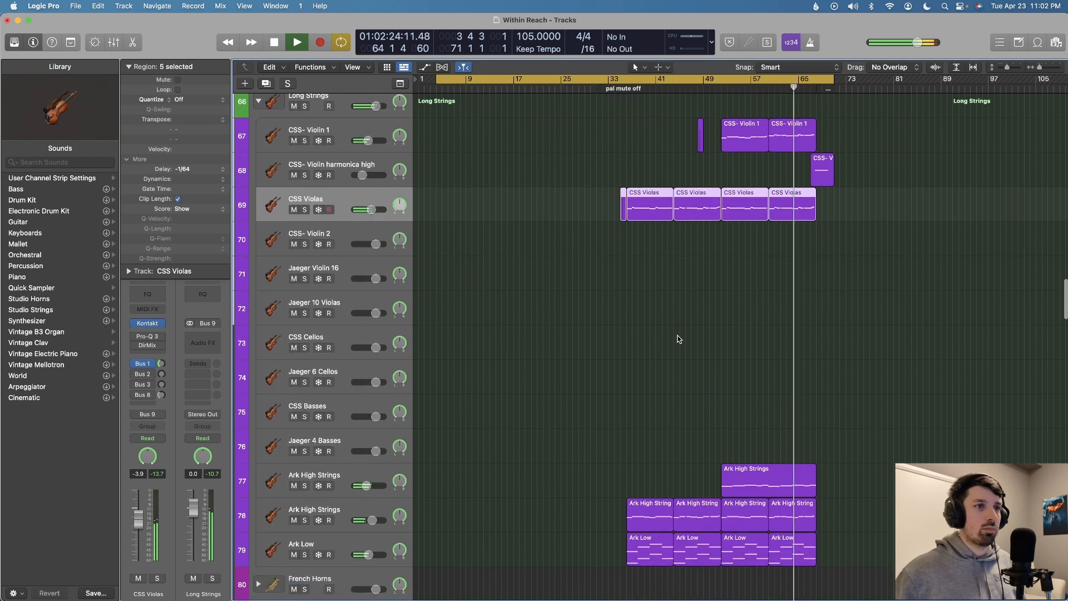
pyautogui.click(380, 399)
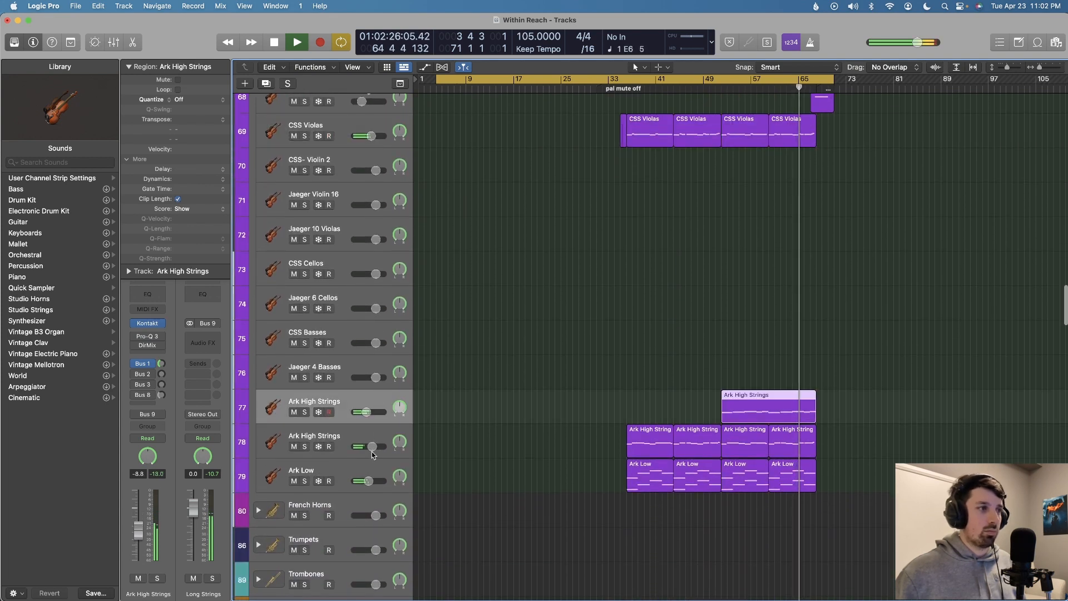
pyautogui.keyDown('shift'); pyautogui.click(362, 466); pyautogui.keyUp('shift')
pyautogui.moveTo(381, 408); pyautogui.dragTo(378, 164)
# Examine the percussion, string, vocal, pad and guitar tracks while the ending plays to about bar 74.
pyautogui.scroll(-15, 466, 201)
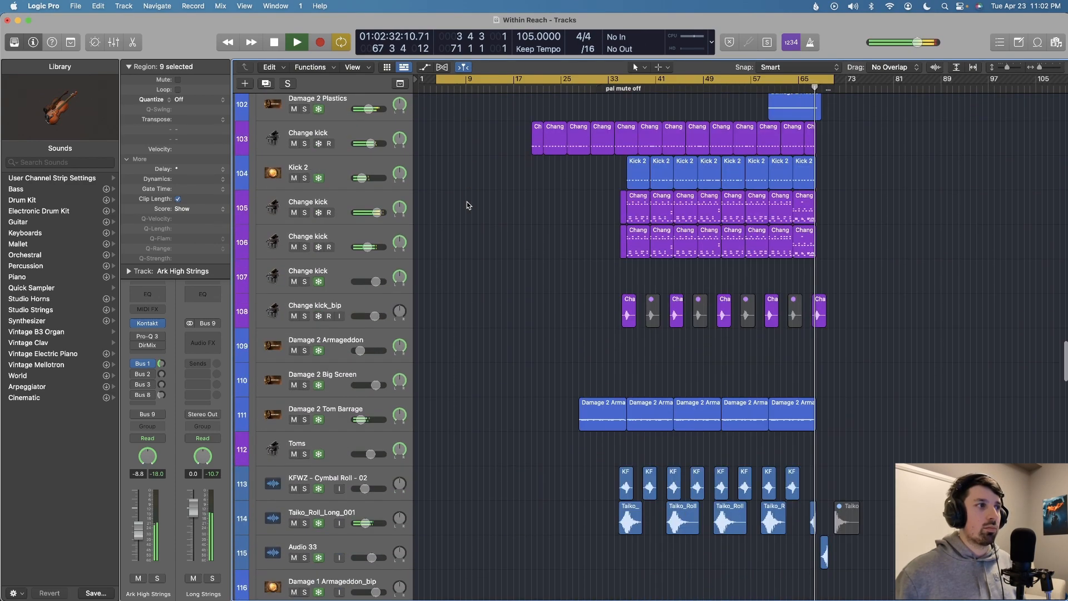
pyautogui.scroll(14, 466, 201)
pyautogui.scroll(4, 467, 205)
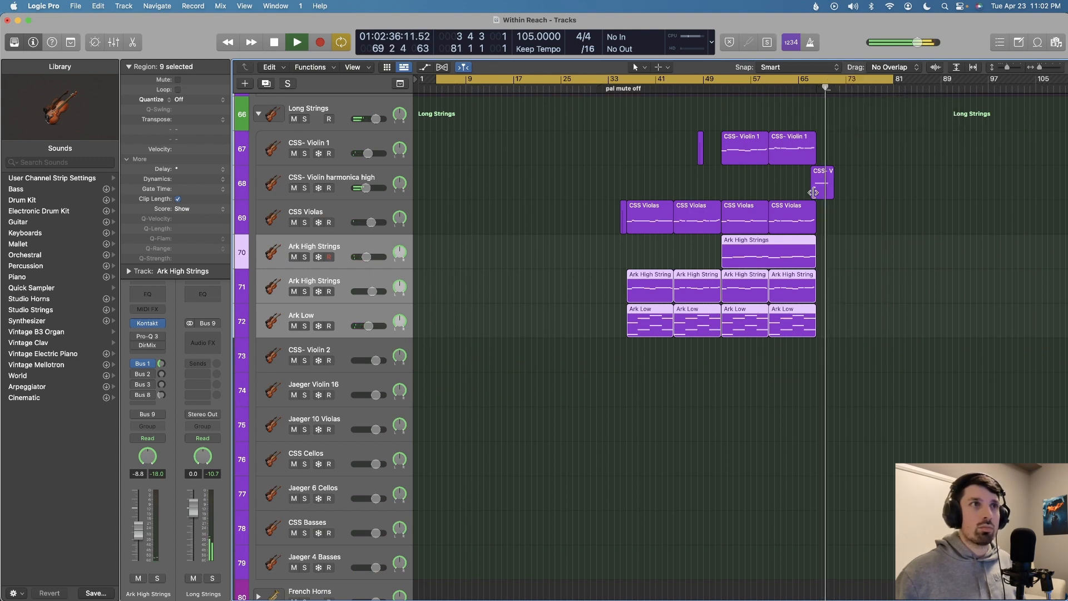
pyautogui.scroll(11, 813, 192)
pyautogui.scroll(10, 813, 193)
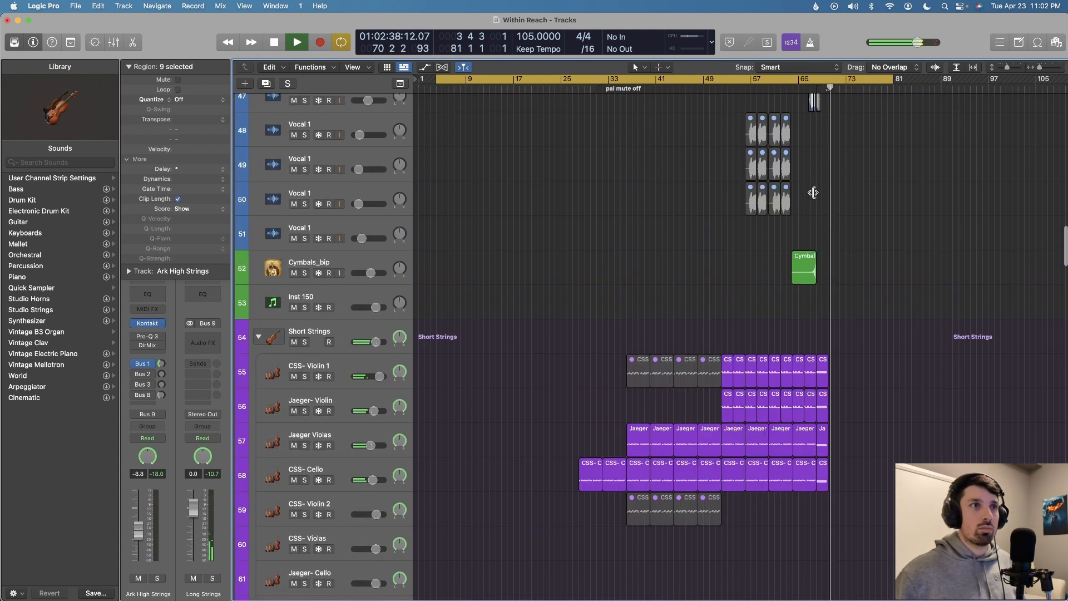
pyautogui.scroll(20, 813, 192)
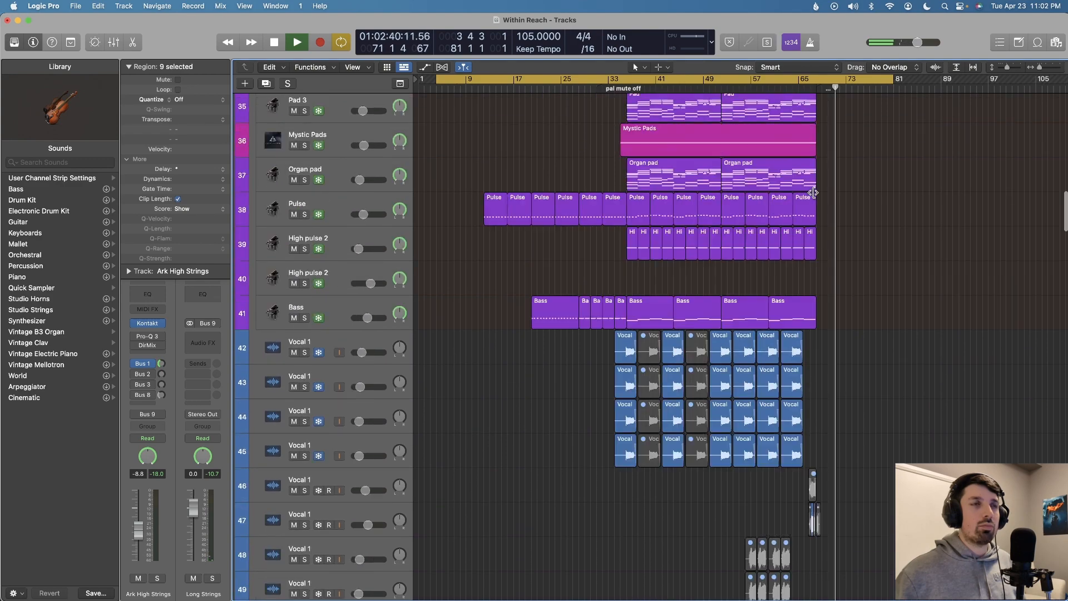
pyautogui.scroll(6, 814, 193)
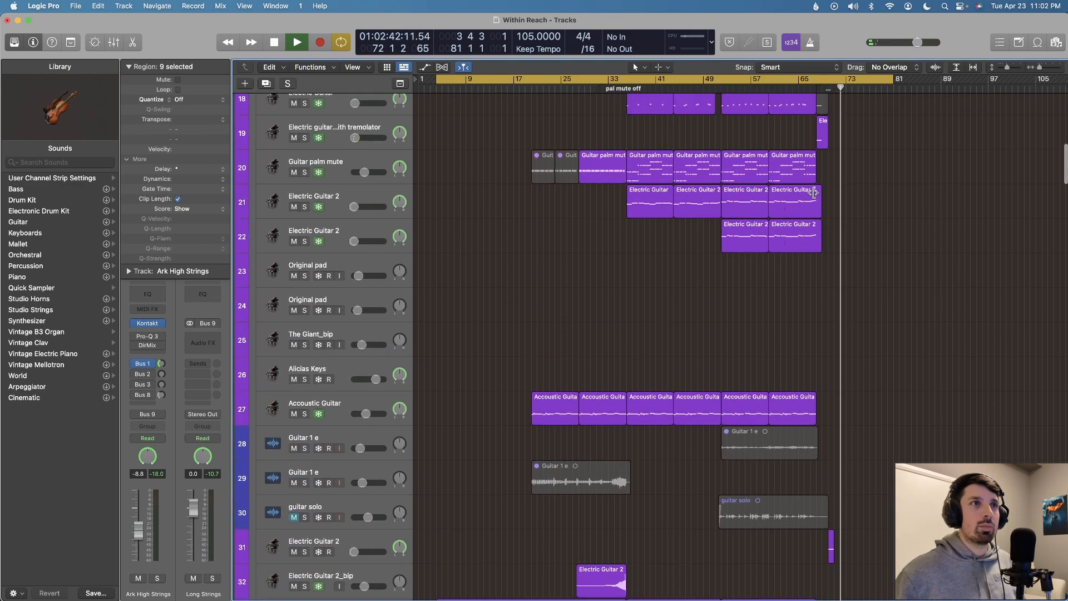
pyautogui.scroll(16, 814, 192)
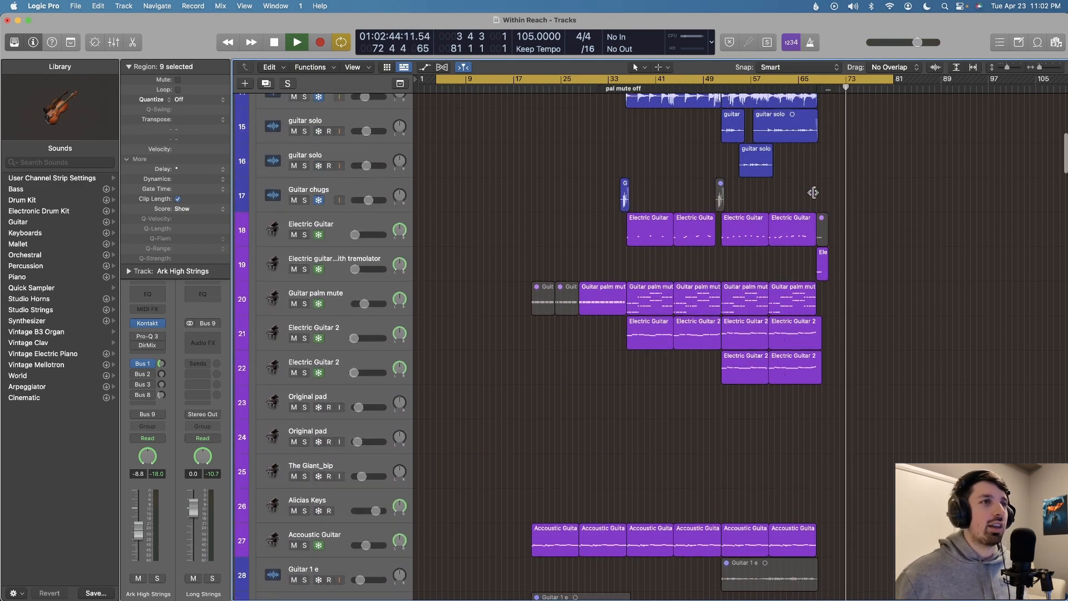
pyautogui.scroll(2, 814, 192)
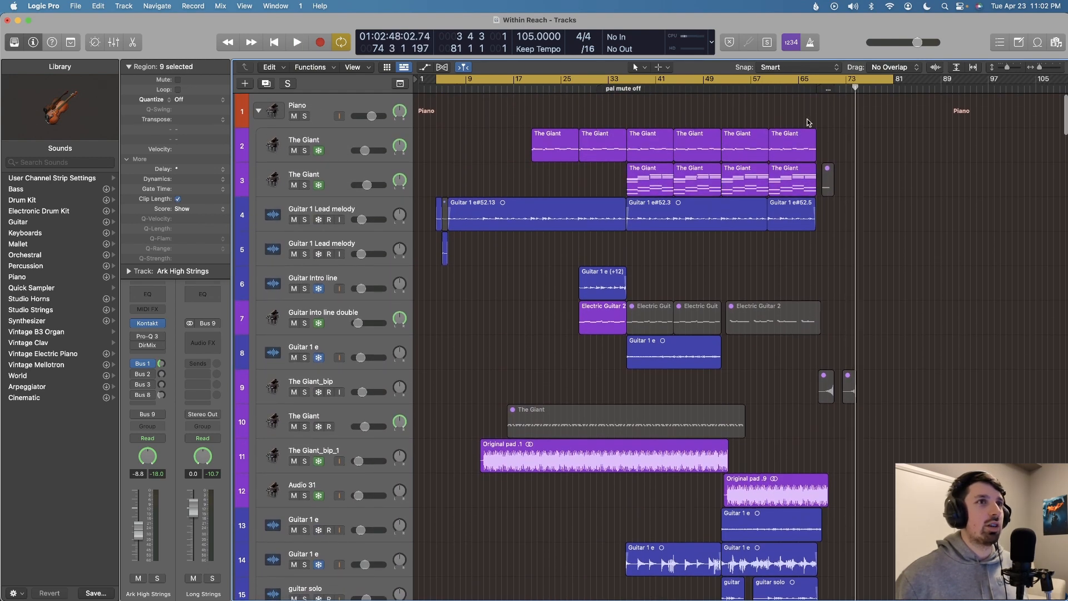
pyautogui.scroll(3, 581, 171)
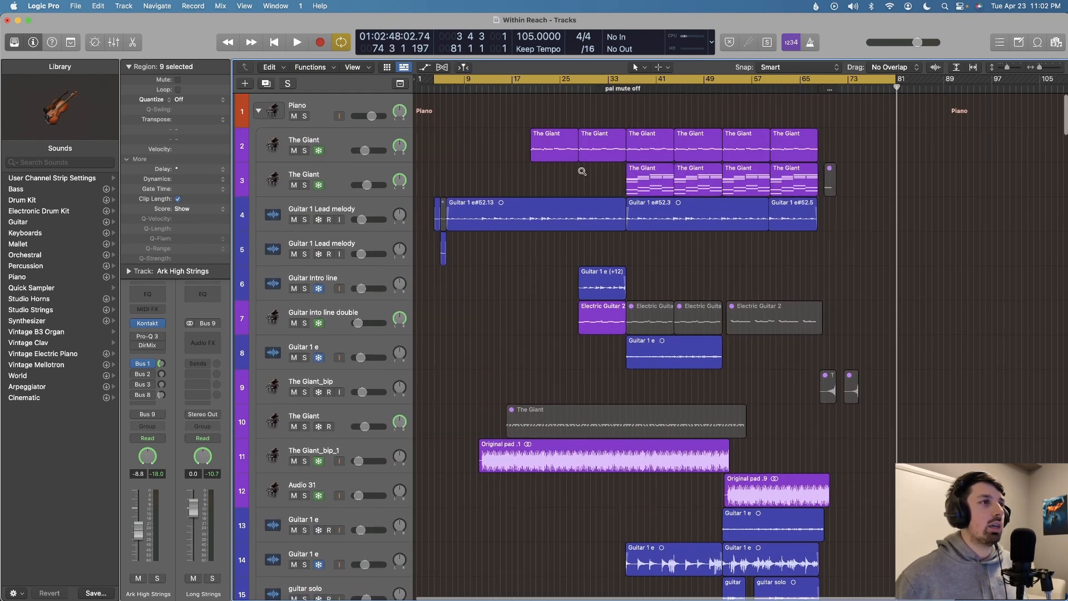
# Solo the upper Guitar 1 Lead melody track and play a short passage from its first region.
pyautogui.hscroll(-4, 581, 172)
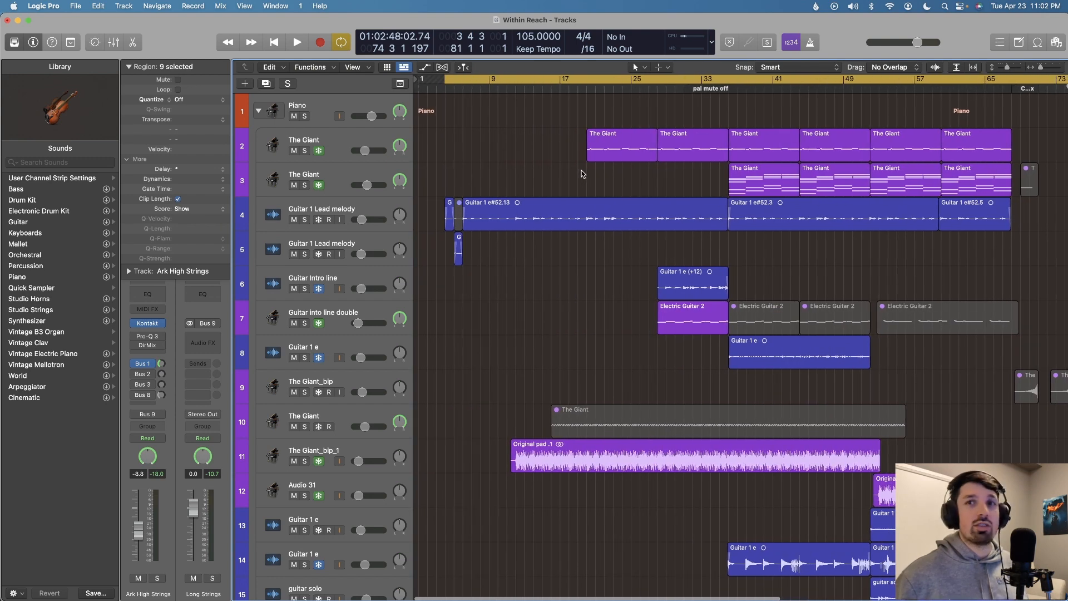
pyautogui.scroll(-1, 582, 173)
pyautogui.scroll(3, 582, 174)
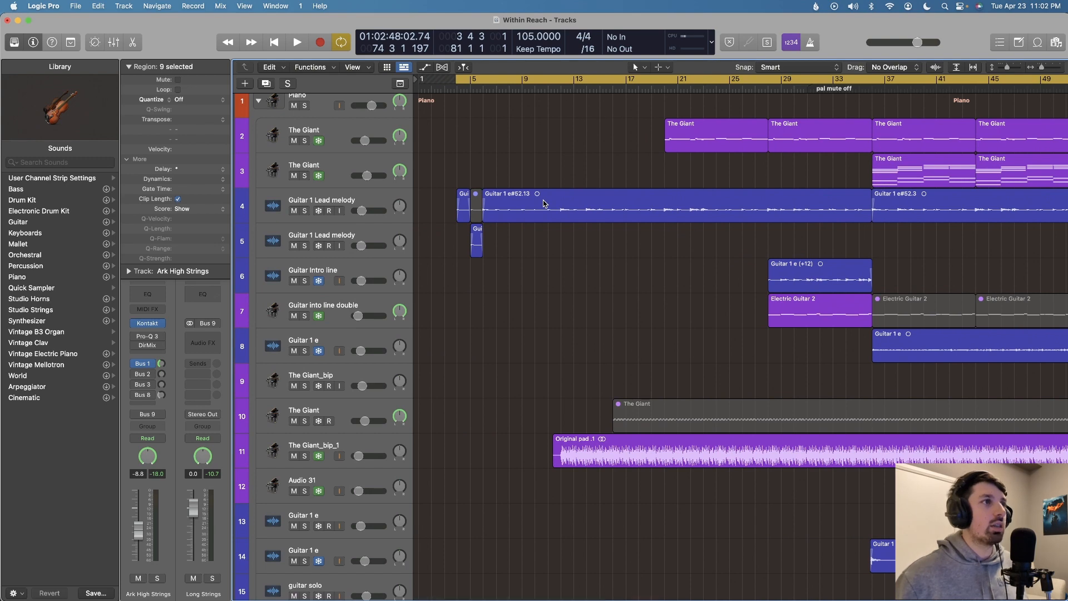
pyautogui.scroll(-15, 725, 173)
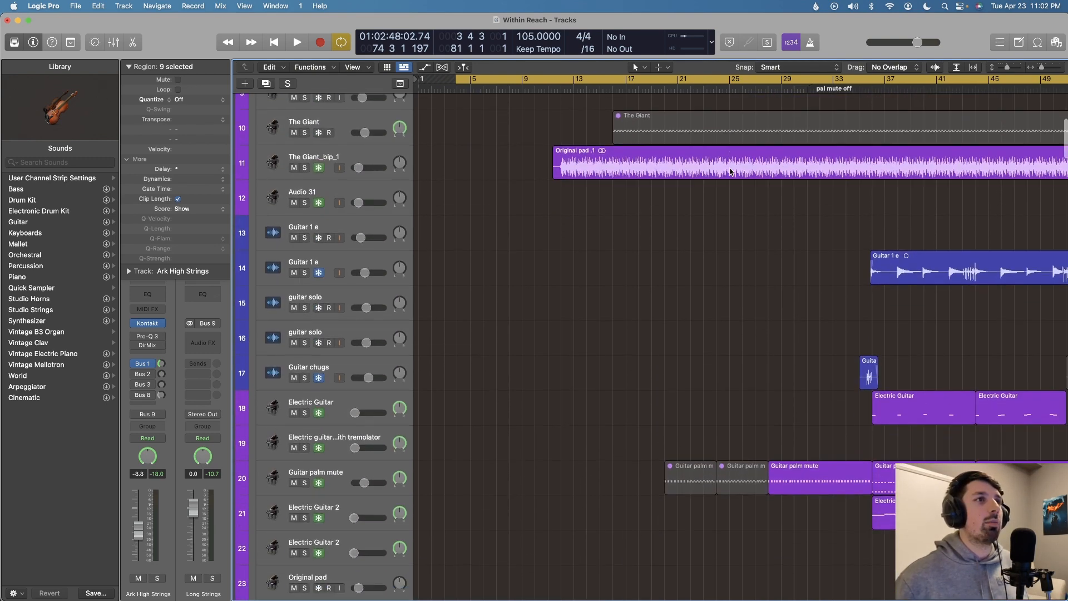
pyautogui.scroll(-2, 730, 172)
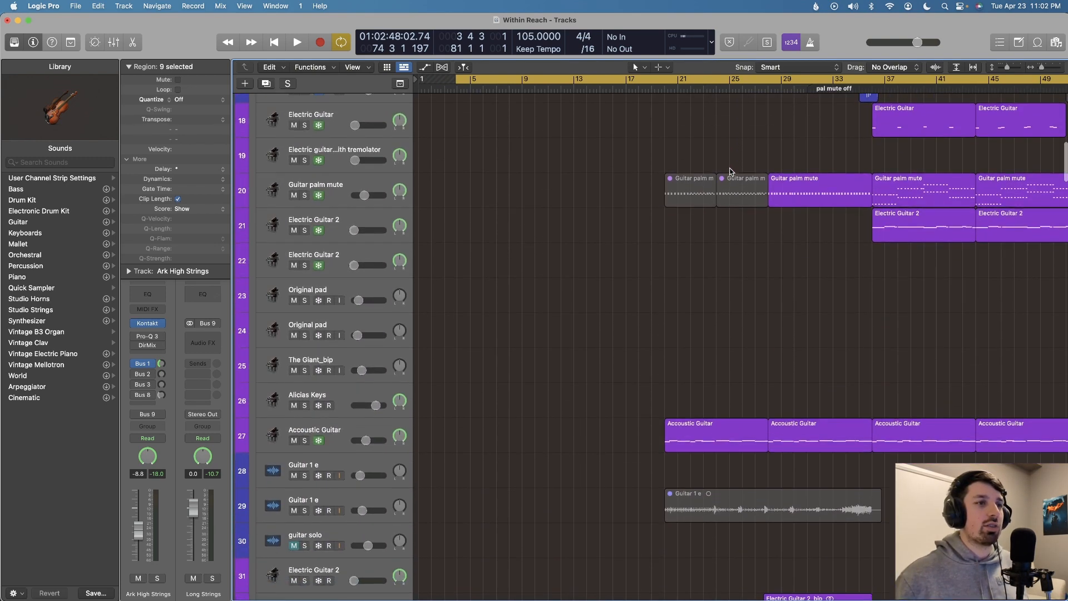
pyautogui.scroll(15, 731, 172)
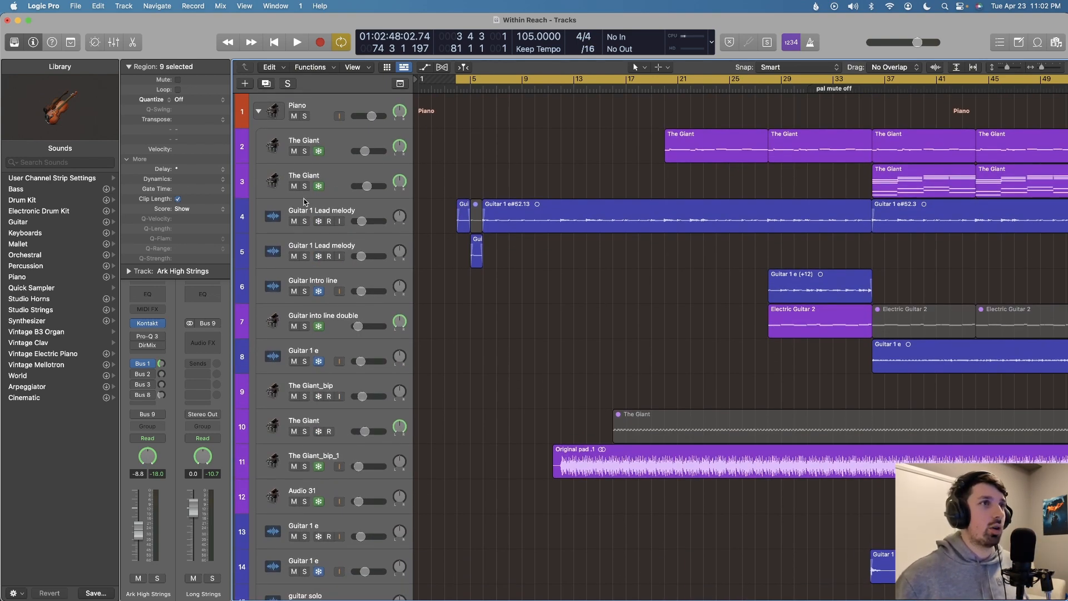
pyautogui.click(318, 207)
pyautogui.press('s')
pyautogui.hotkey('shift', 'space')
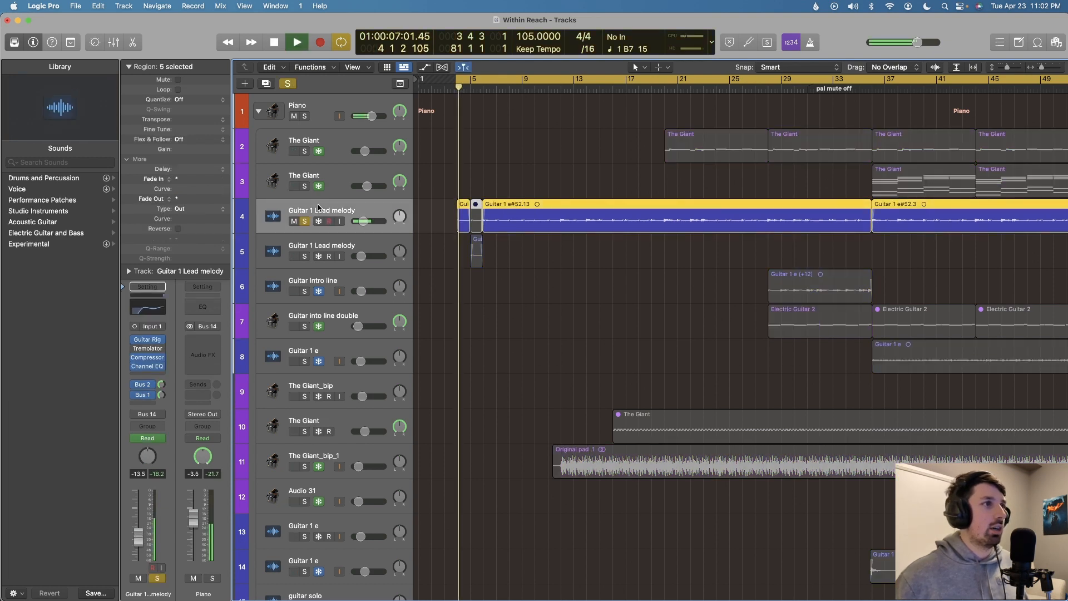
pyautogui.press('space')
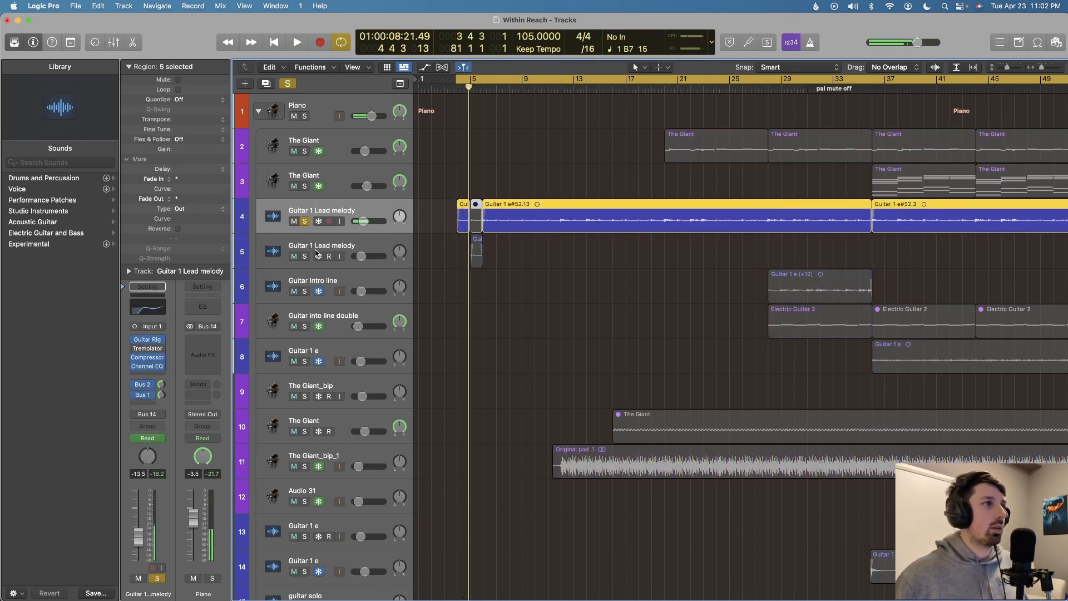
# Add the second Guitar 1 Lead melody track to the solo and play both from the short region around bar 5.
pyautogui.click(316, 252)
pyautogui.press('s')
pyautogui.hotkey('shift', 'space')
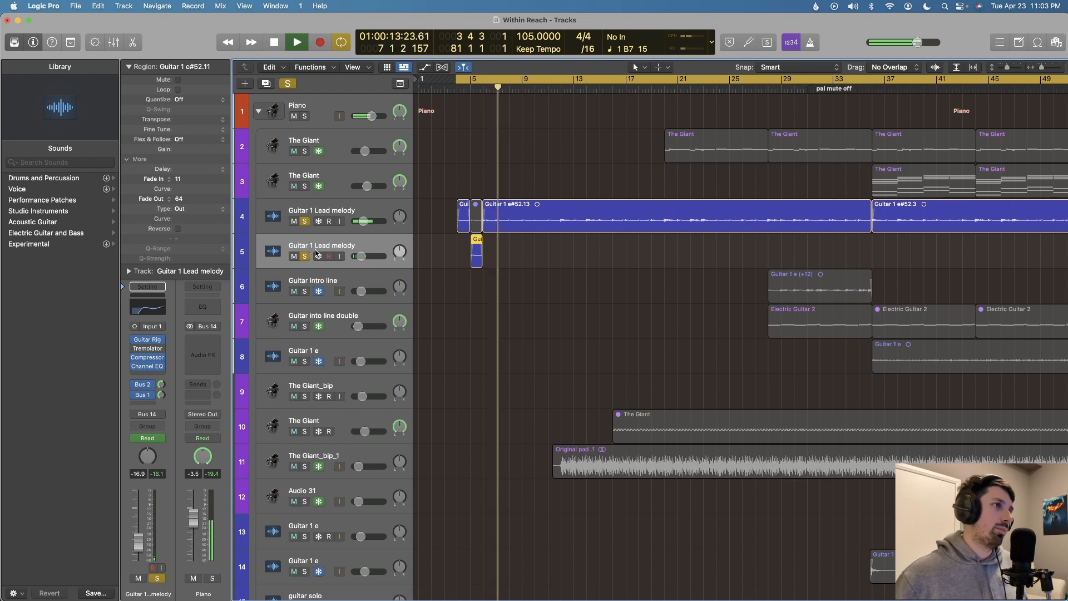
pyautogui.press('space')
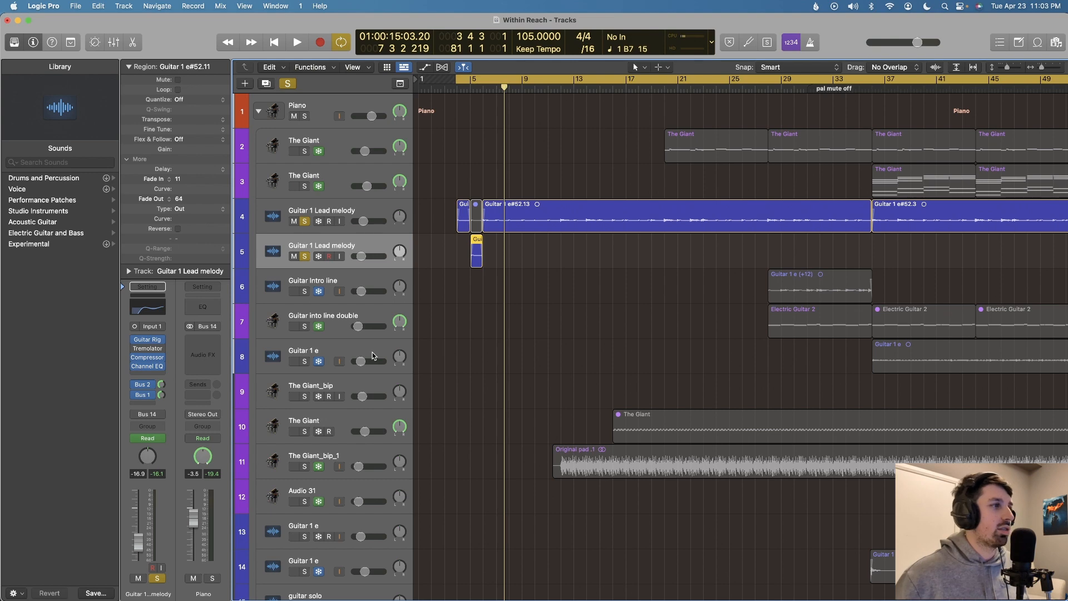
# Set the playhead to bar 36 and play a short passage of the soloed lead melody from there.
pyautogui.hscroll(3, 490, 356)
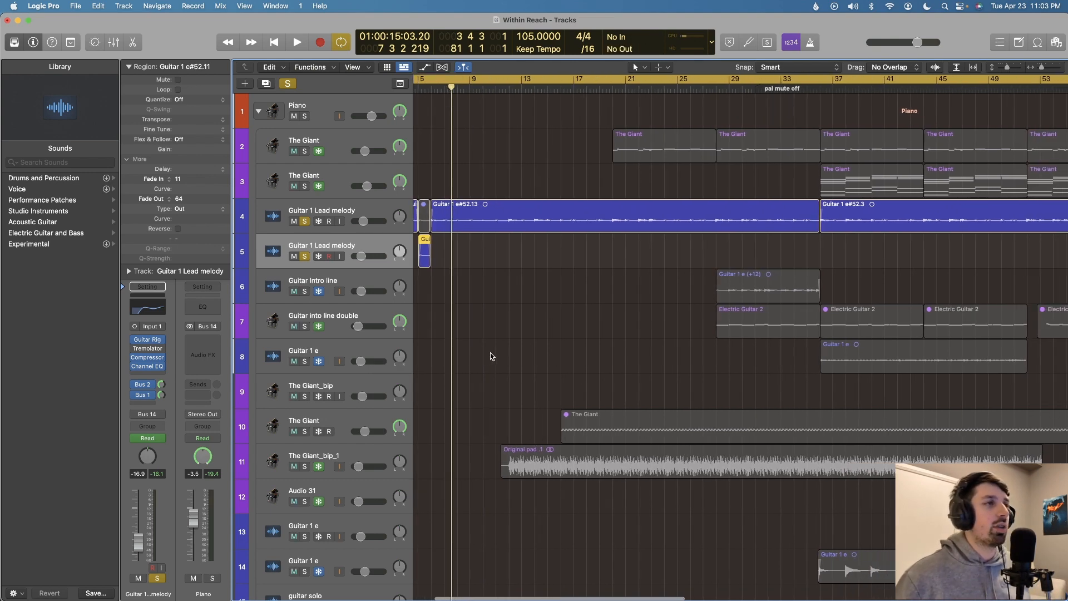
pyautogui.press('super+Left')
pyautogui.click(676, 88)
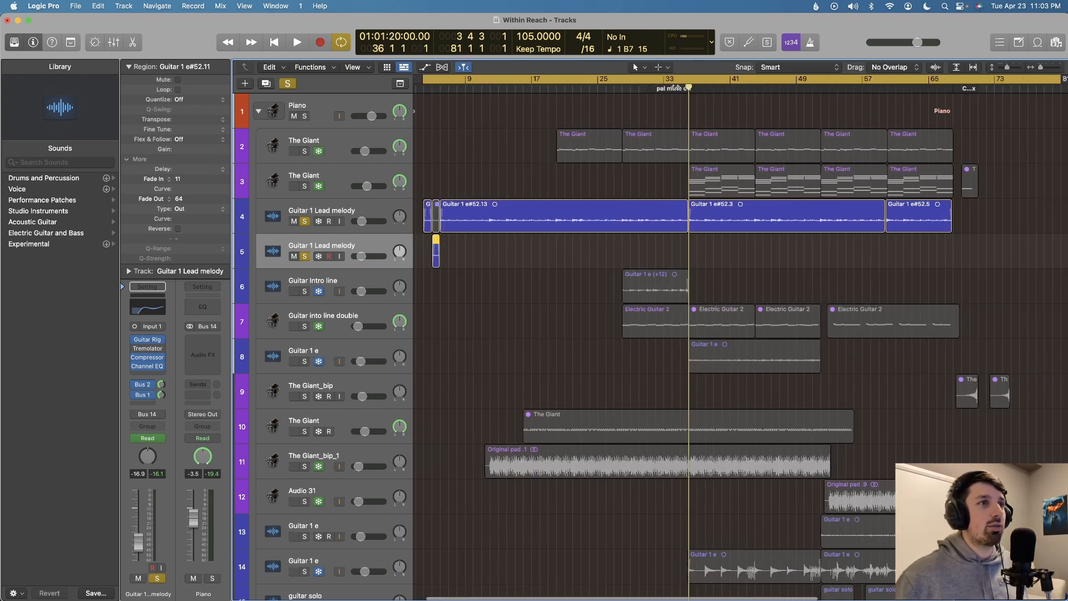
pyautogui.press('space')
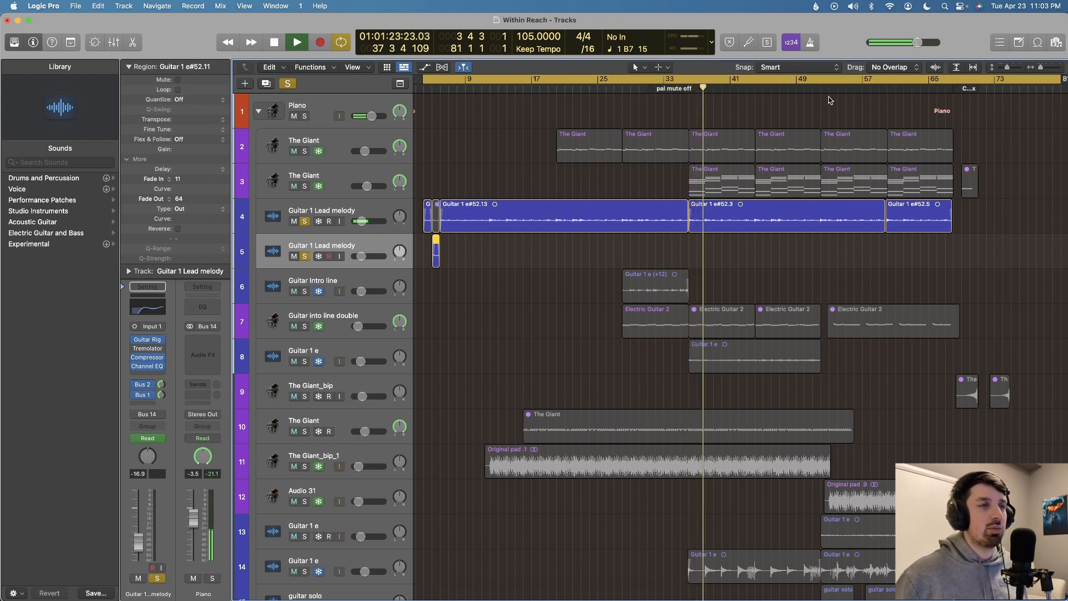
pyautogui.press('space')
# Clear the lead melody solos, then solo The Giant_bip_1 and play its pad region from near its start to about bar 14.
pyautogui.scroll(-3, 537, 262)
pyautogui.scroll(-8, 536, 262)
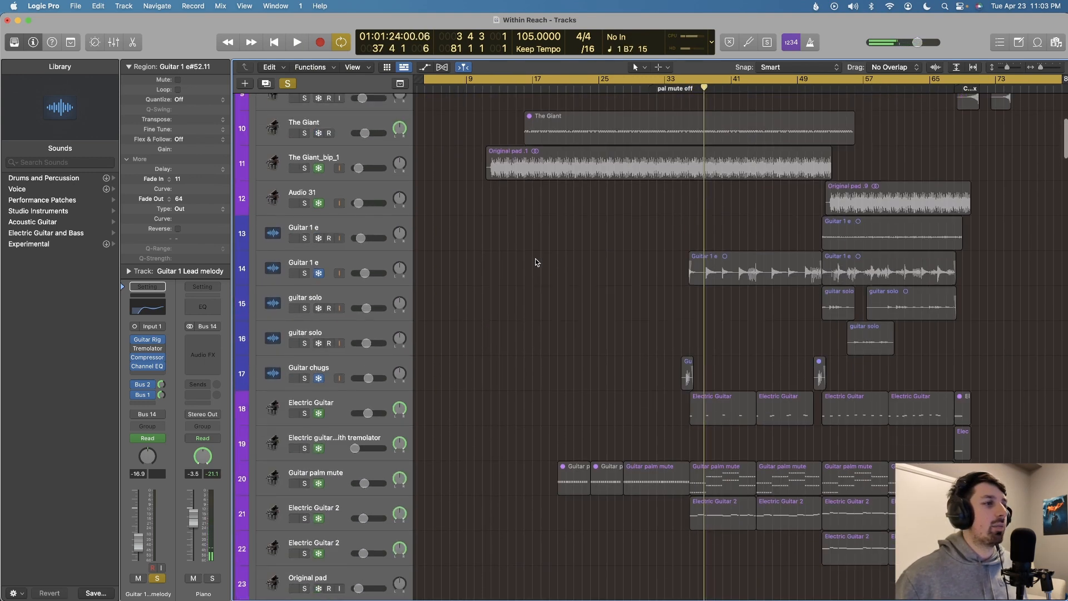
pyautogui.click(338, 231)
pyautogui.click(288, 84)
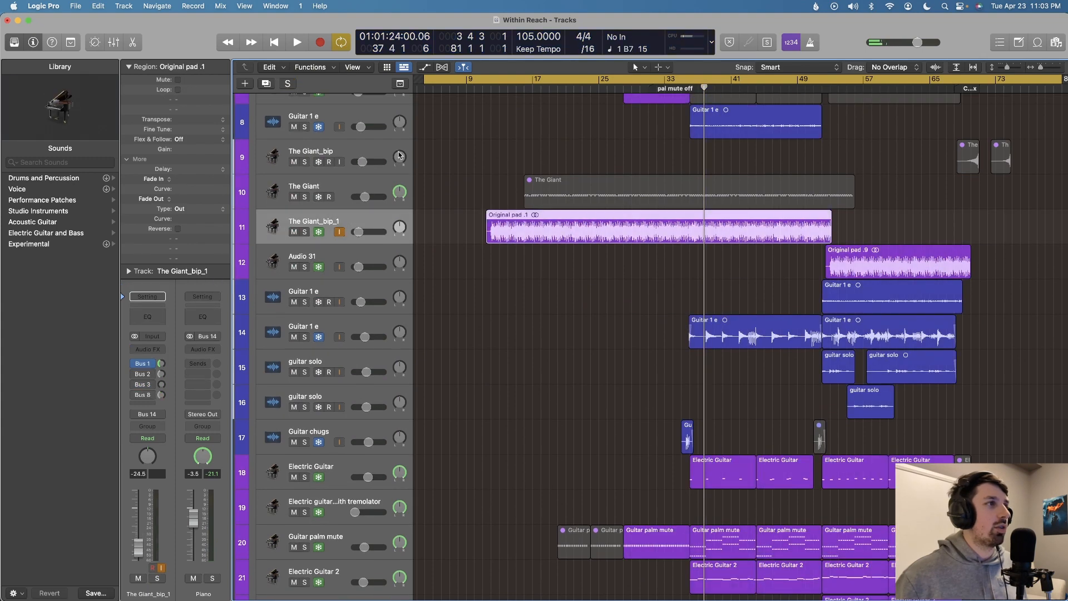
pyautogui.click(485, 90)
pyautogui.press('space')
pyautogui.scroll(3, 553, 160)
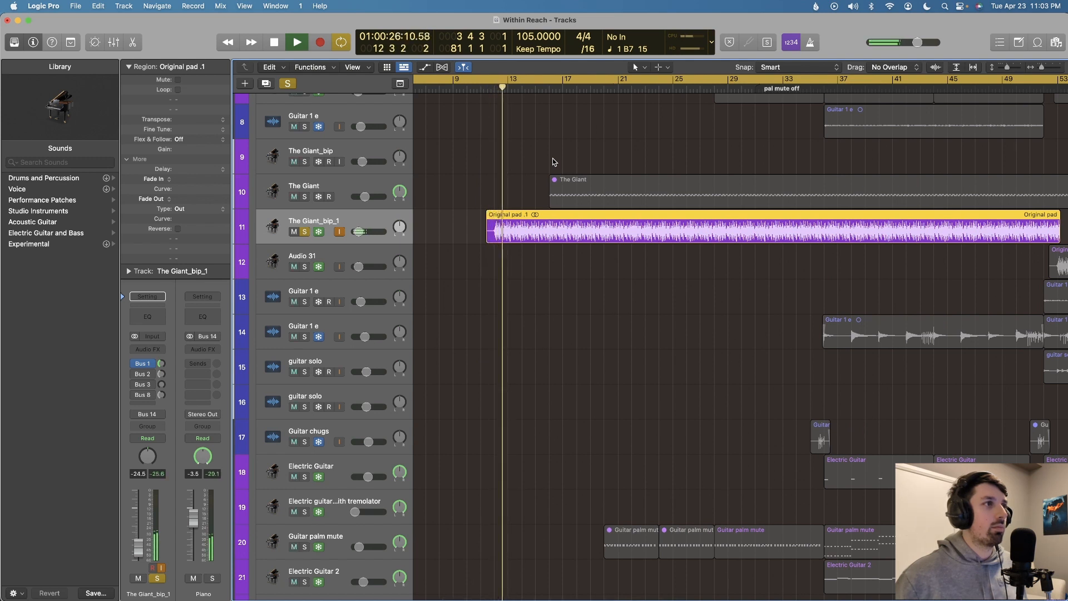
pyautogui.scroll(2, 554, 162)
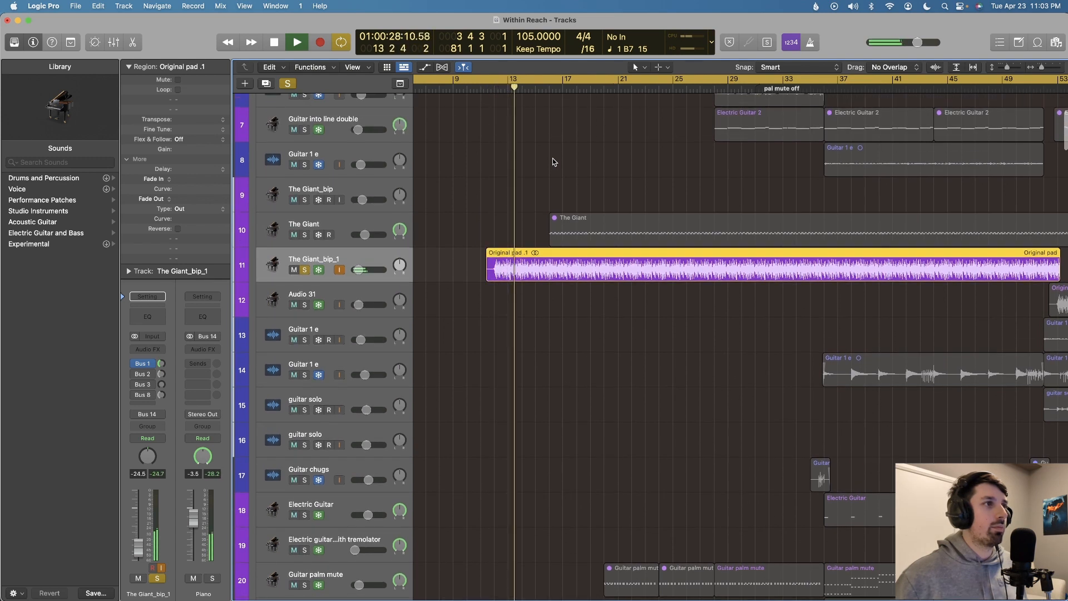
pyautogui.scroll(2, 552, 158)
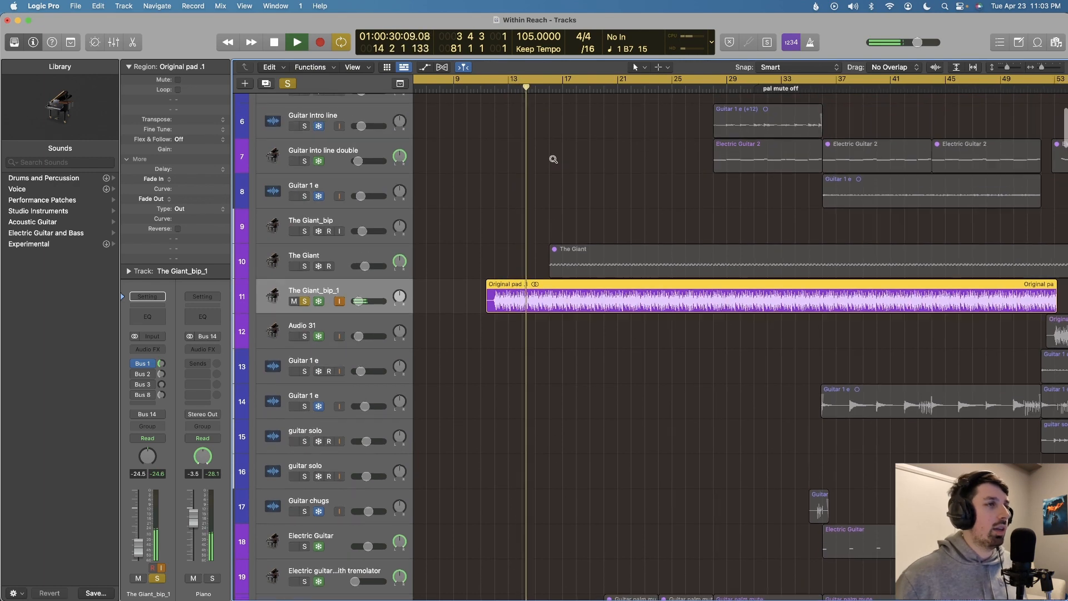
pyautogui.scroll(-1, 552, 158)
pyautogui.press('space')
# Clear the solo on The Giant_bip_1 and unmute the long region on The Giant track directly above it.
pyautogui.scroll(-5, 554, 162)
pyautogui.scroll(6, 552, 162)
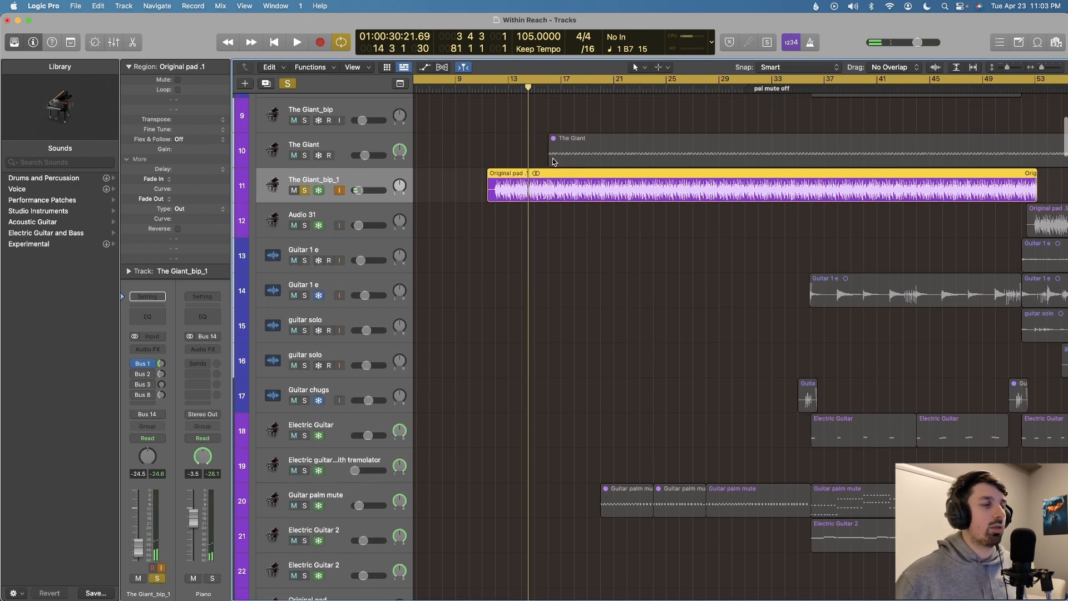
pyautogui.scroll(2, 553, 158)
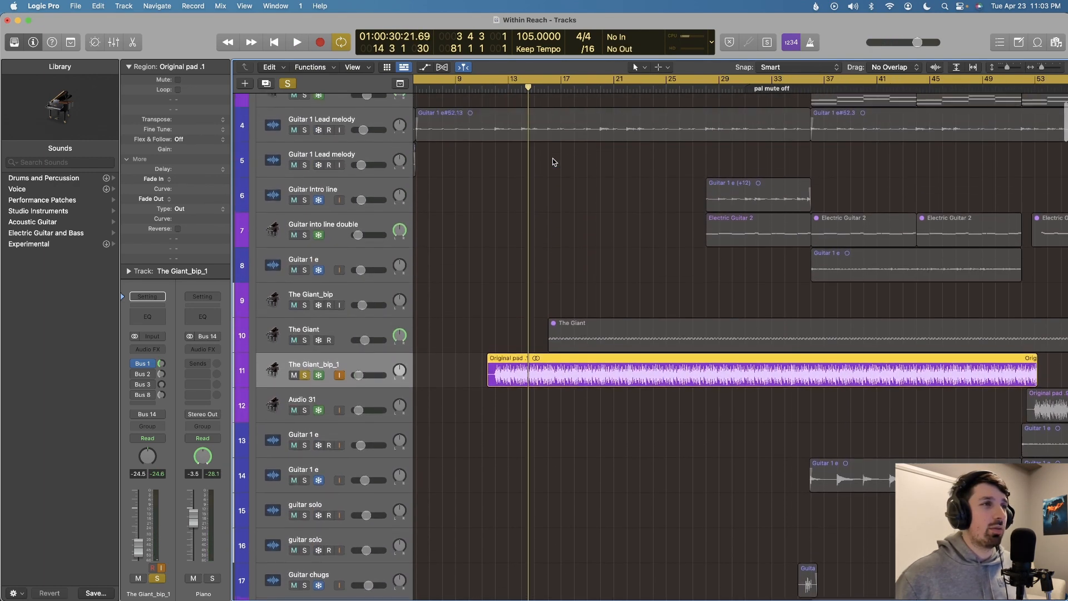
pyautogui.scroll(-3, 552, 158)
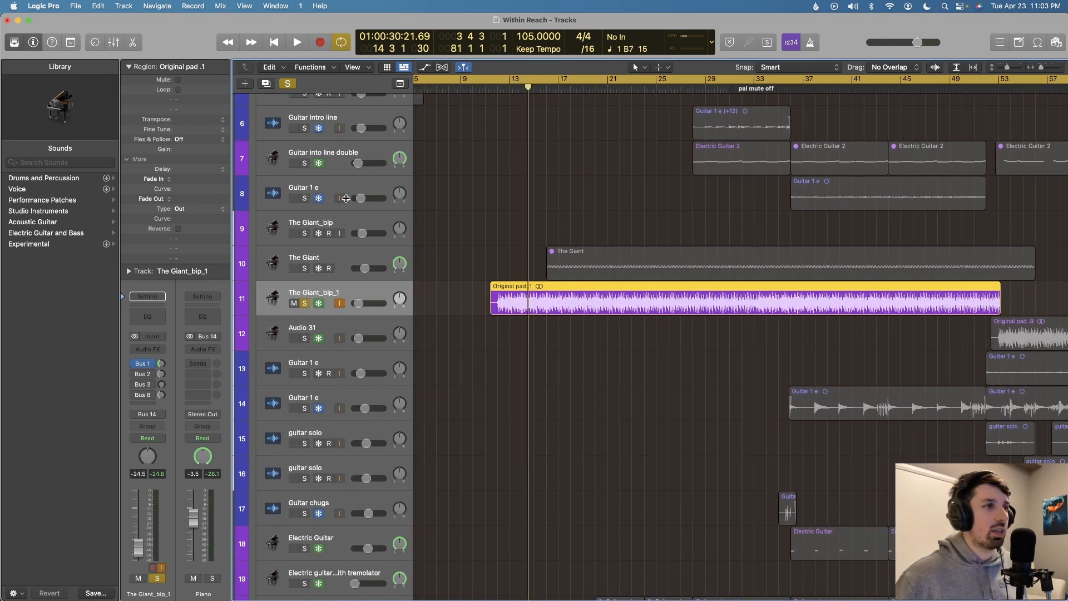
pyautogui.click(290, 86)
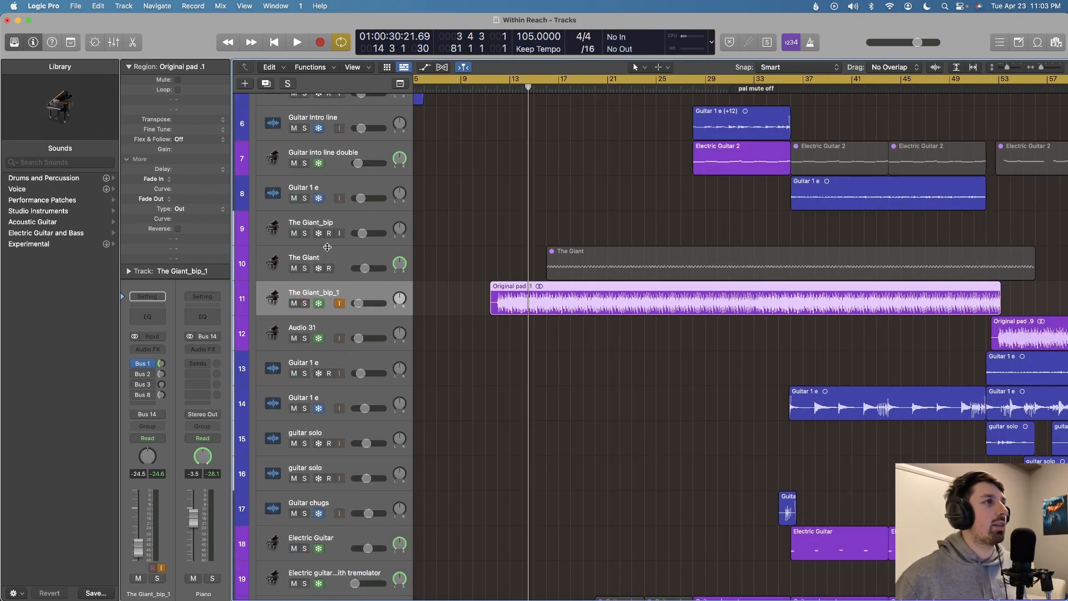
pyautogui.click(340, 257)
pyautogui.hotkey('ctrl', 'm')
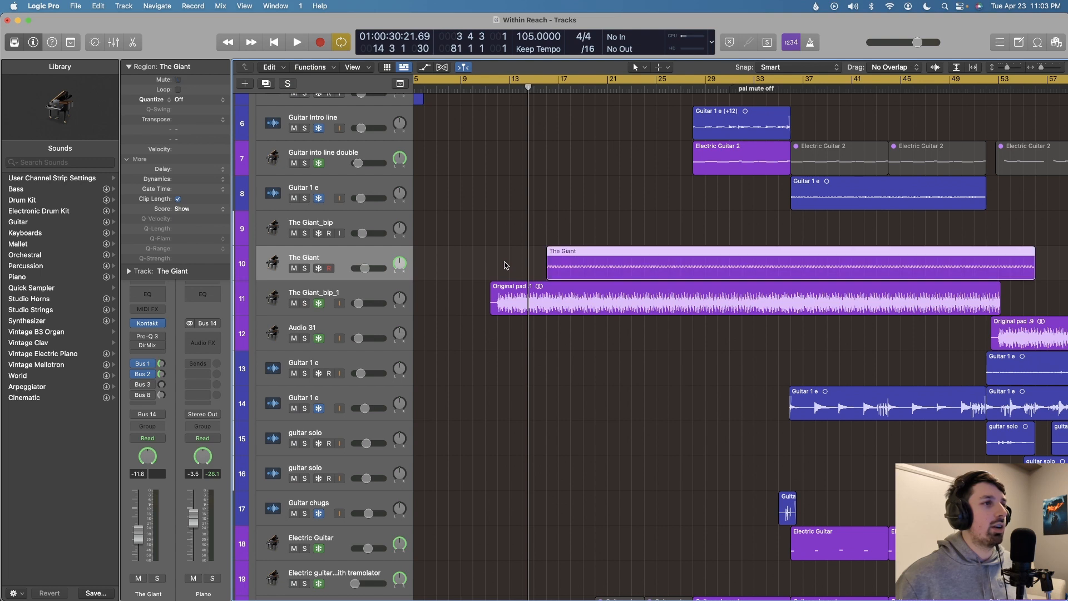
# Solo The Giant track, play its region briefly from about bar 16, and clear the solo.
pyautogui.hotkey('ctrl', 's')
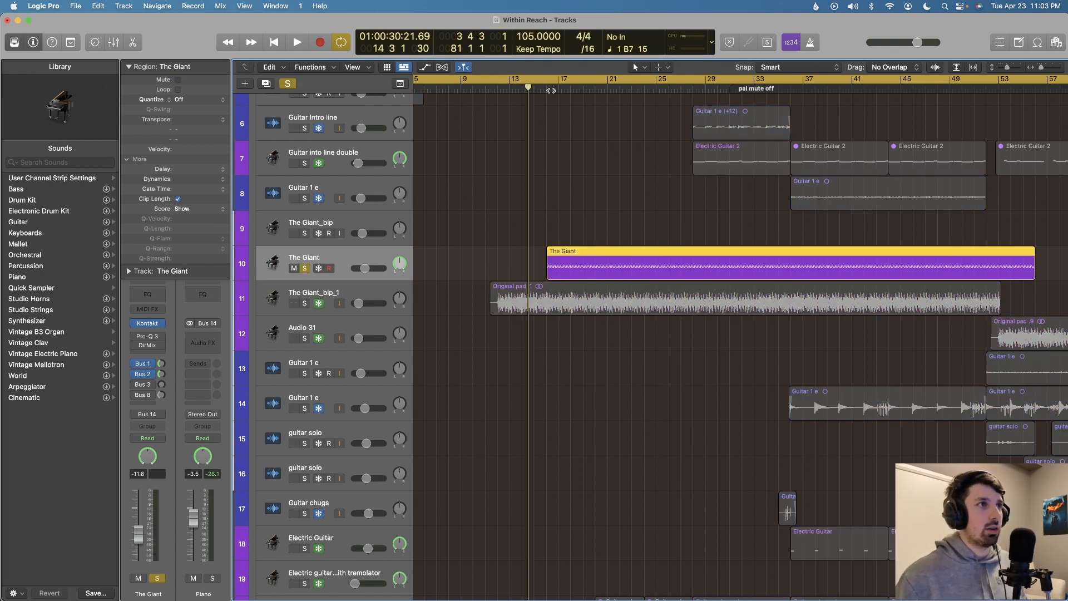
pyautogui.doubleClick(551, 90)
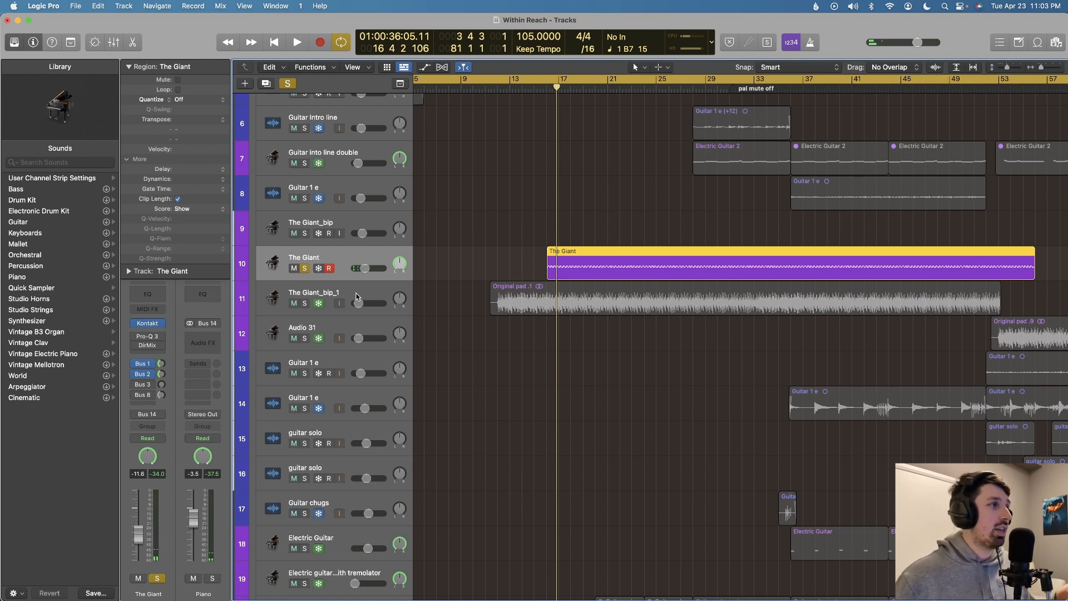
pyautogui.click(305, 268)
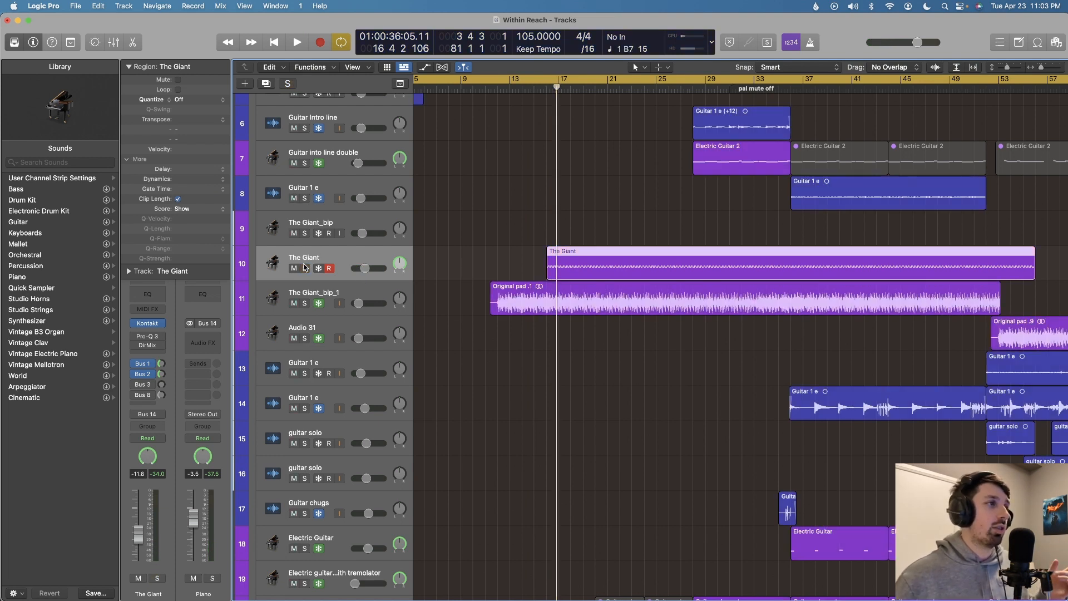
# Solo The Giant_bip_1, play its pad region briefly from about bar 15, and clear the solo.
pyautogui.click(318, 297)
pyautogui.hotkey('ctrl', 's')
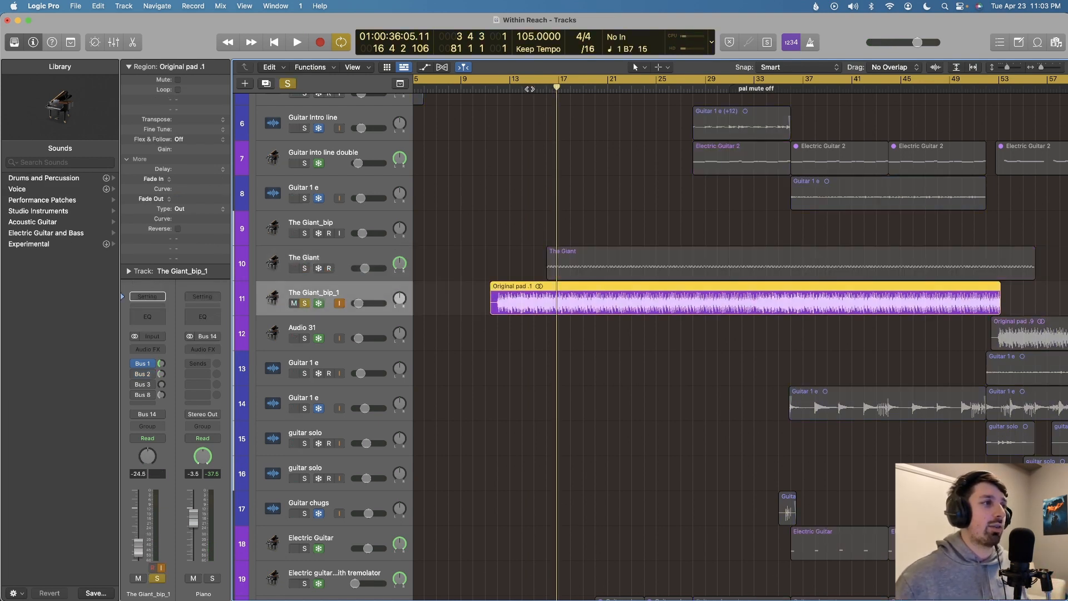
pyautogui.press('space')
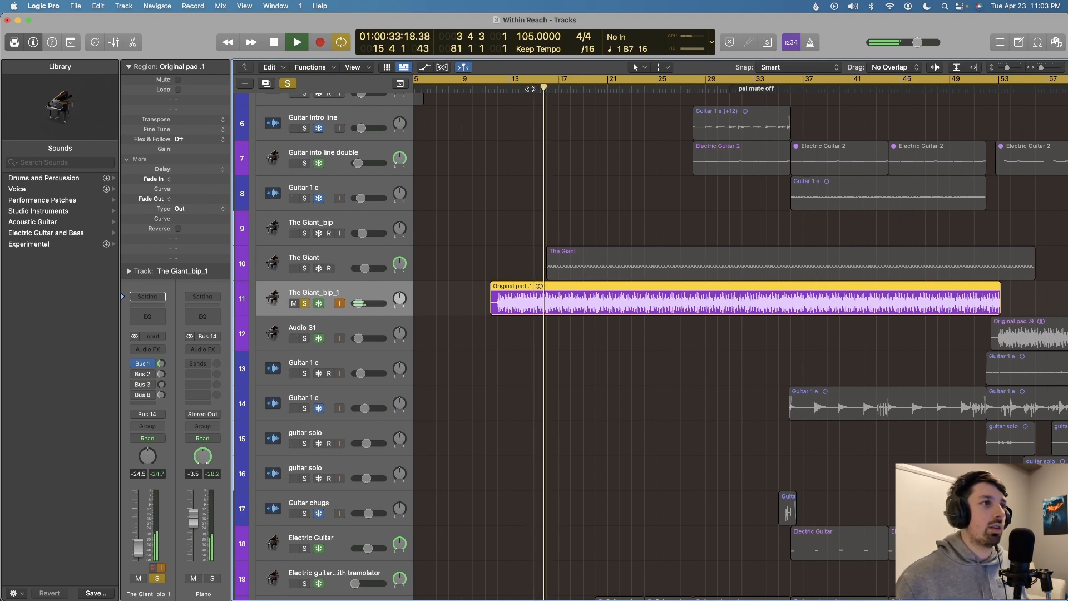
pyautogui.press('space')
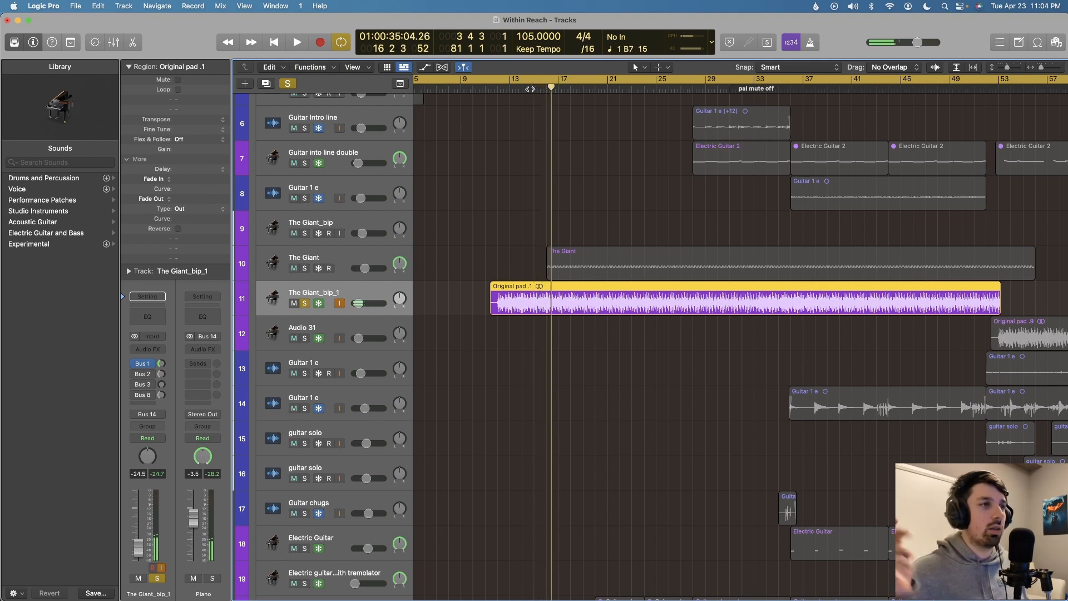
pyautogui.scroll(-5, 616, 84)
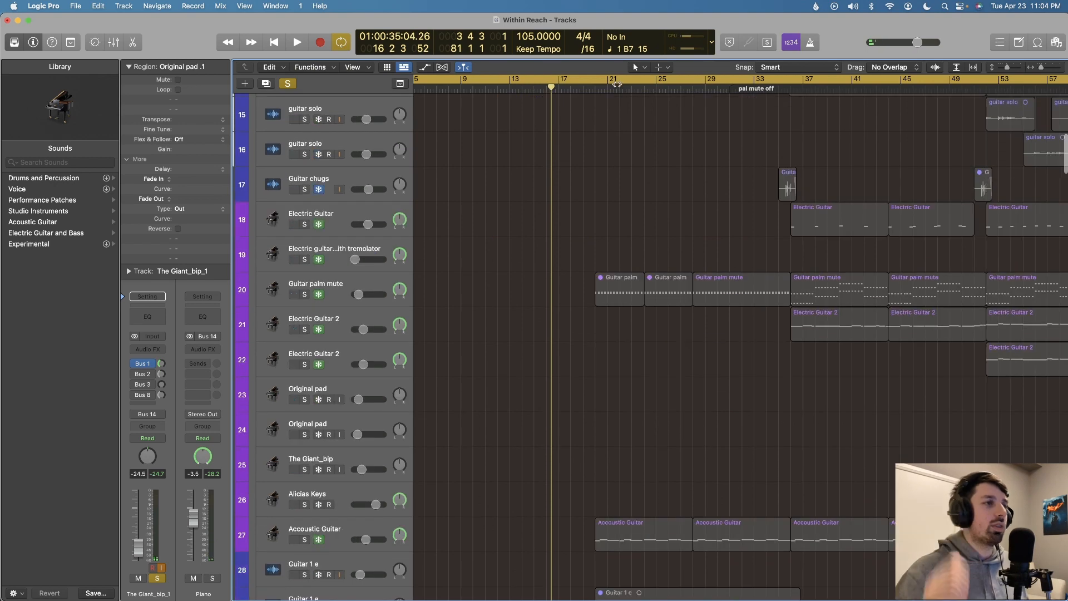
pyautogui.scroll(10, 510, 123)
pyautogui.hscroll(-2, 509, 123)
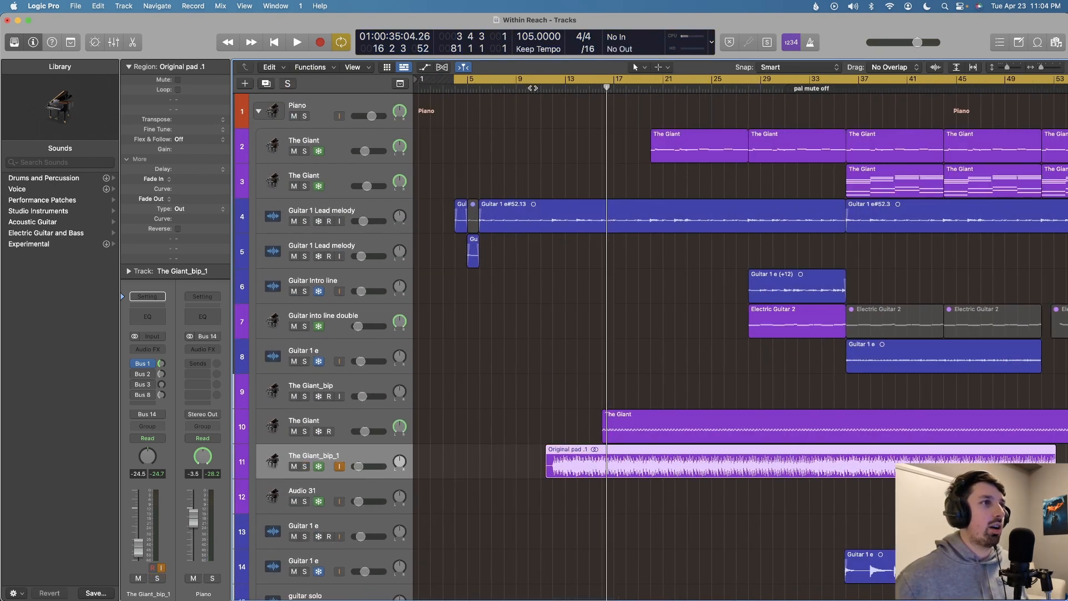
# Play the full arrangement from about bar 10 and stop shortly before bar 12.
pyautogui.doubleClick(536, 88)
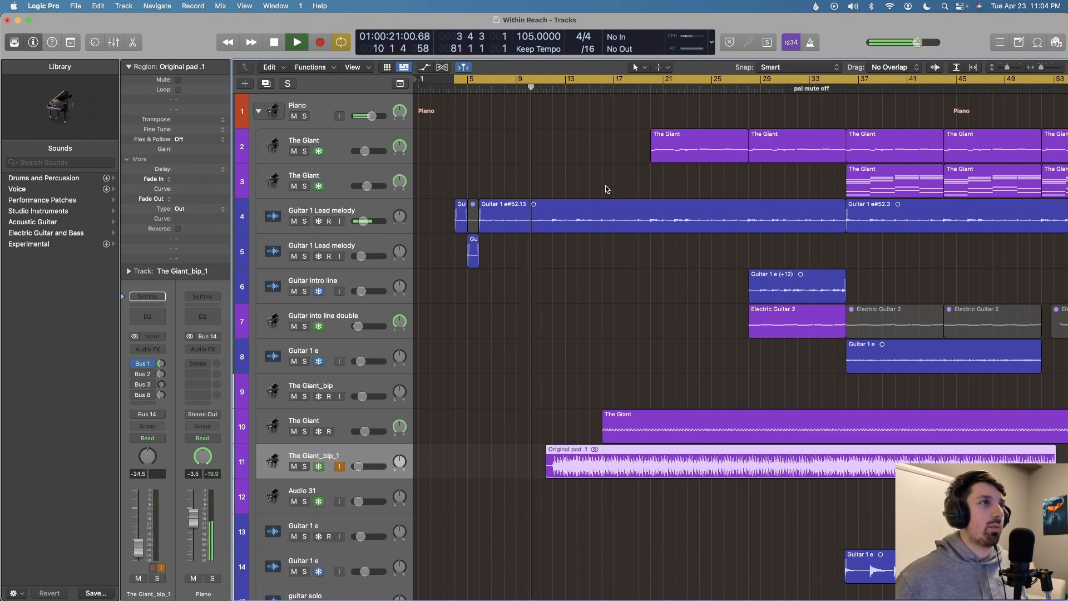
pyautogui.scroll(1, 606, 189)
pyautogui.scroll(-20, 606, 189)
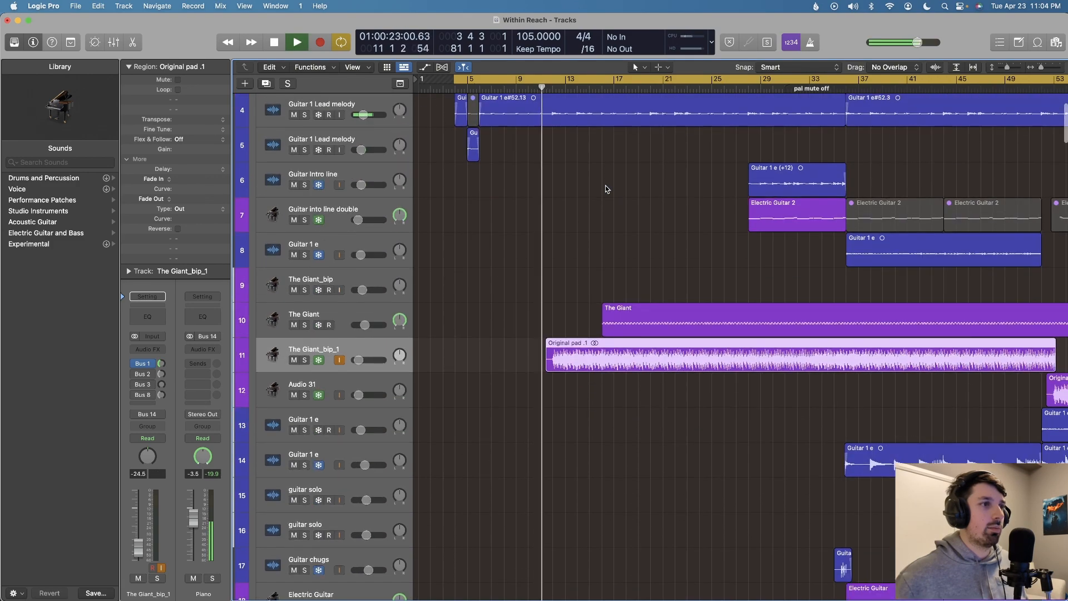
pyautogui.scroll(5, 606, 190)
pyautogui.press('space')
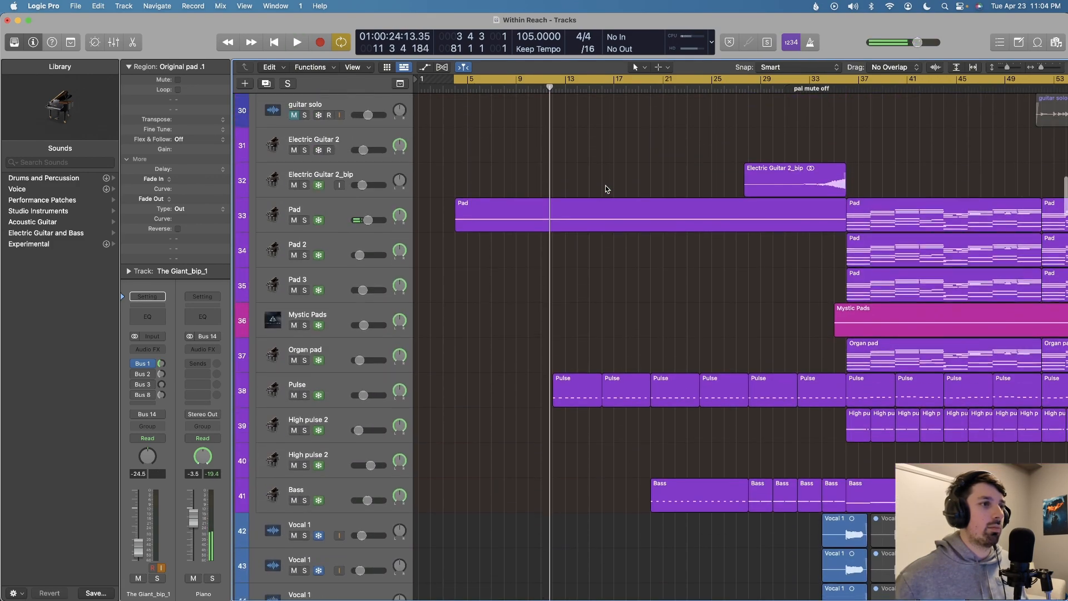
# Solo the Pad track and play it from near the start of its first region.
pyautogui.click(334, 207)
pyautogui.press('s')
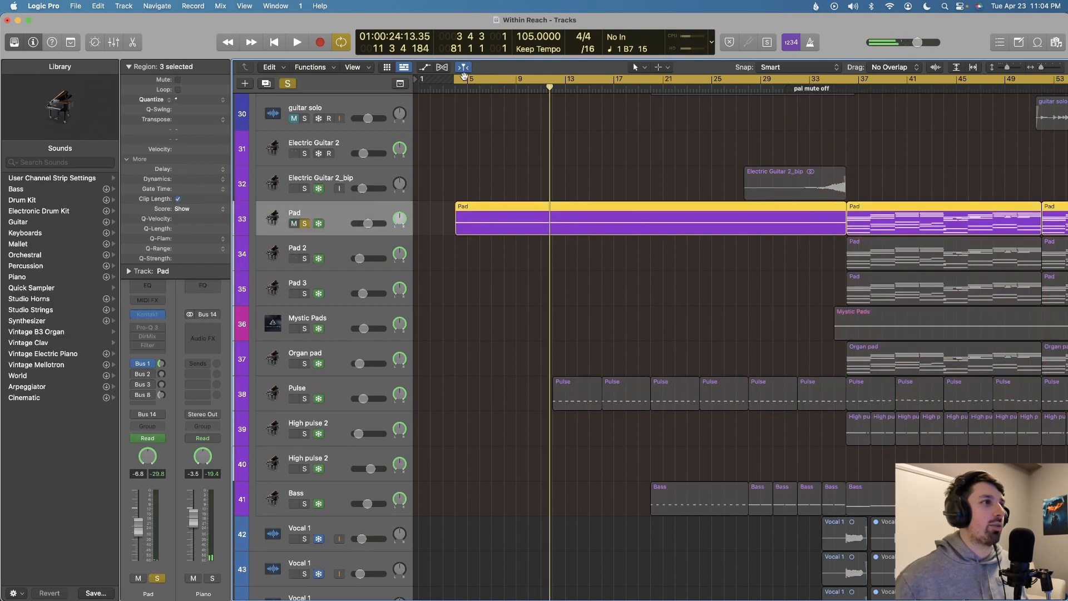
pyautogui.press('space')
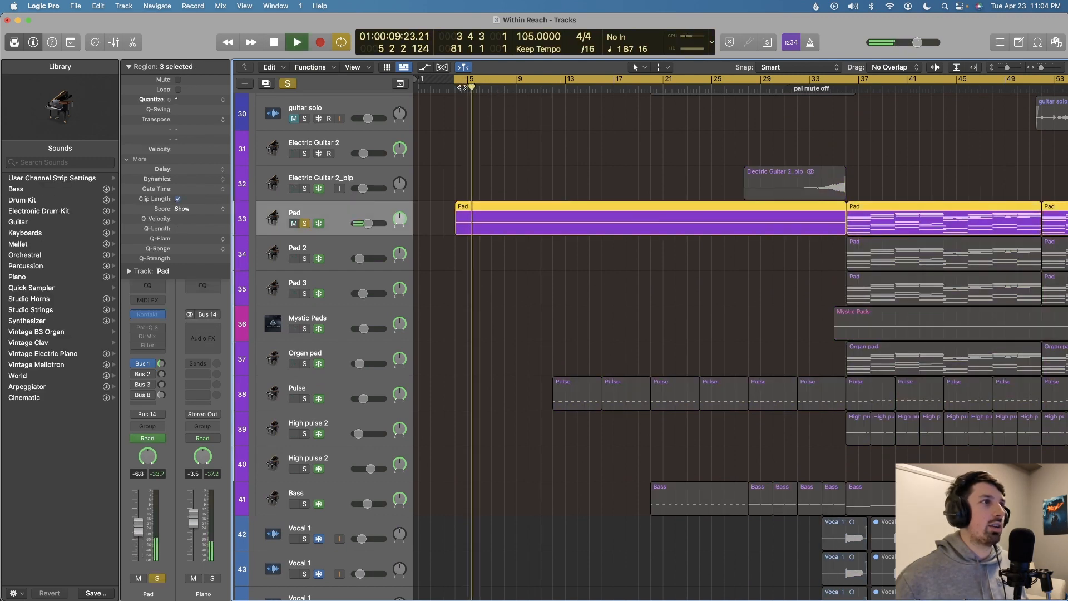
# Display track automation to examine the Pad's opening volume ramp, hide it again, and stop playback.
pyautogui.press('a')
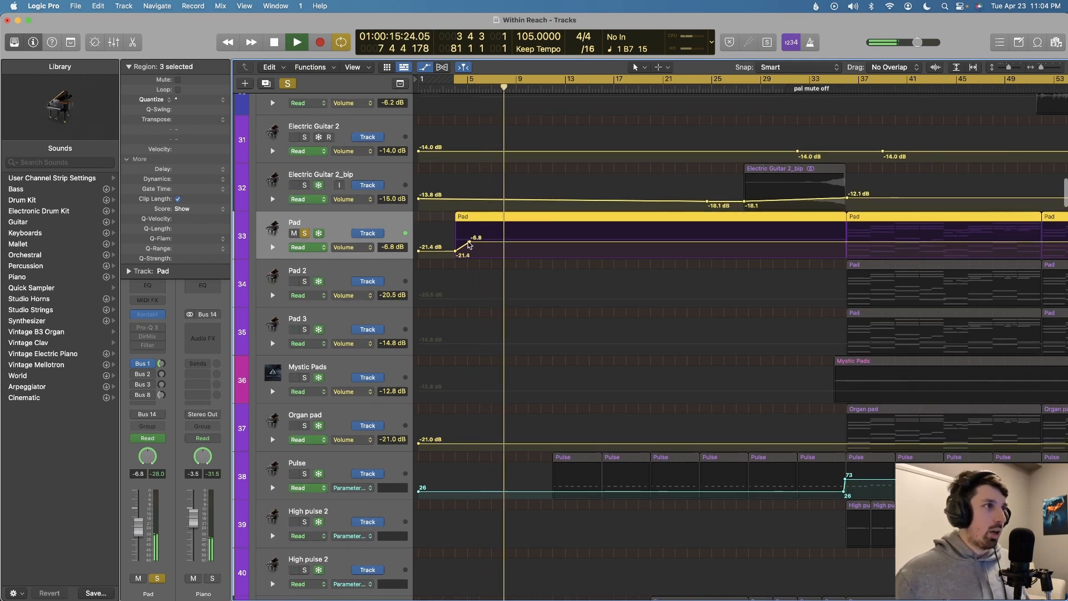
pyautogui.hscroll(5, 917, 252)
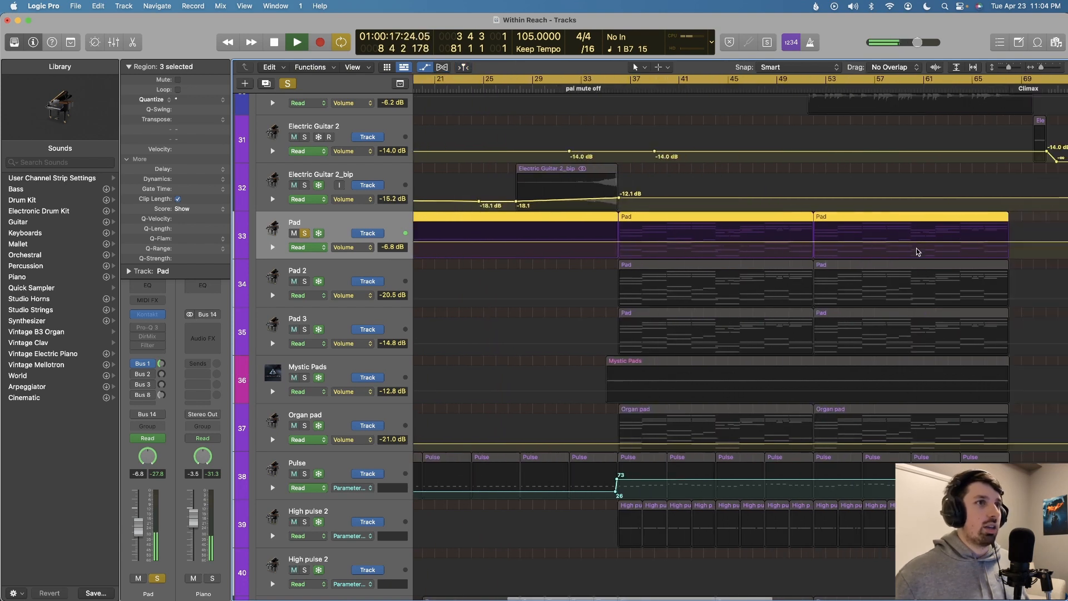
pyautogui.press('super+Left')
pyautogui.press('a')
pyautogui.hscroll(-2, 828, 240)
pyautogui.hscroll(-3, 827, 240)
pyautogui.press('space')
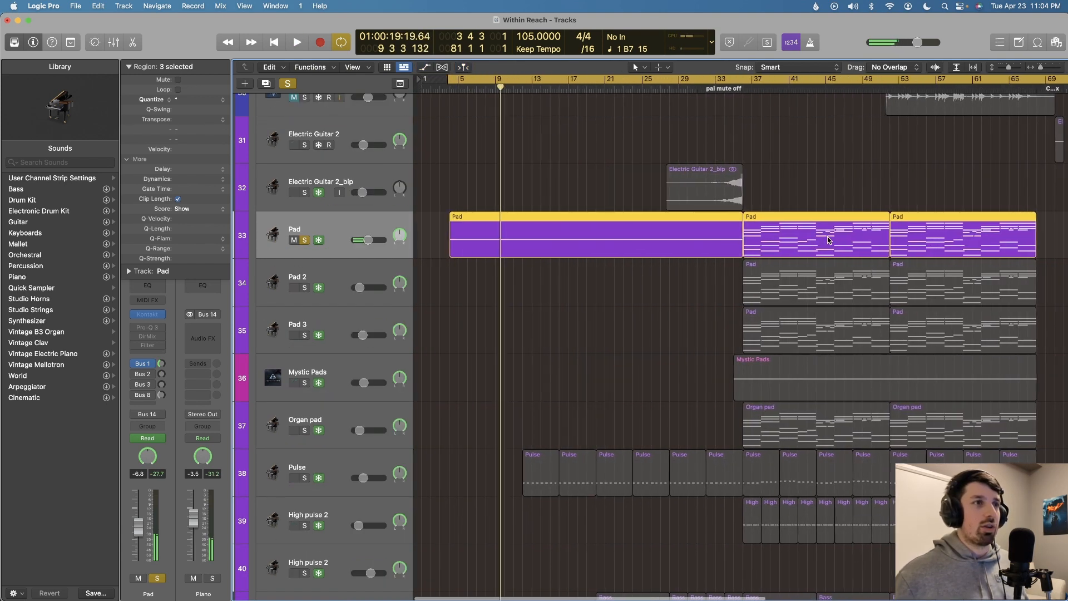
# Restart playback from about bar 4 with the Pad solo cleared, and mute The Giant on track 10.
pyautogui.scroll(20, 827, 240)
pyautogui.press('space')
pyautogui.scroll(5, 829, 240)
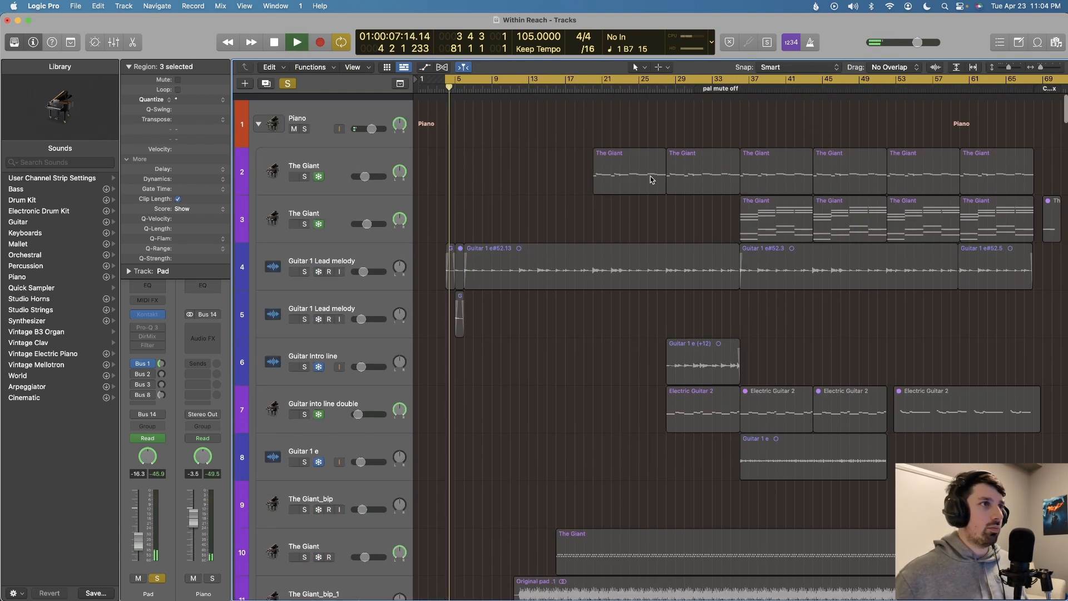
pyautogui.press('s')
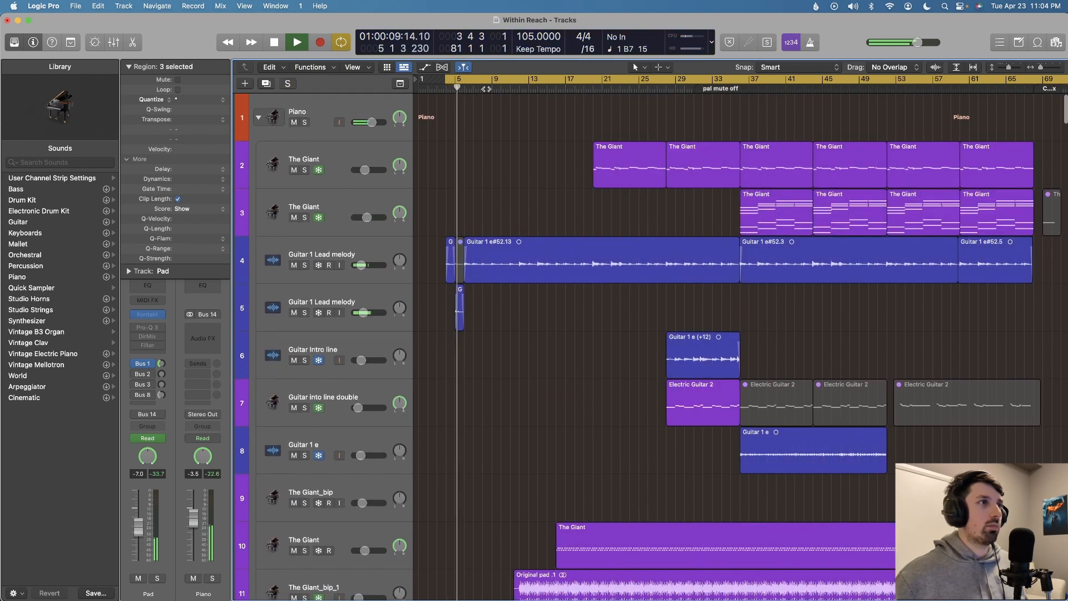
pyautogui.scroll(-3, 534, 206)
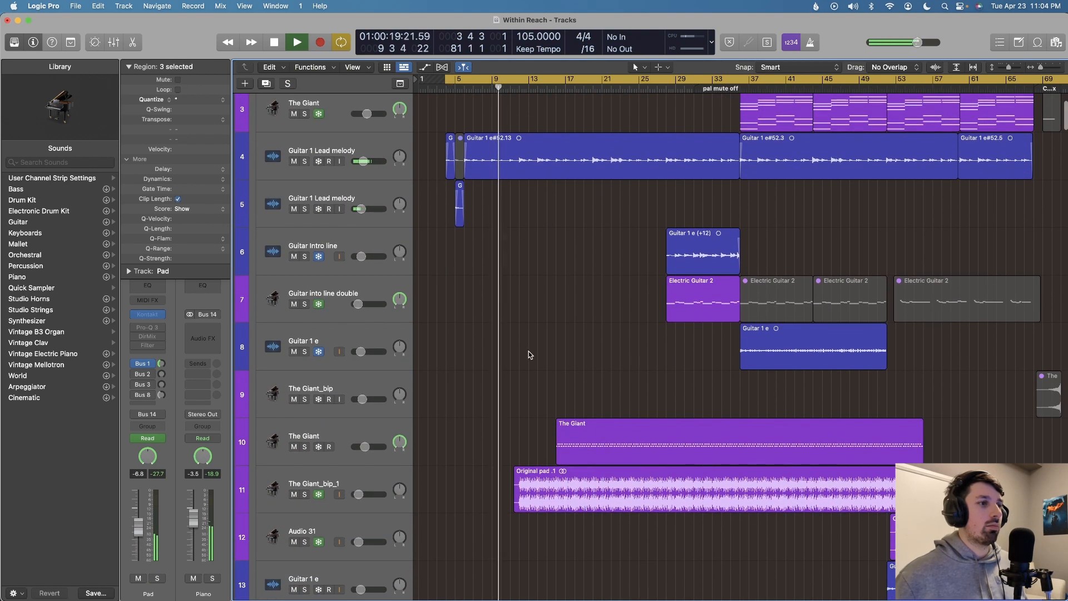
pyautogui.click(294, 448)
# Keep the full arrangement playing to about bar 13, stop playback, and select the Pulse track.
pyautogui.scroll(-12, 593, 376)
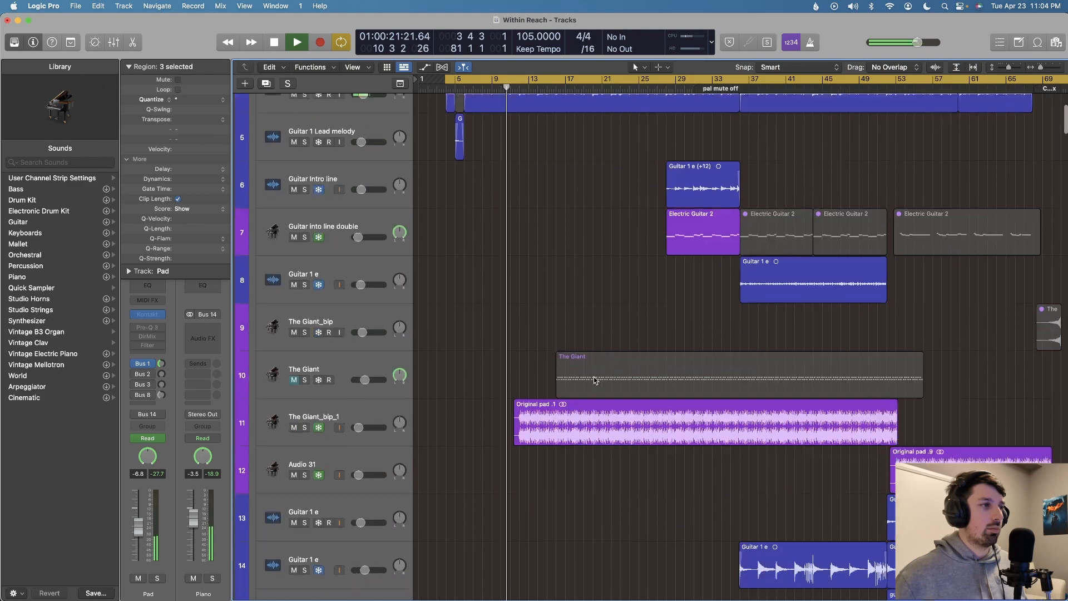
pyautogui.scroll(-8, 593, 376)
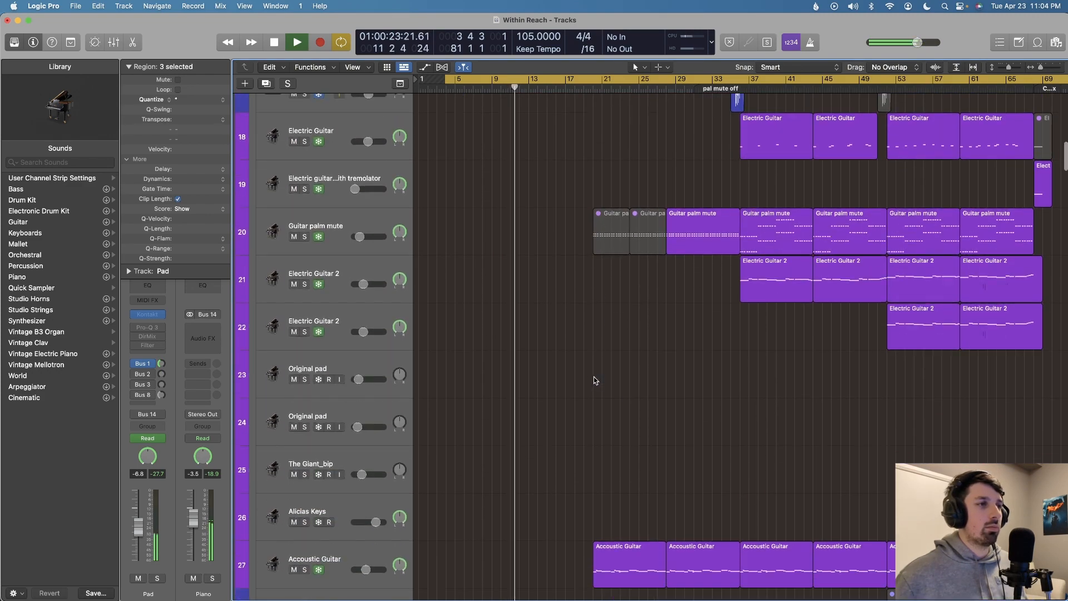
pyautogui.scroll(-12, 586, 118)
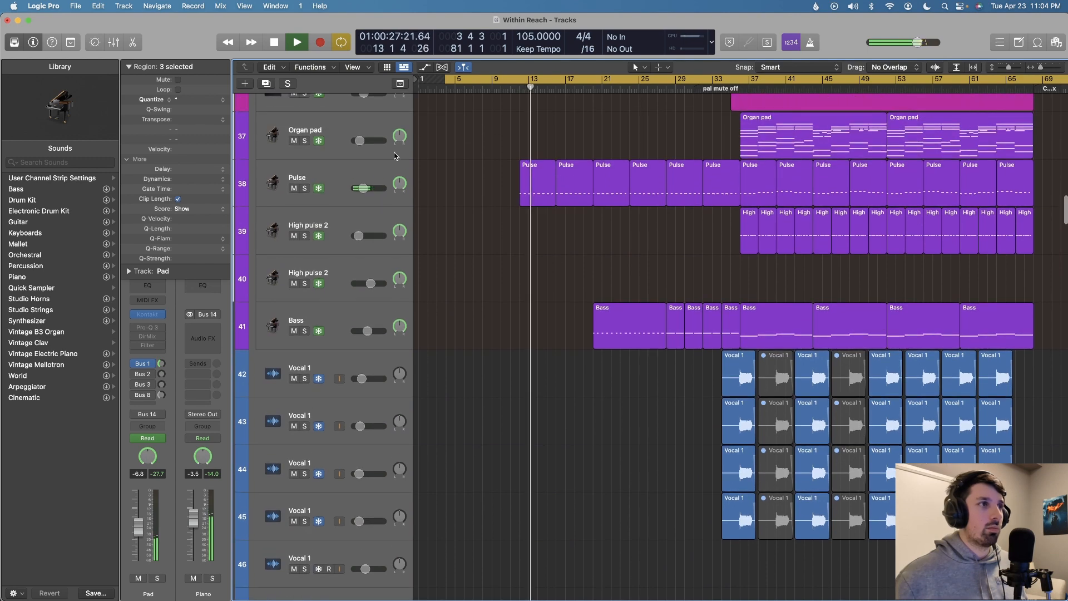
pyautogui.click(363, 168)
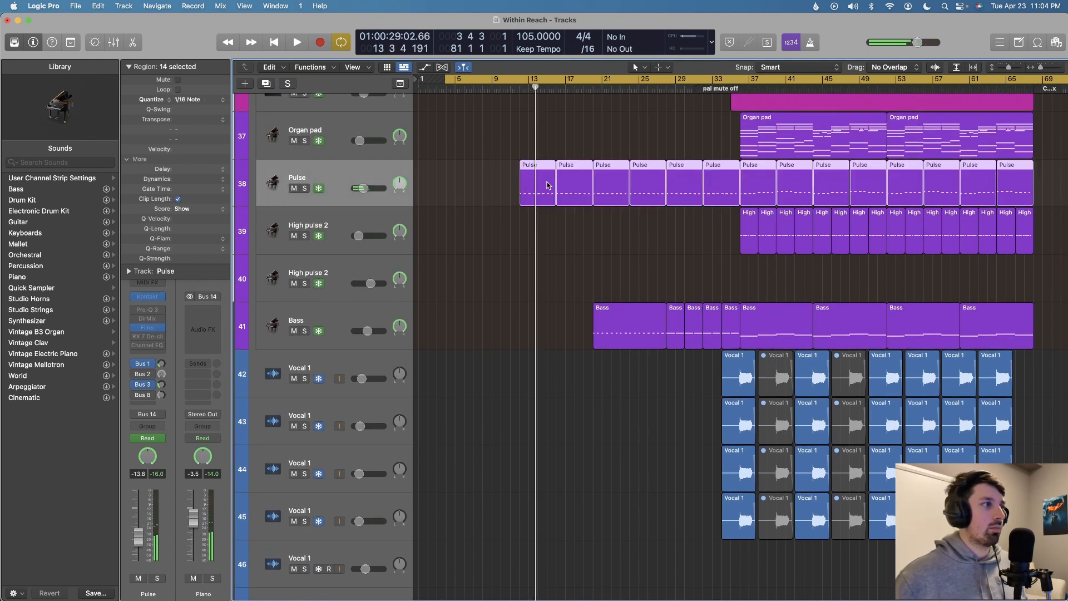
# Set the playhead to bar 12 and check the Pulse track's Kontakt instrument window before closing it.
pyautogui.click(518, 92)
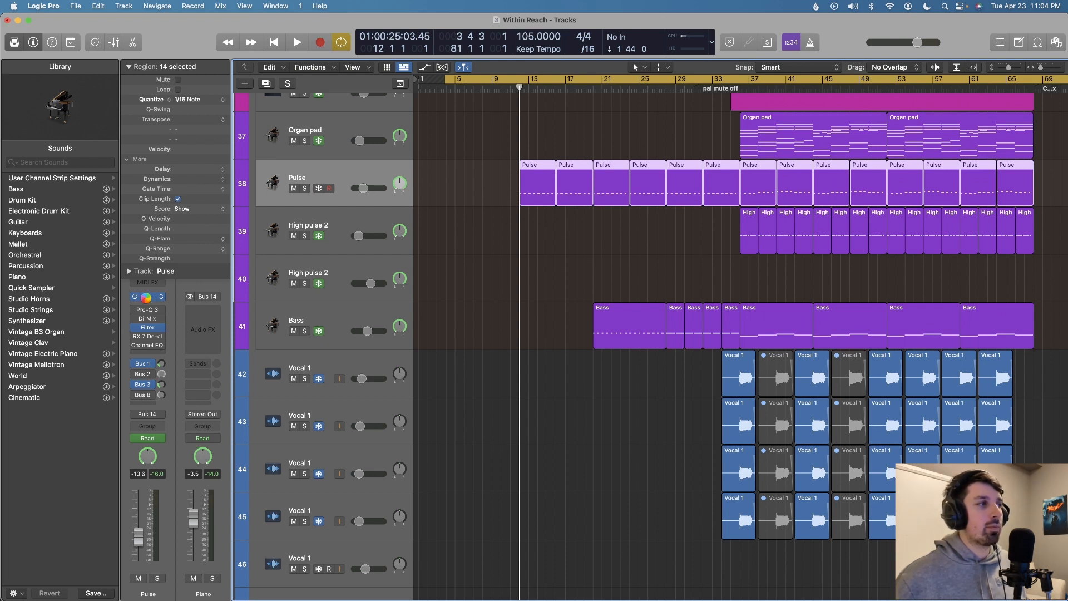
pyautogui.click(147, 300)
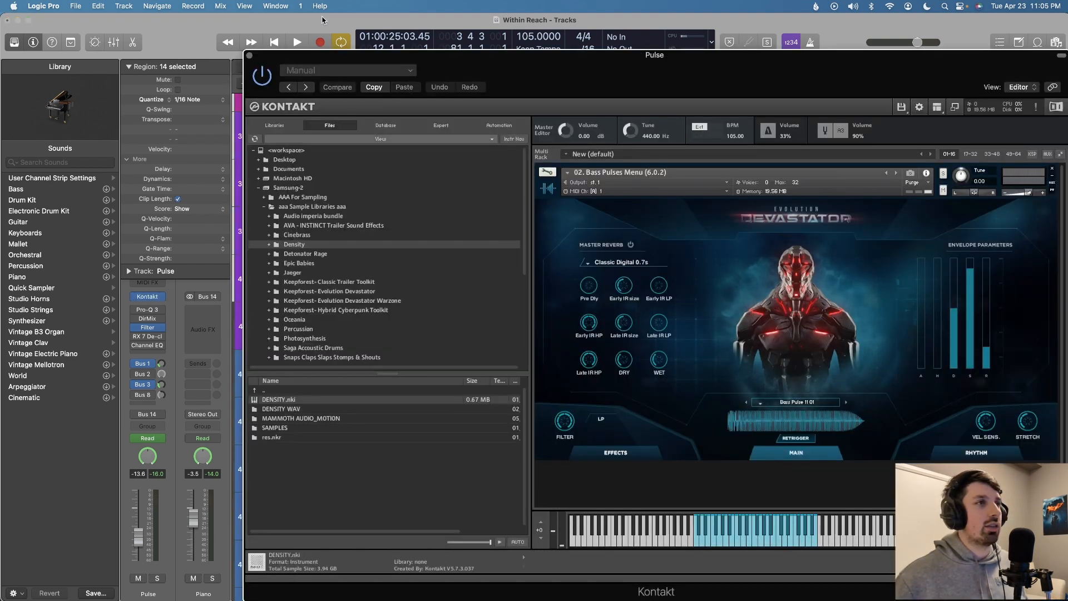
pyautogui.click(250, 55)
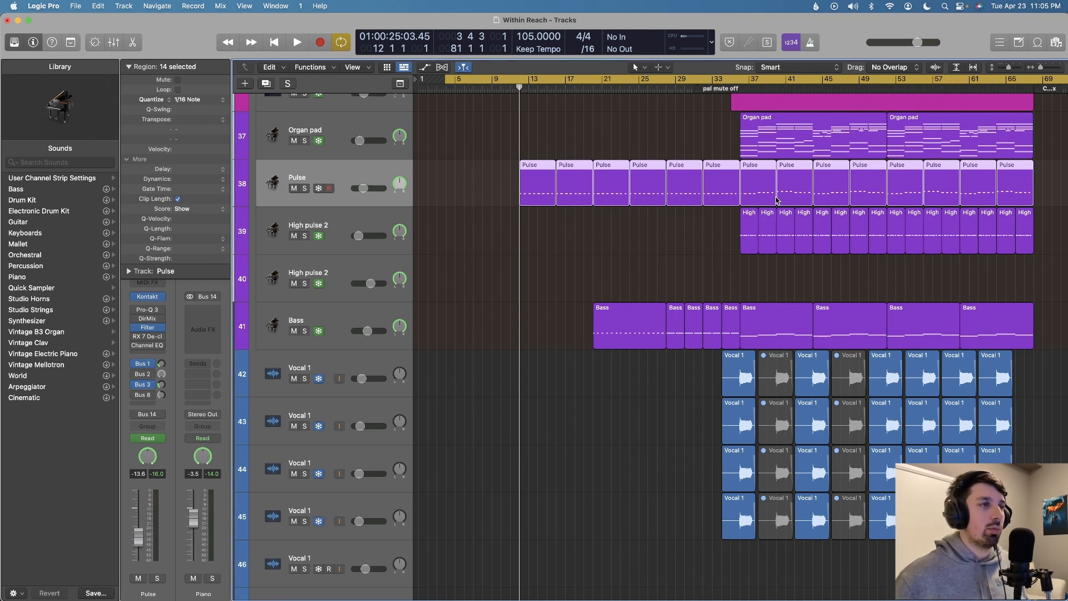
# Play the full arrangement from about bar 11 through the Pulse entrance and stop just after bar 20.
pyautogui.scroll(12, 846, 200)
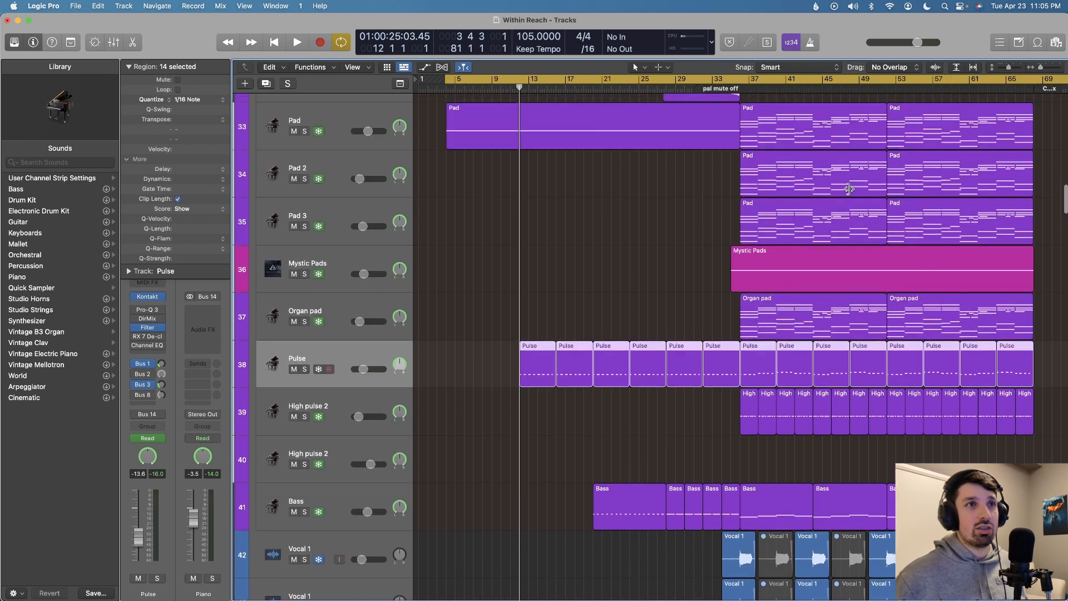
pyautogui.click(506, 88)
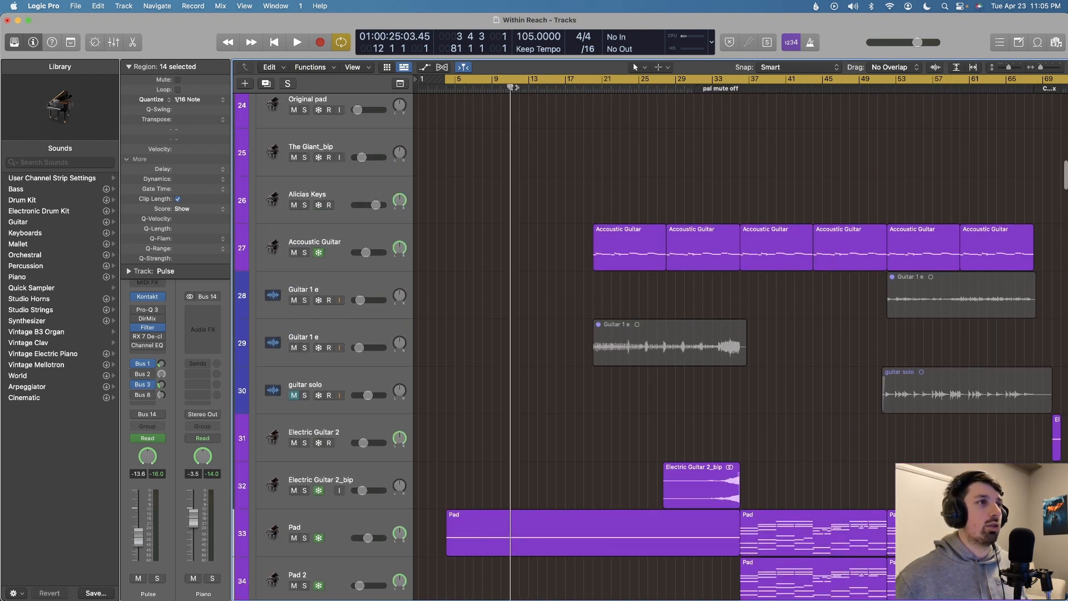
pyautogui.press('space')
pyautogui.scroll(-7, 560, 261)
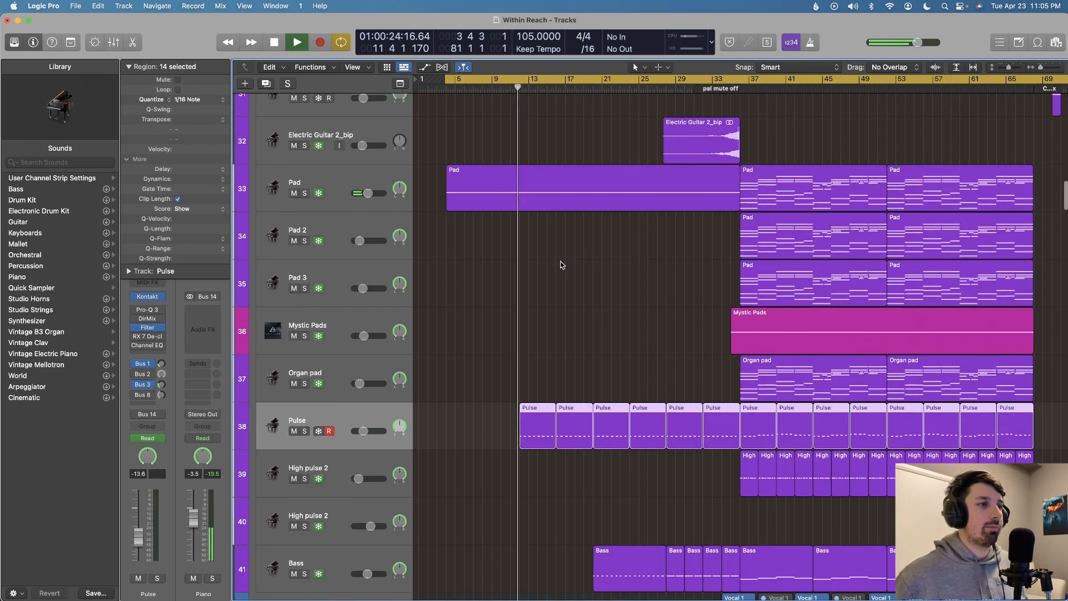
pyautogui.scroll(-4, 560, 261)
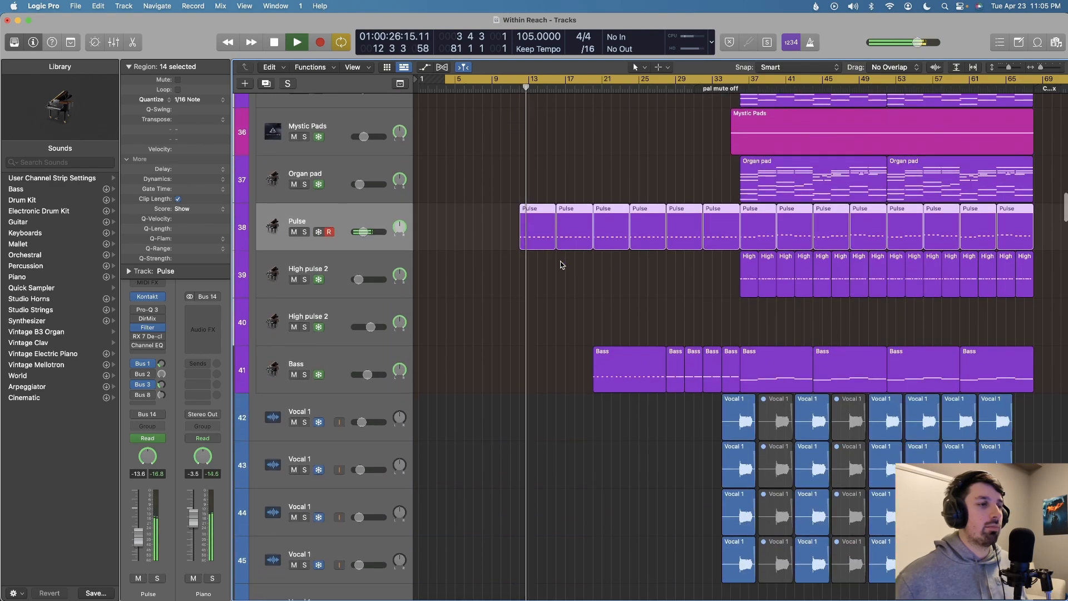
pyautogui.scroll(10, 561, 265)
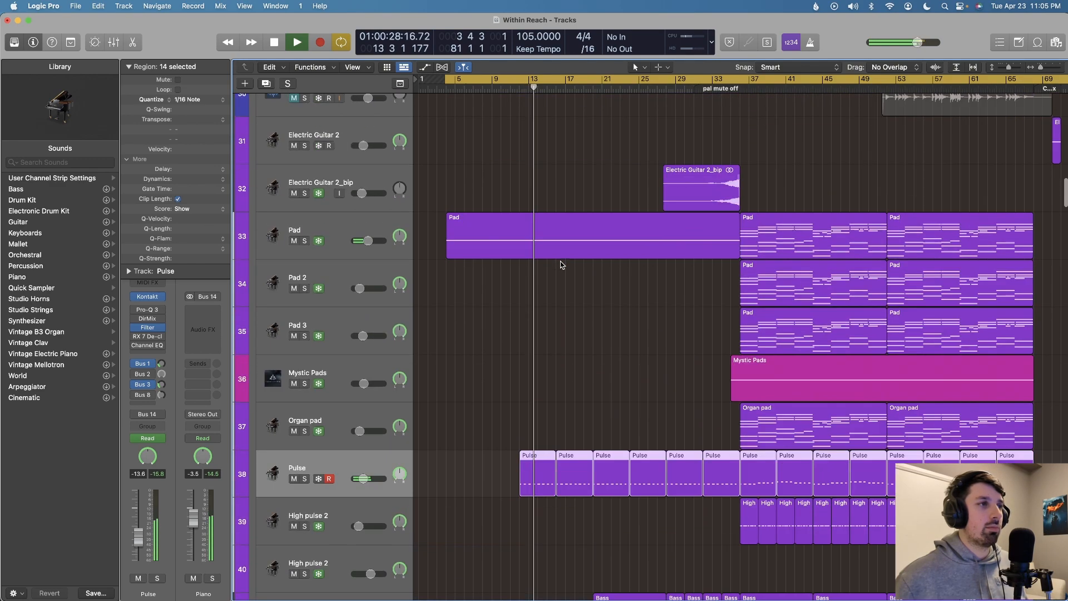
pyautogui.scroll(20, 561, 265)
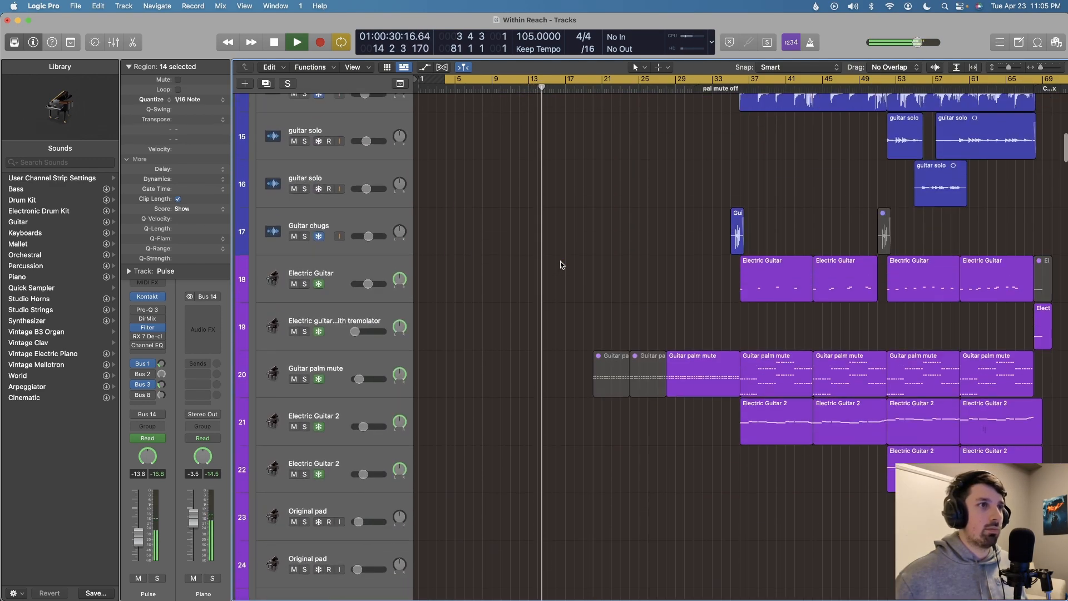
pyautogui.scroll(5, 561, 265)
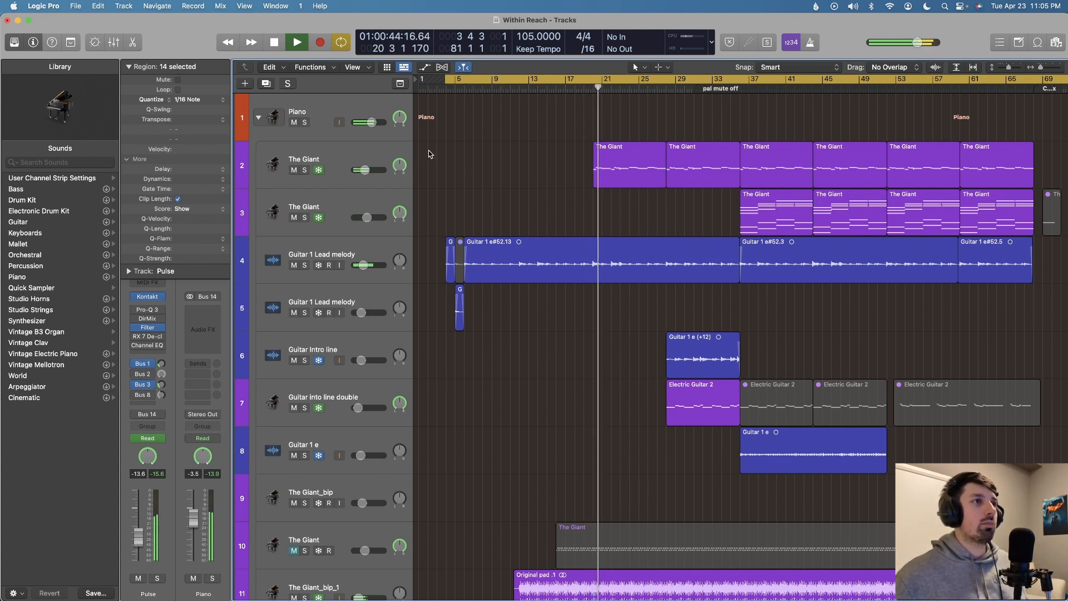
pyautogui.press('space')
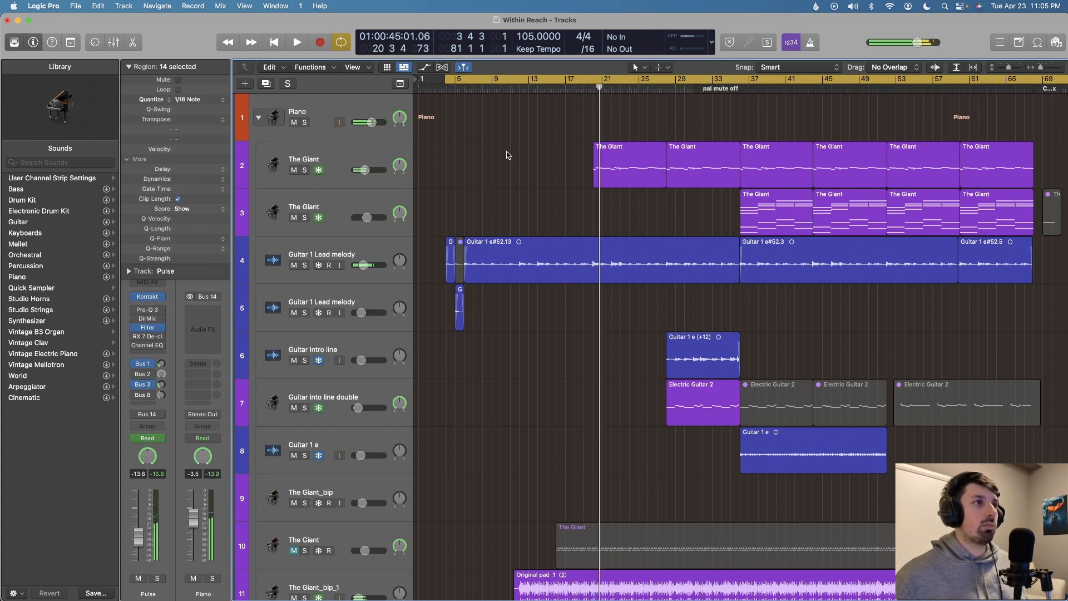
# Solo The Giant on track 2 and play its first region briefly from about bar 20.
pyautogui.click(382, 159)
pyautogui.press('s')
pyautogui.click(585, 89)
pyautogui.press('space')
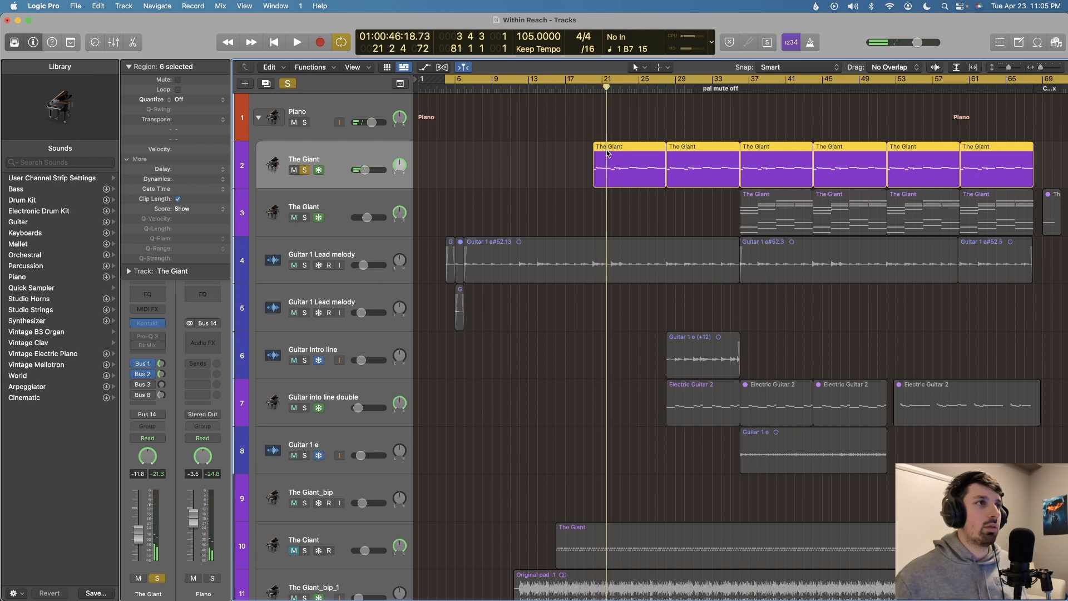
# Add Guitar 1 Lead melody on track 4 to the solo alongside The Giant.
pyautogui.scroll(-4, 607, 149)
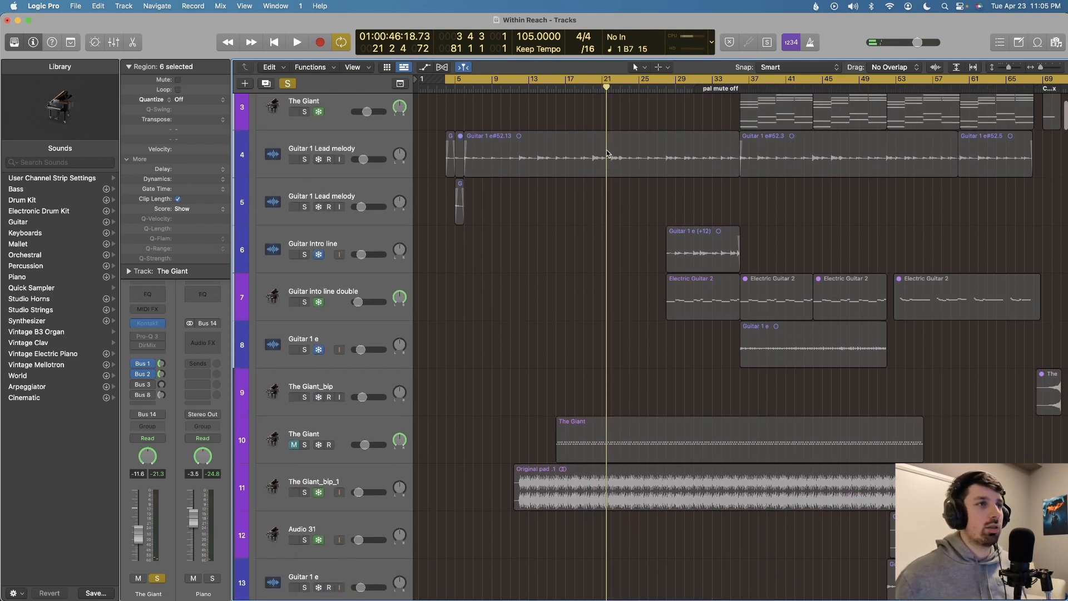
pyautogui.scroll(-1, 606, 150)
pyautogui.scroll(2, 607, 150)
pyautogui.scroll(-6, 607, 151)
pyautogui.scroll(5, 607, 150)
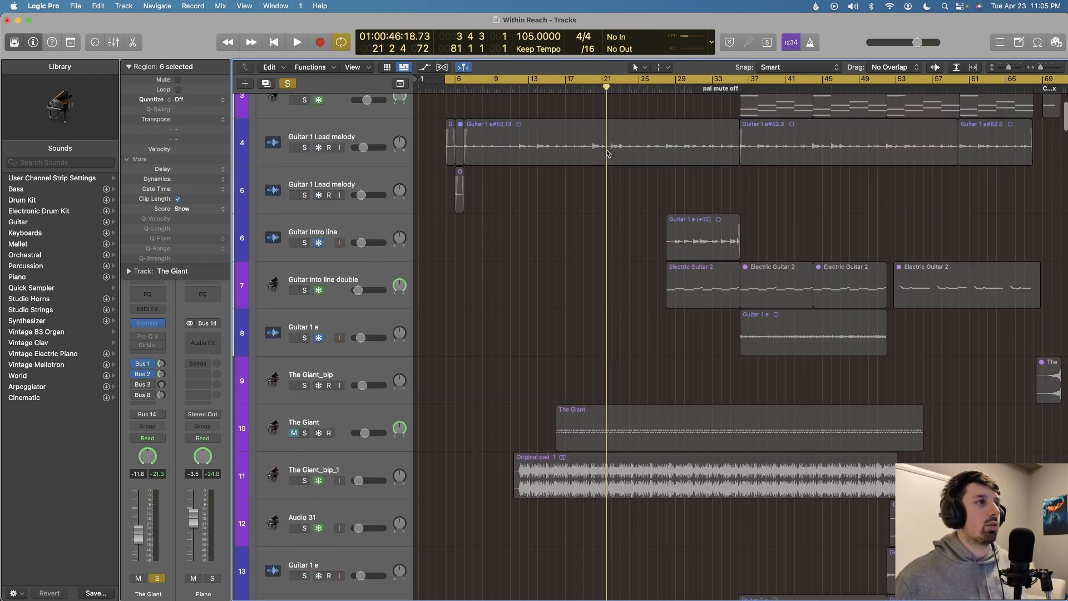
pyautogui.scroll(1, 607, 150)
pyautogui.click(378, 170)
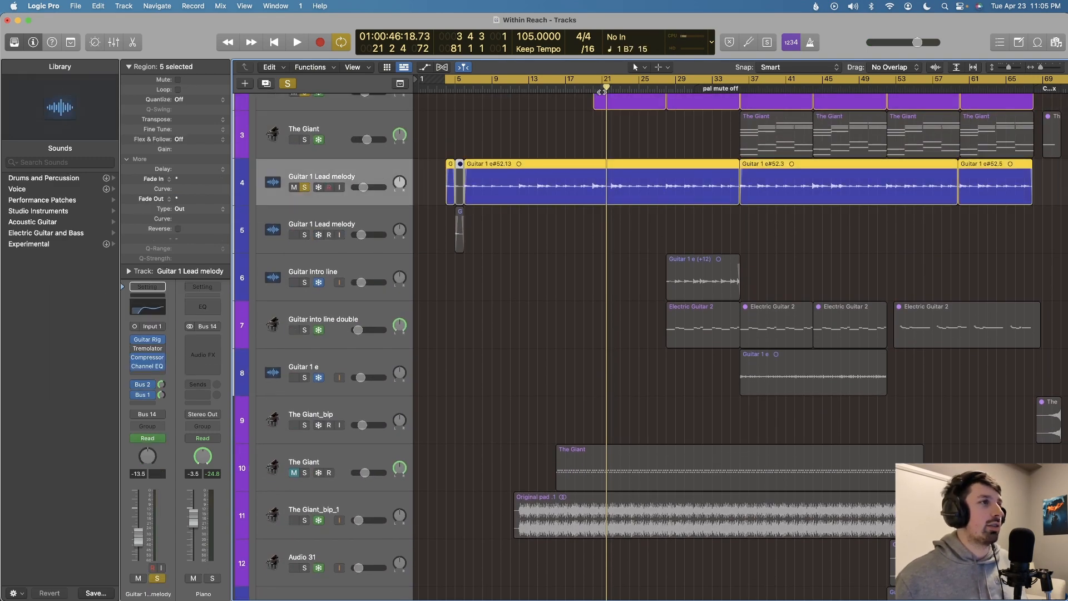
# Play the soloed Guitar 1 Lead melody briefly from about bar 20 and stop around bar 21.
pyautogui.click(592, 88)
pyautogui.press('space')
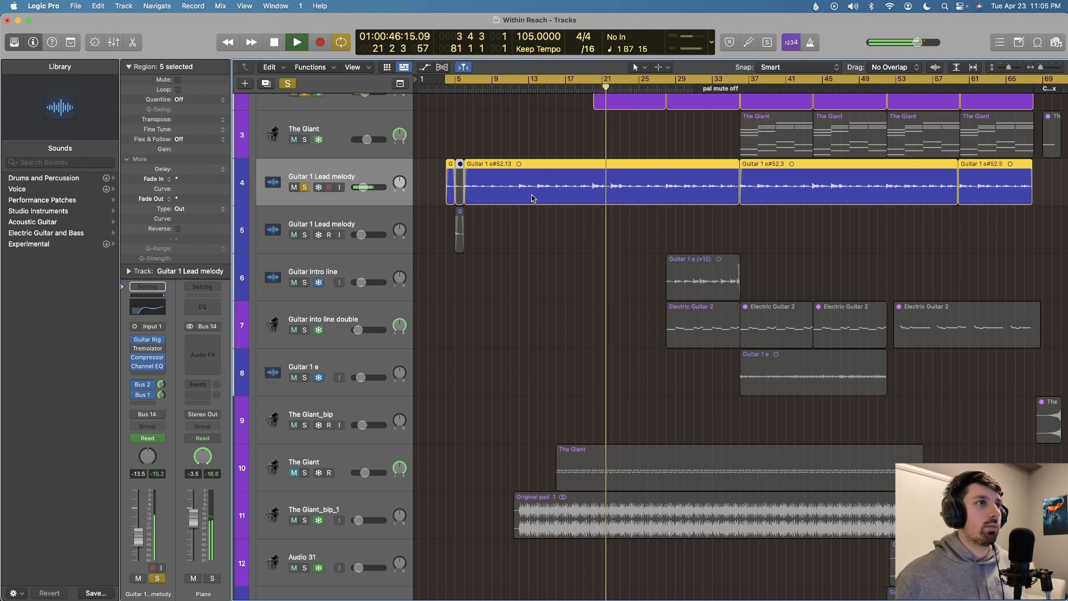
pyautogui.press('space')
# Clear the other track solos and solo only the Accoustic Guitar on track 27.
pyautogui.scroll(-4, 531, 200)
pyautogui.scroll(-10, 531, 198)
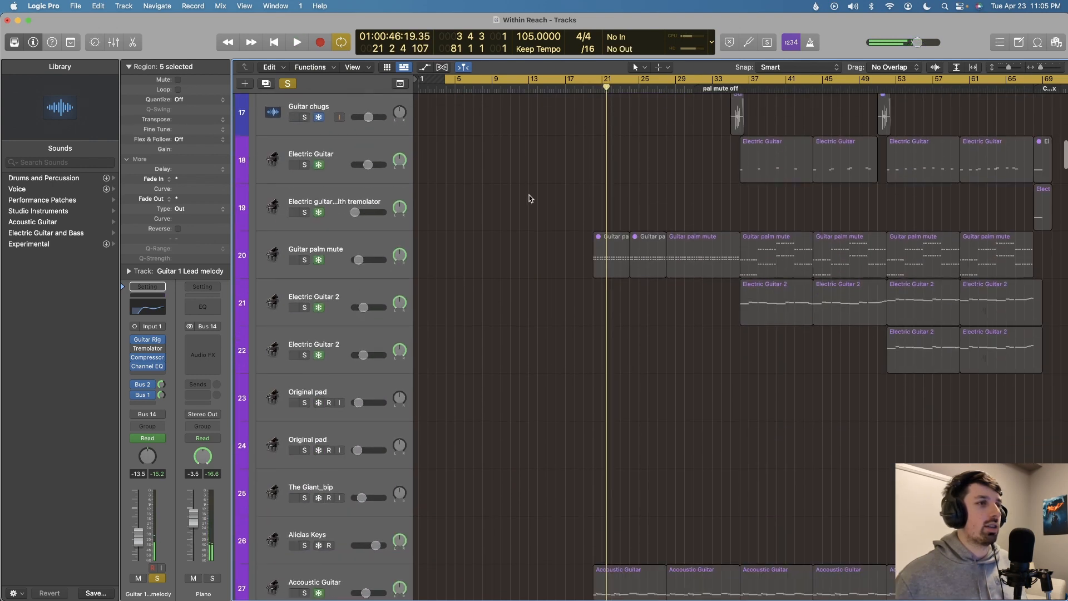
pyautogui.click(373, 242)
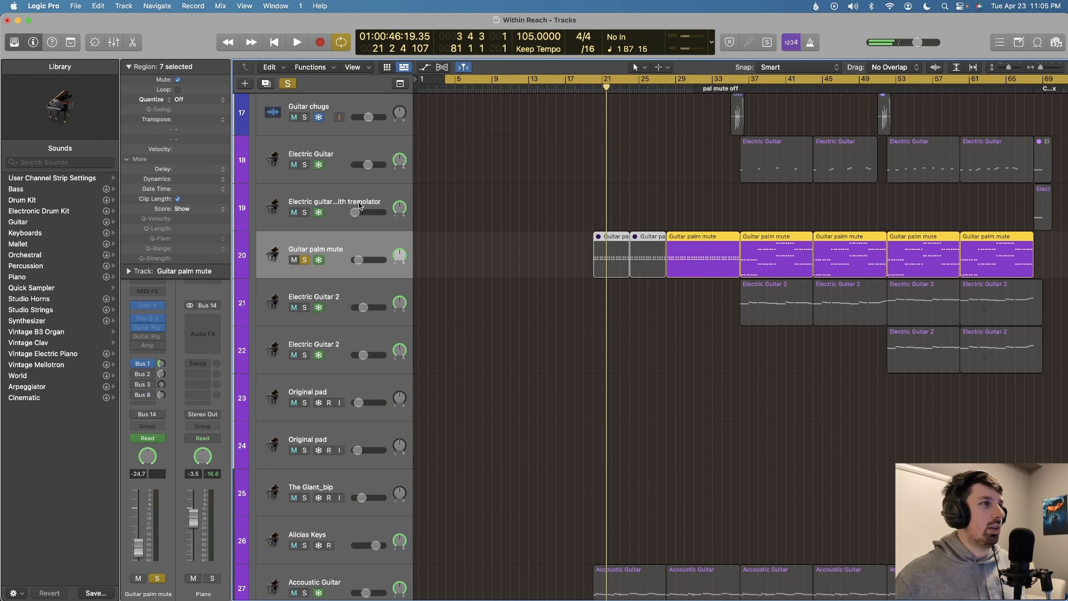
pyautogui.scroll(-3, 655, 189)
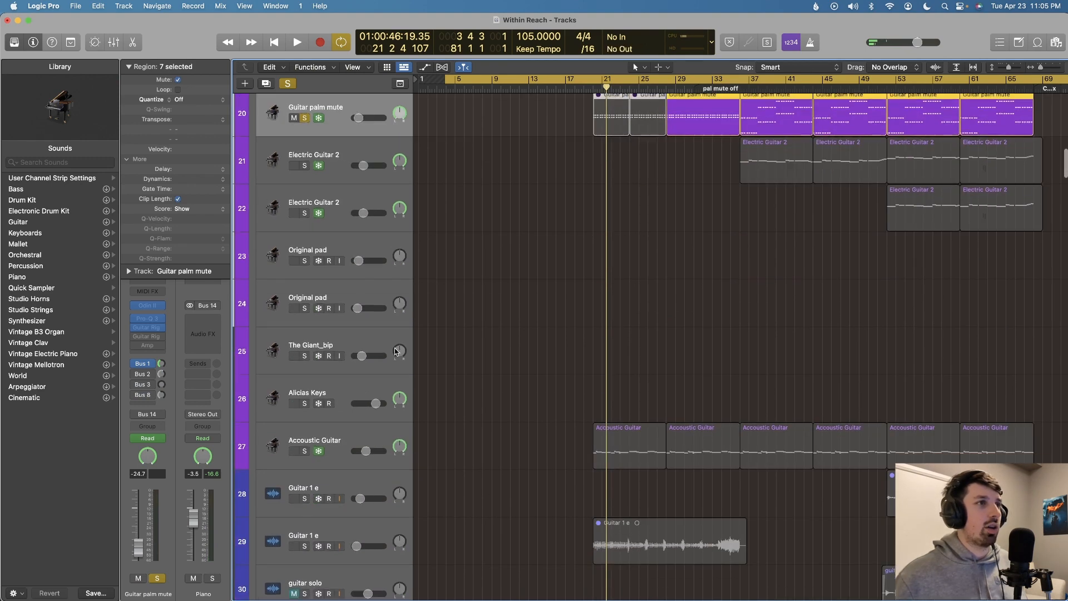
pyautogui.click(332, 429)
pyautogui.press('s')
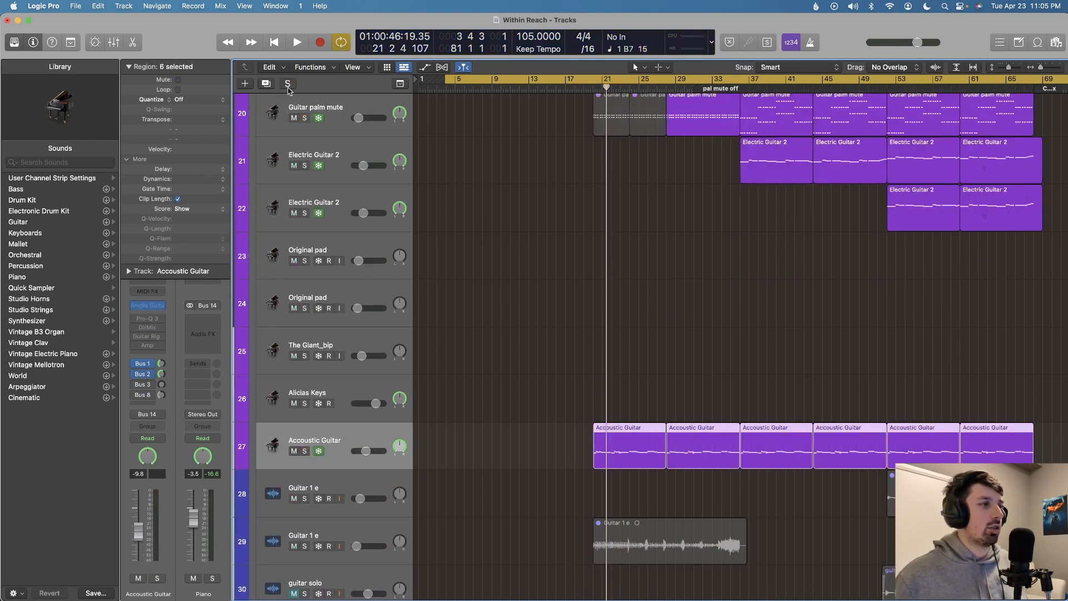
pyautogui.click(304, 118)
# Play the soloed Accoustic Guitar twice from about bar 20, stopping around bar 21 each time.
pyautogui.click(592, 86)
pyautogui.press('space')
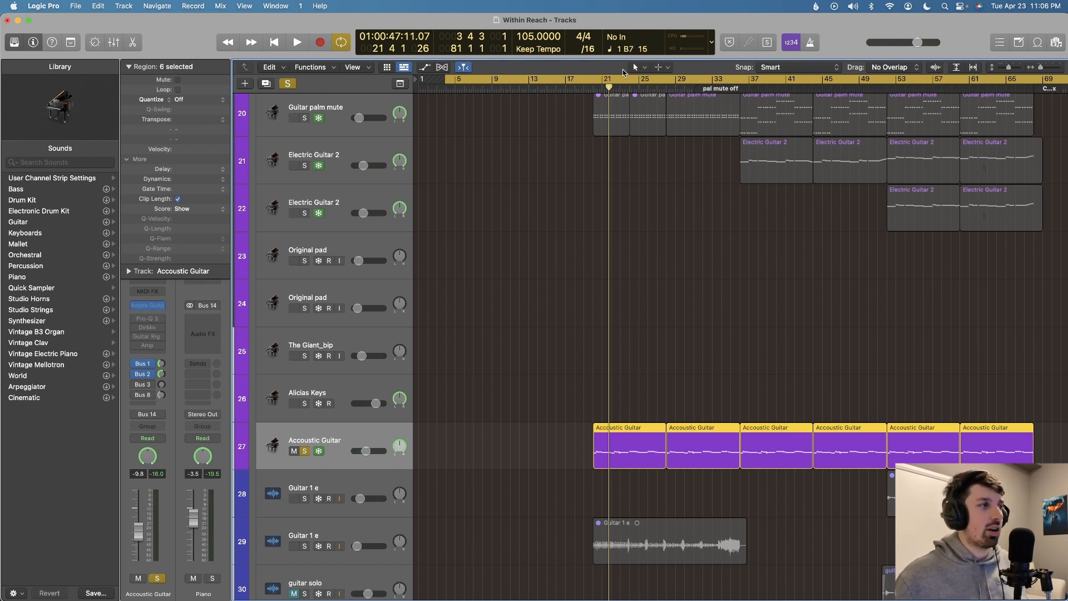
pyautogui.click(594, 88)
pyautogui.press('space')
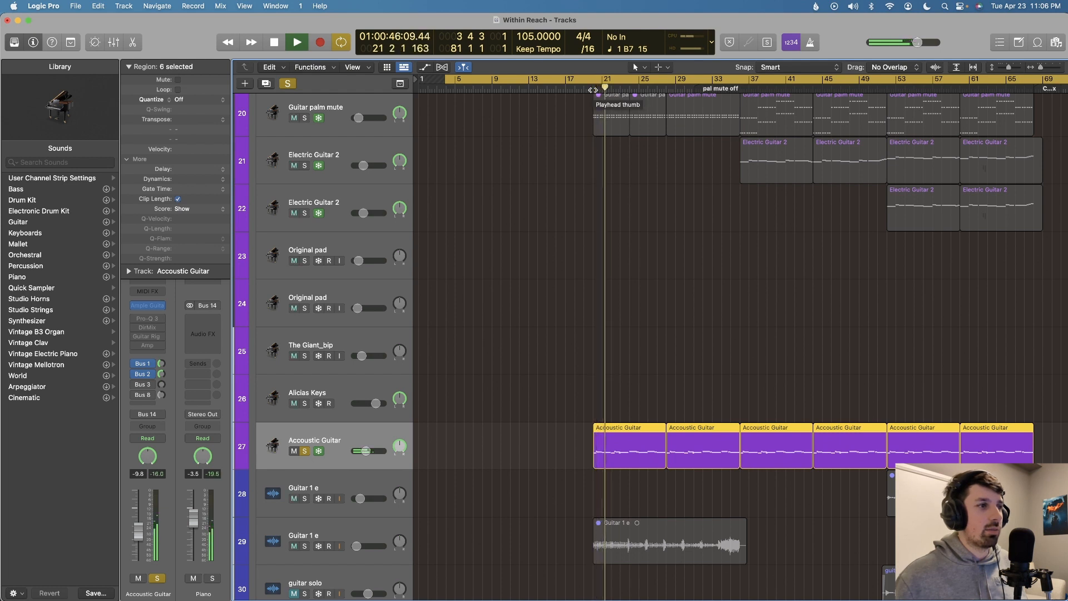
pyautogui.press('space')
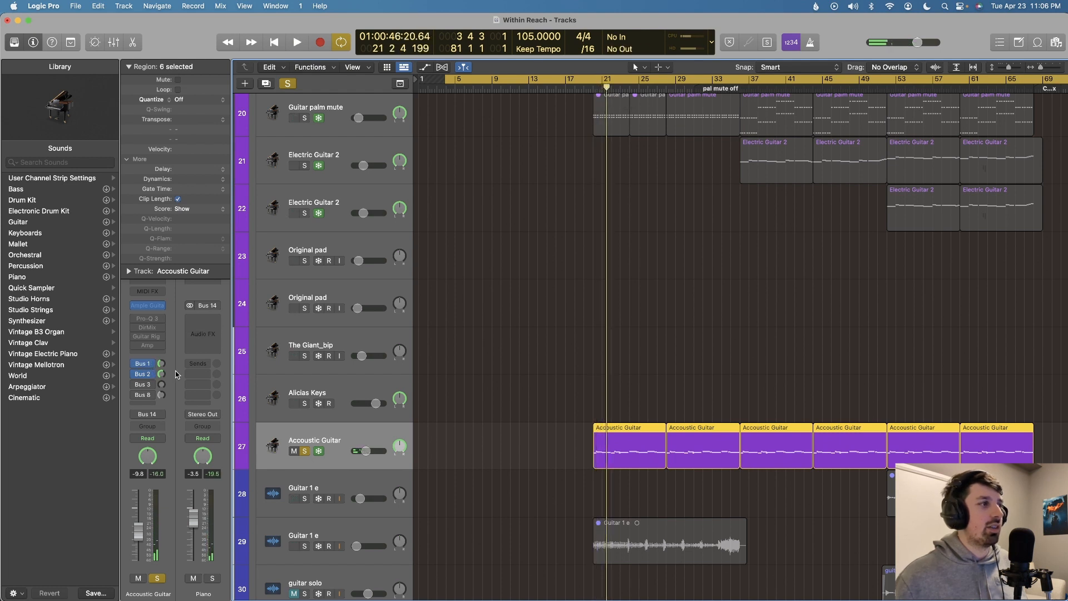
# Solo the Bass on track 41, play it from about bar 20 to bar 23, and clear the solo.
pyautogui.scroll(-10, 621, 381)
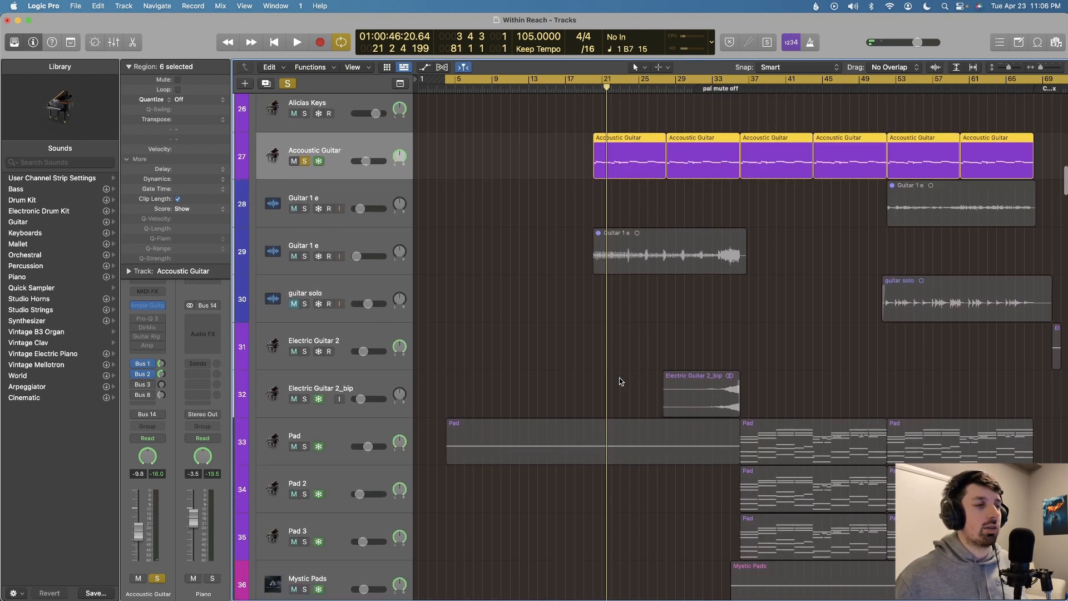
pyautogui.scroll(-10, 612, 372)
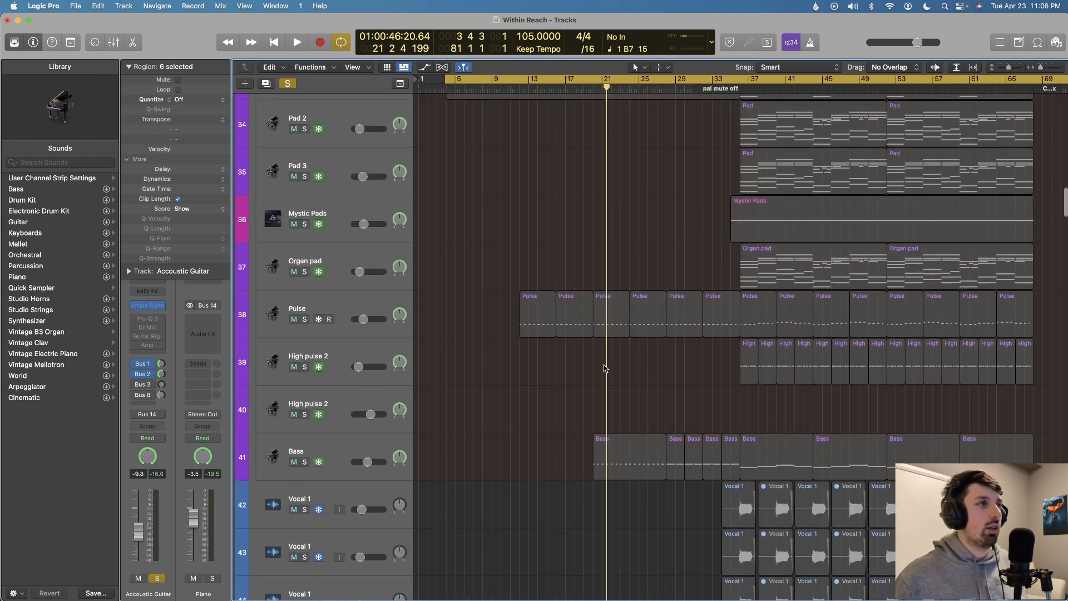
pyautogui.scroll(-2, 477, 365)
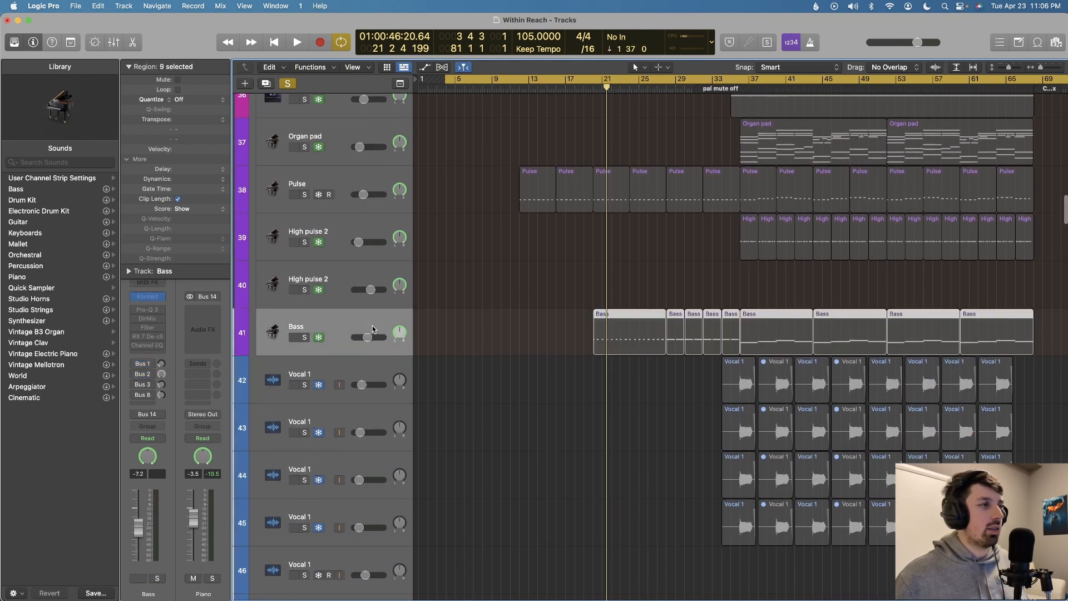
pyautogui.click(372, 329)
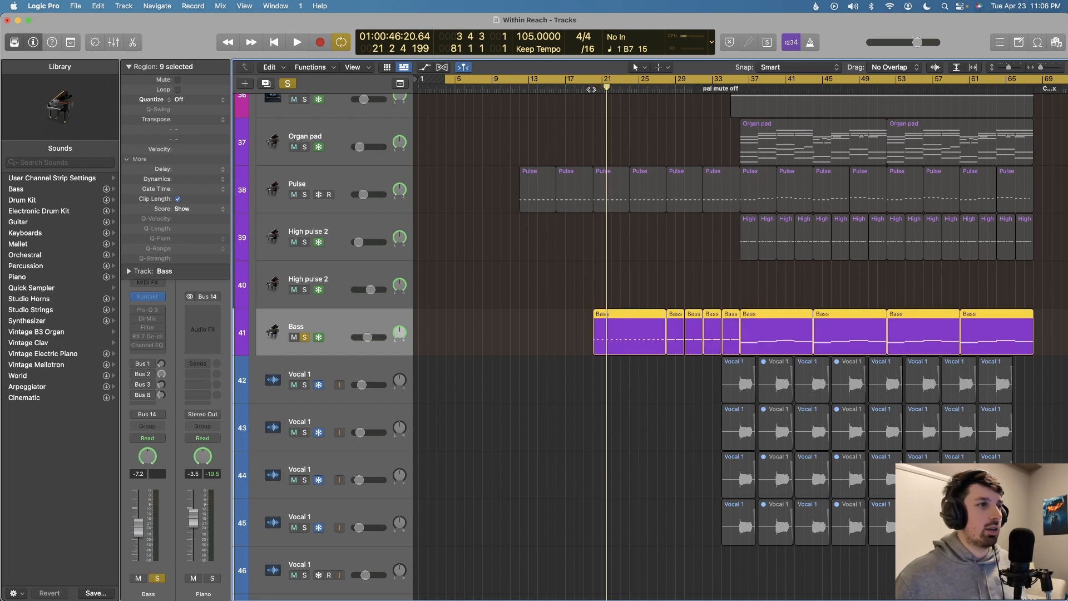
pyautogui.press('space')
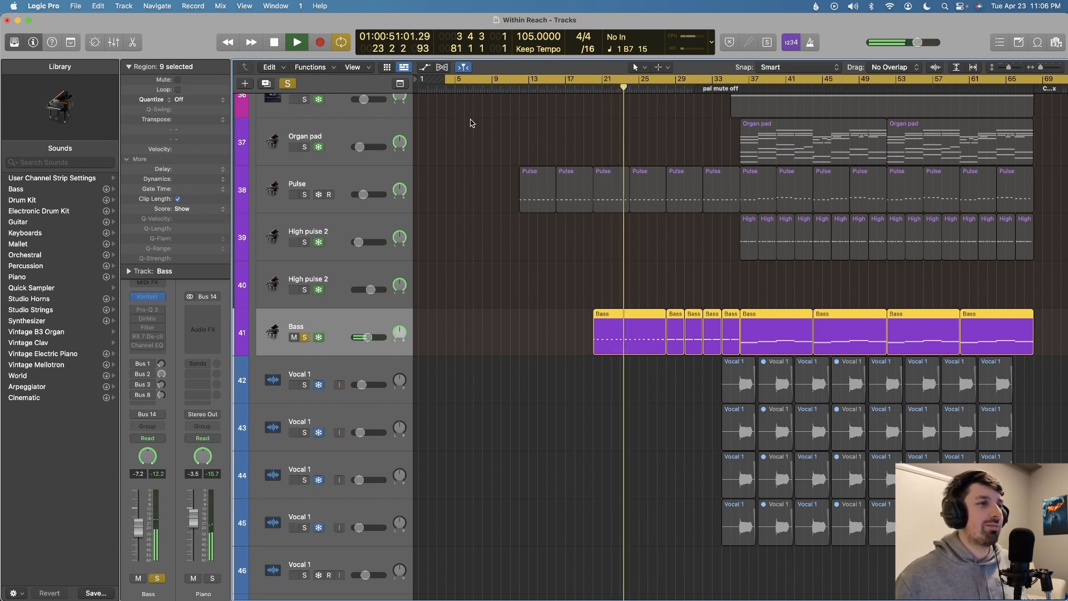
pyautogui.press('space')
pyautogui.press('s')
# Solo the Percussion stack on track 98 and play it from about bar 19 until bar 22.
pyautogui.scroll(-8, 579, 220)
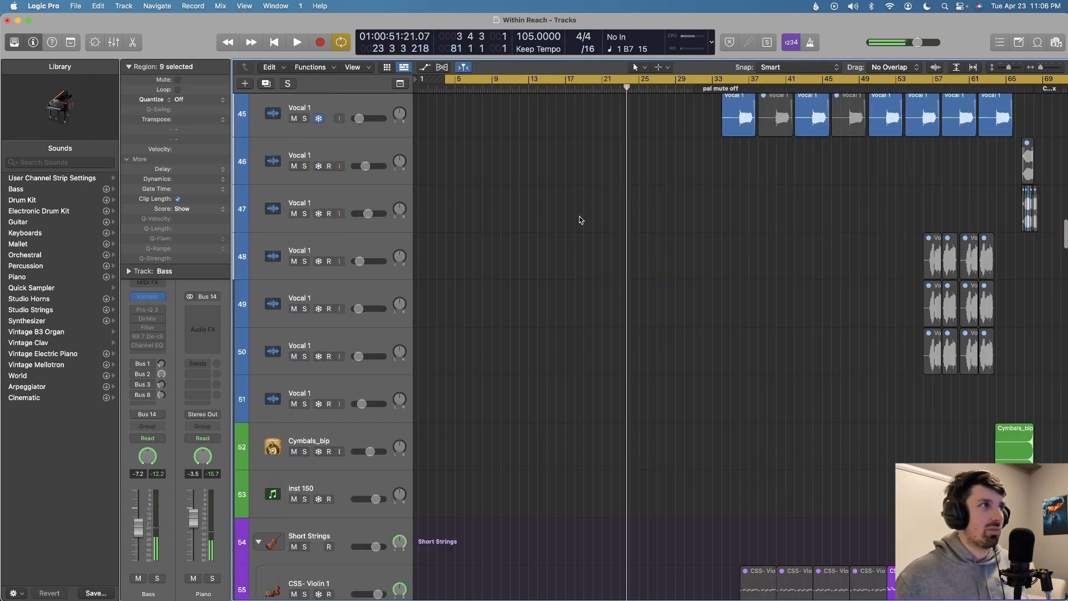
pyautogui.scroll(-20, 579, 220)
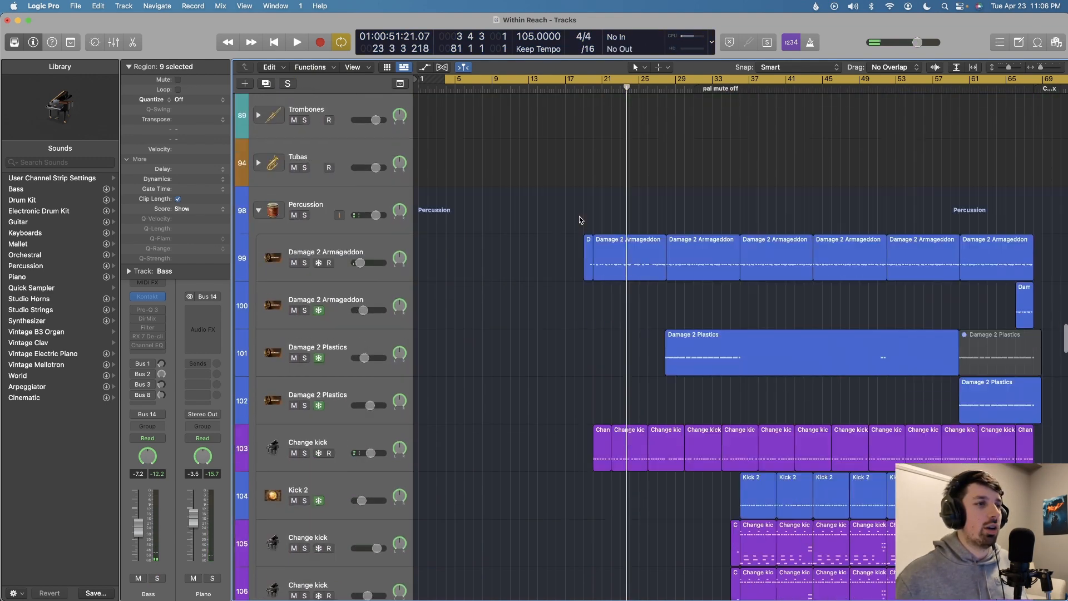
pyautogui.scroll(-2, 579, 219)
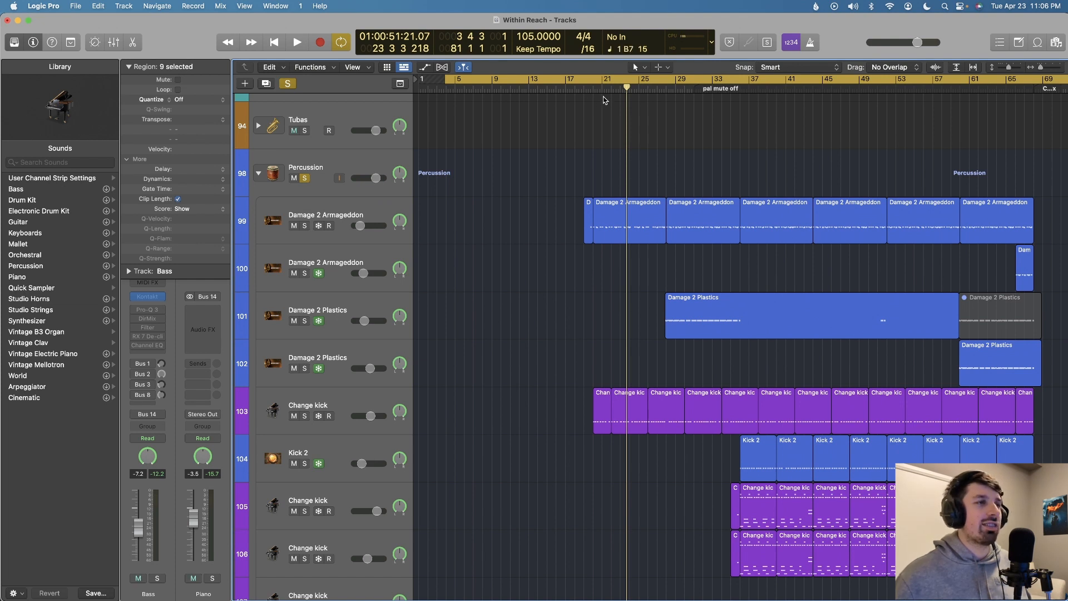
pyautogui.click(582, 88)
pyautogui.press('space')
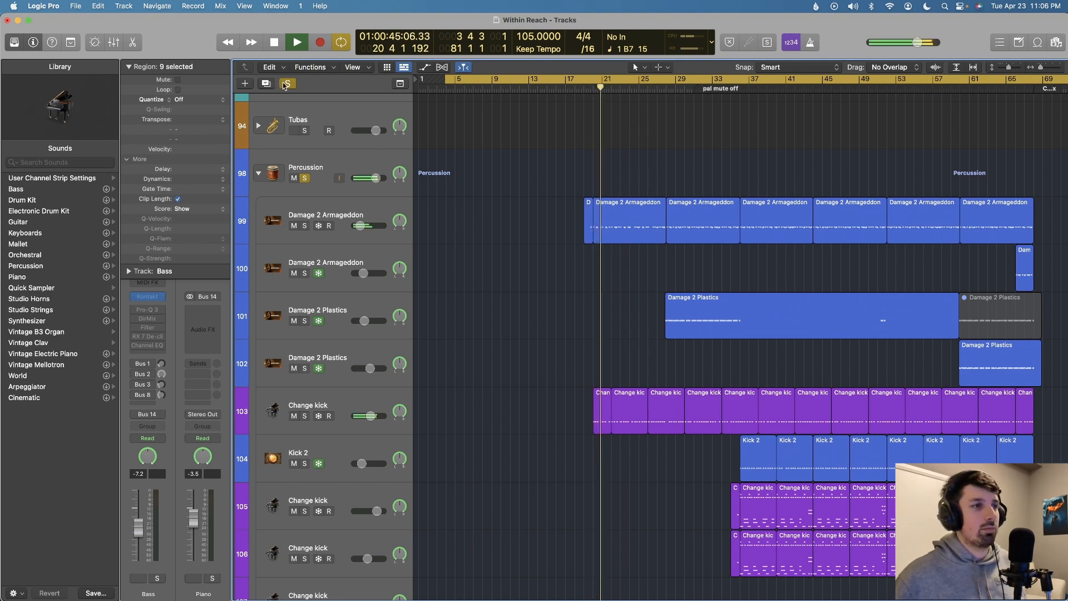
pyautogui.press('super+Right')
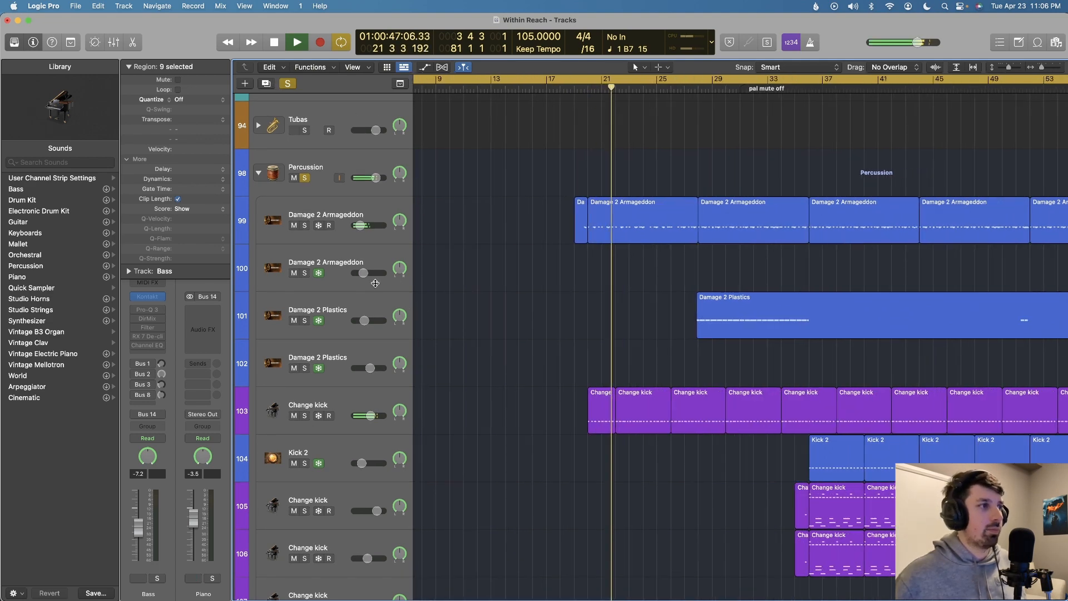
pyautogui.press('space')
# Solo the Change kick on track 103 within the percussion and play it from about bar 19 to bar 21.
pyautogui.click(372, 218)
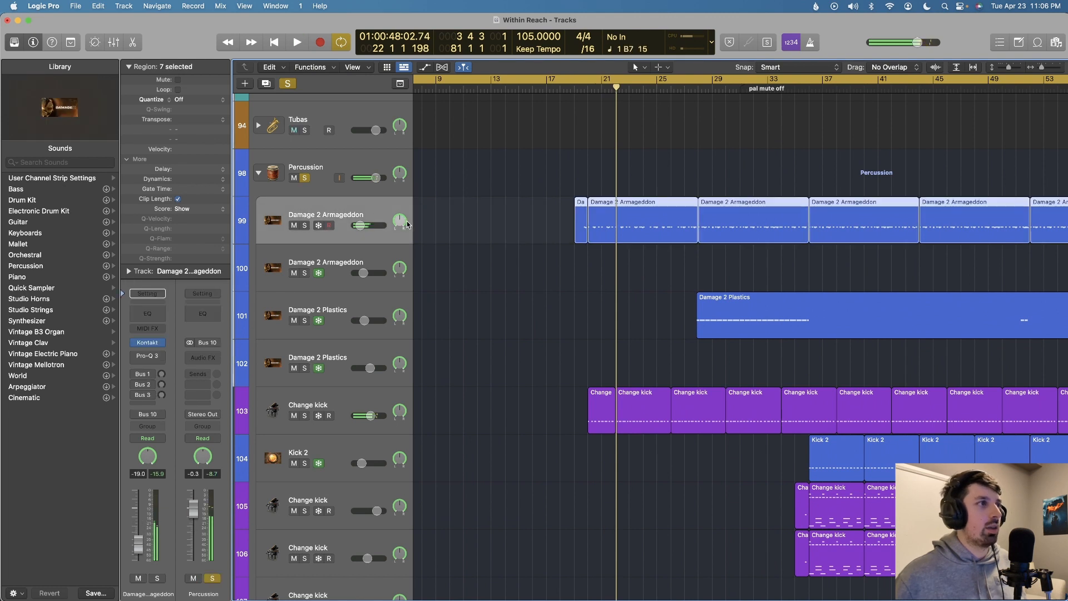
pyautogui.click(363, 400)
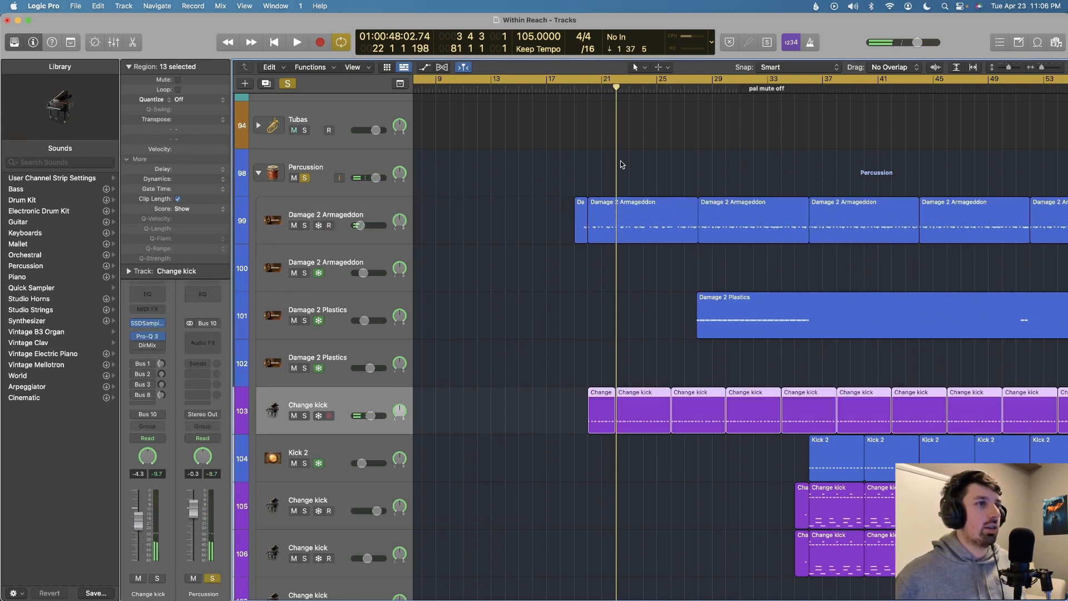
pyautogui.press('space')
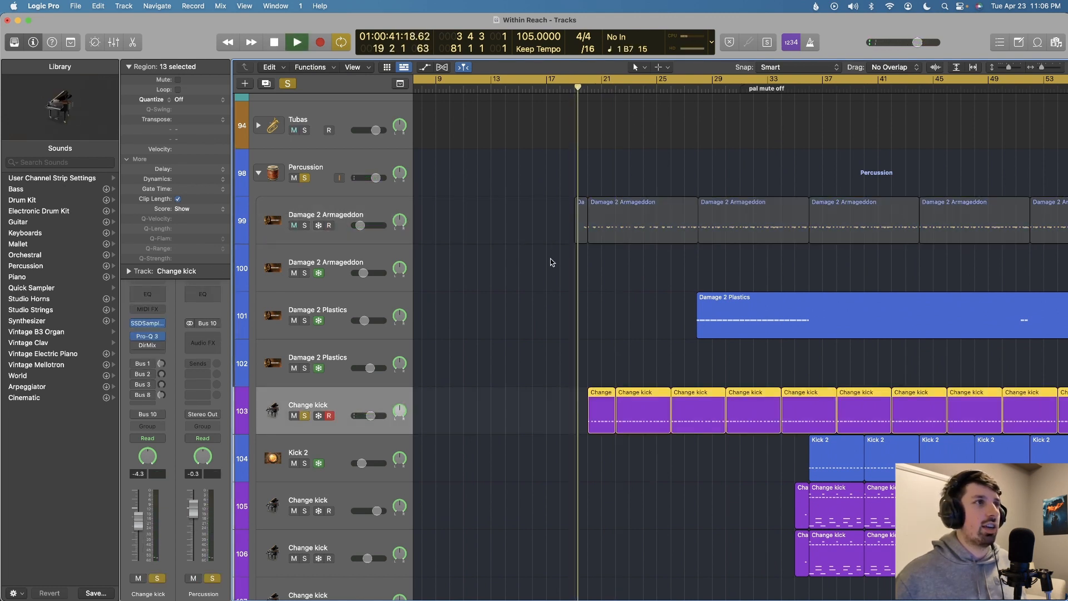
pyautogui.press('super+Right')
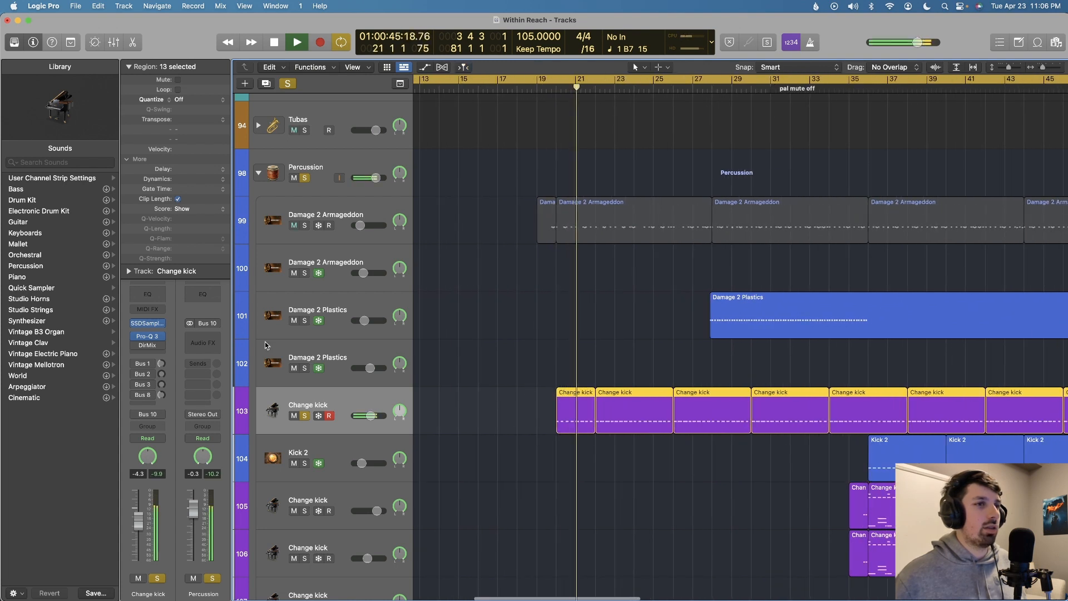
pyautogui.press('space')
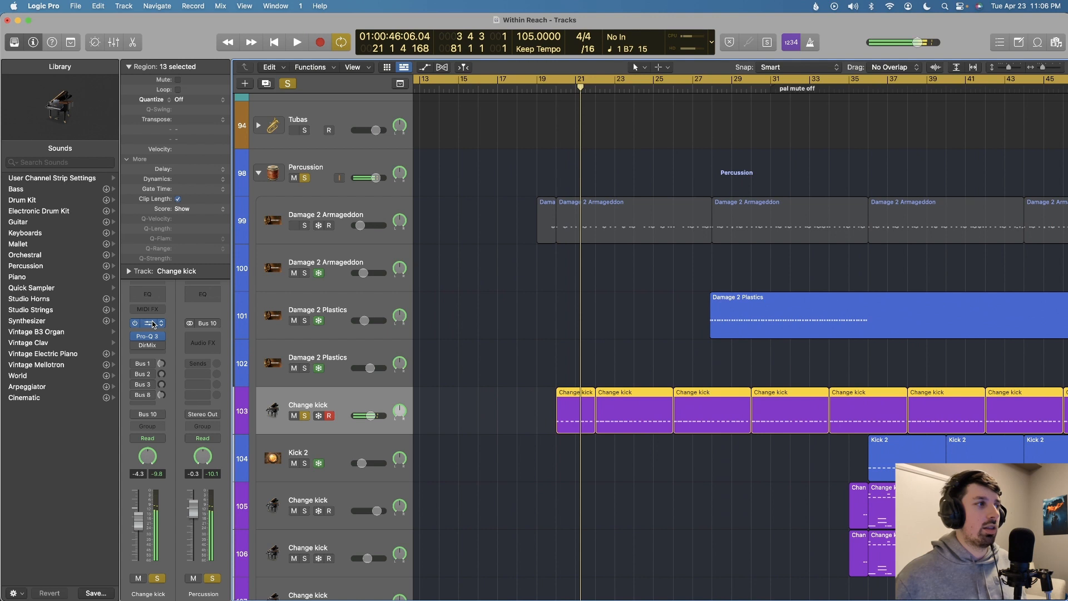
# Open the Change kick's SSDSampler5 instrument, play the part from about bar 20 with it visible, and close the window.
pyautogui.click(152, 322)
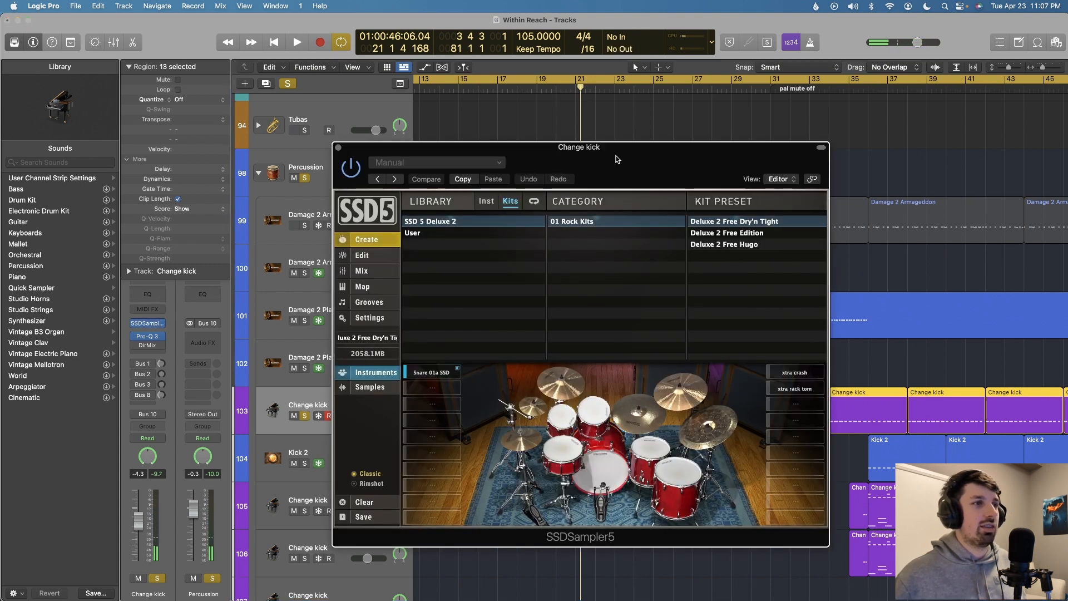
pyautogui.moveTo(573, 135); pyautogui.dragTo(476, 98)
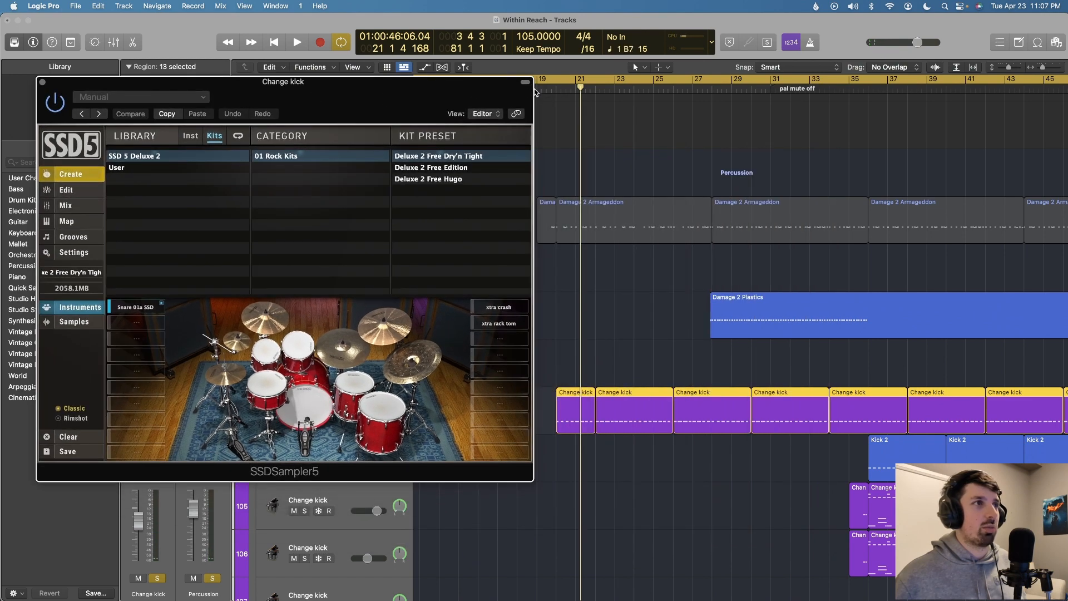
pyautogui.click(554, 89)
pyautogui.press('space')
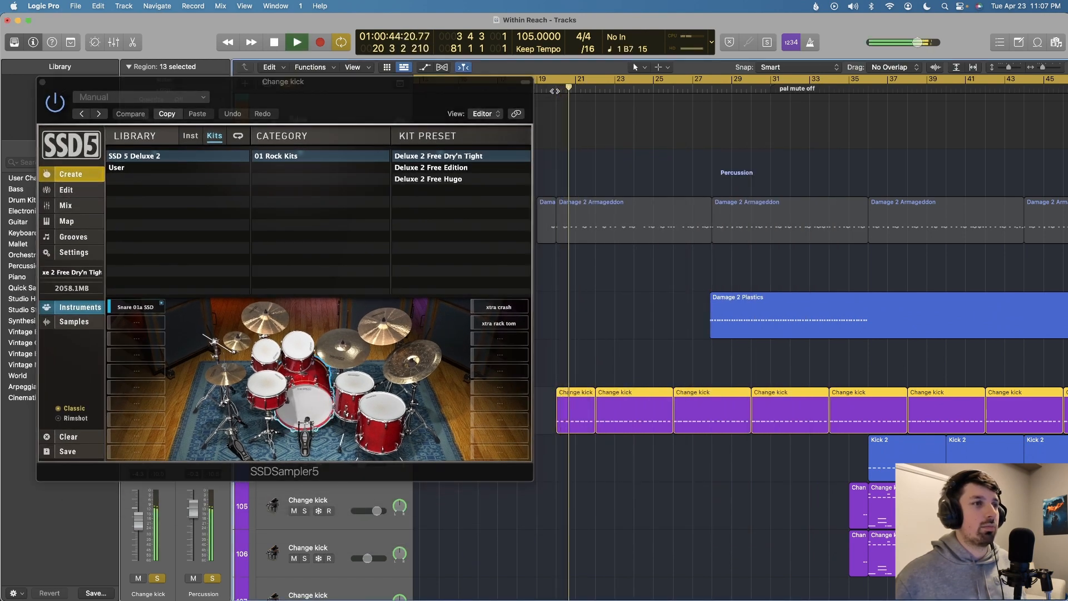
pyautogui.click(42, 80)
pyautogui.press('space')
# Clear all track solos and resume playback of the full arrangement from about bar 21.
pyautogui.scroll(4, 346, 154)
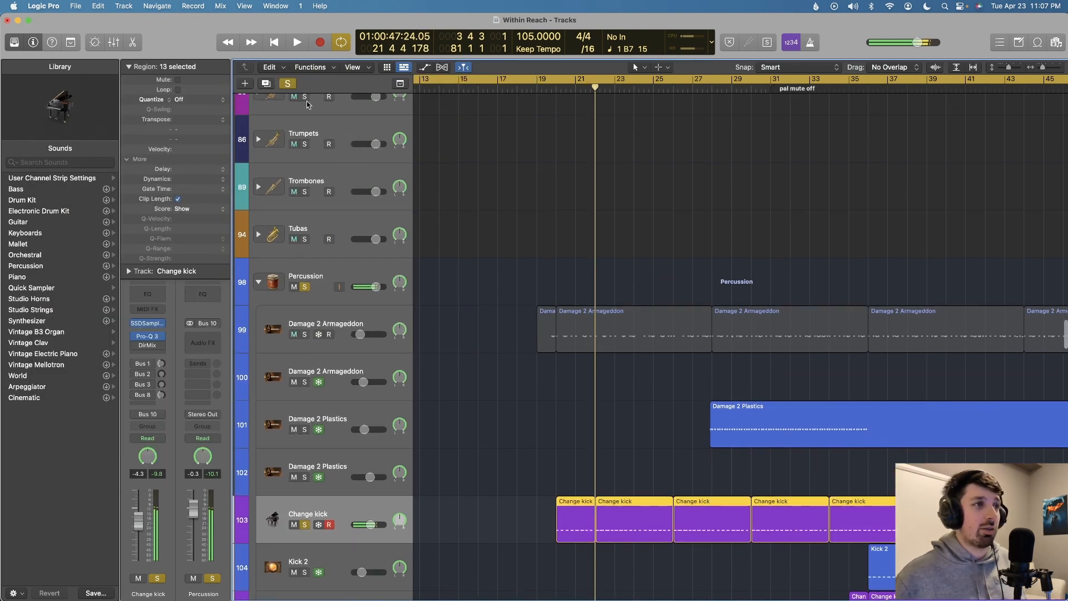
pyautogui.click(286, 82)
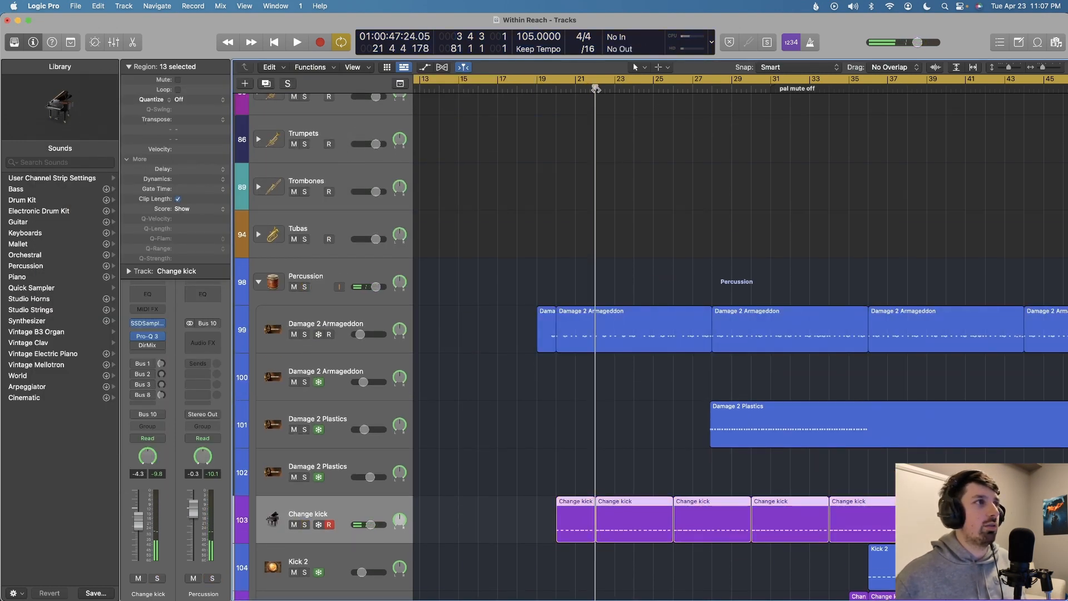
pyautogui.press('space')
# Move the start of the cycle range to bar 28 while the arrangement plays.
pyautogui.scroll(-4, 553, 84)
pyautogui.hscroll(-3, 518, 83)
pyautogui.scroll(-2, 510, 82)
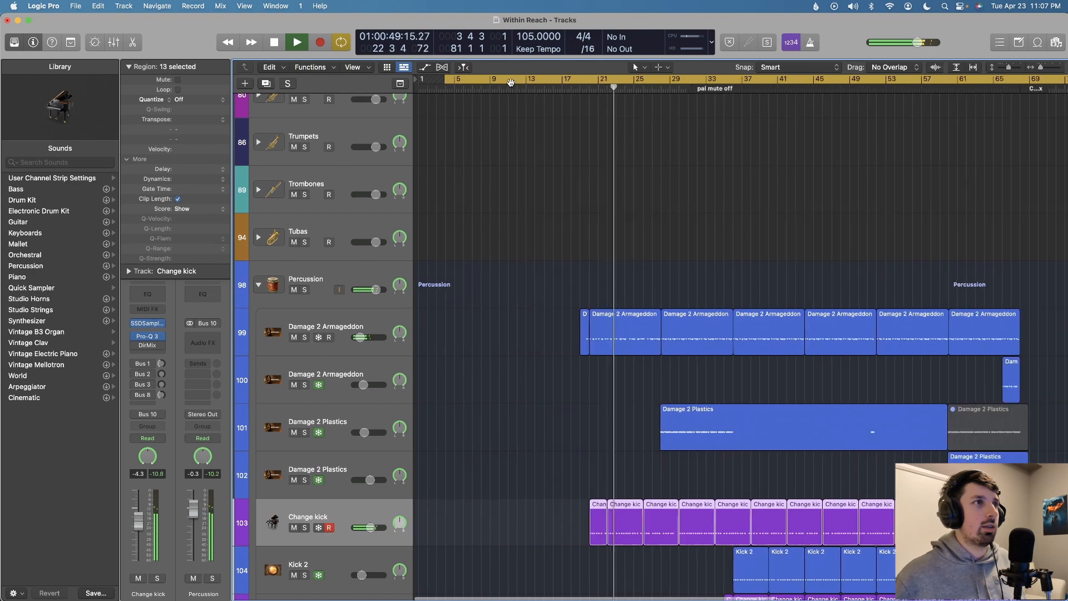
pyautogui.moveTo(445, 79); pyautogui.dragTo(662, 103)
# Play the full arrangement up to about bar 33 while examining the tracks from percussion up through strings, synths, bass and guitars.
pyautogui.scroll(-10, 614, 246)
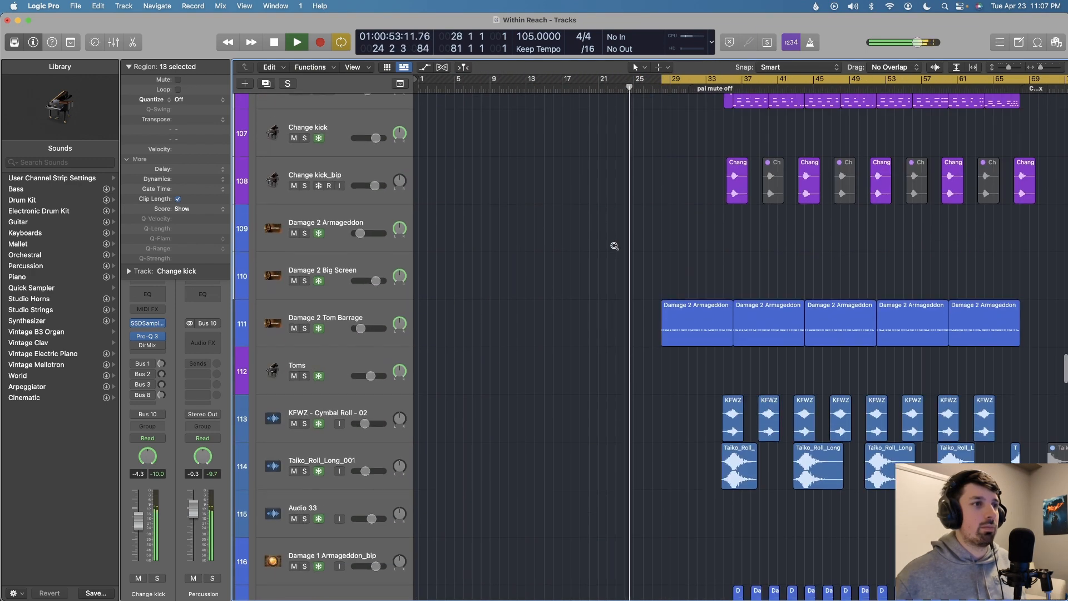
pyautogui.scroll(-6, 614, 246)
pyautogui.scroll(6, 614, 245)
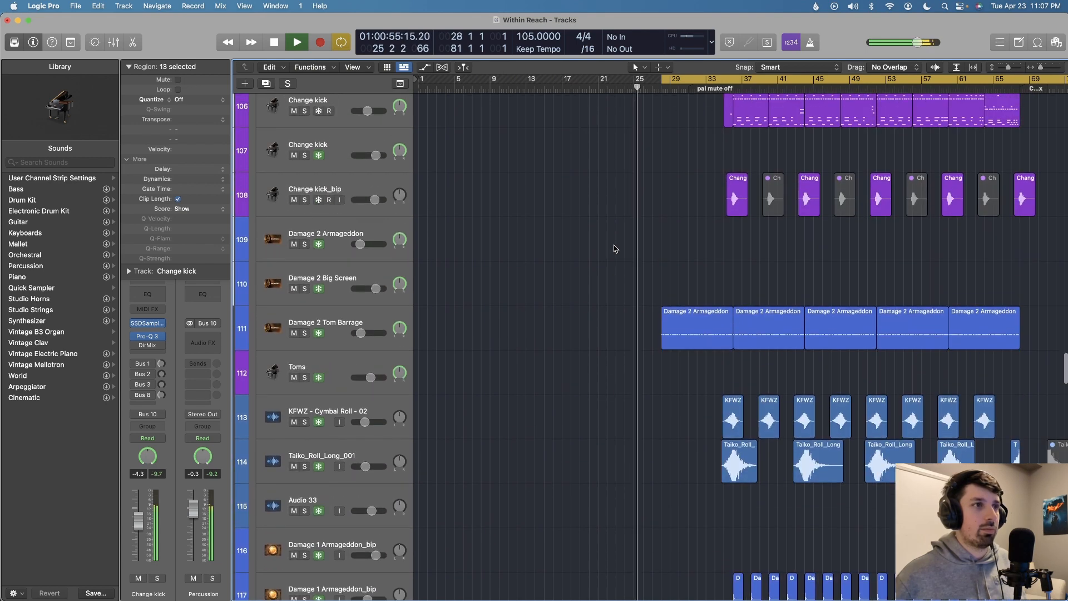
pyautogui.scroll(8, 613, 246)
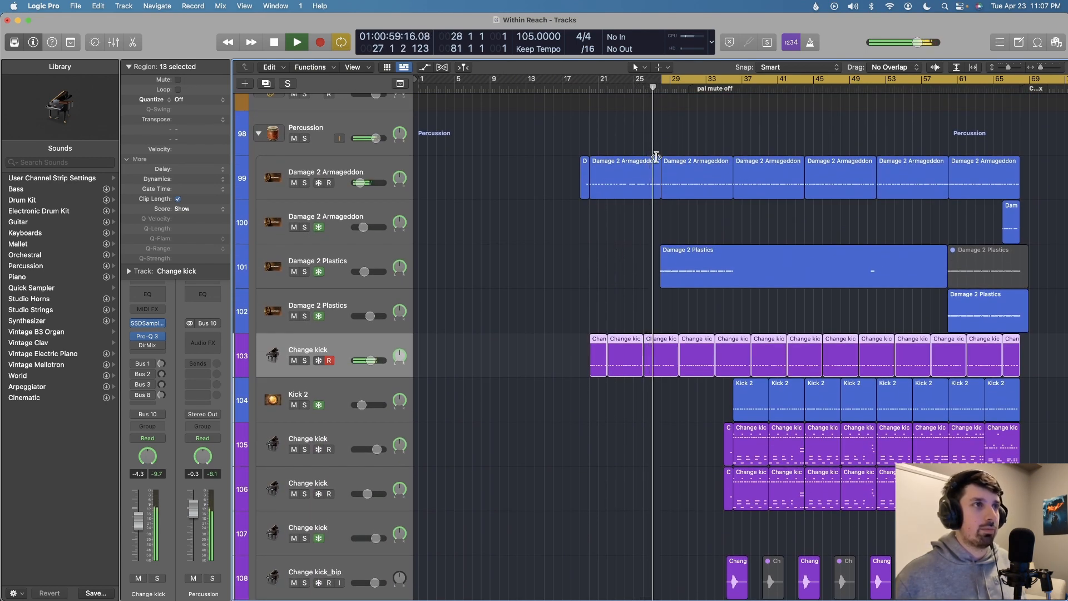
pyautogui.scroll(20, 479, 255)
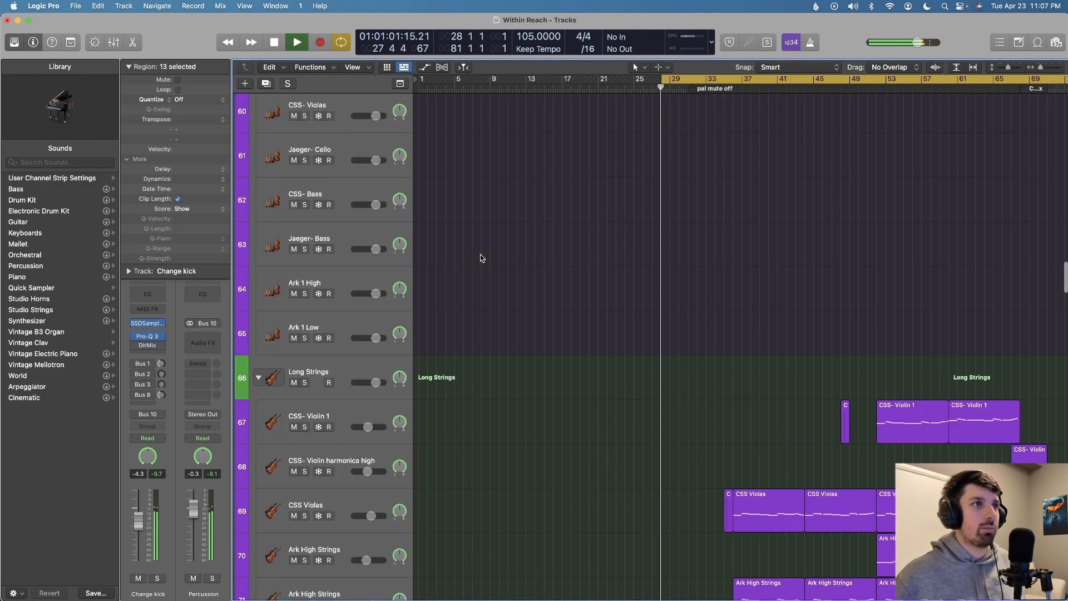
pyautogui.scroll(12, 480, 256)
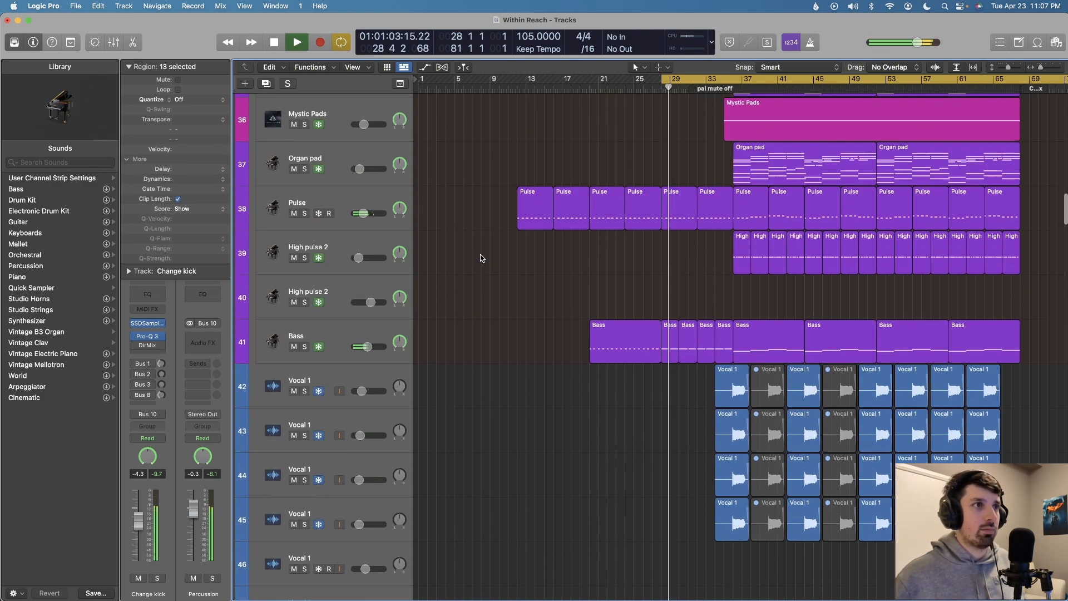
pyautogui.scroll(5, 480, 255)
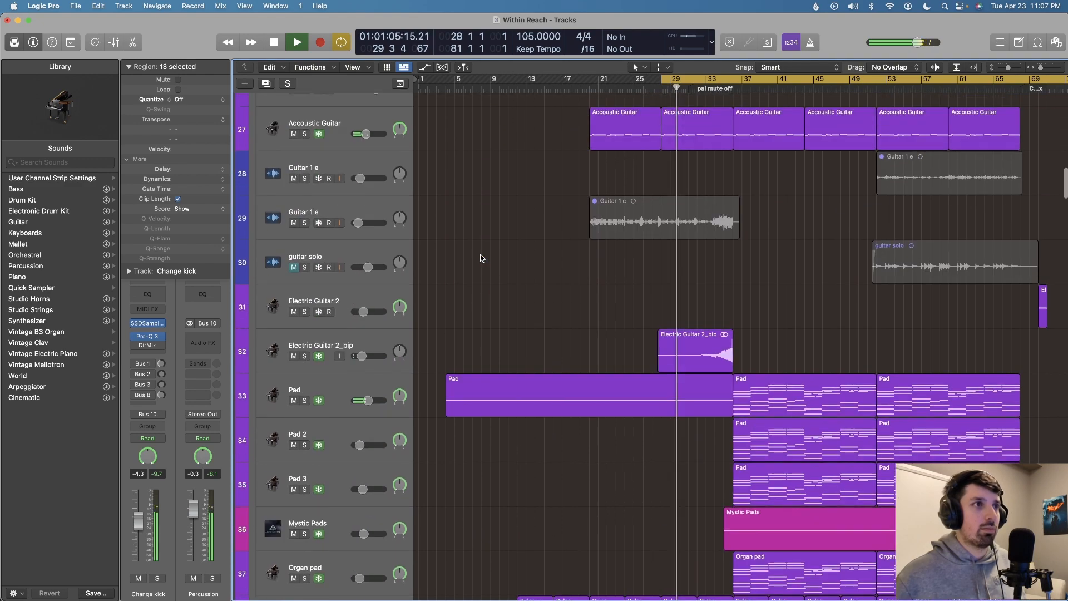
pyautogui.scroll(12, 480, 256)
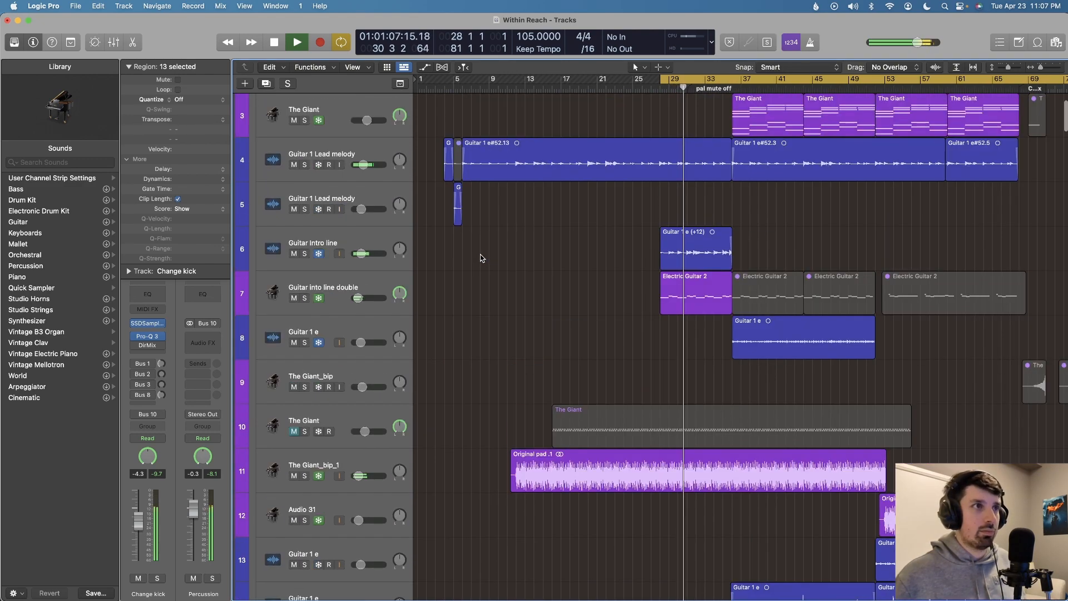
pyautogui.scroll(1, 481, 258)
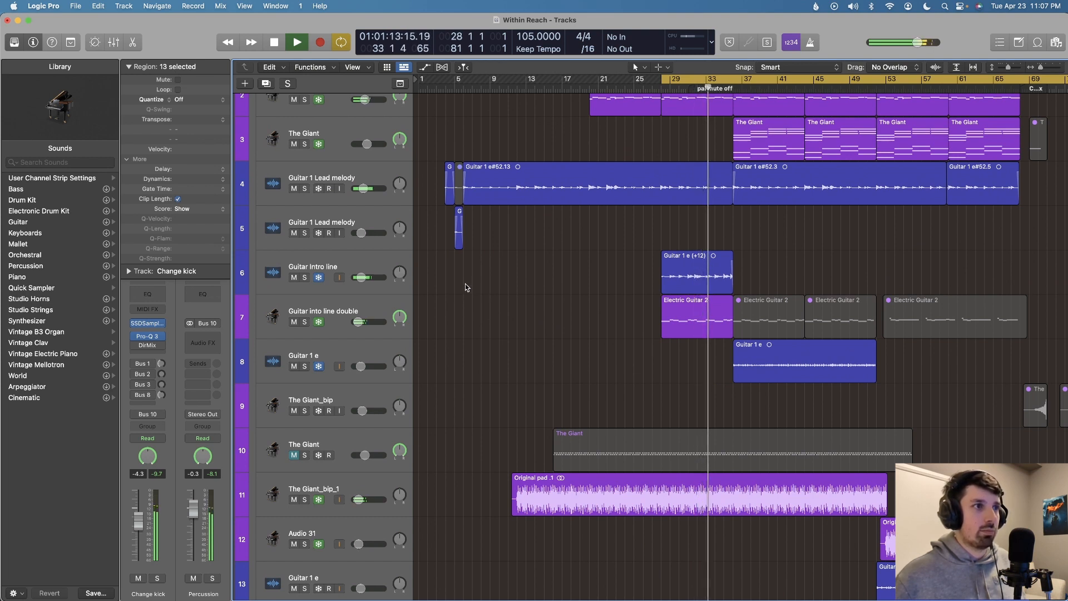
pyautogui.press('space')
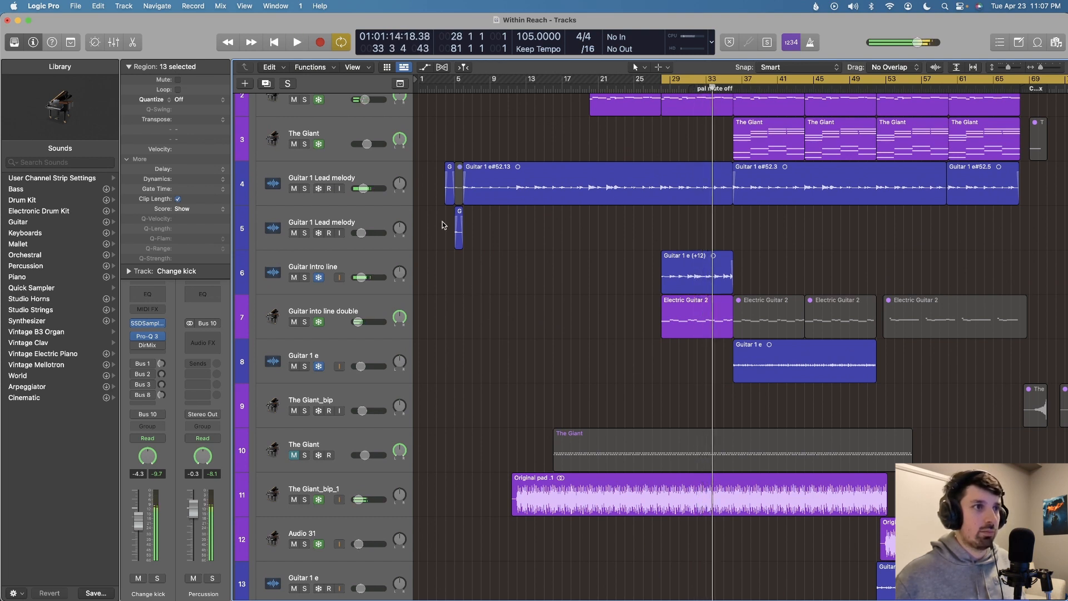
# Solo the Guitar Intro line on track 6 and play it from bar 28 to about bar 29.
pyautogui.click(362, 259)
pyautogui.press('s')
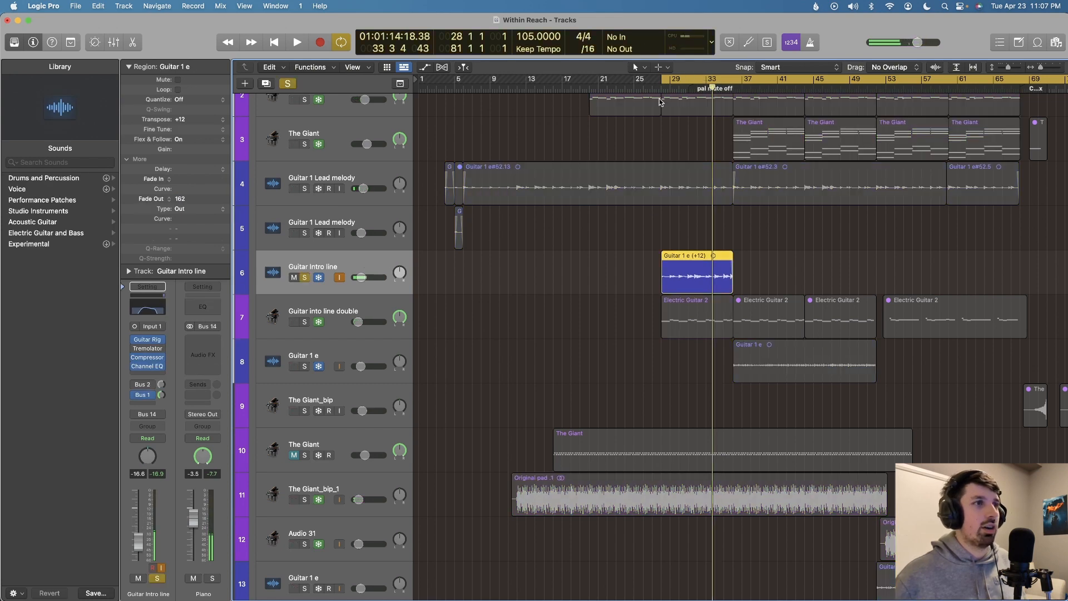
pyautogui.press('space')
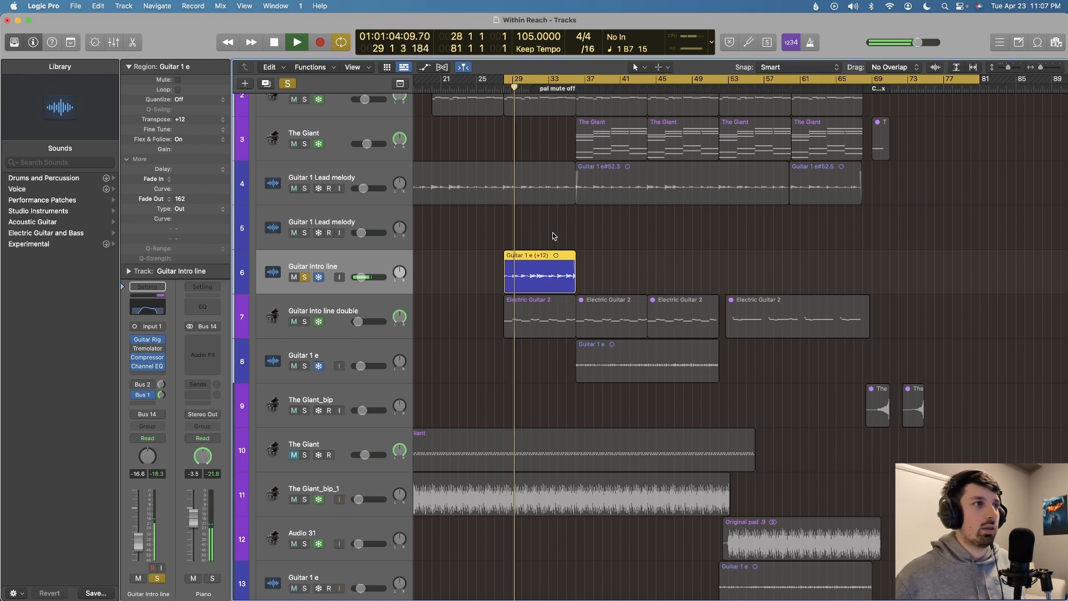
pyautogui.scroll(2, 401, 189)
pyautogui.press('space')
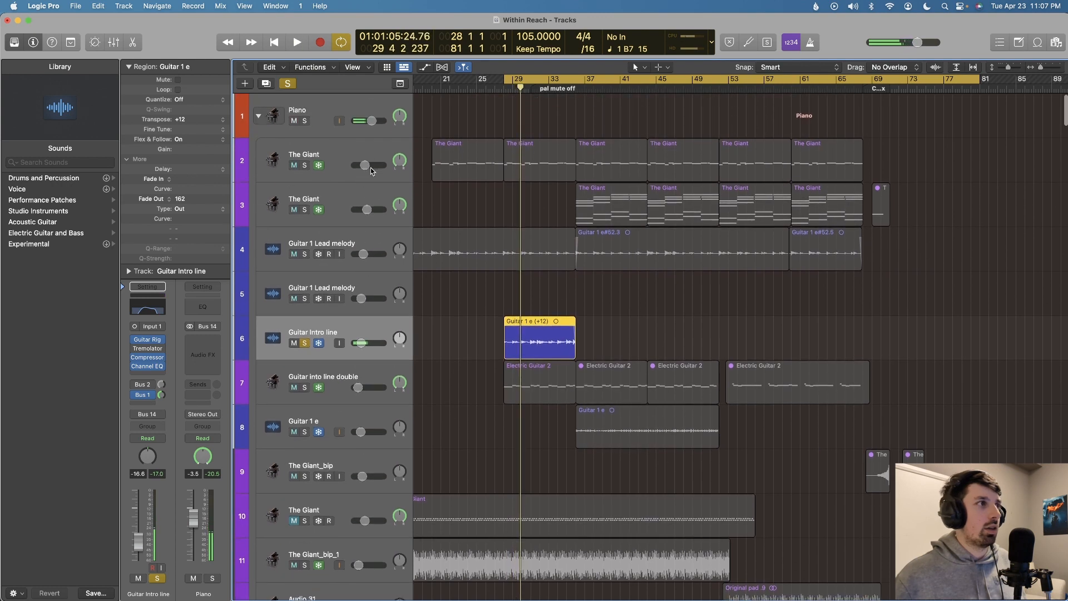
# Solo the Guitar 1 Lead melody together with the intro line, play both around bars 28 to 29, and clear the solos.
pyautogui.click(355, 234)
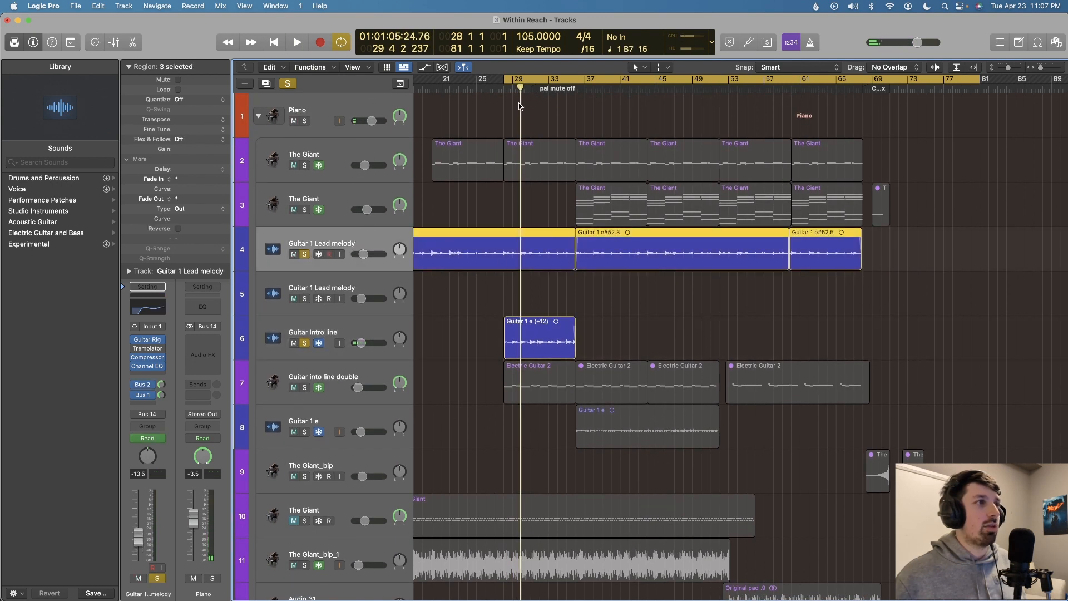
pyautogui.press('space')
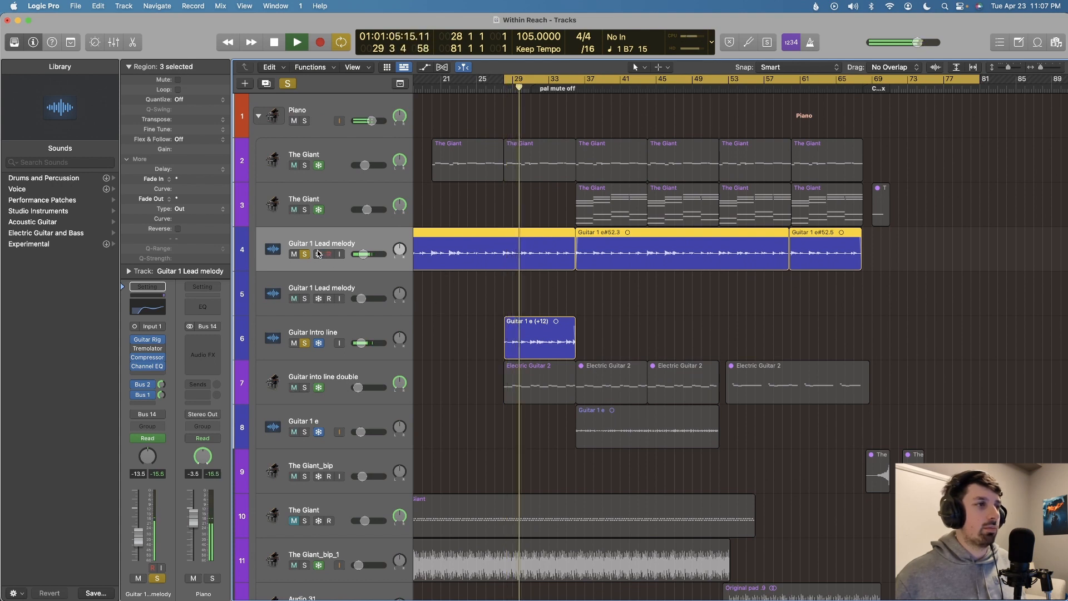
pyautogui.press('space')
pyautogui.press('s')
pyautogui.click(303, 346)
# Solo the Guitar into line double on track 7 and play it from bar 28 to about bar 29.
pyautogui.scroll(-1, 310, 359)
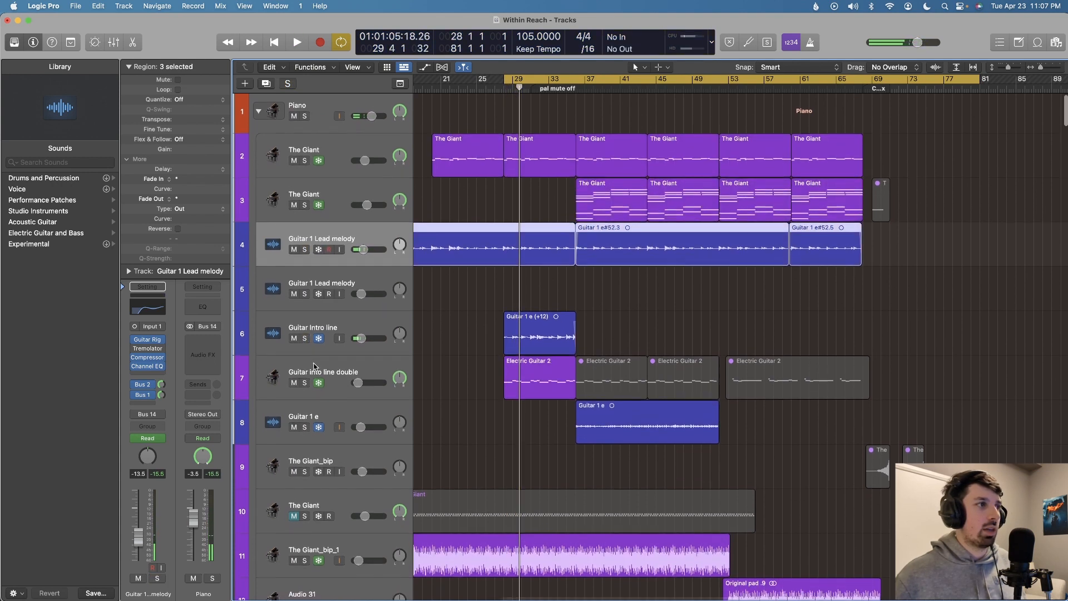
pyautogui.click(313, 364)
pyautogui.press('s')
pyautogui.press('space')
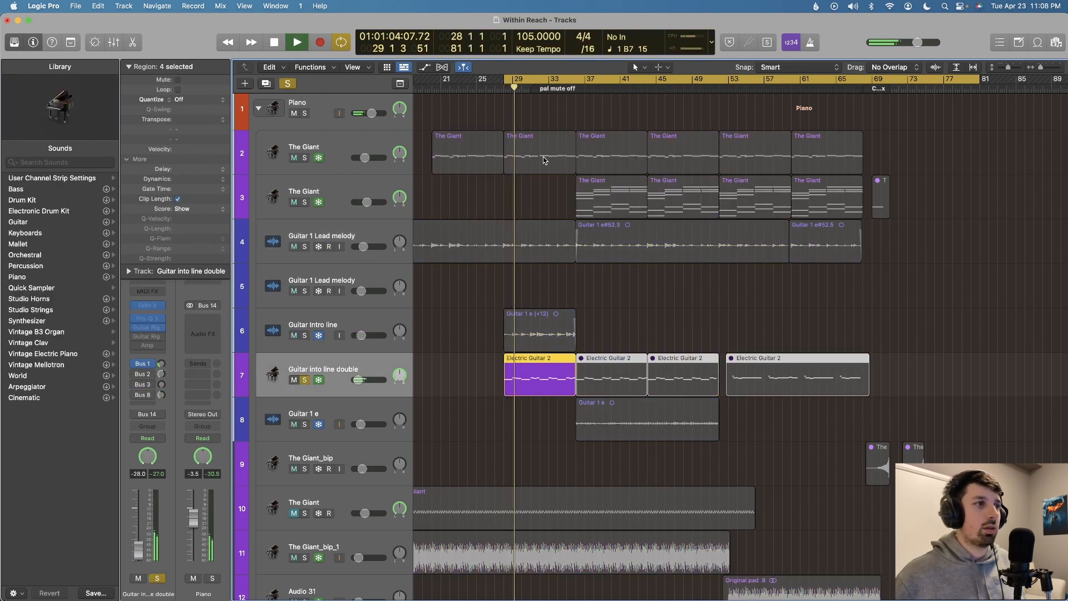
pyautogui.press('space')
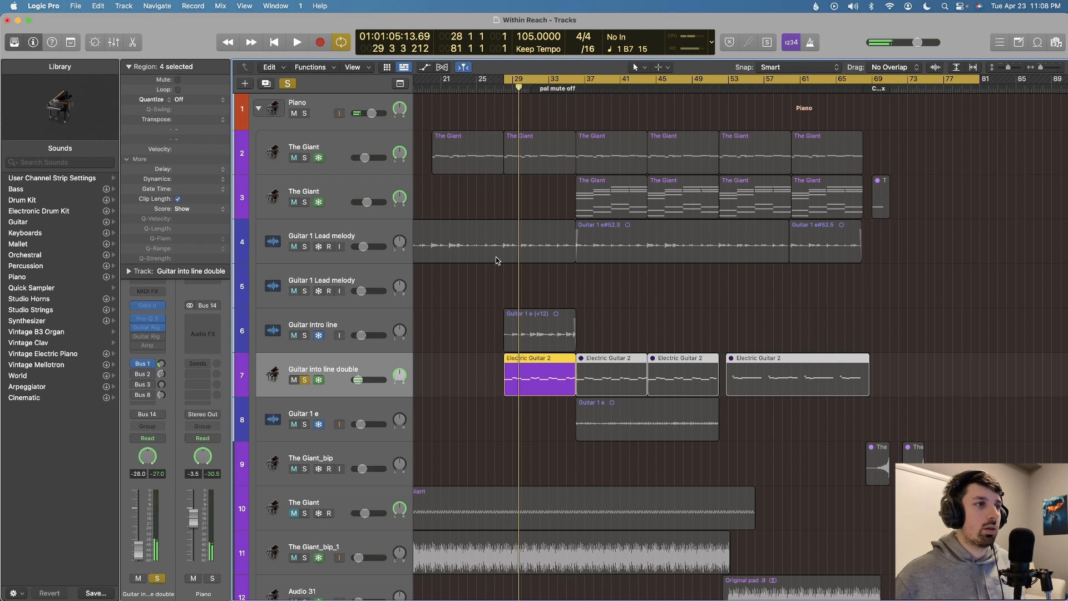
# Clear the solos on the intro line and its double, and play the full arrangement from bar 28 to about bar 29.
pyautogui.click(365, 323)
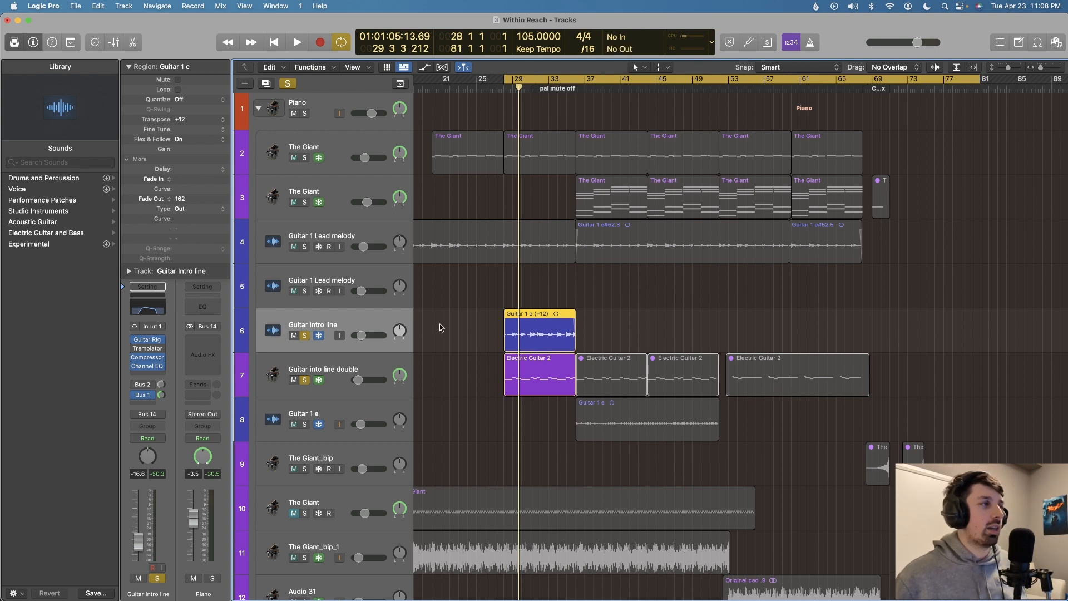
pyautogui.scroll(-1, 440, 327)
pyautogui.click(305, 334)
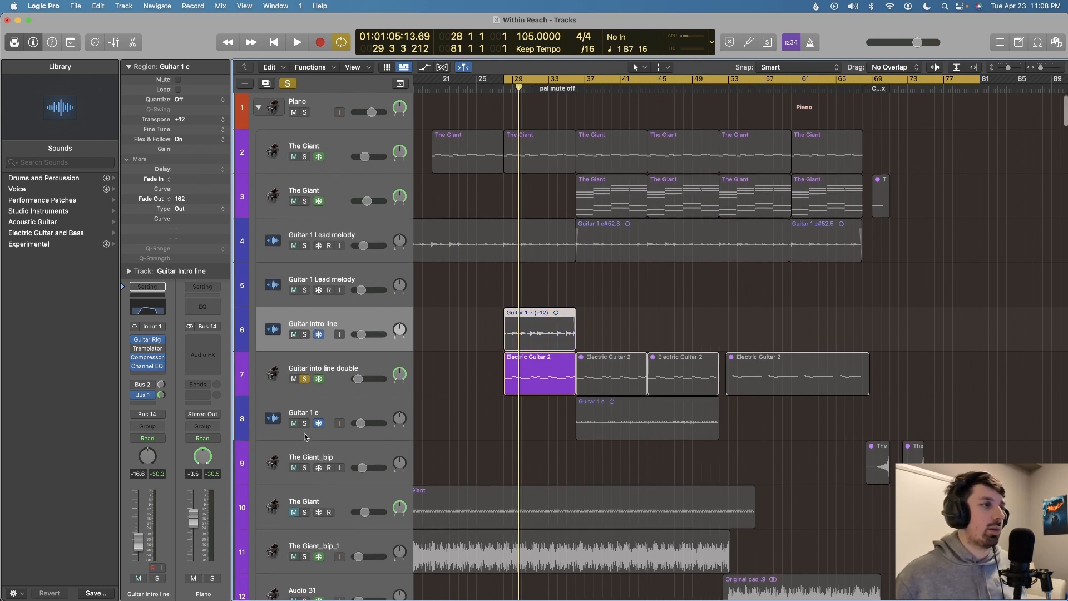
pyautogui.click(305, 381)
pyautogui.press('space')
pyautogui.scroll(-1, 480, 267)
pyautogui.scroll(-5, 479, 267)
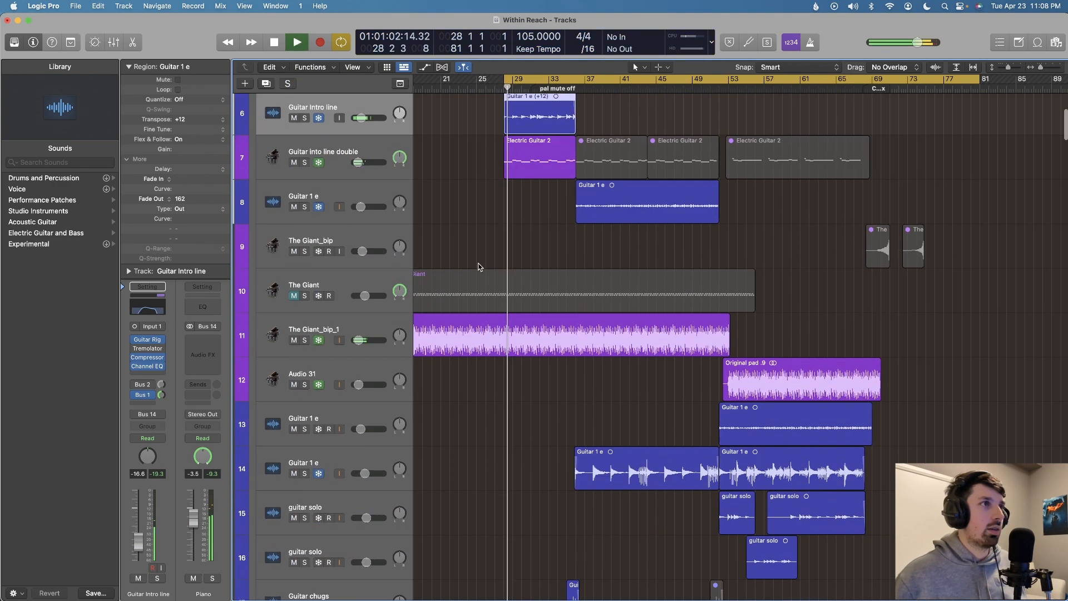
pyautogui.scroll(-8, 479, 267)
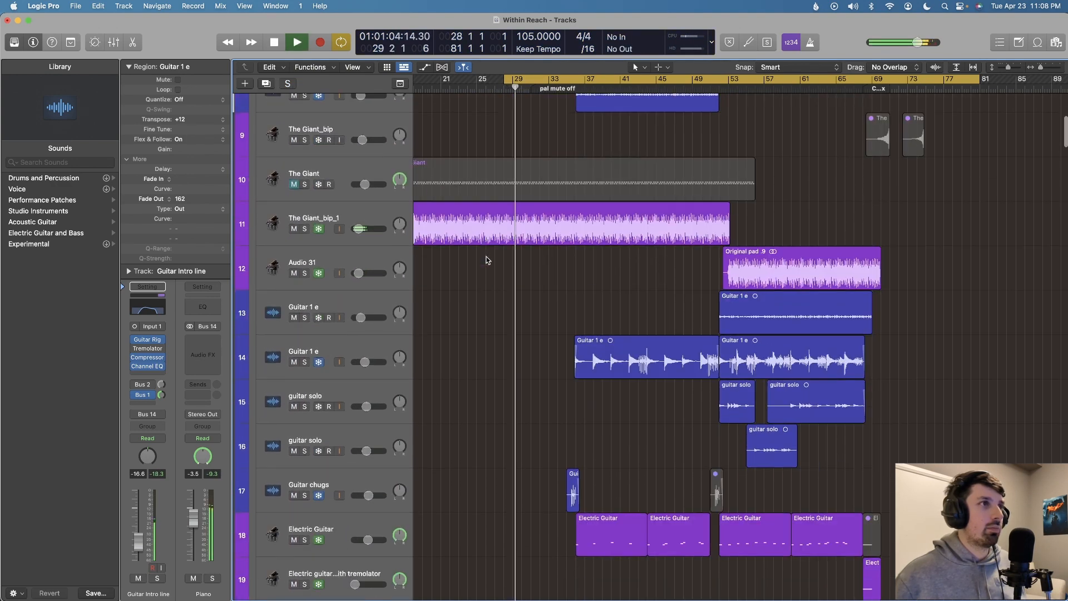
pyautogui.press('space')
# Solo the Guitar palm mute on track 20 and play it from bar 28 to about bar 29.
pyautogui.click(349, 330)
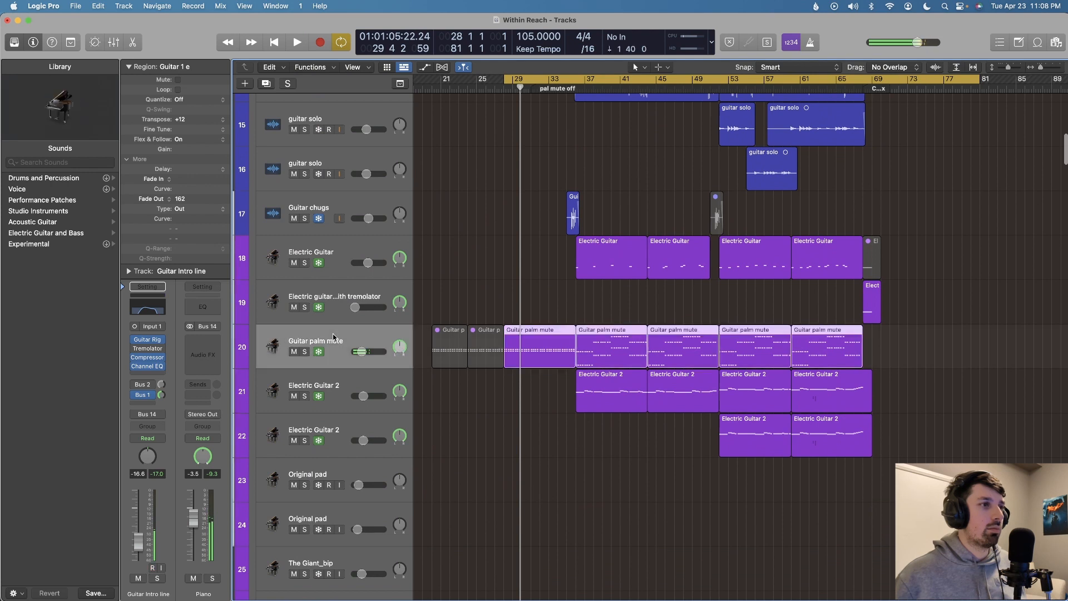
pyautogui.hotkey('ctrl', 's')
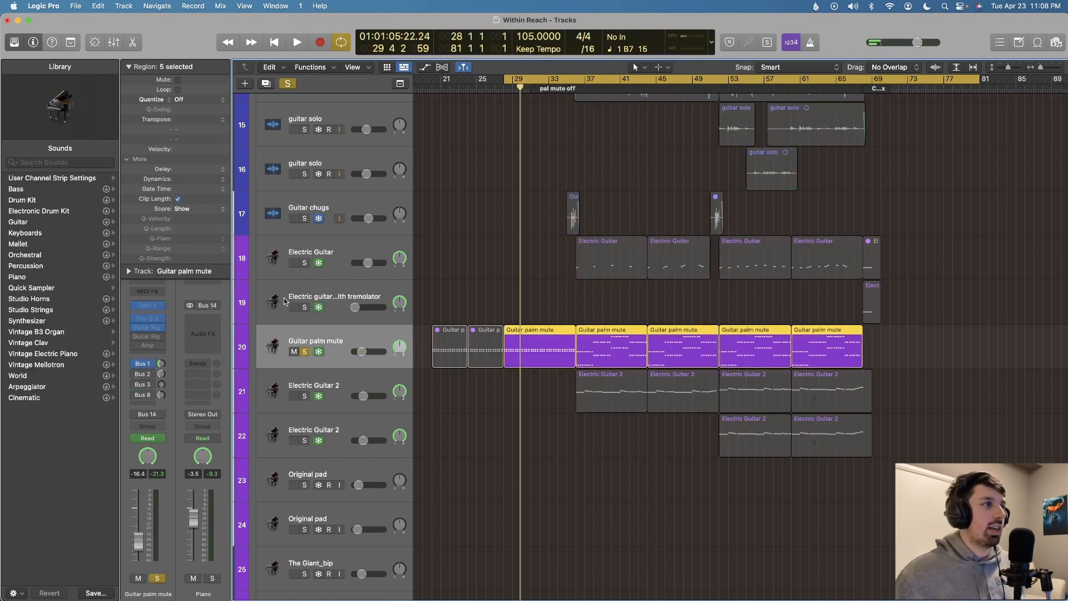
pyautogui.press('space')
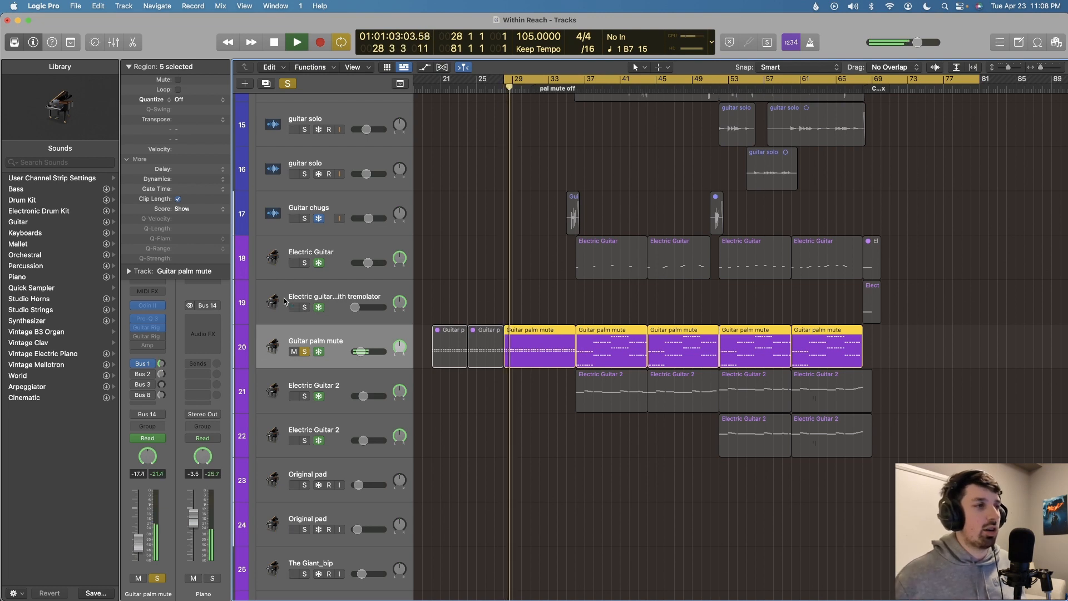
pyautogui.press('space')
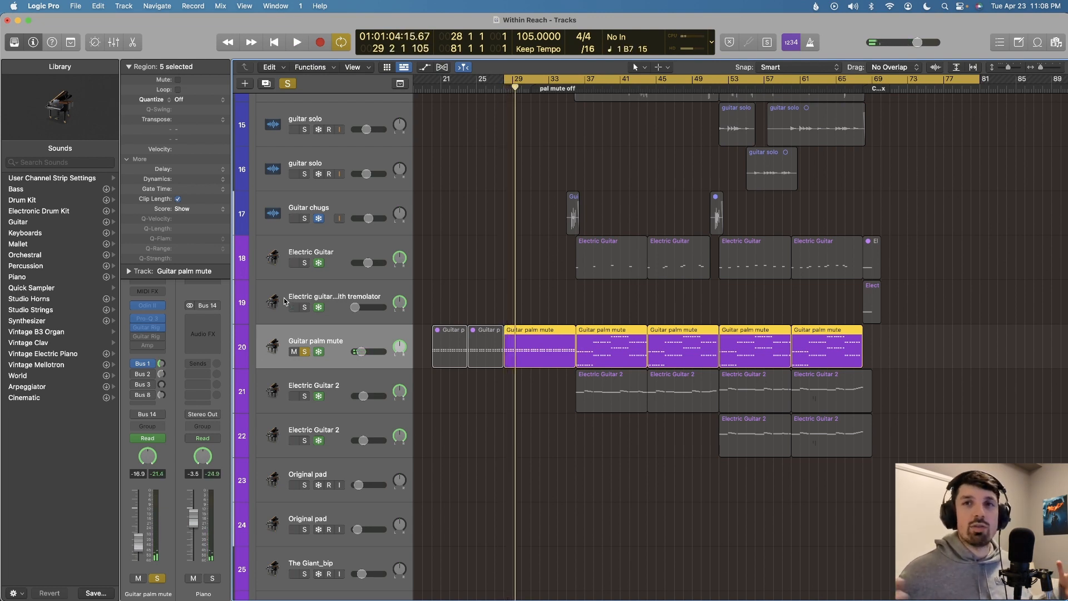
# Solo Electric Guitar 2_bip on track 32 and play its swell from about bar 34 to bar 36, toggling the solo to compare.
pyautogui.scroll(-10, 284, 301)
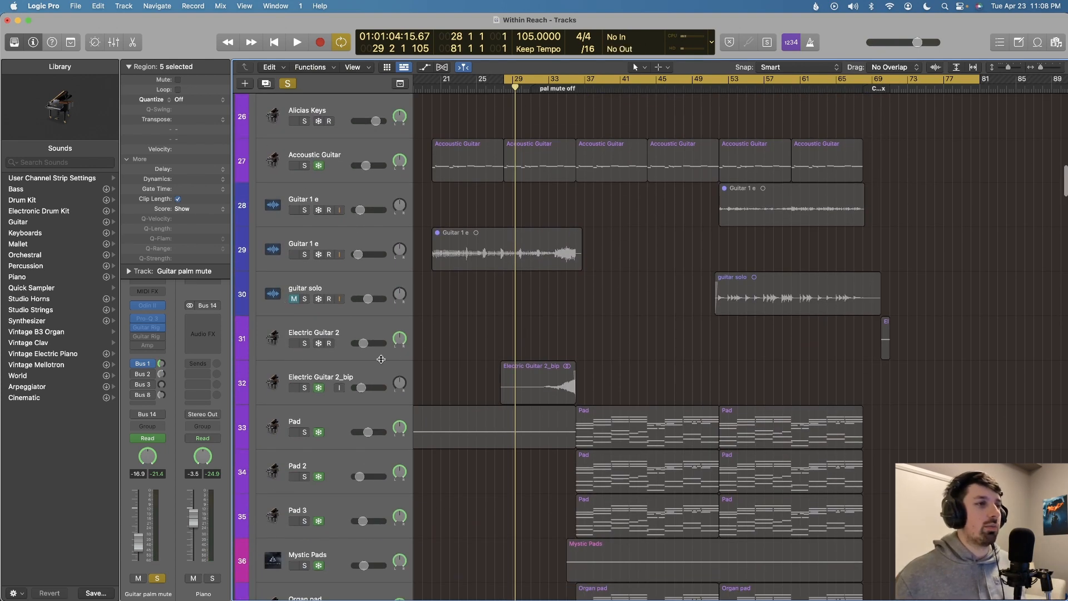
pyautogui.click(540, 384)
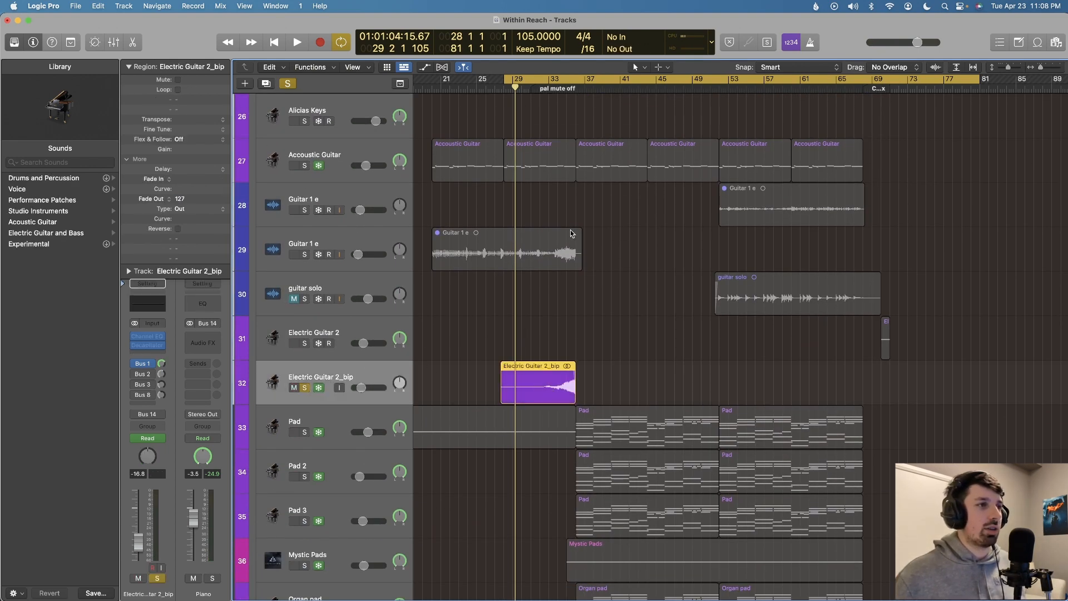
pyautogui.press('space')
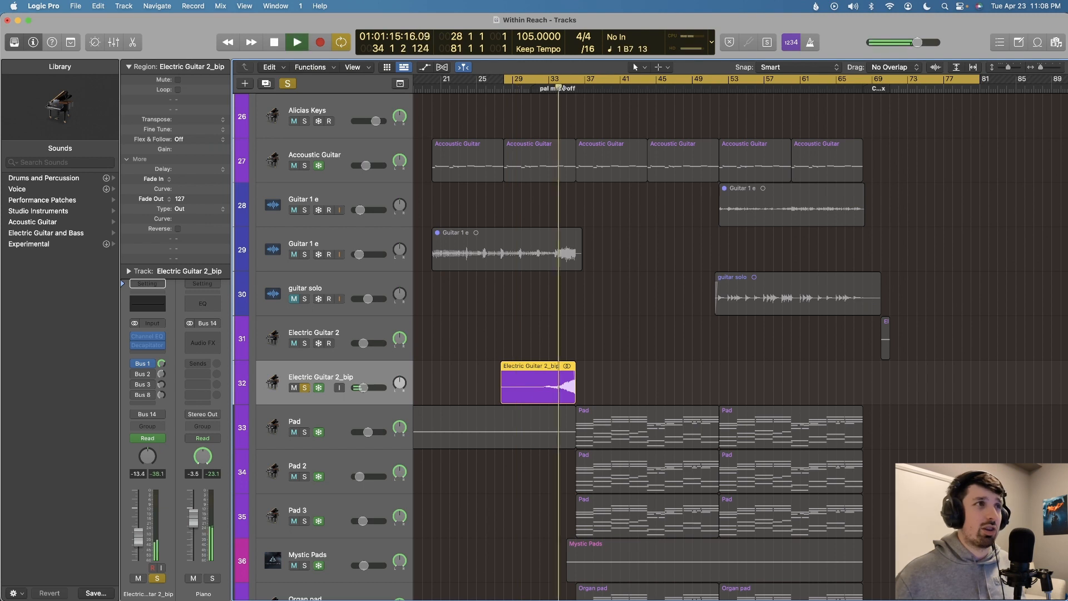
pyautogui.click(287, 83)
pyautogui.click(288, 84)
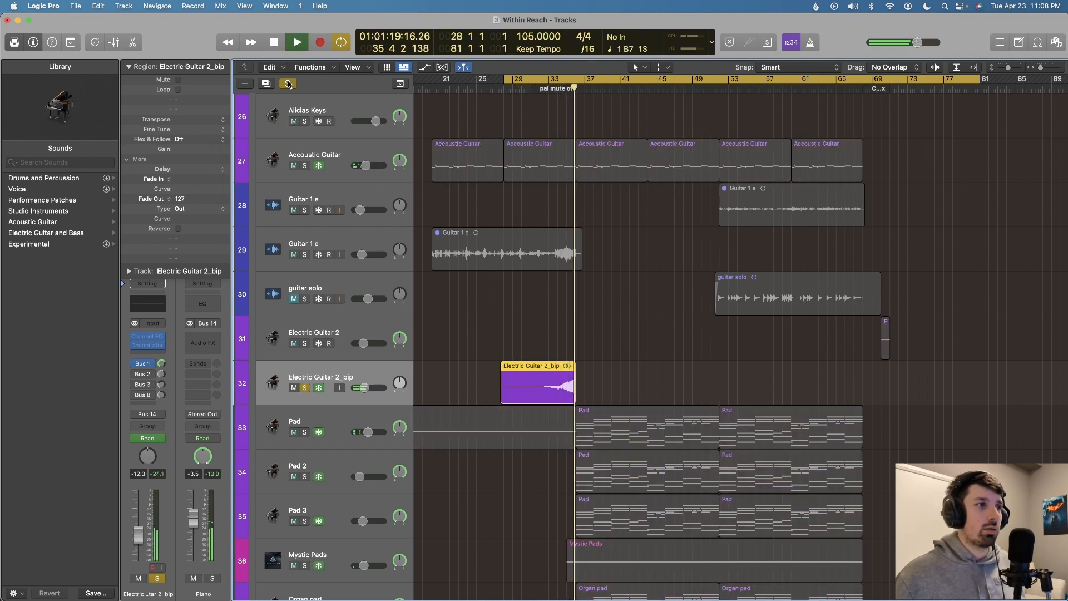
pyautogui.press('space')
# Solo the Bass on track 41 and play it from bar 28 to about bar 31.
pyautogui.scroll(-8, 381, 298)
pyautogui.scroll(-4, 382, 298)
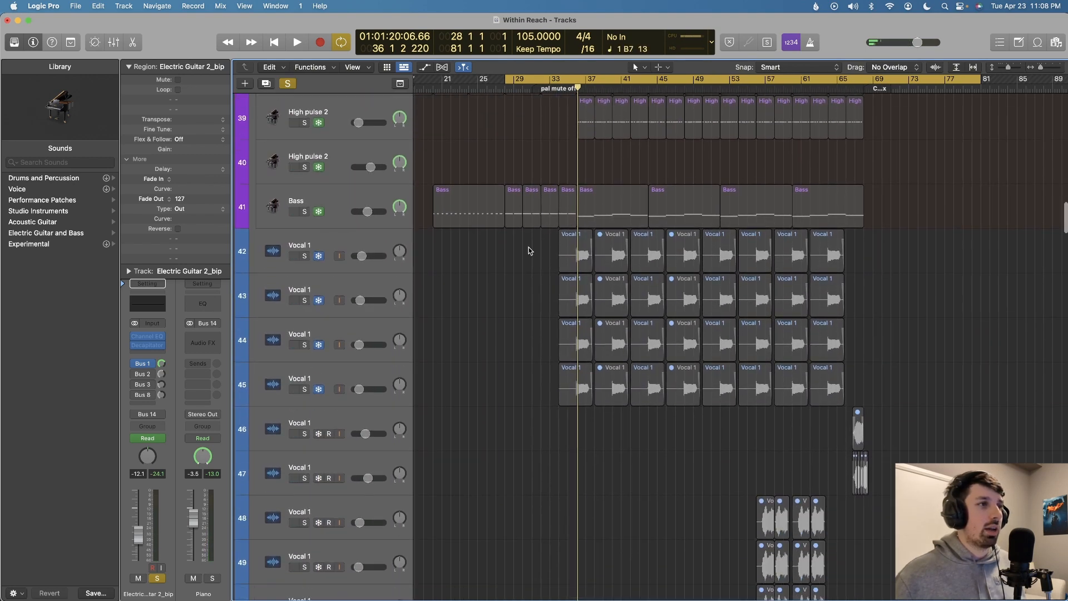
pyautogui.scroll(-1, 531, 246)
pyautogui.click(364, 199)
pyautogui.press('space')
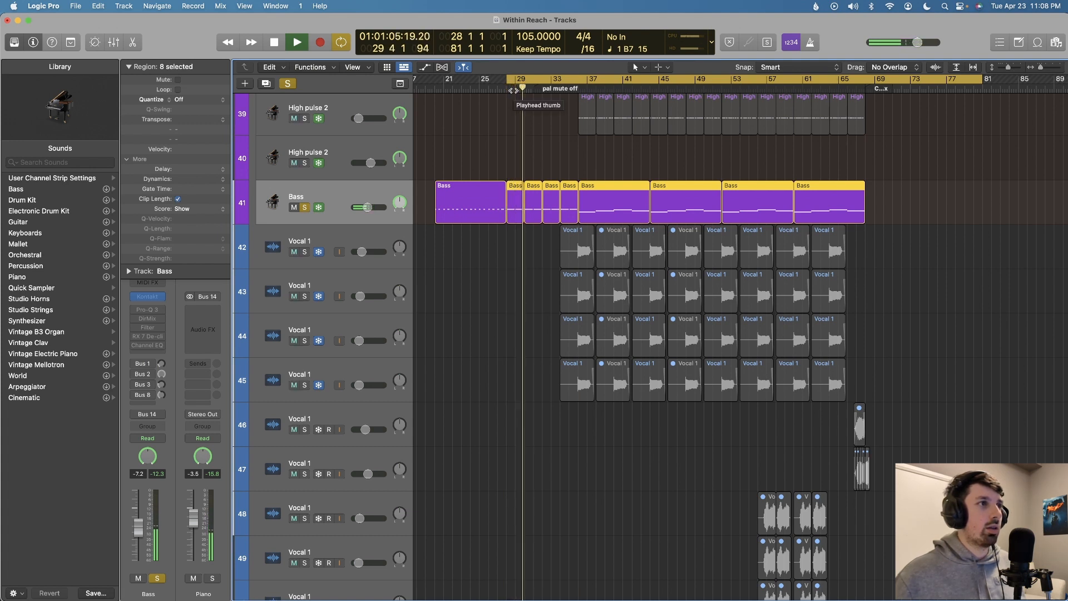
pyautogui.scroll(-10, 552, 208)
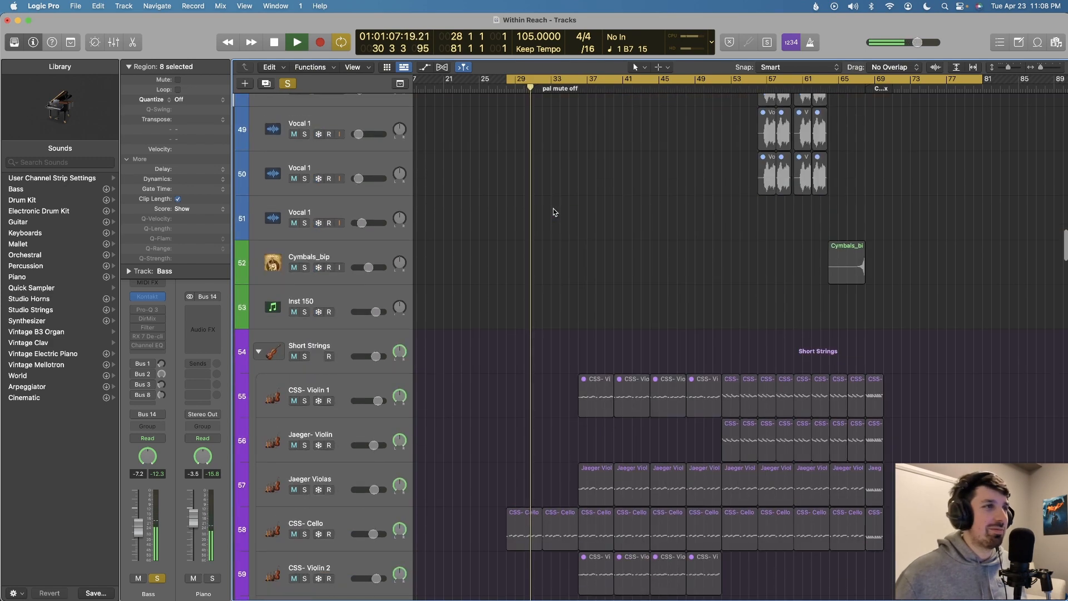
pyautogui.press('space')
# Solo the CSS- Cello short strings on track 58 and play them from bar 28 while looking over the lower orchestral tracks.
pyautogui.click(349, 273)
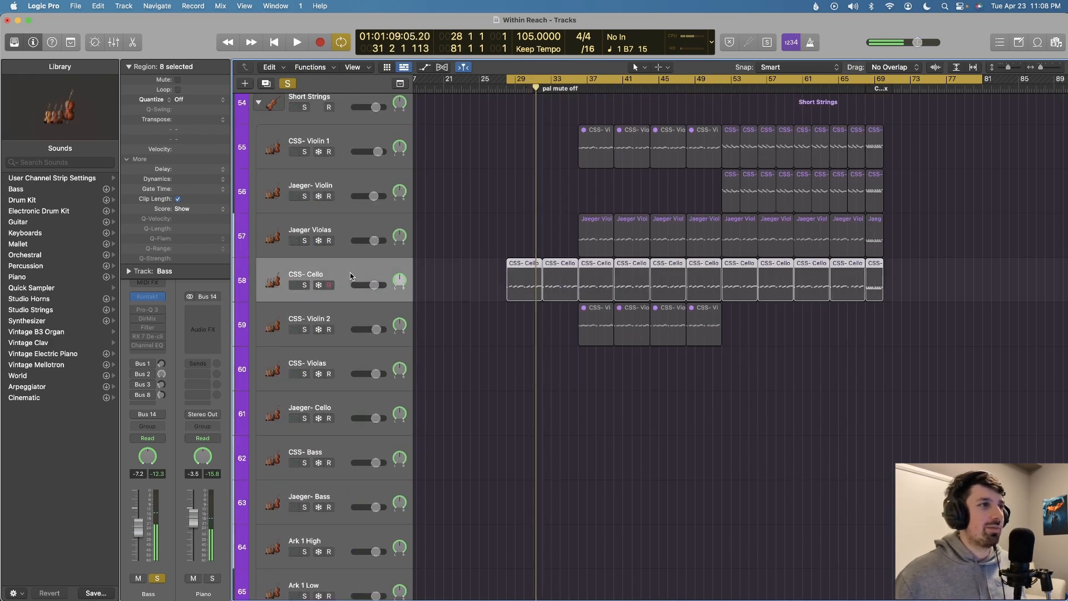
pyautogui.click(509, 84)
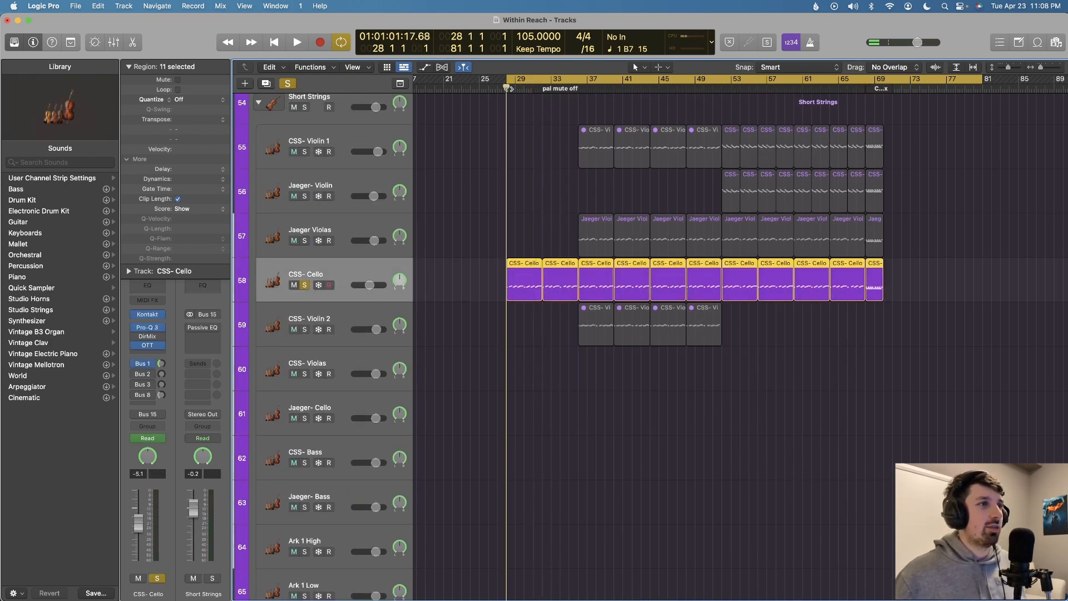
pyautogui.press('space')
pyautogui.scroll(-6, 509, 111)
pyautogui.scroll(-10, 508, 89)
pyautogui.scroll(8, 508, 89)
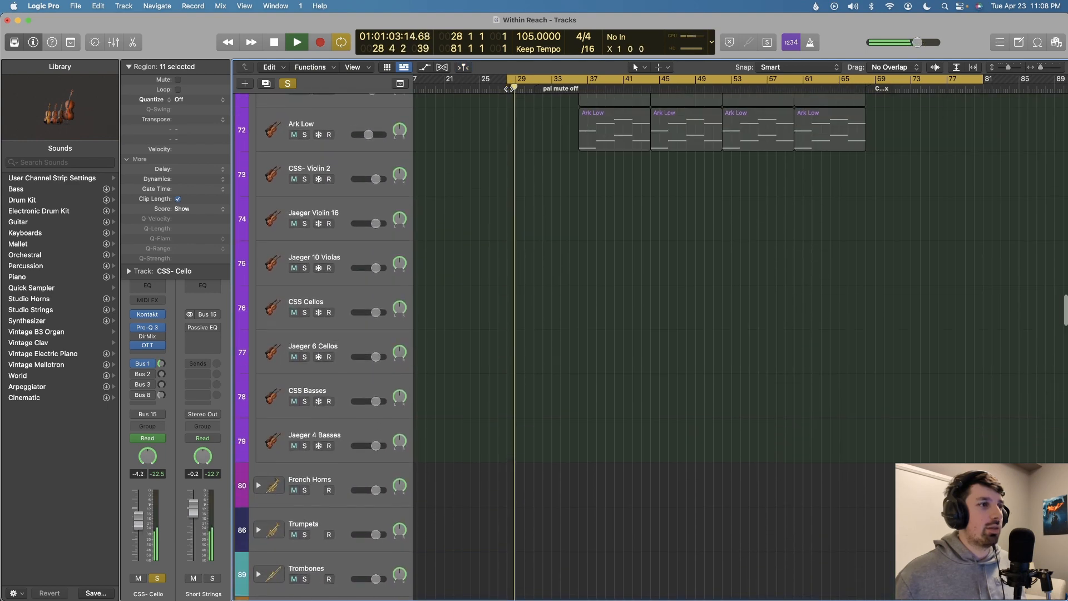
# Turn off the CSS- Cello solo and play the full mix from about bar 29 to bar 31 with the short strings in view.
pyautogui.scroll(2, 688, 237)
pyautogui.press('s')
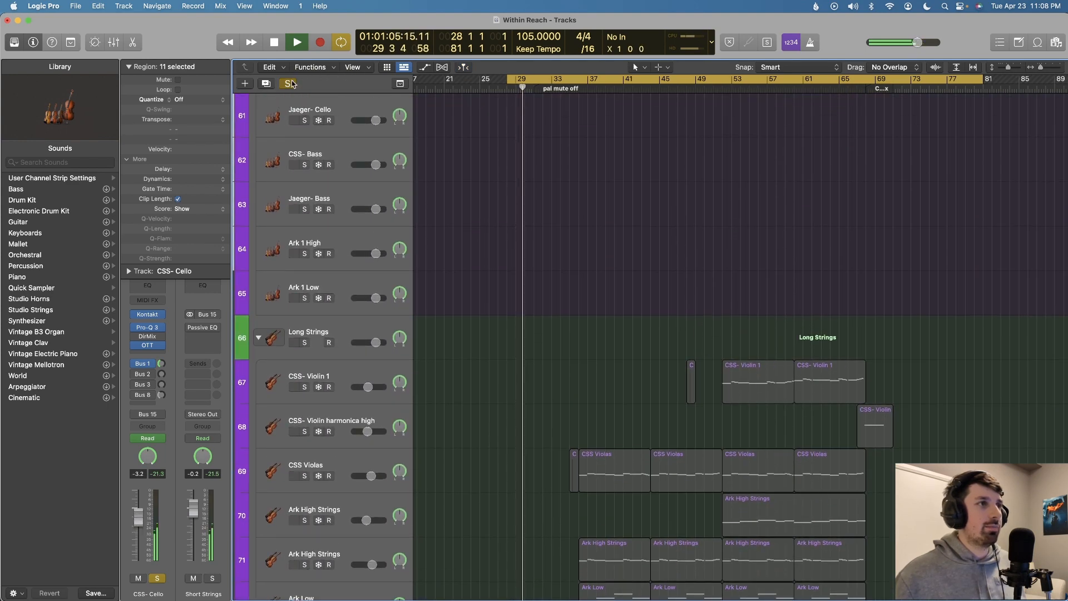
pyautogui.scroll(5, 689, 236)
pyautogui.scroll(2, 688, 239)
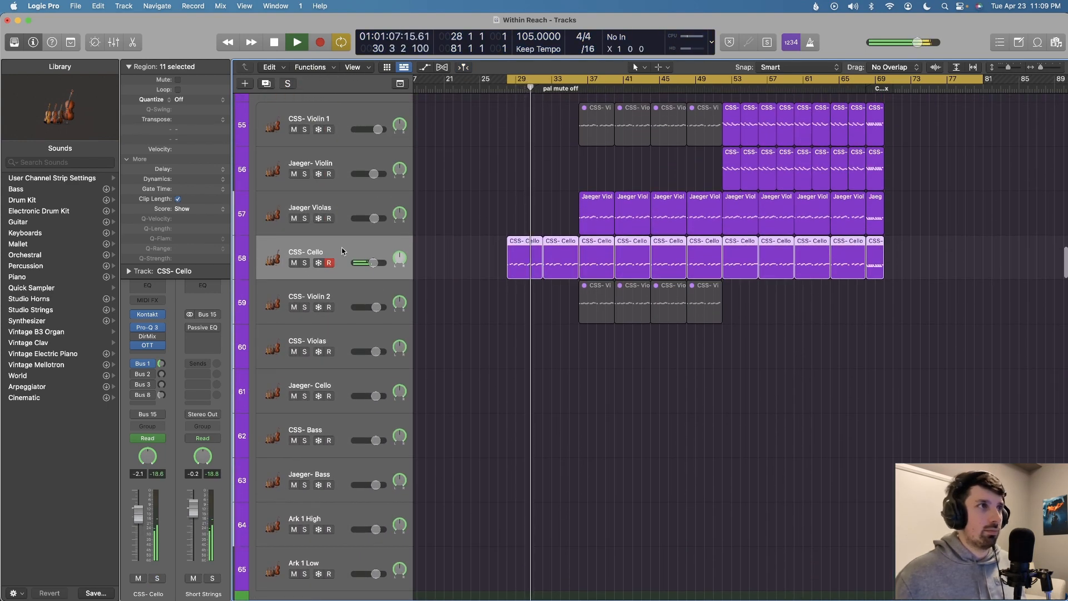
# Stop playback and view the Kontakt instrument on the CSS- Cello track, closing its window again.
pyautogui.moveTo(162, 315)
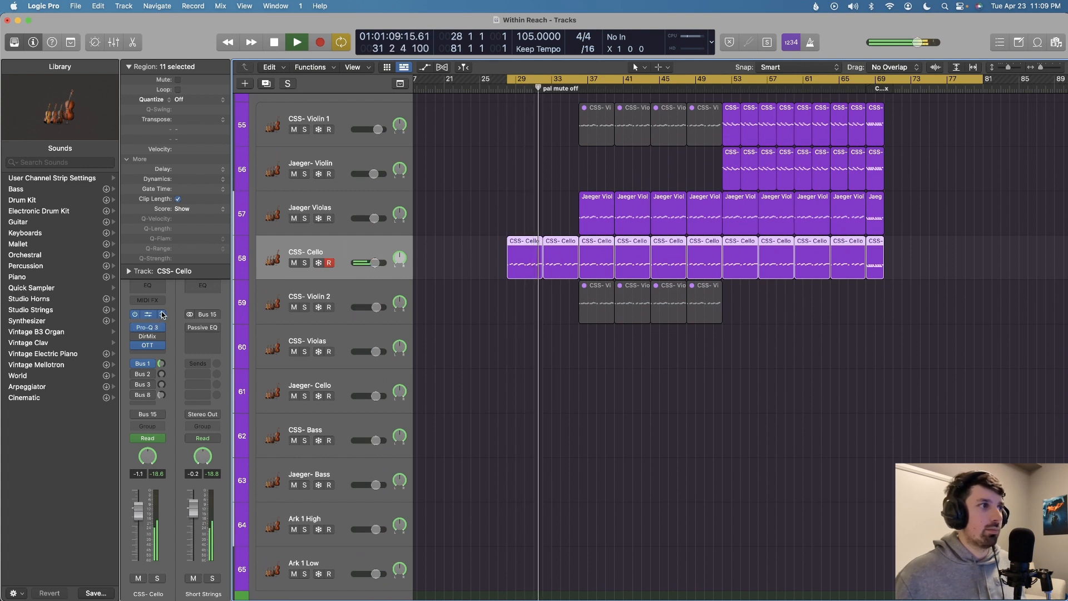
pyautogui.press('space')
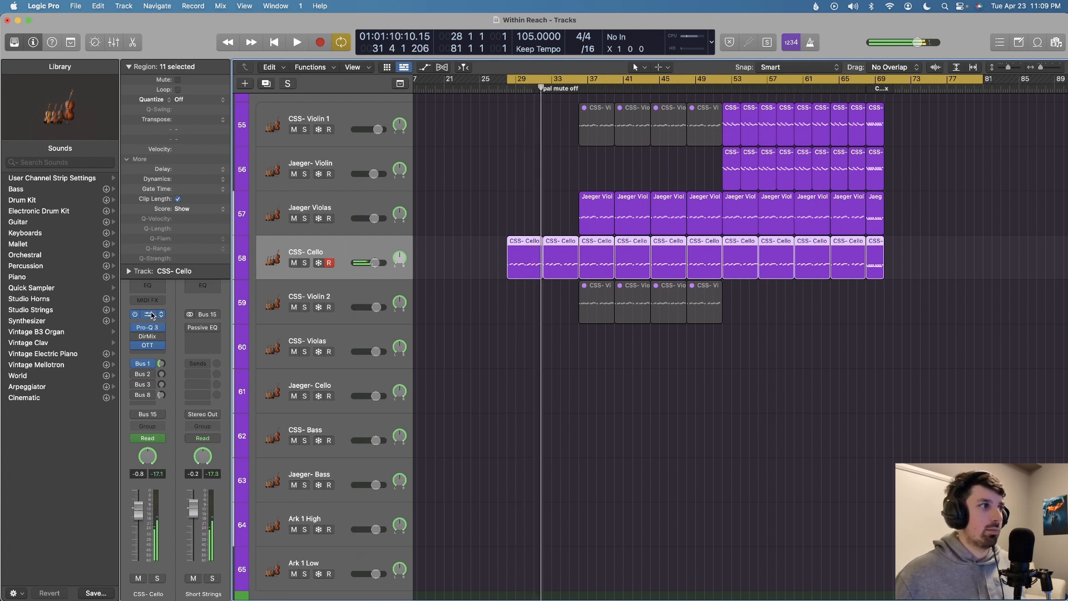
pyautogui.click(153, 315)
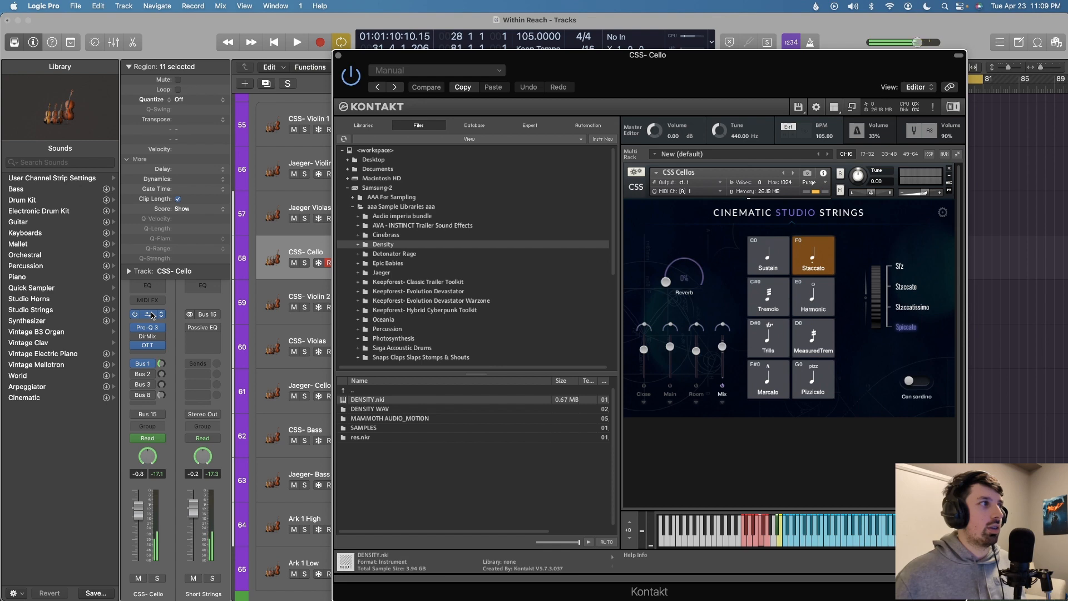
pyautogui.click(152, 316)
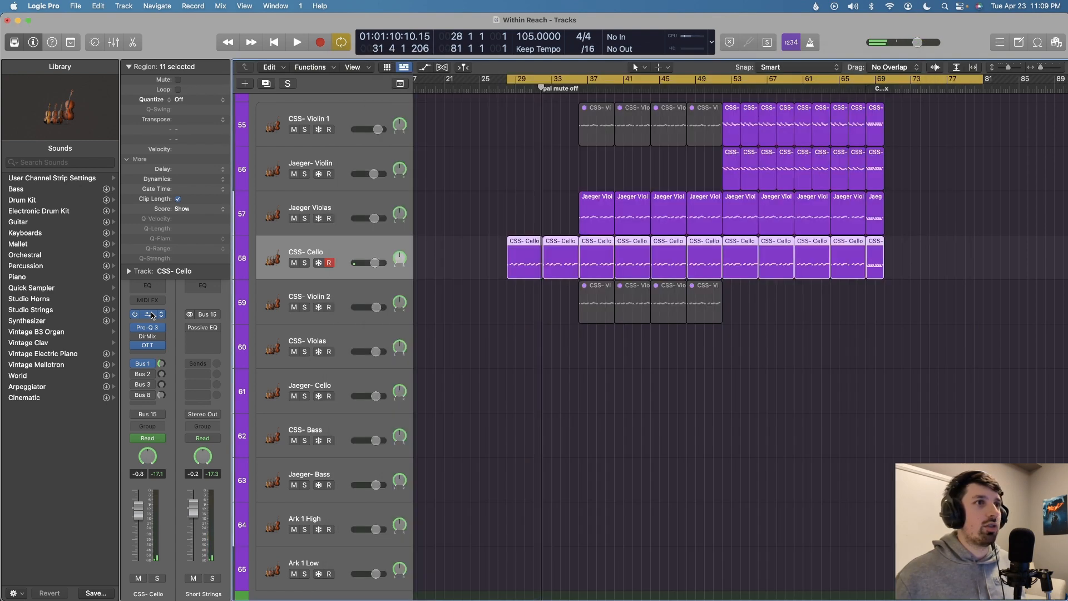
# Solo Damage 2 Tom Barrage on track 111, play it from about bar 32 to bar 33, and turn the solo off.
pyautogui.scroll(20, 450, 305)
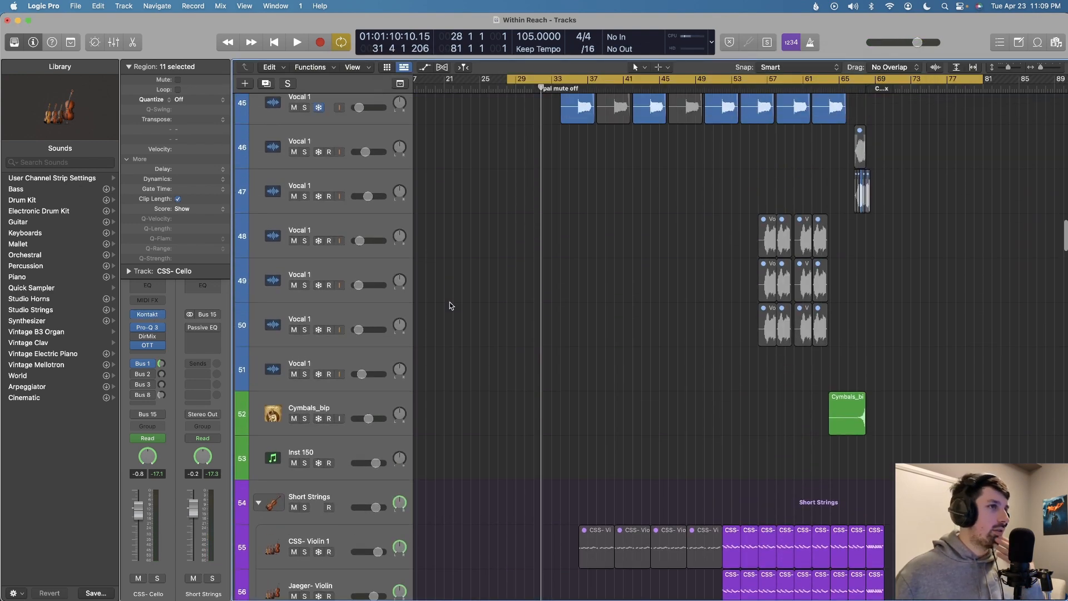
pyautogui.scroll(10, 451, 306)
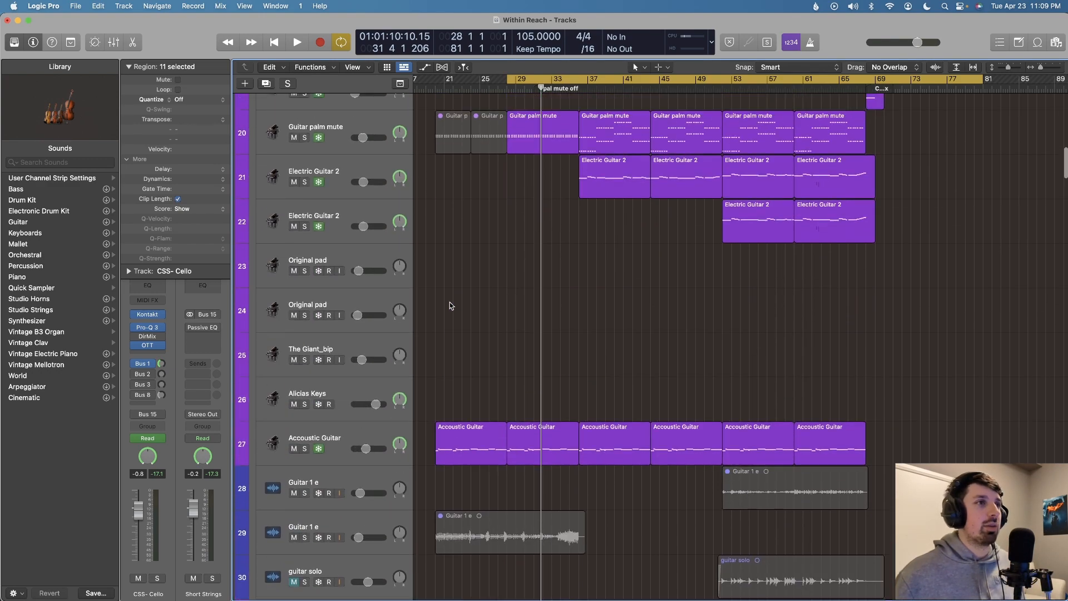
pyautogui.scroll(-20, 451, 306)
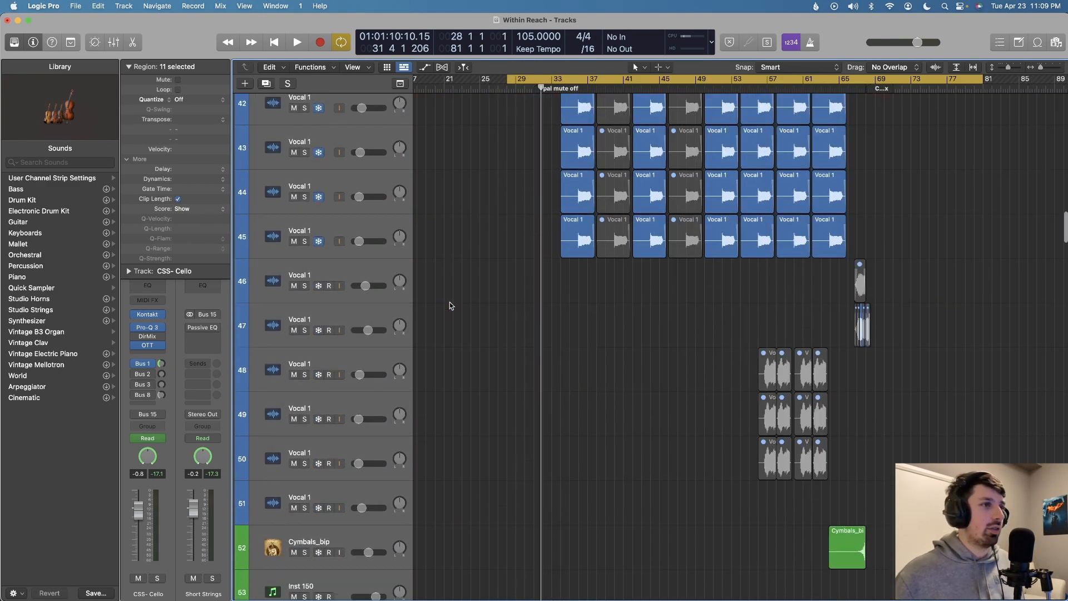
pyautogui.scroll(-12, 451, 305)
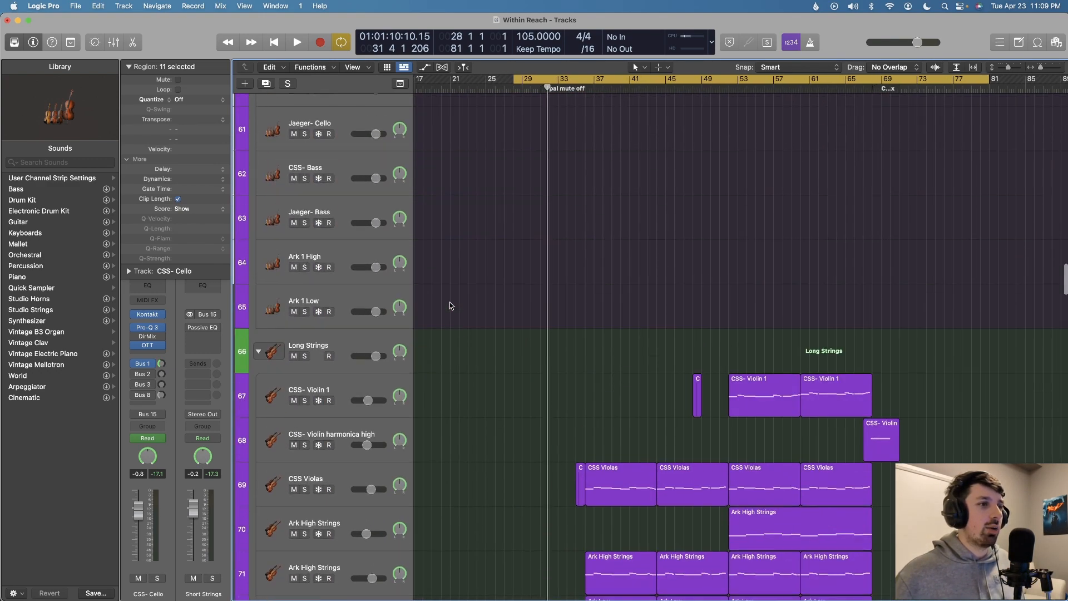
pyautogui.scroll(-20, 450, 305)
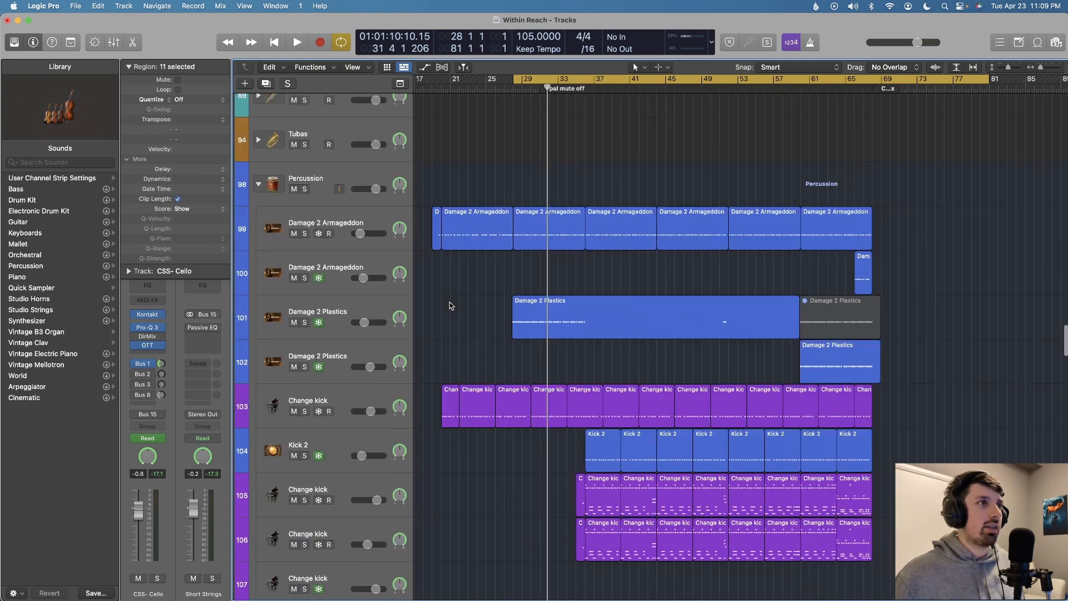
pyautogui.scroll(-4, 451, 306)
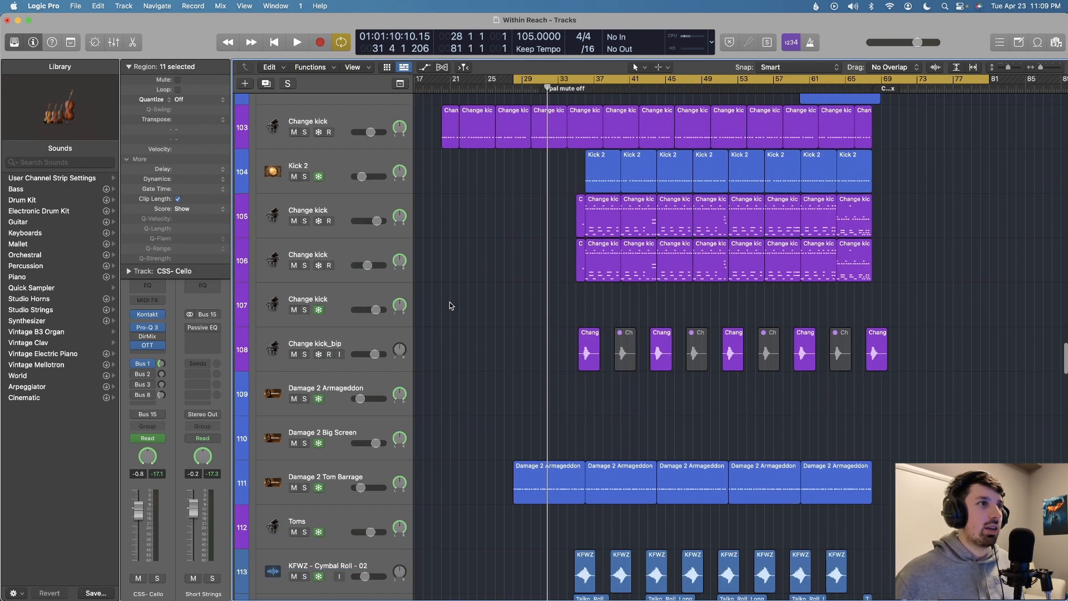
pyautogui.click(342, 354)
pyautogui.press('s')
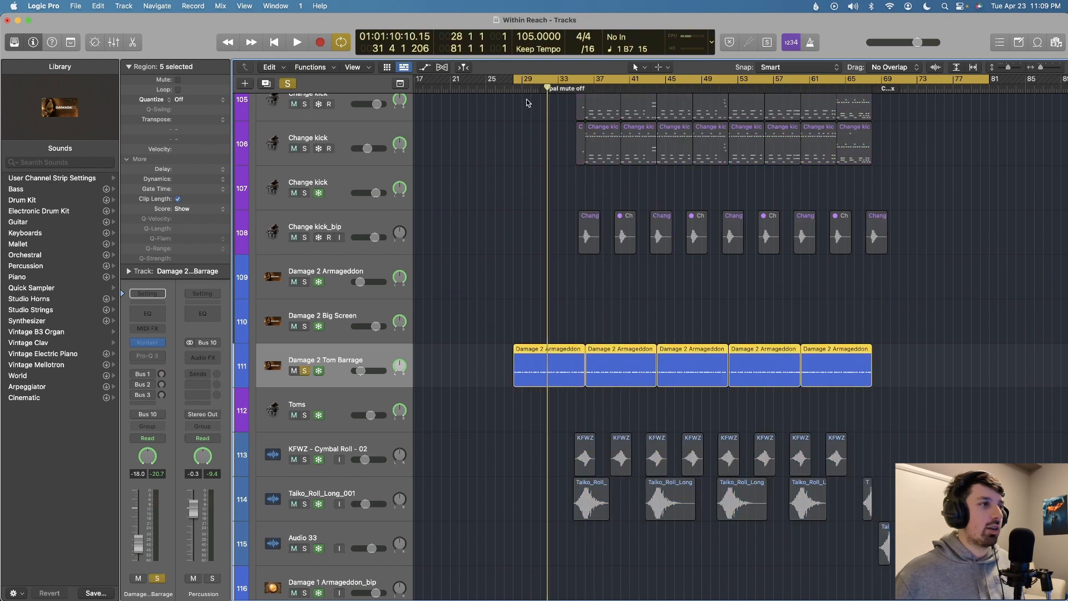
pyautogui.hotkey('shift', 'space')
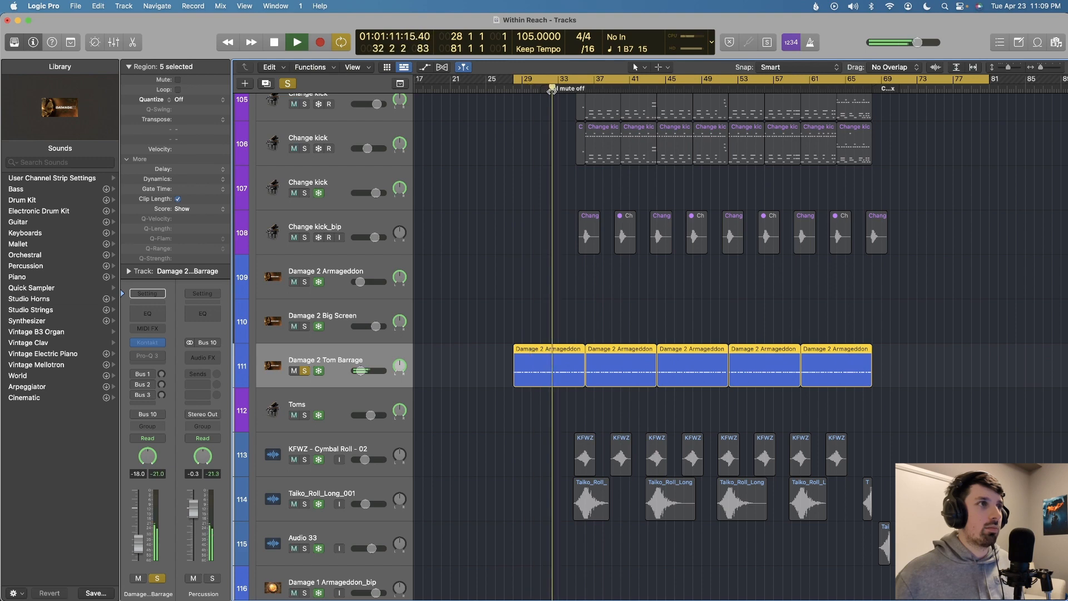
pyautogui.press('space')
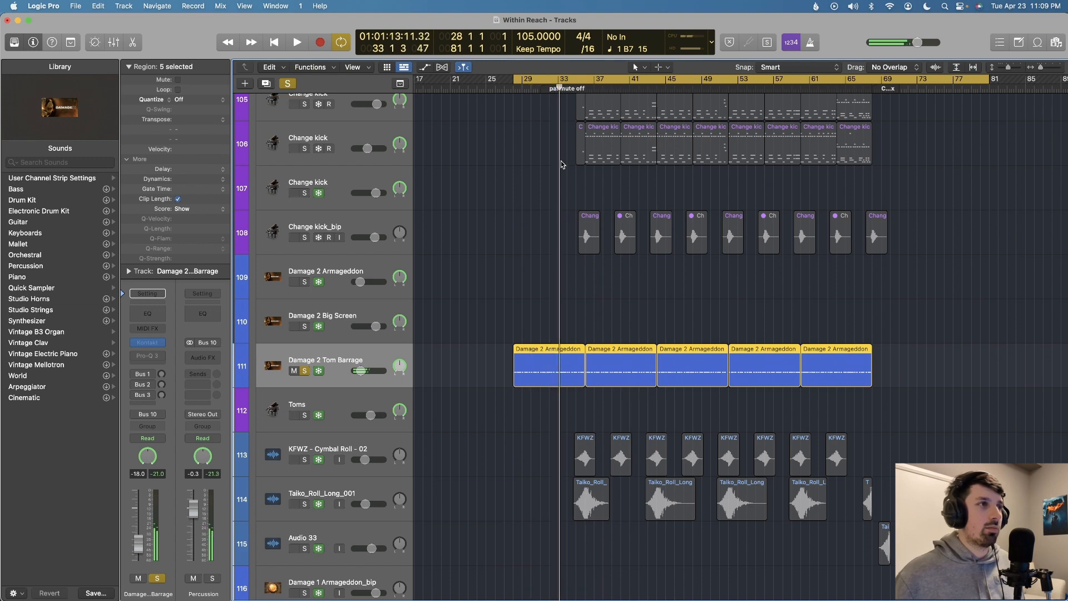
pyautogui.press('s')
# Play the full mix from bar 33 to about bar 41 while looking over the tracks from percussion up to the piano.
pyautogui.scroll(10, 559, 276)
pyautogui.scroll(5, 558, 277)
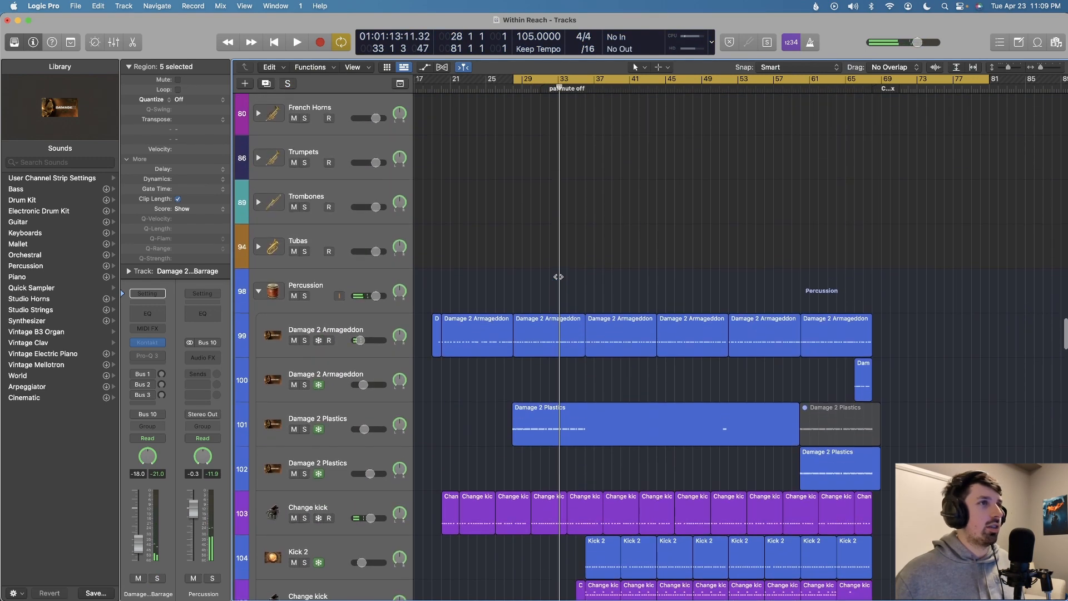
pyautogui.moveTo(560, 87); pyautogui.dragTo(558, 88)
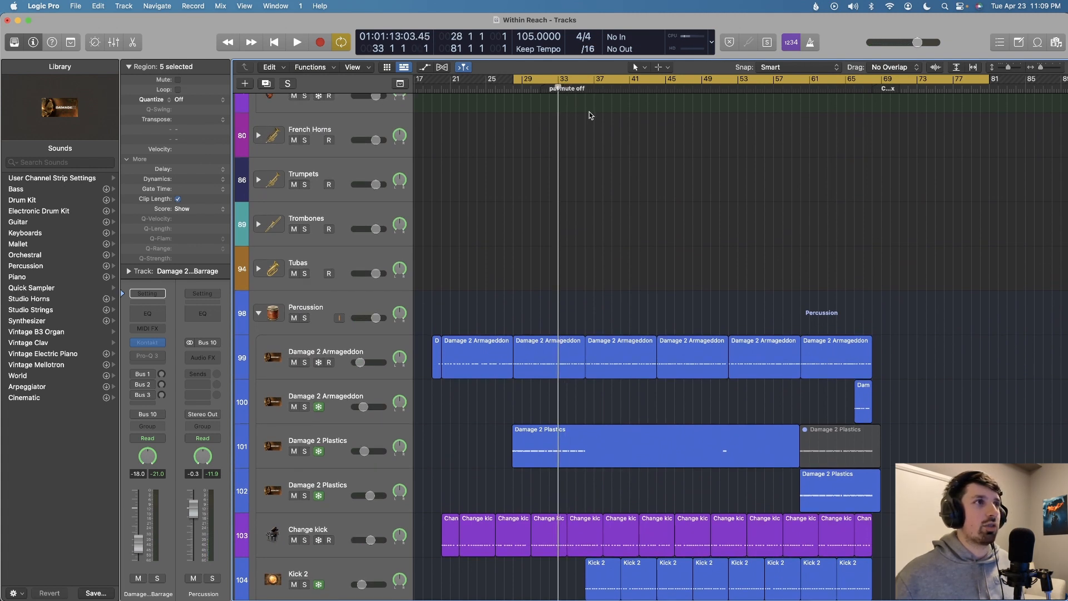
pyautogui.press('space')
pyautogui.scroll(15, 595, 183)
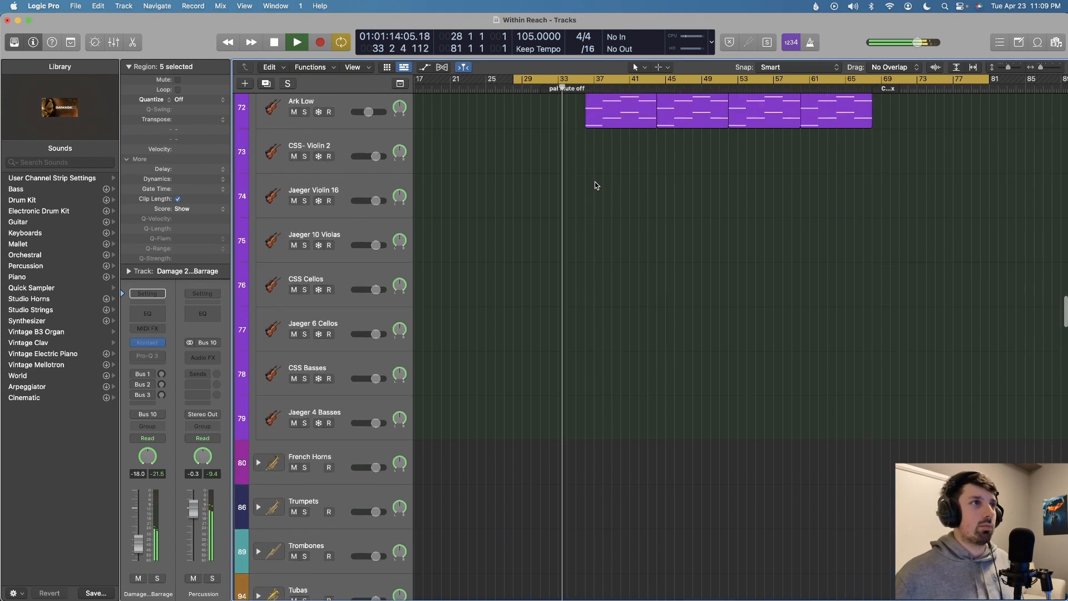
pyautogui.scroll(5, 501, 235)
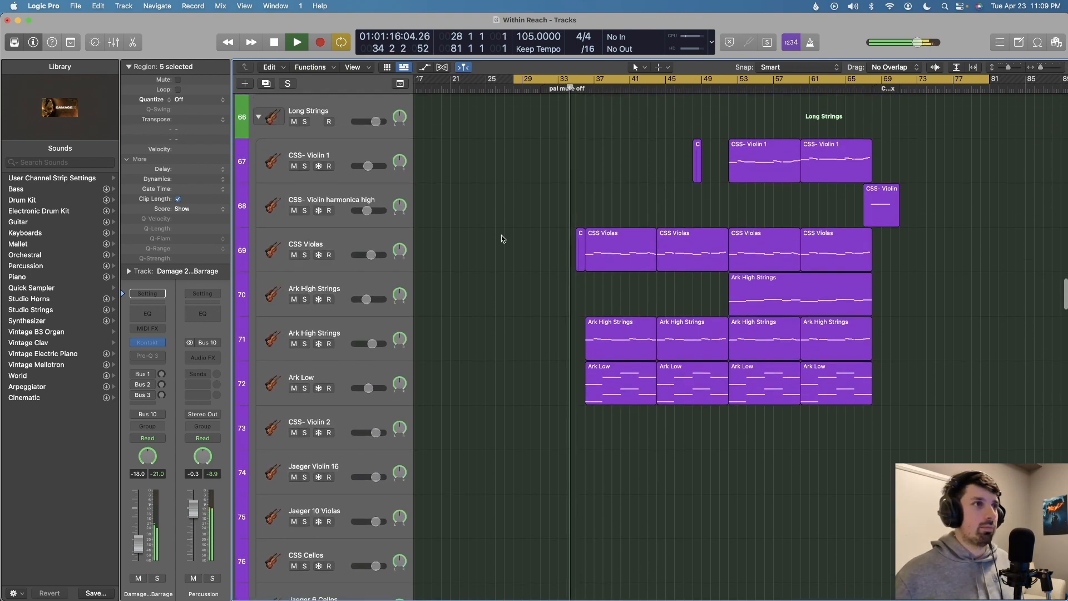
pyautogui.scroll(15, 502, 235)
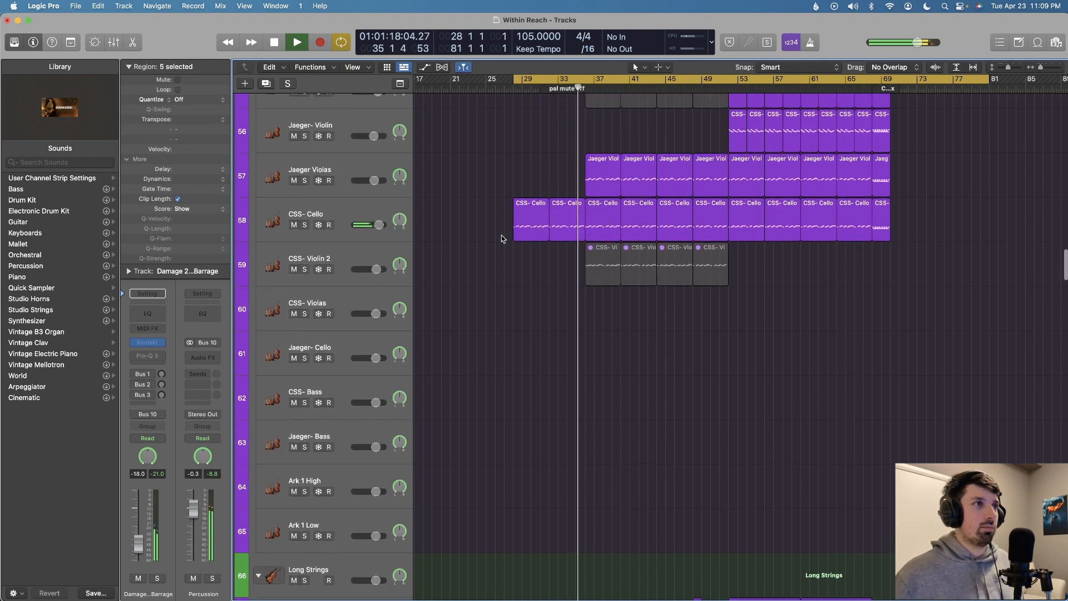
pyautogui.scroll(3, 502, 234)
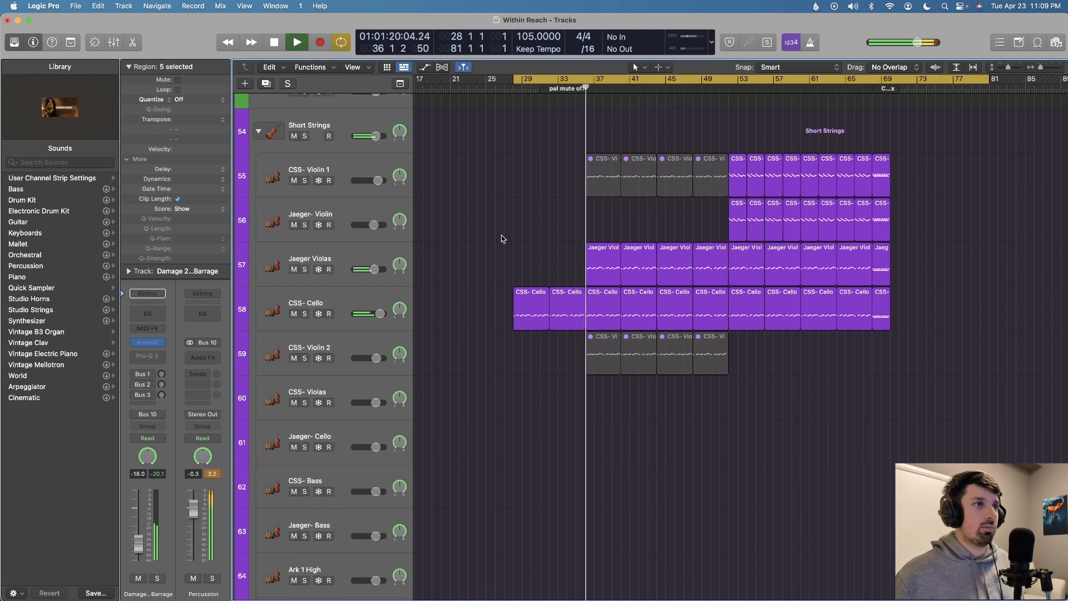
pyautogui.scroll(20, 501, 235)
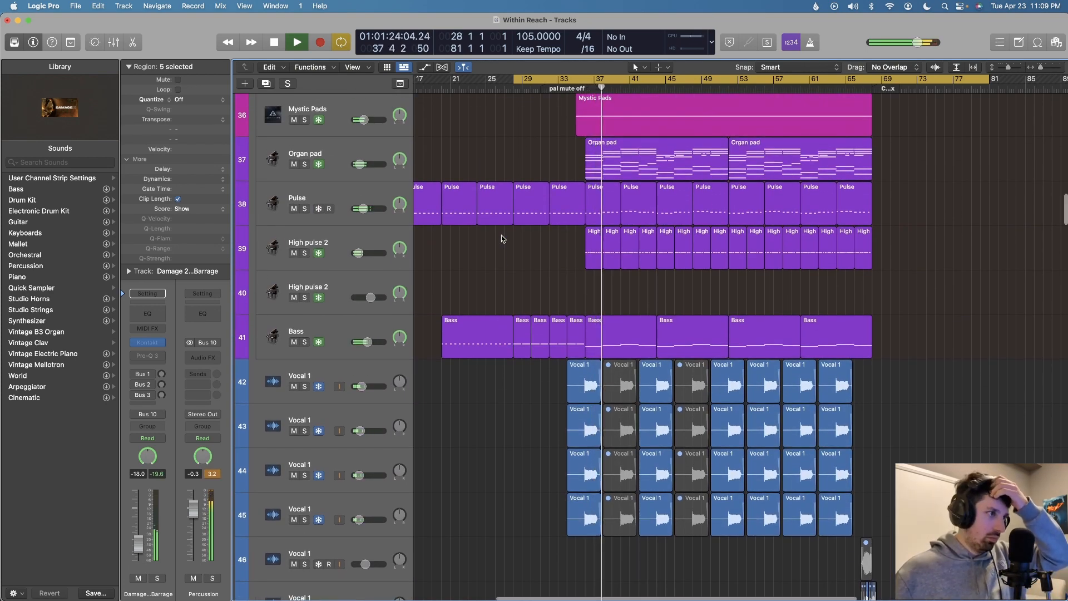
pyautogui.scroll(2, 502, 238)
pyautogui.scroll(6, 502, 238)
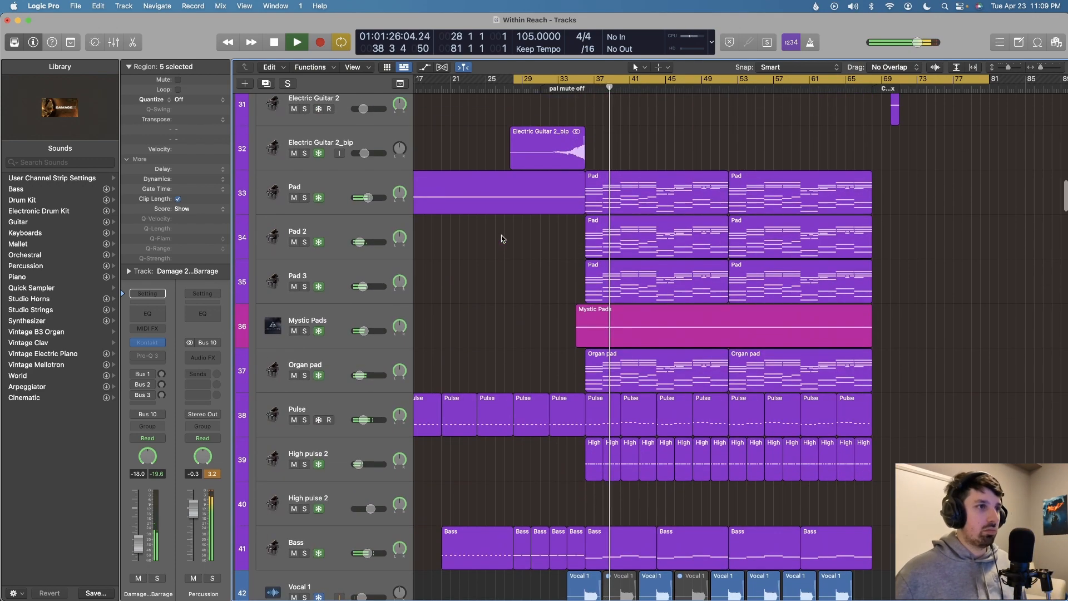
pyautogui.scroll(20, 501, 239)
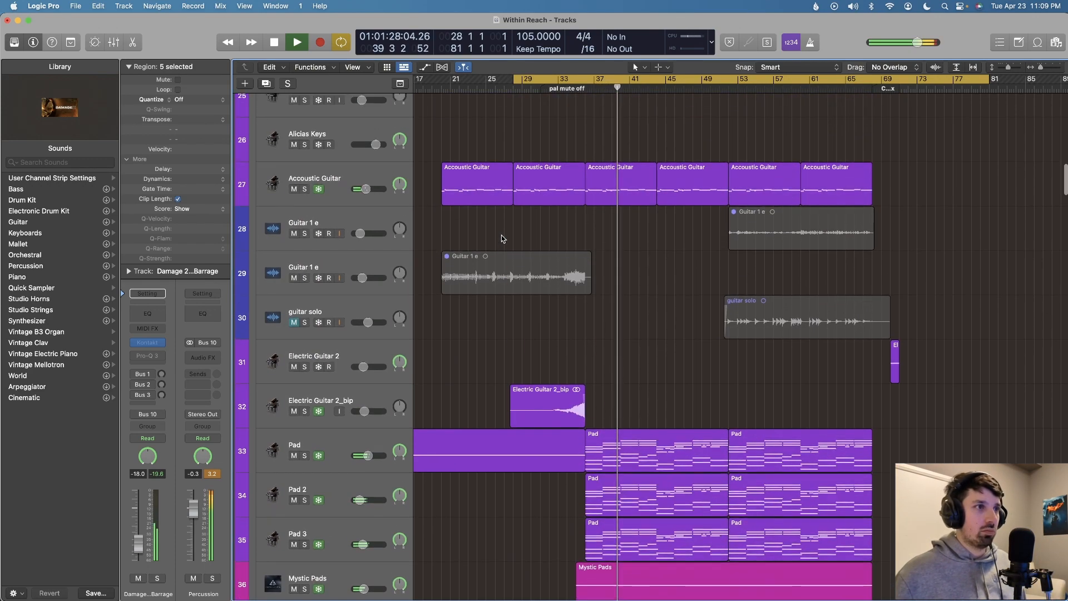
pyautogui.scroll(18, 501, 239)
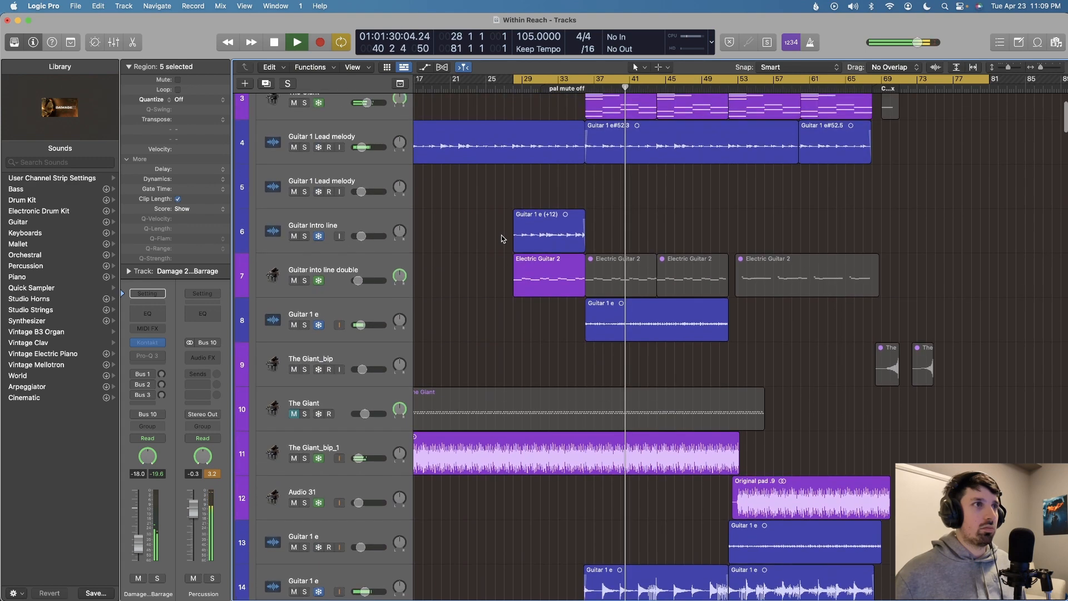
pyautogui.scroll(2, 502, 239)
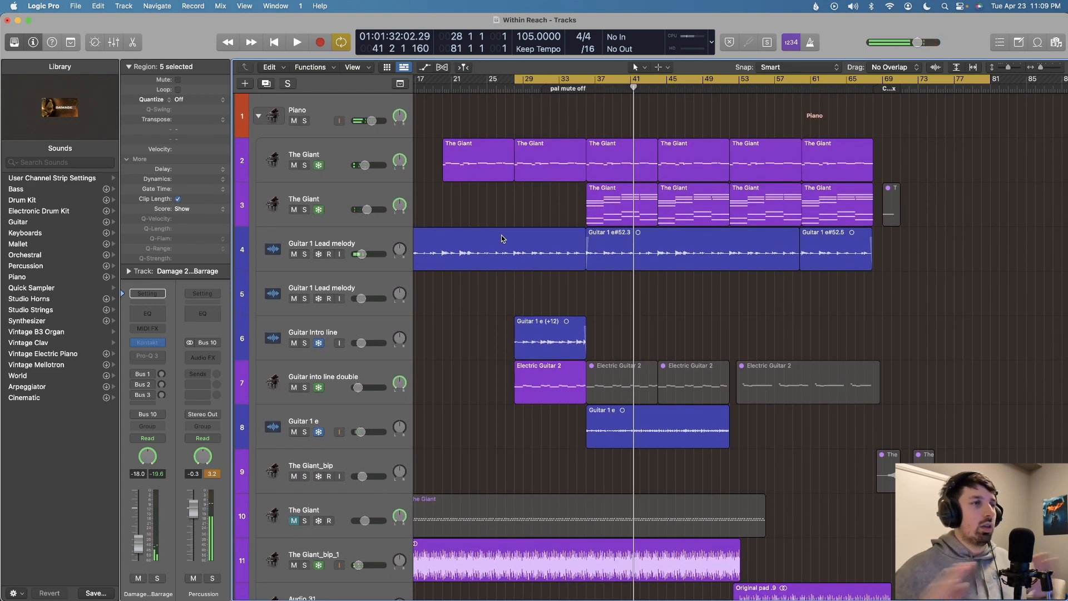
# Solo The Giant piano on track 3, play it from bar 36 to about bar 40, and clear the solo.
pyautogui.click(389, 192)
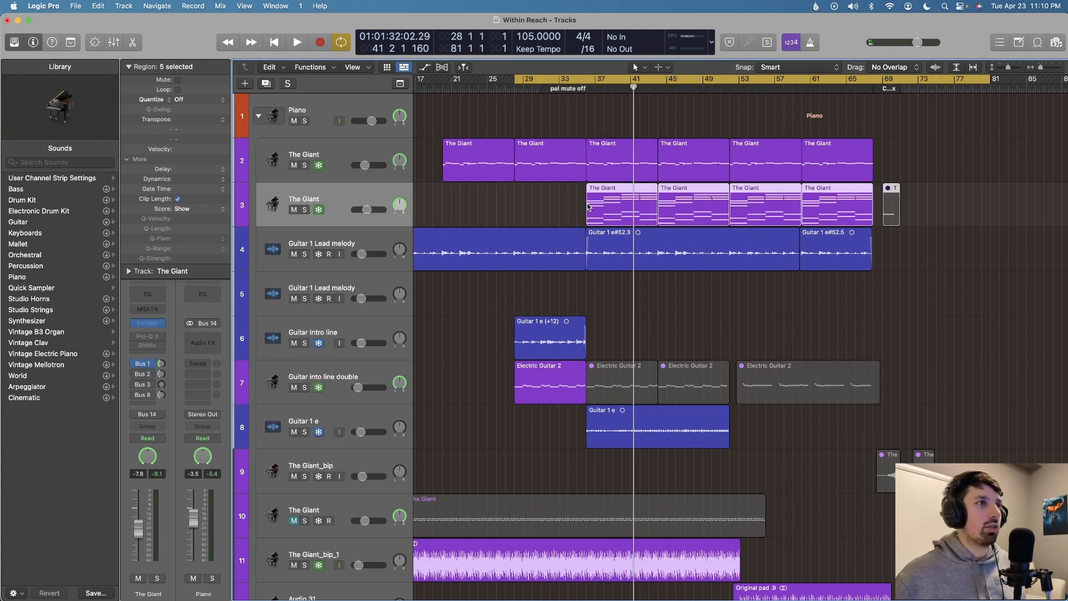
pyautogui.press('s')
pyautogui.click(585, 86)
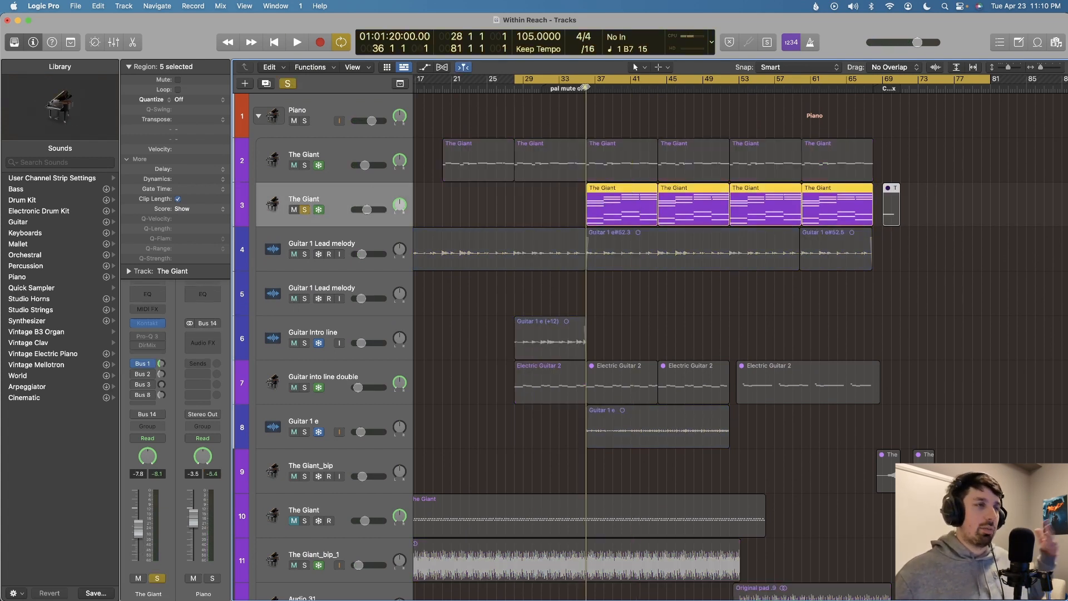
pyautogui.press('space')
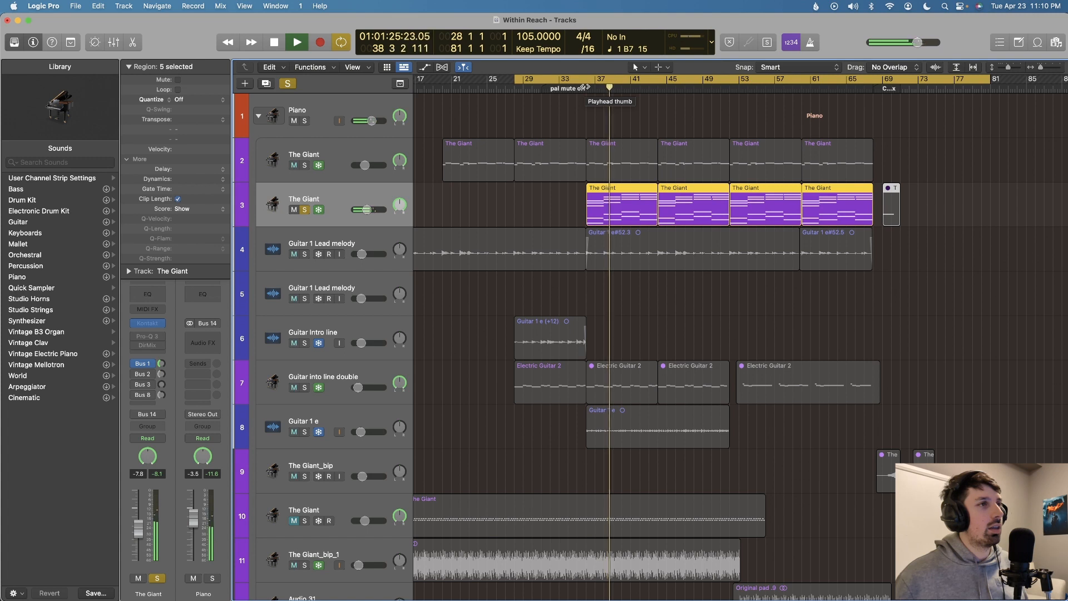
pyautogui.click(356, 377)
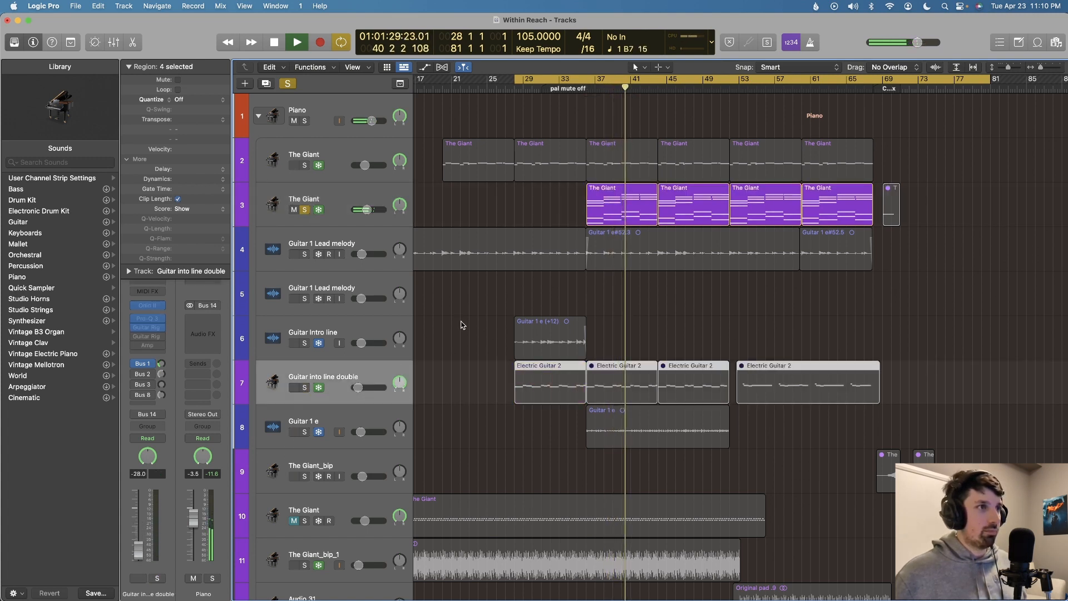
pyautogui.click(289, 83)
pyautogui.press('space')
# Solo Guitar 1 e on track 8, play it from bar 36 to about bar 37, and turn the solo off.
pyautogui.scroll(-8, 445, 242)
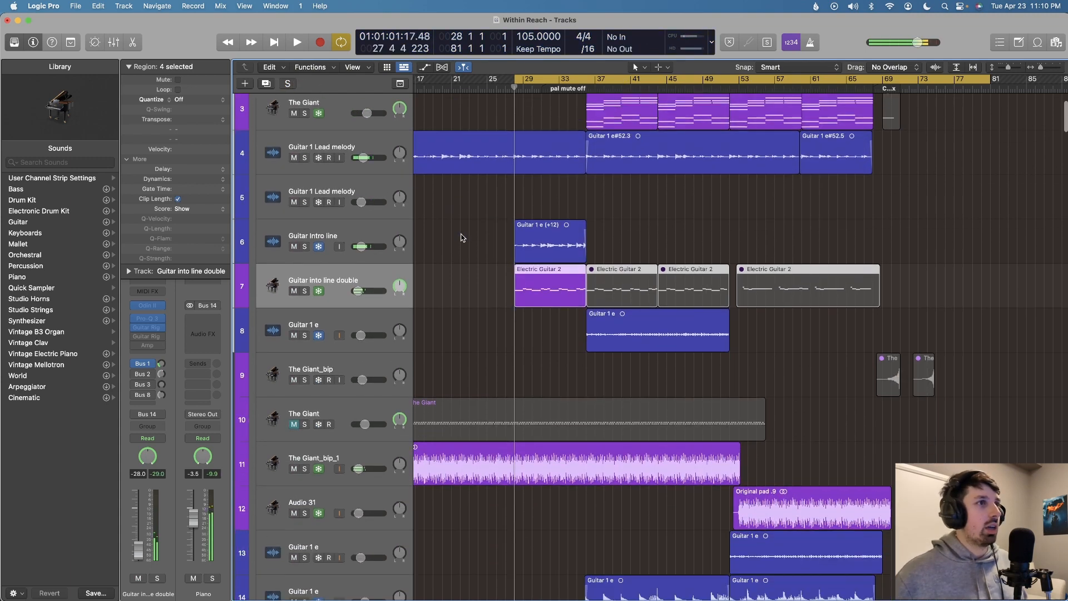
pyautogui.click(381, 243)
pyautogui.press('s')
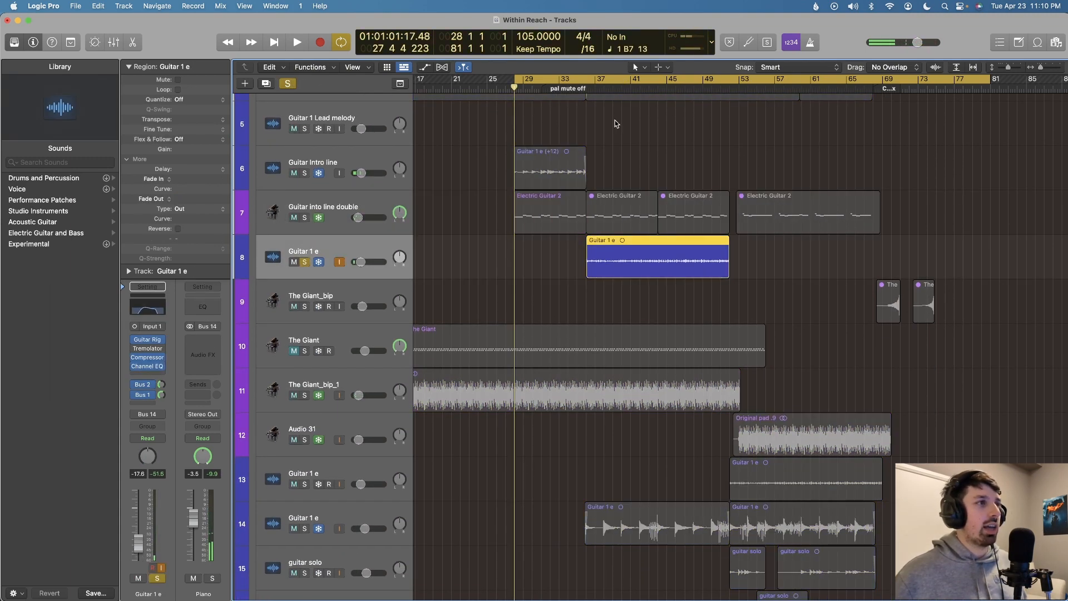
pyautogui.click(586, 84)
pyautogui.press('space')
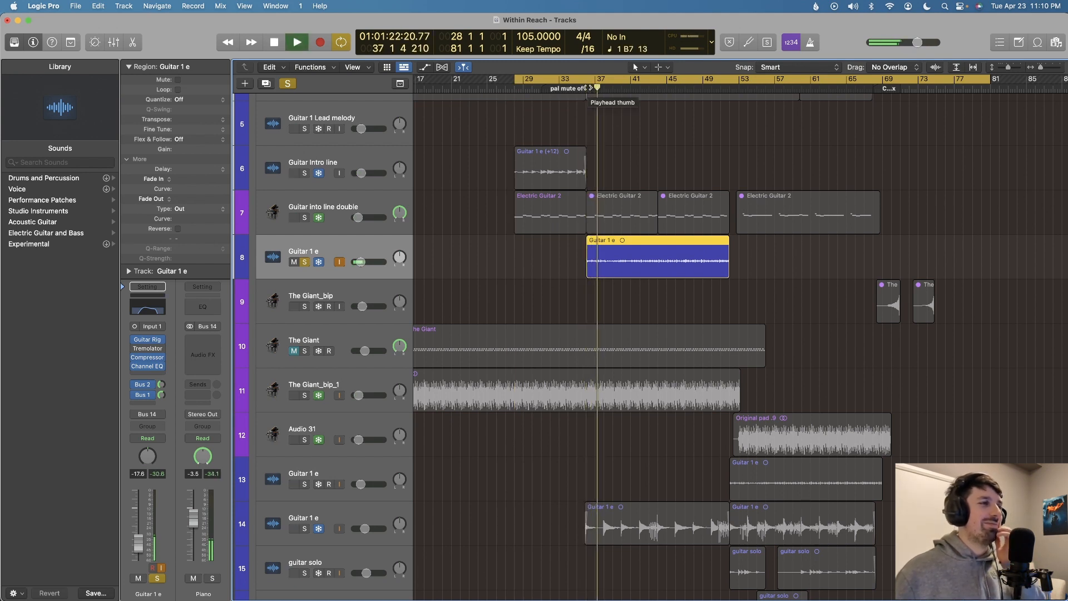
pyautogui.press('space')
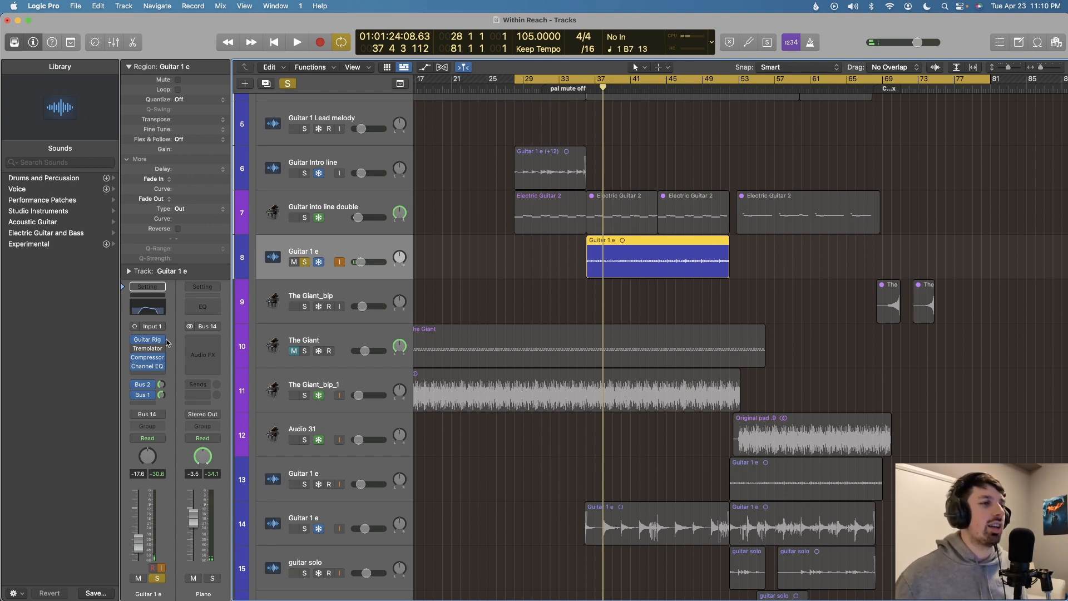
pyautogui.press('s')
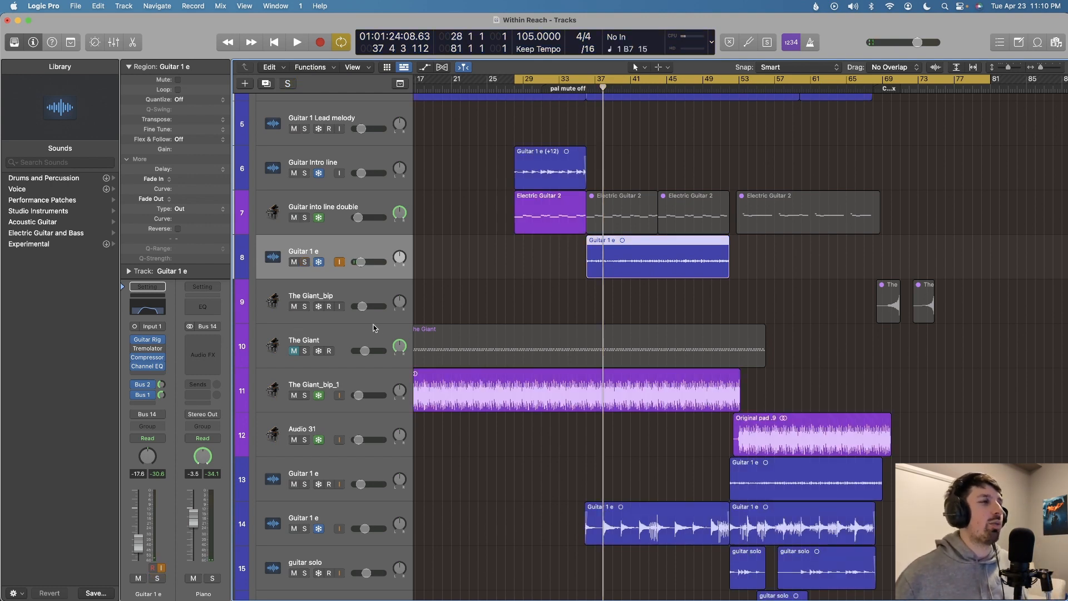
# Solo Guitar 1 e on track 14 and play it from bar 36 to about bar 39.
pyautogui.scroll(-3, 372, 324)
pyautogui.click(329, 461)
pyautogui.press('s')
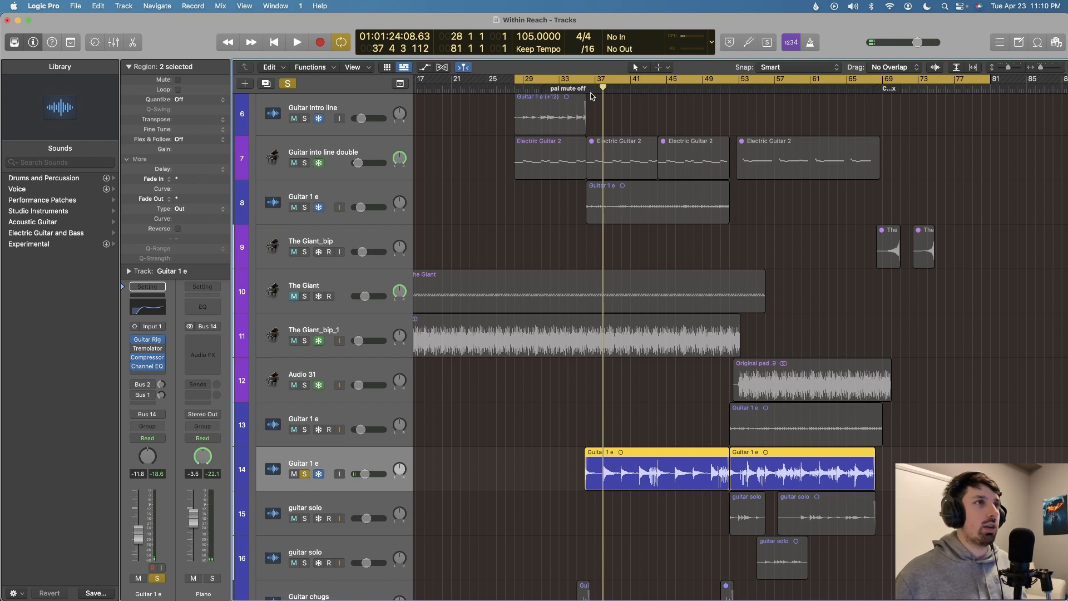
pyautogui.click(585, 88)
pyautogui.press('space')
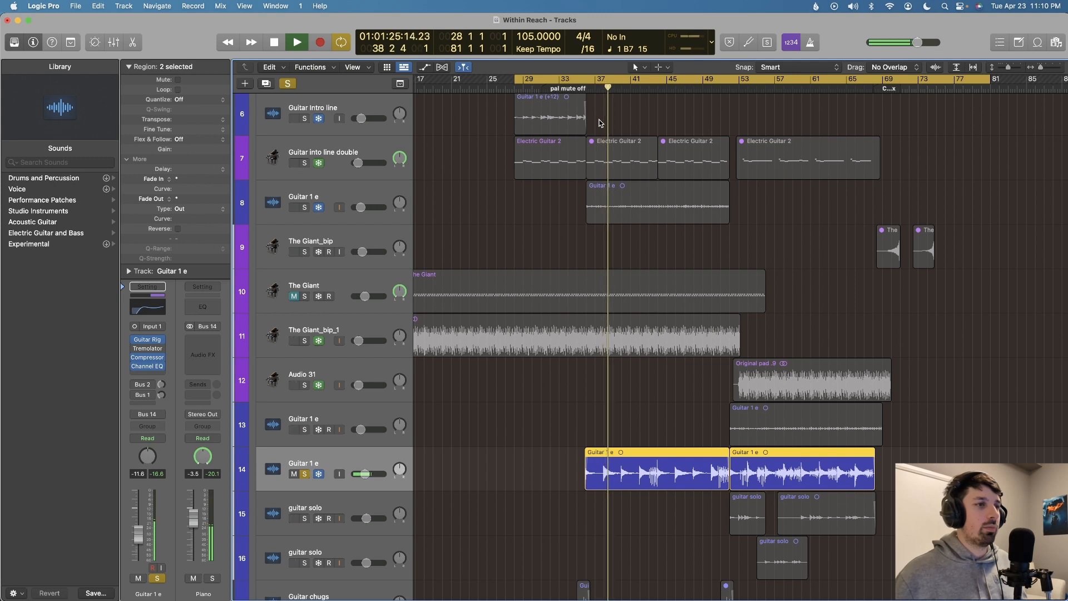
pyautogui.press('space')
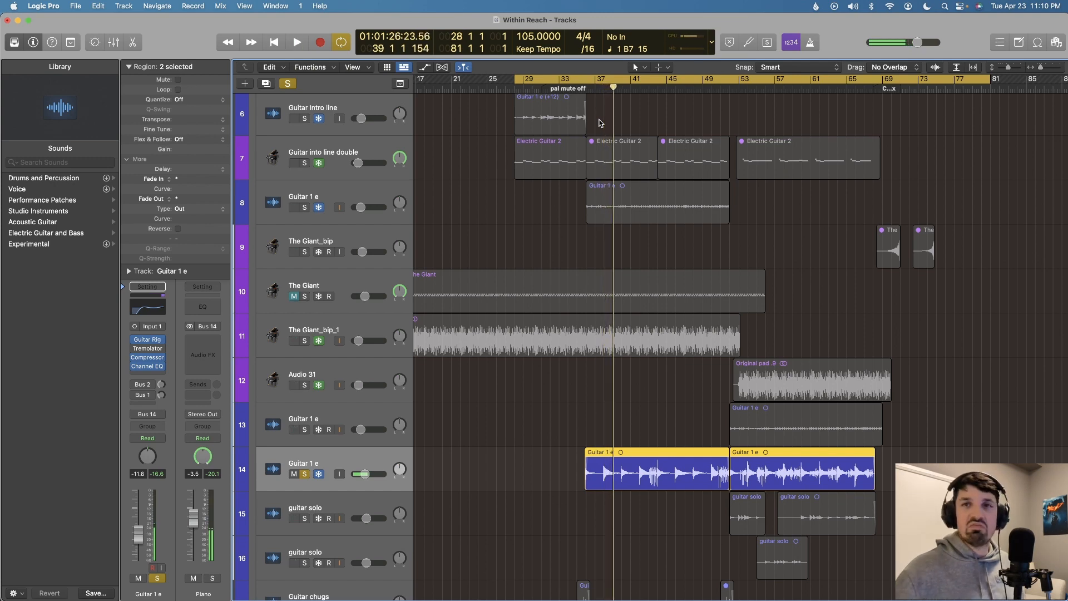
# Solo Electric Guitar on track 18 in place of track 14, play it from bar 36 to about bar 38, and clear the solo.
pyautogui.scroll(-8, 600, 123)
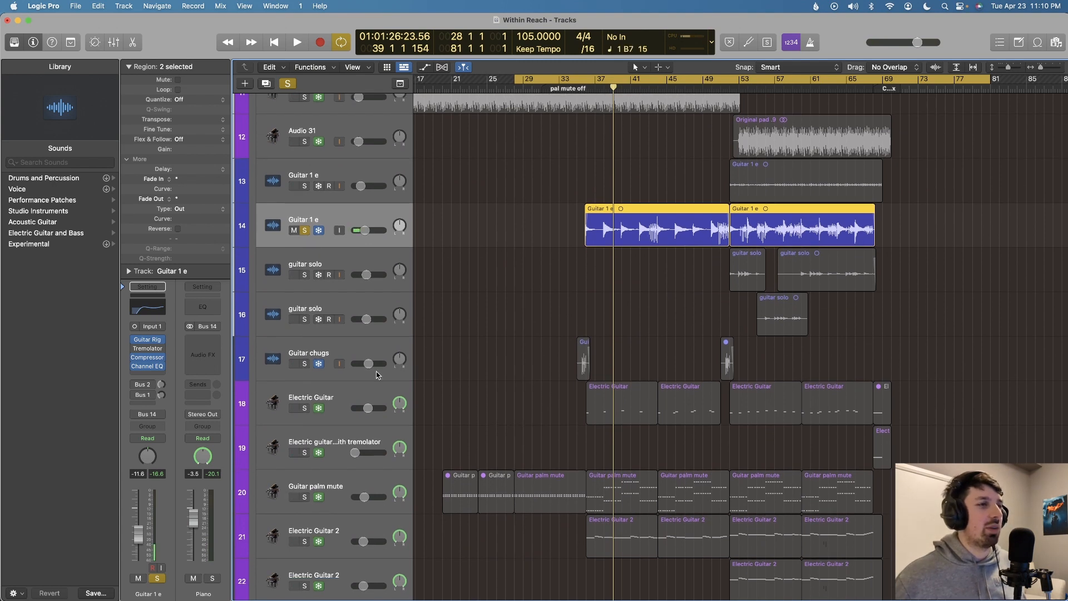
pyautogui.click(351, 385)
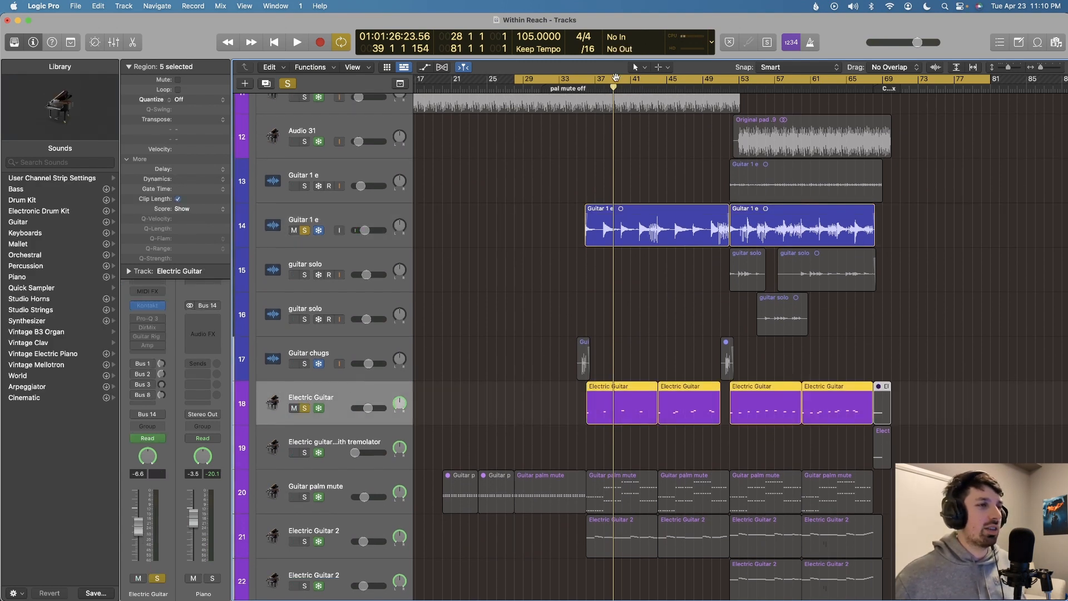
pyautogui.click(587, 88)
pyautogui.press('space')
pyautogui.click(304, 229)
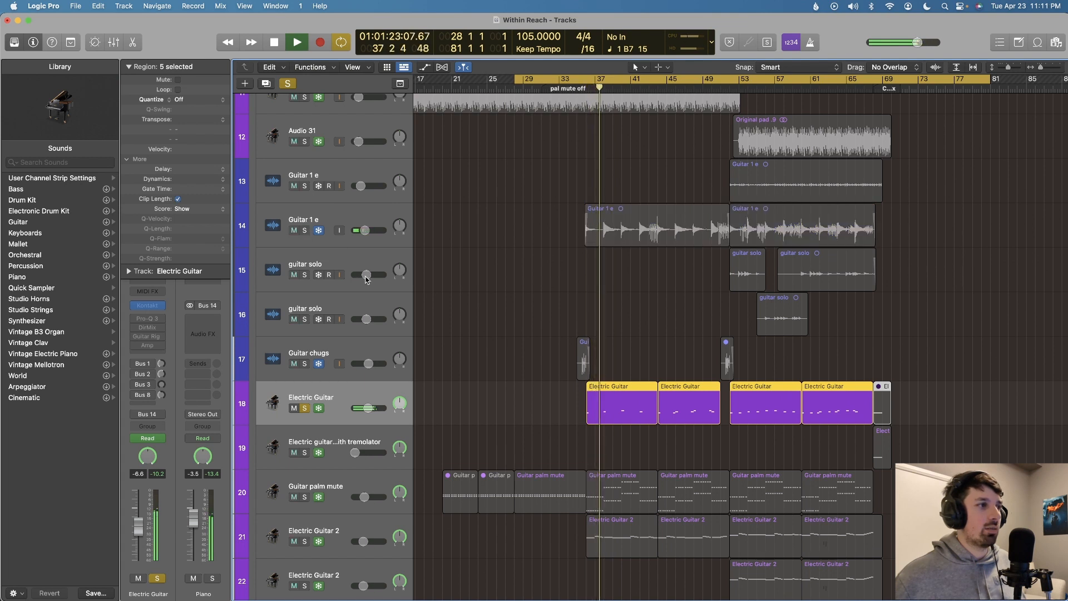
pyautogui.press('space')
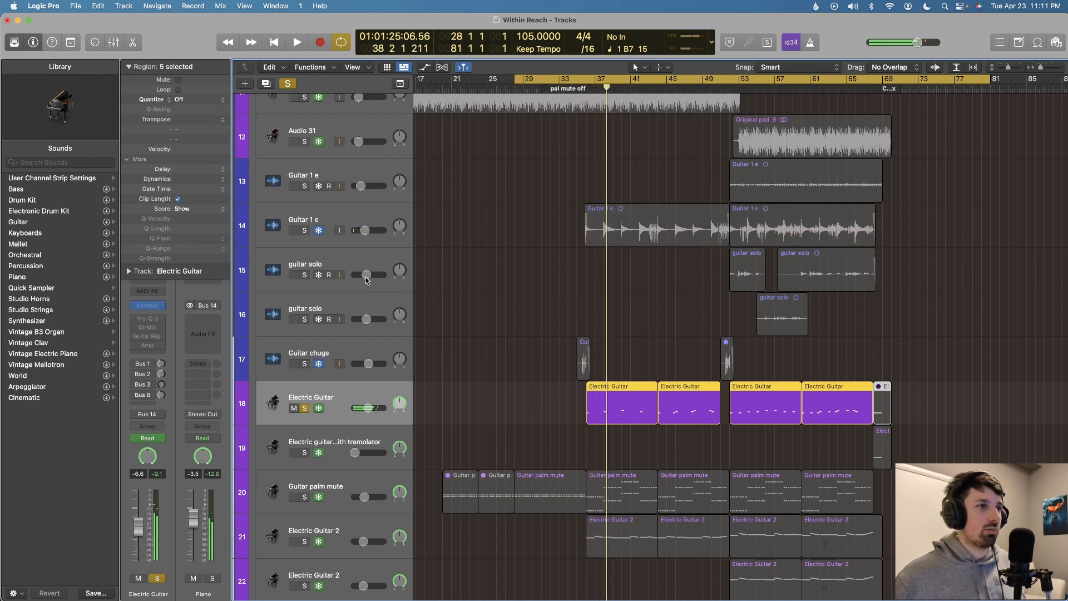
pyautogui.press('s')
# Solo Guitar palm mute on track 20 together with Electric Guitar 2 on track 21 and play them from about bar 37.
pyautogui.scroll(-3, 358, 356)
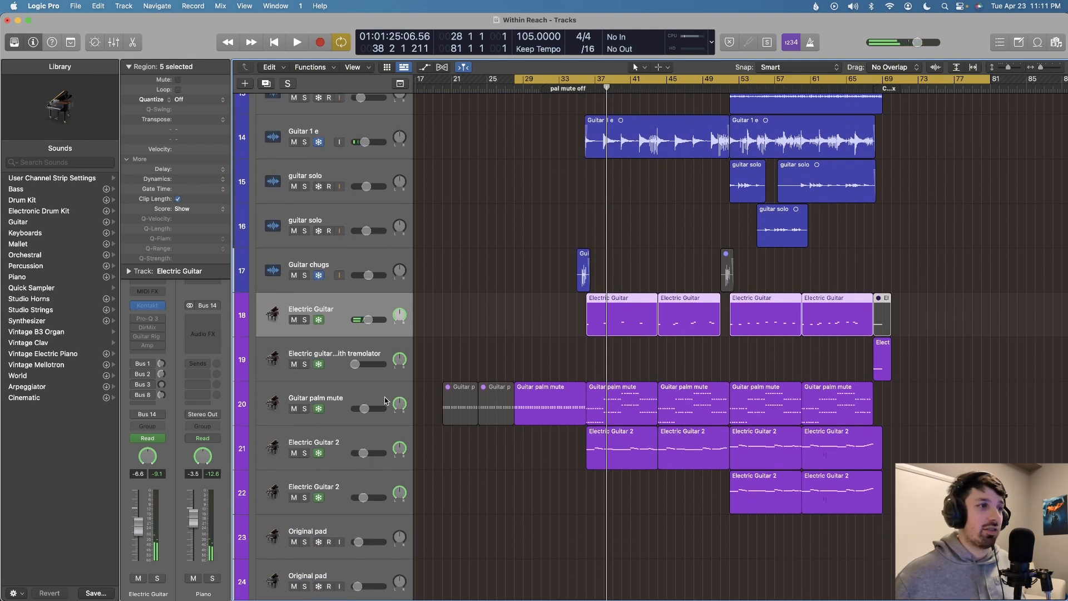
pyautogui.click(351, 393)
pyautogui.press('s')
pyautogui.click(349, 438)
pyautogui.press('s')
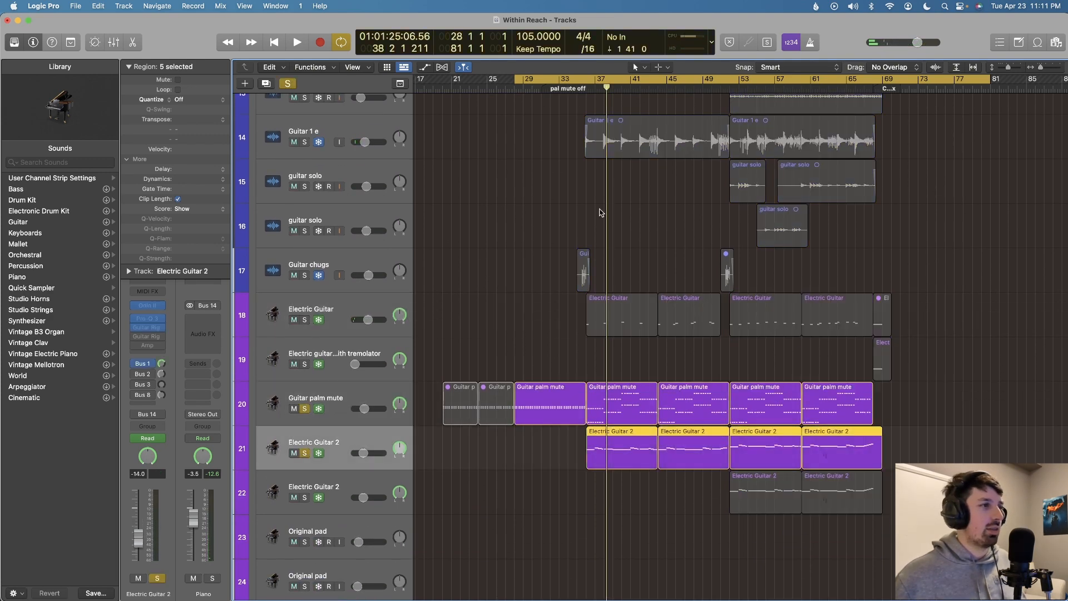
pyautogui.click(594, 85)
pyautogui.press('space')
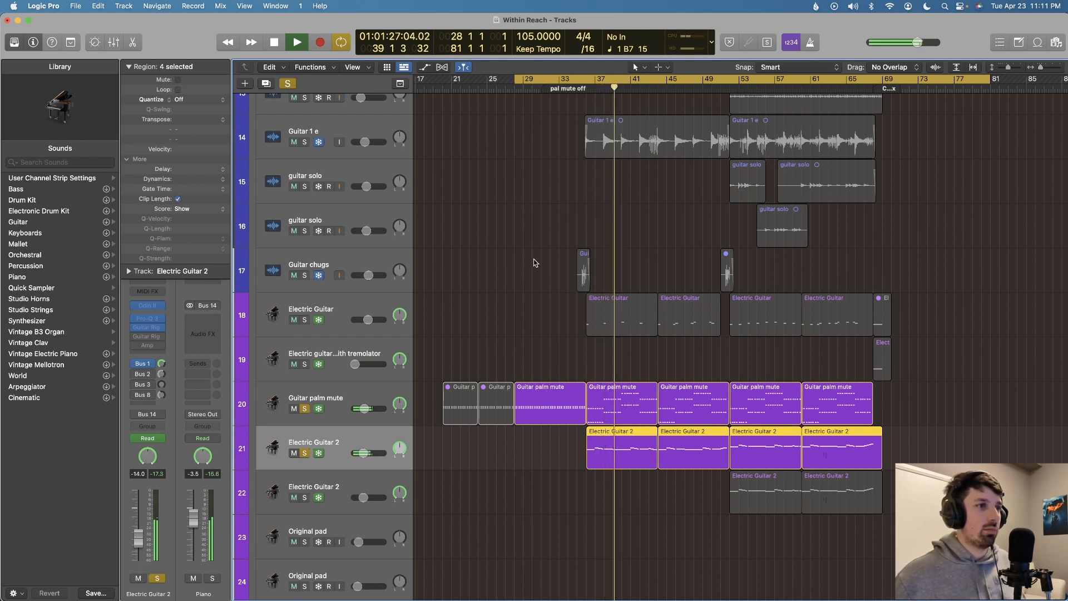
# Unsolo the Guitar palm mute track and play Electric Guitar 2 on its own from about bar 36.
pyautogui.press('space')
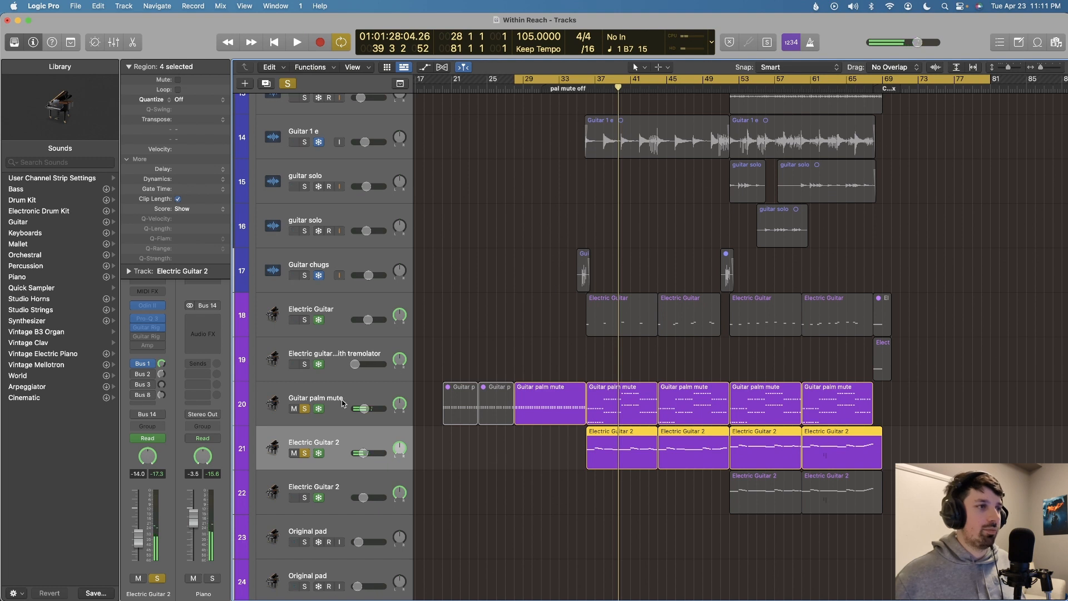
pyautogui.click(306, 410)
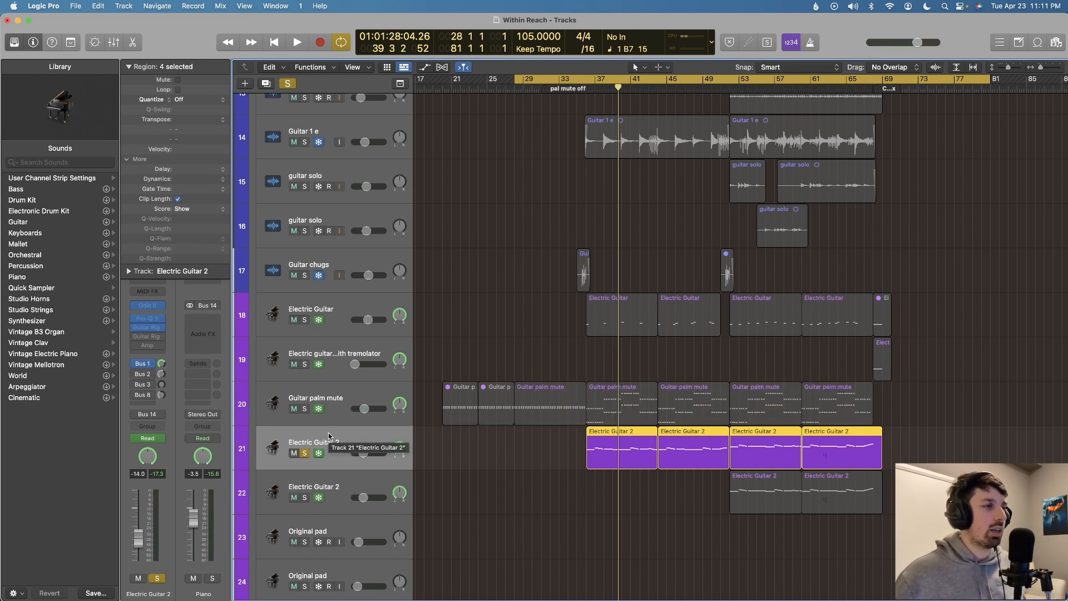
pyautogui.scroll(-3, 389, 423)
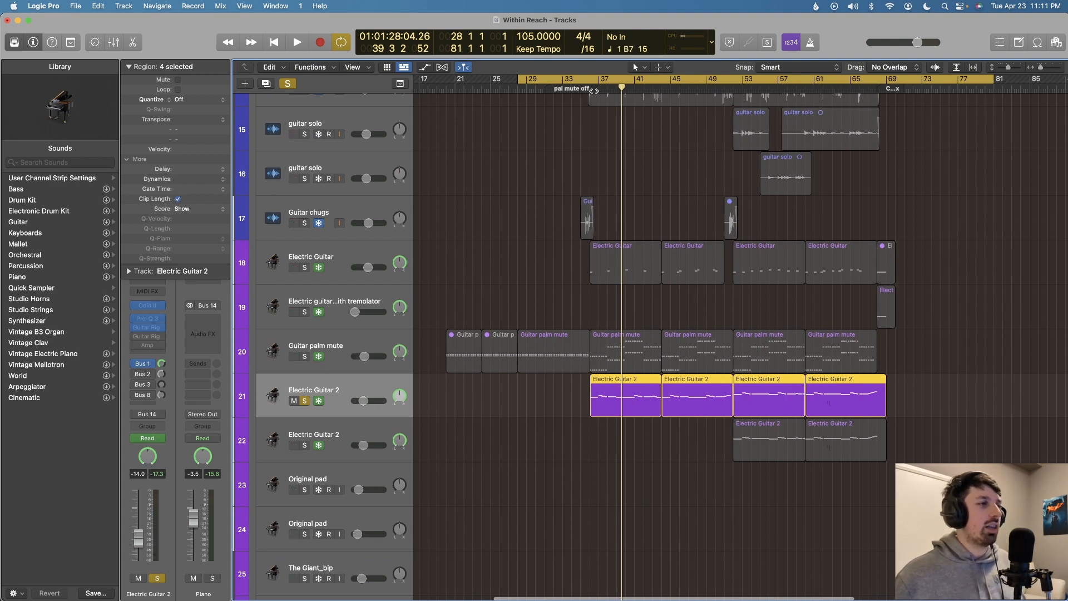
pyautogui.click(594, 90)
pyautogui.press('space')
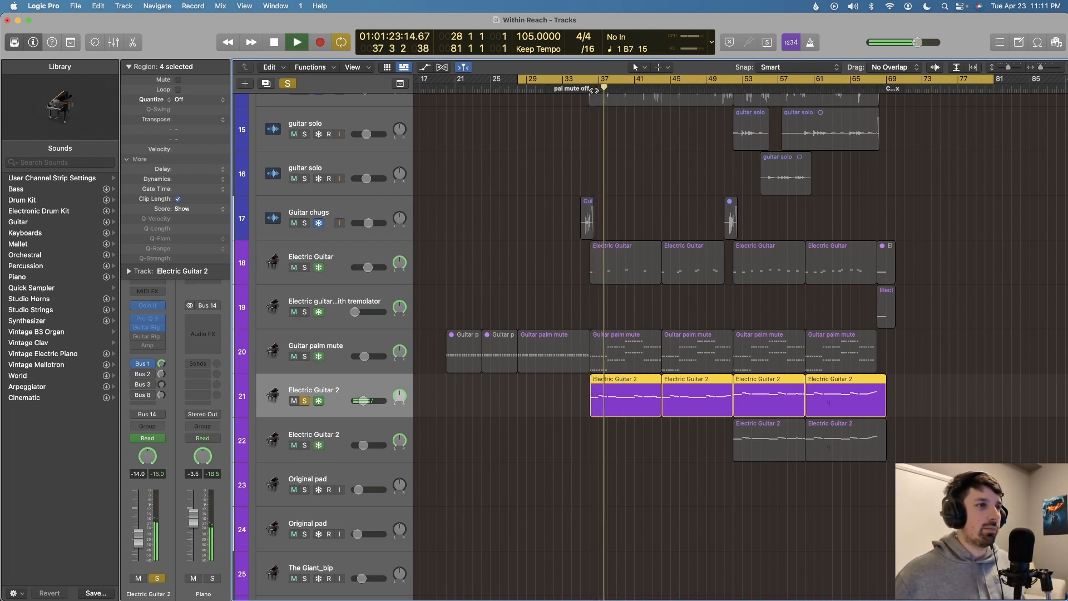
pyautogui.press('space')
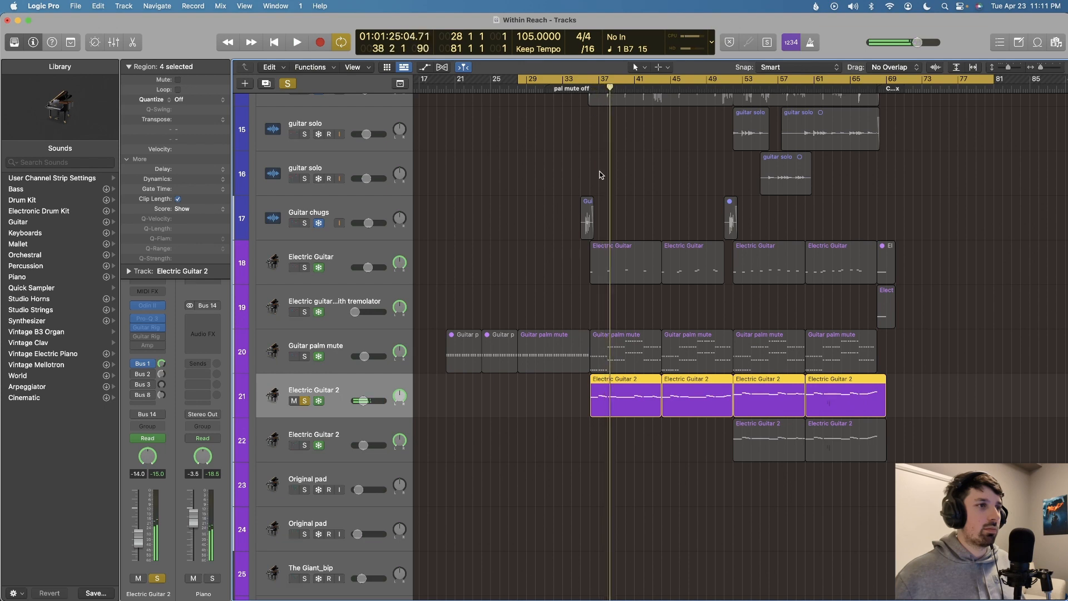
# Solo the Accoustic Guitar track in place of Electric Guitar 2 and play it from about bar 36.
pyautogui.scroll(-5, 601, 175)
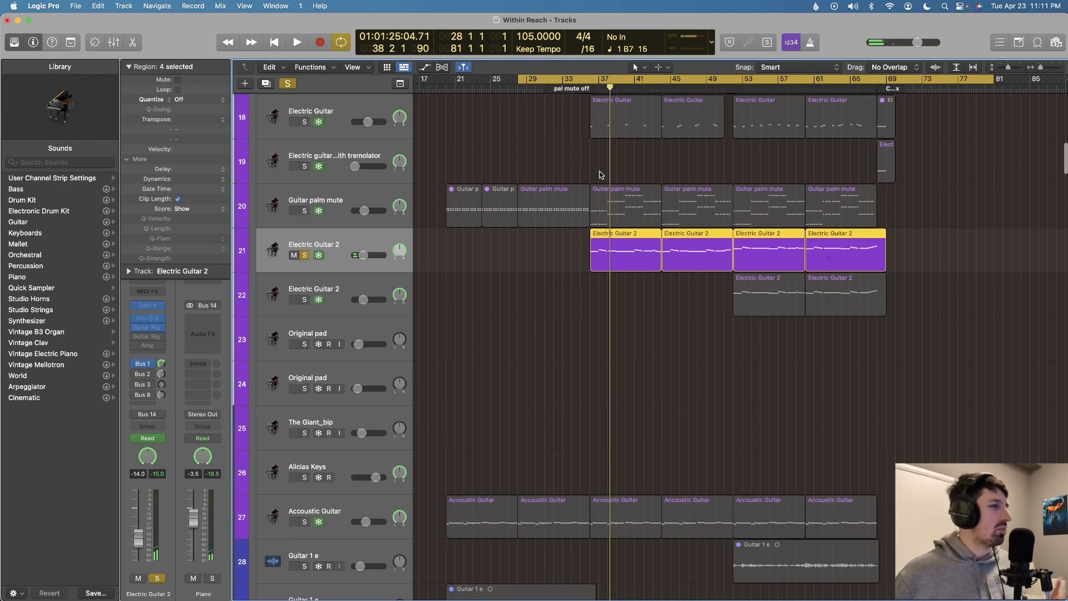
pyautogui.scroll(-3, 601, 174)
pyautogui.scroll(-1, 601, 175)
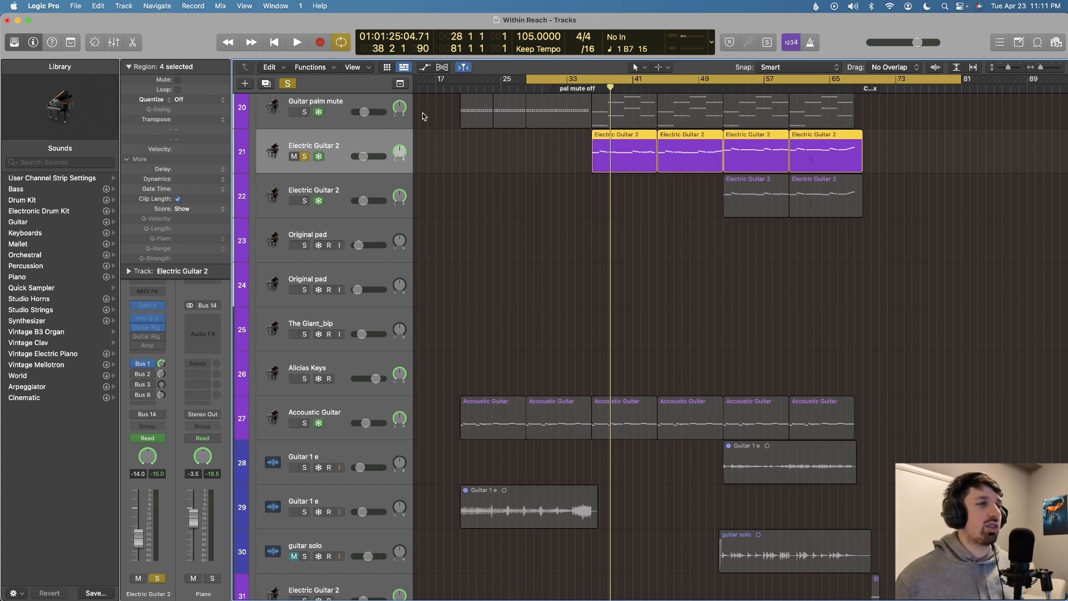
pyautogui.press('space')
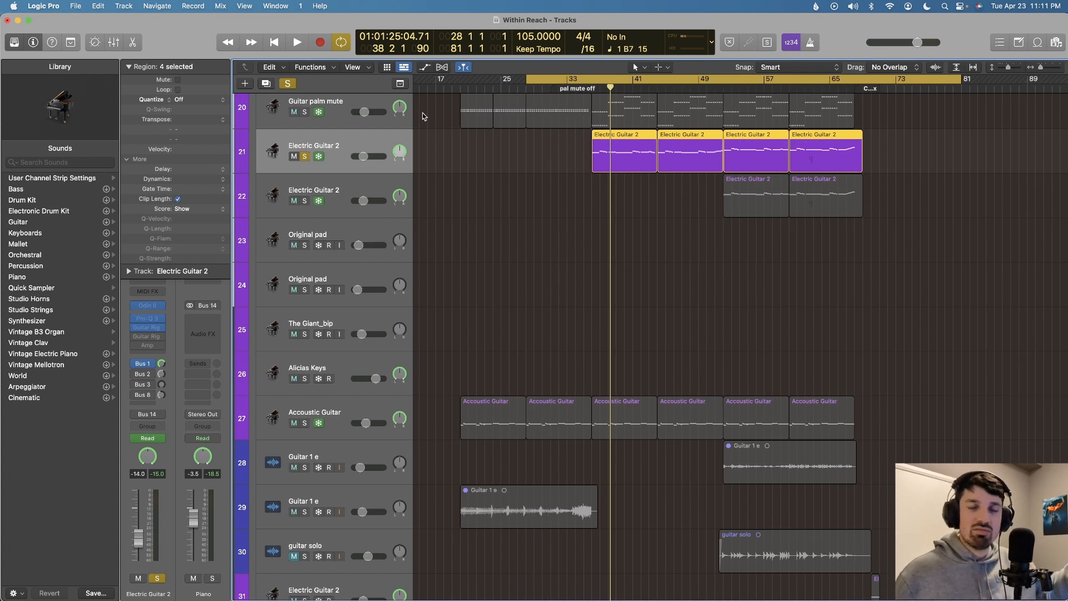
pyautogui.scroll(-2, 423, 116)
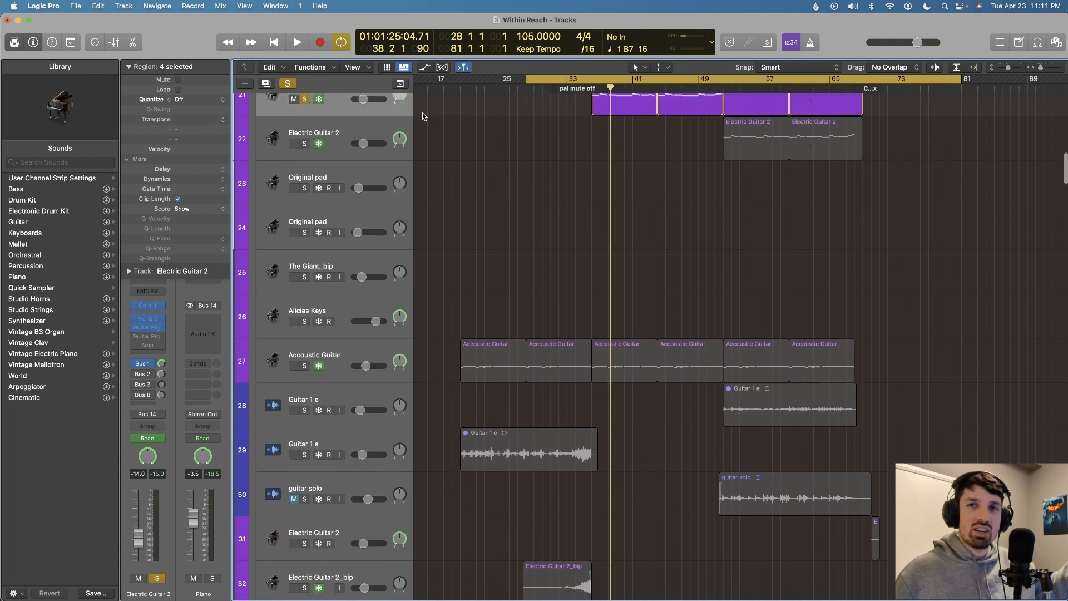
pyautogui.click(340, 359)
pyautogui.click(305, 98)
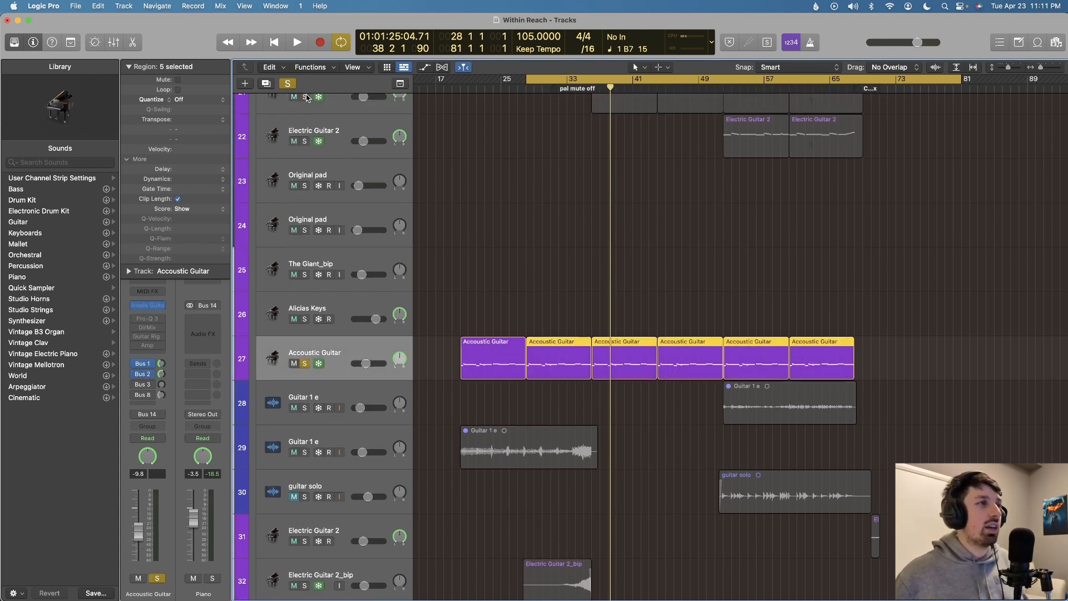
pyautogui.press('space')
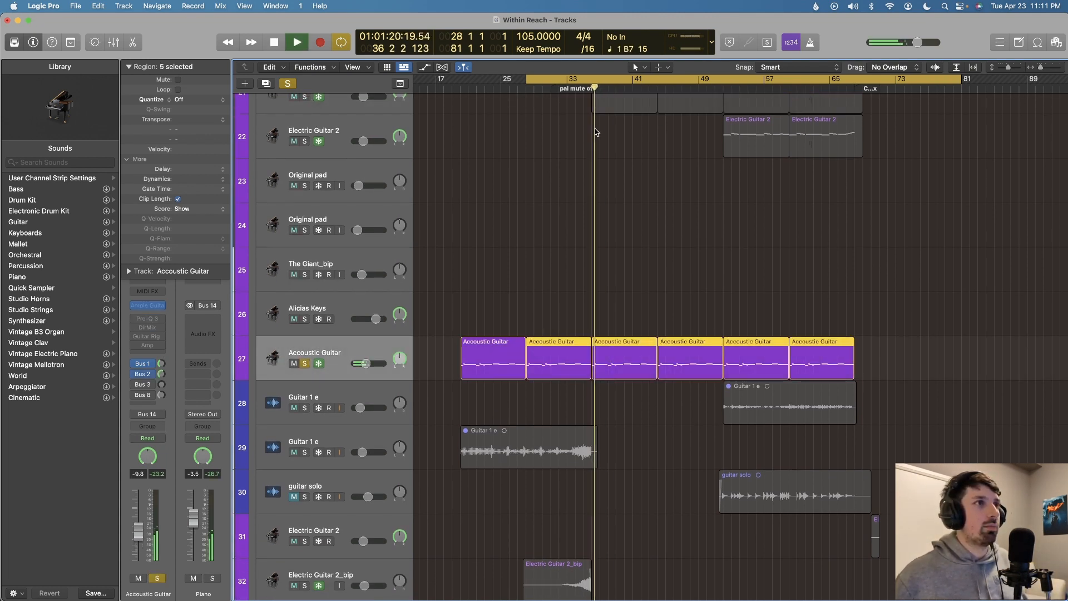
pyautogui.scroll(-10, 542, 240)
pyautogui.press('space')
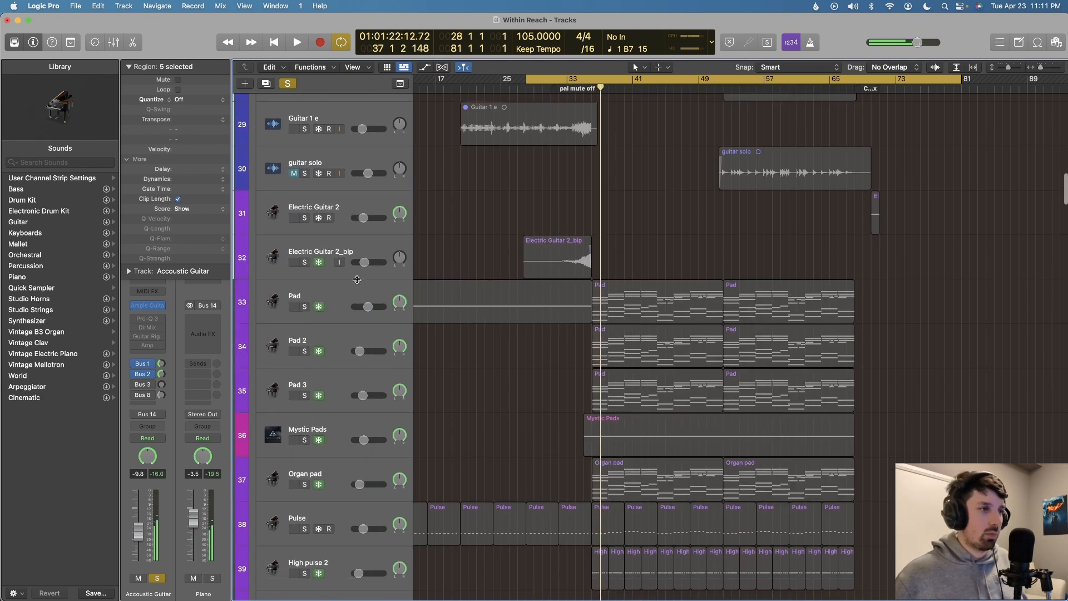
# Clear the current solo and play only Pad, Pad 2, Pad 3, Mystic Pads and Organ pad together.
pyautogui.click(291, 87)
pyautogui.moveTo(303, 307); pyautogui.dragTo(298, 474)
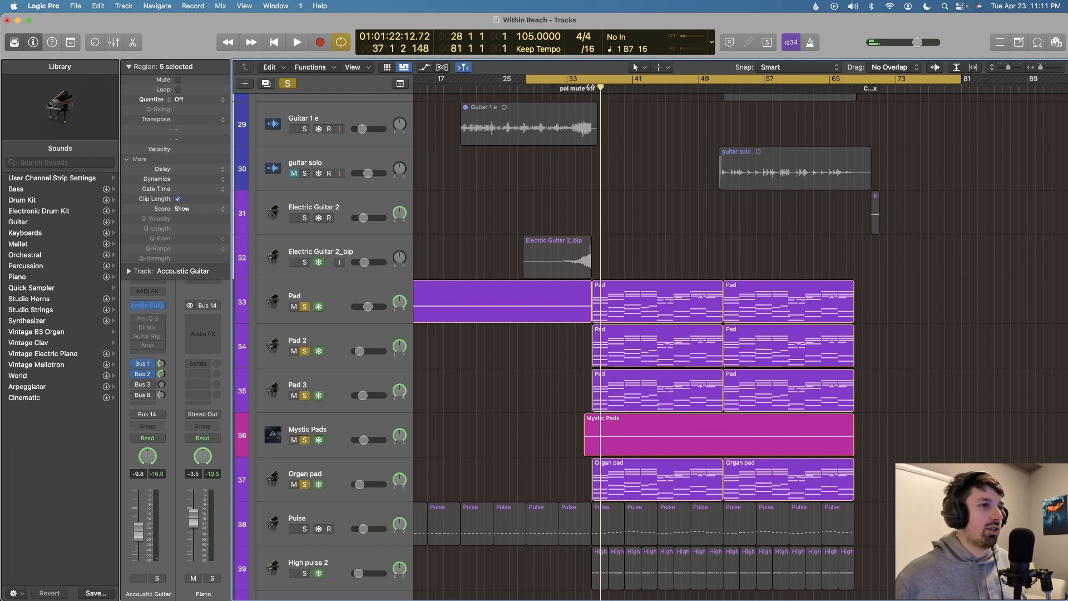
pyautogui.press('space')
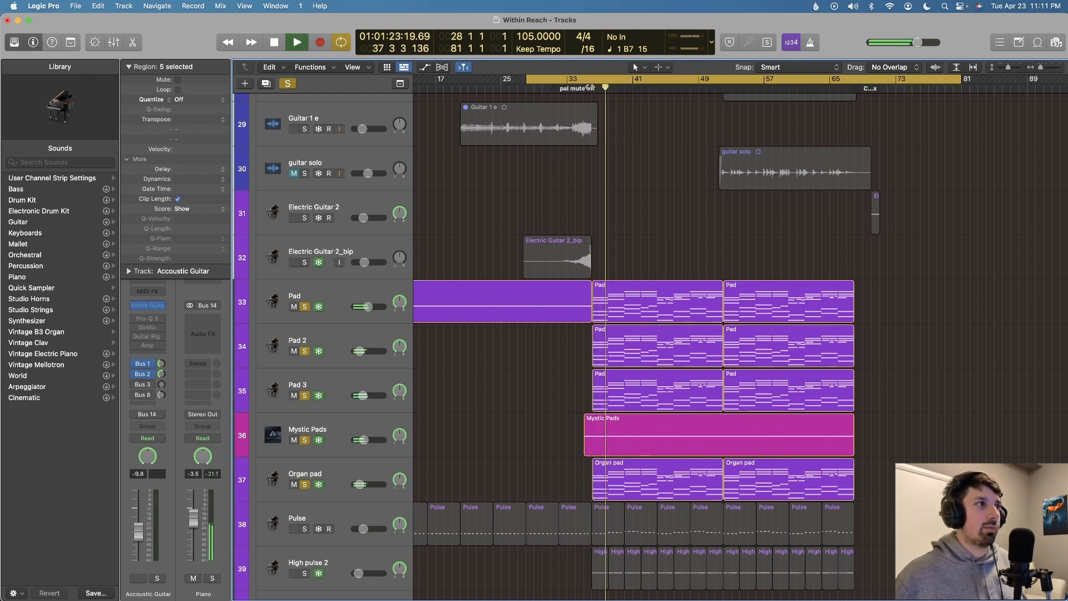
# Compare the pad layers without and with Mystic Pads during playback, and clear all solos.
pyautogui.click(304, 440)
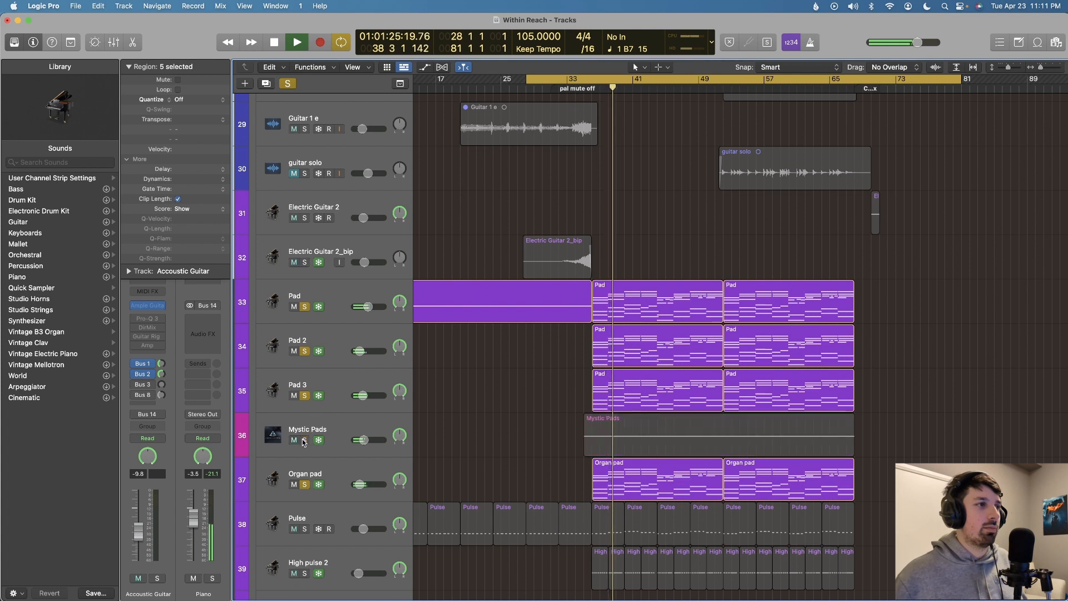
pyautogui.click(304, 440)
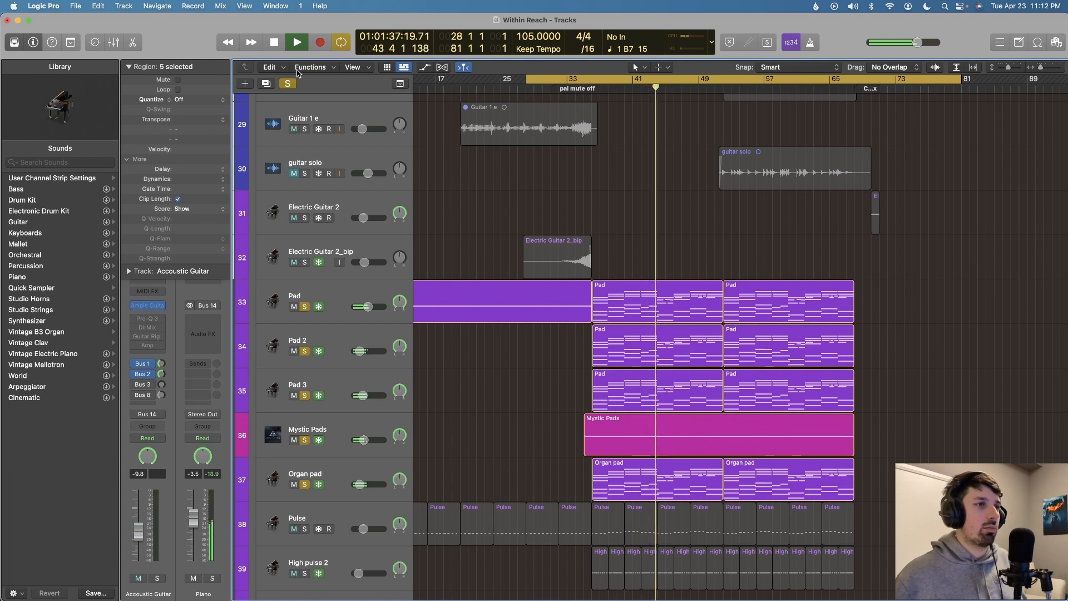
pyautogui.click(289, 84)
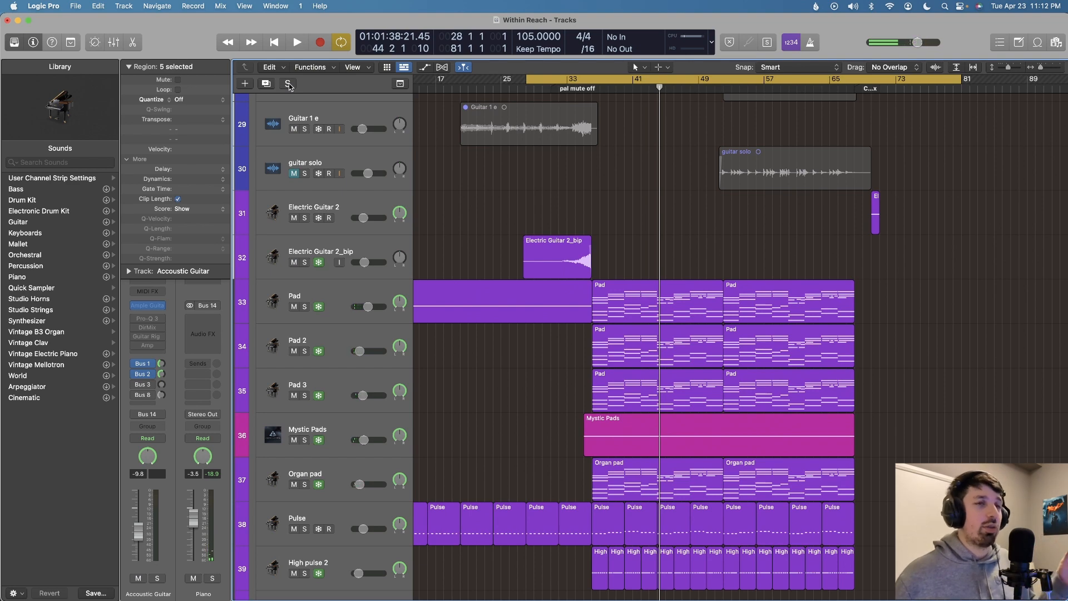
# Solo the Bass track and play excerpts of it from about bars 36, 38 and 41.
pyautogui.scroll(-3, 361, 223)
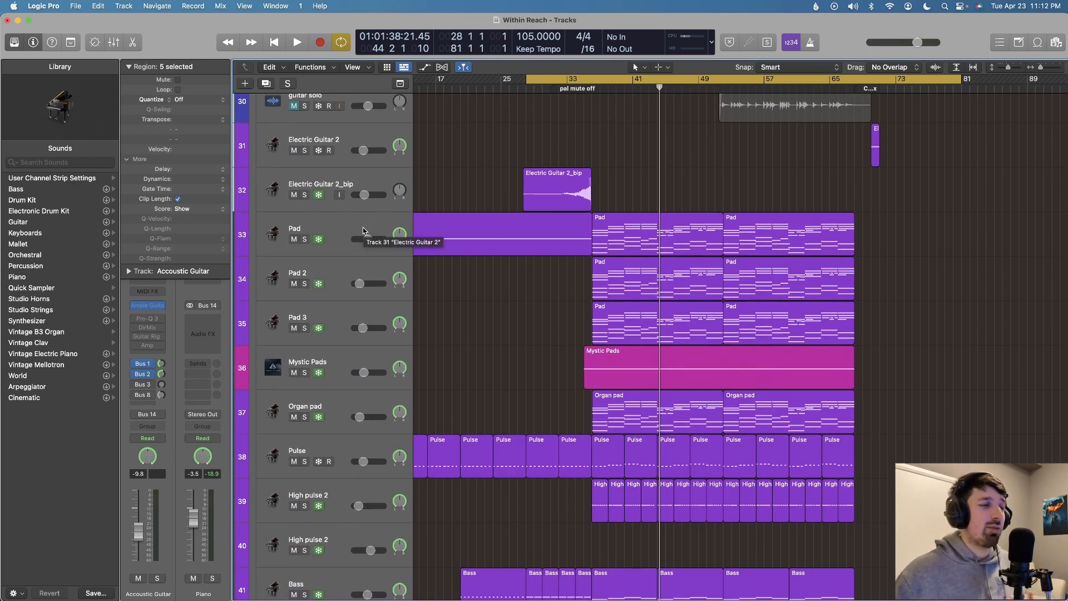
pyautogui.scroll(-10, 465, 221)
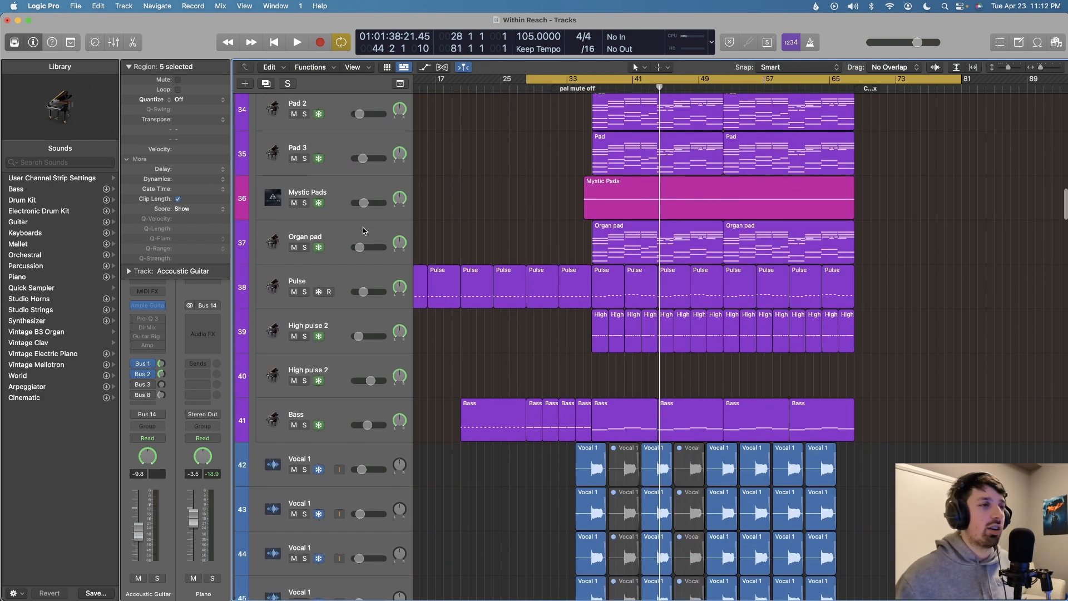
pyautogui.scroll(-2, 479, 217)
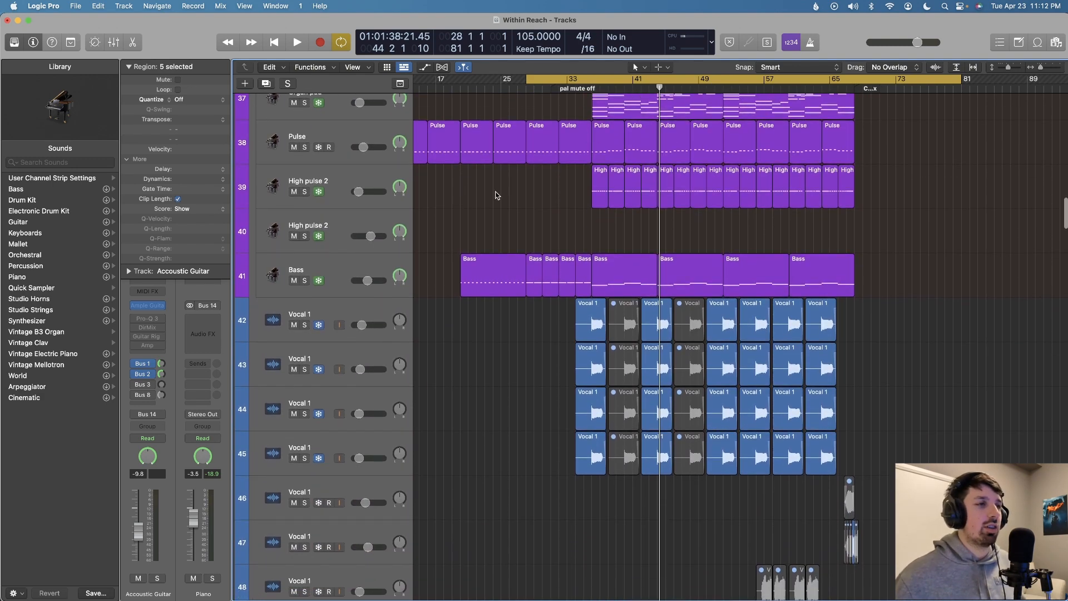
pyautogui.click(361, 264)
pyautogui.press('s')
pyautogui.click(593, 88)
pyautogui.press('space')
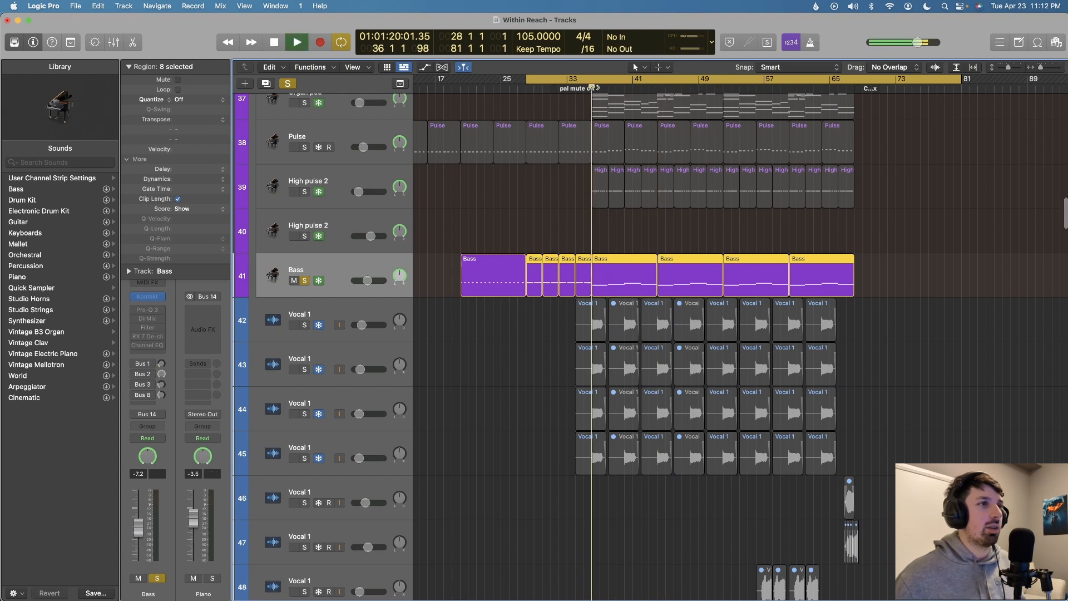
pyautogui.click(608, 89)
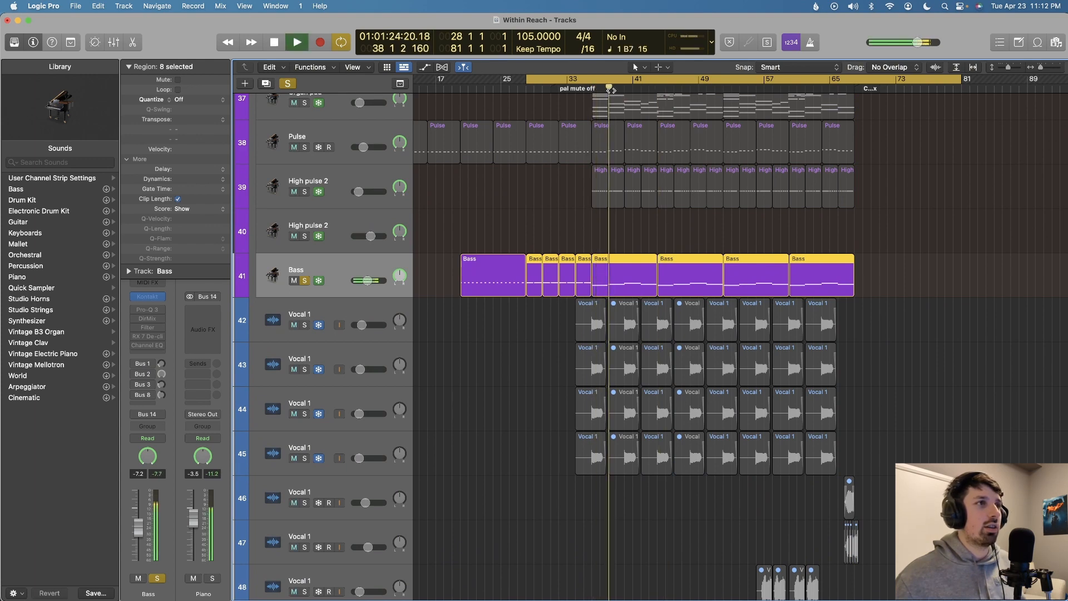
pyautogui.click(632, 89)
pyautogui.press('space')
# Turn off the Bass solo, select the first Vocal 1 track, and leave playback stopped.
pyautogui.press('s')
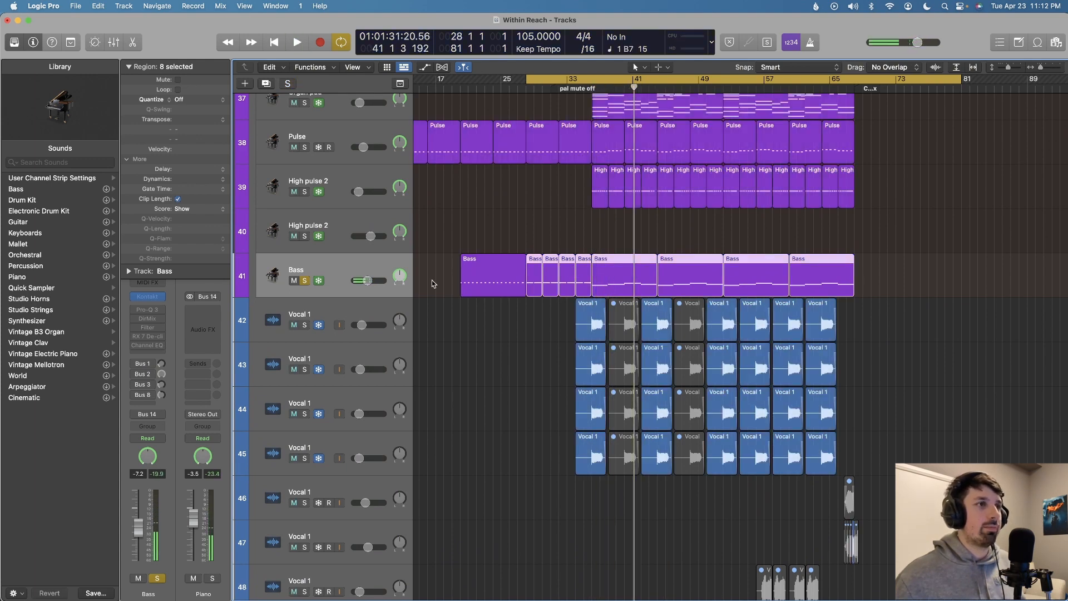
pyautogui.press('s')
pyautogui.click(345, 304)
pyautogui.press('space')
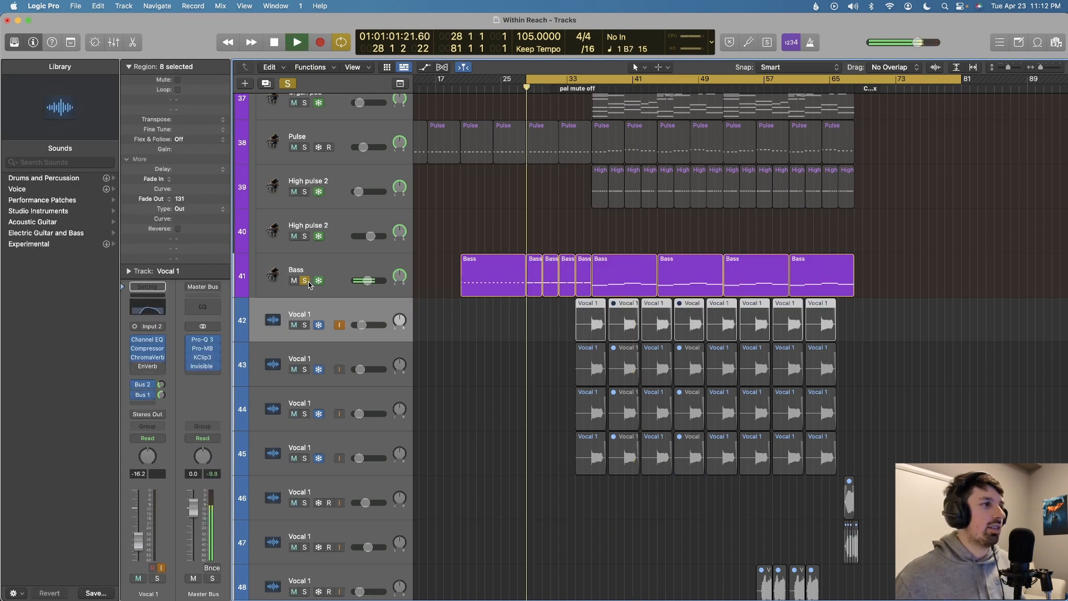
pyautogui.click(305, 281)
pyautogui.press('space')
# Solo the four Vocal 1 tracks 42 to 45 and play them from about bar 35.
pyautogui.scroll(-2, 434, 357)
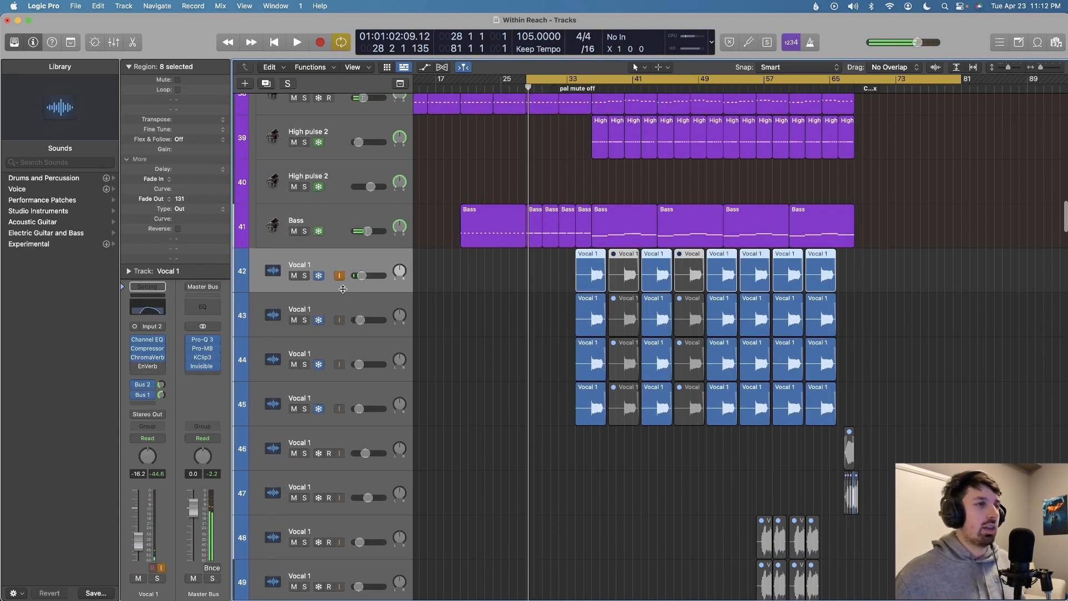
pyautogui.moveTo(305, 277); pyautogui.dragTo(306, 420)
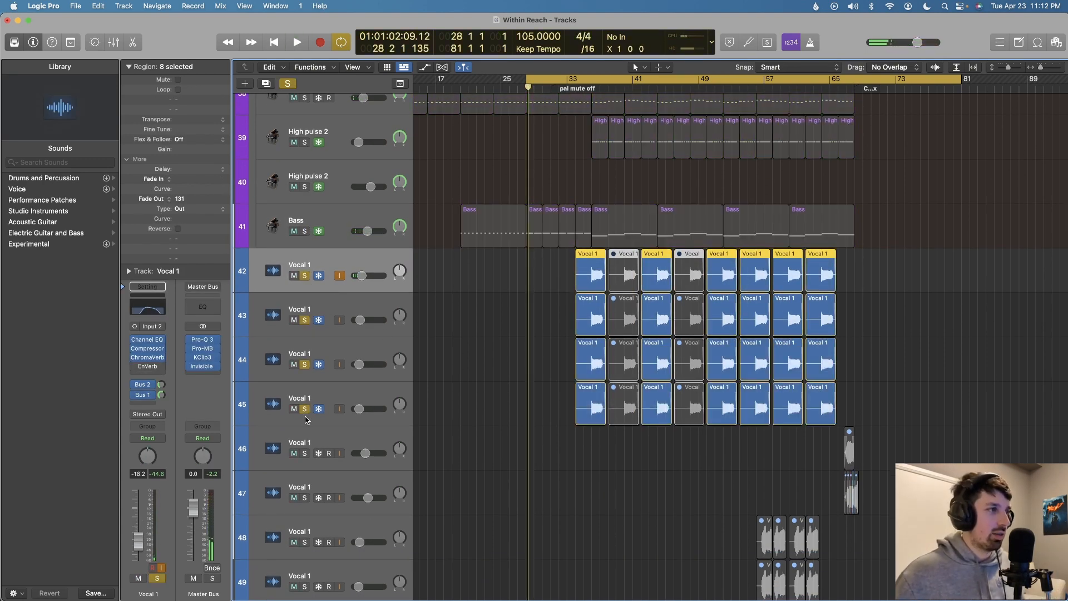
pyautogui.hscroll(1, 340, 409)
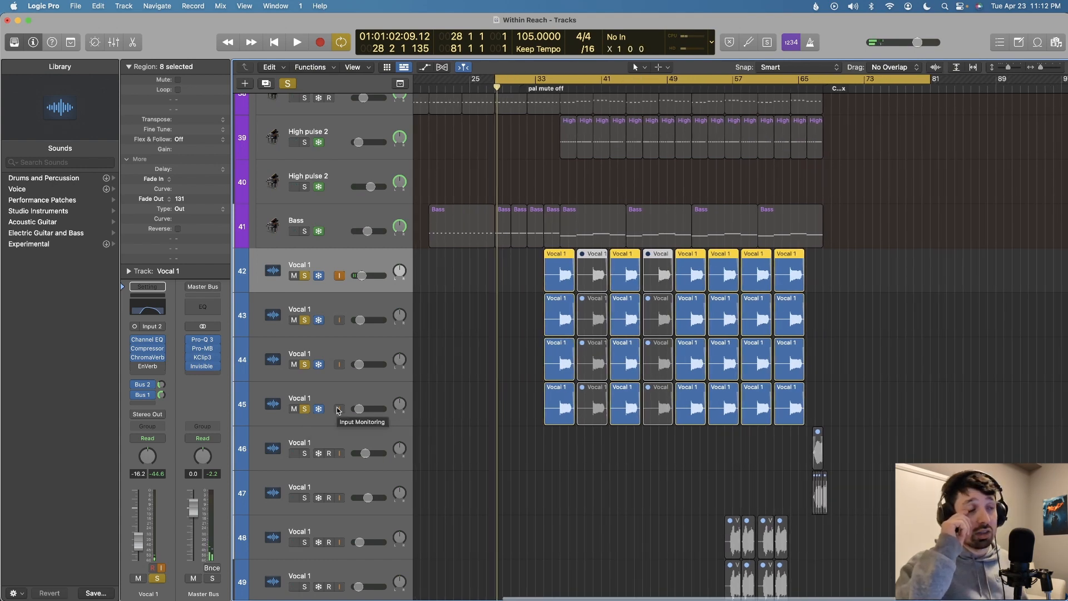
pyautogui.press('super+Right')
pyautogui.press('super+Right')
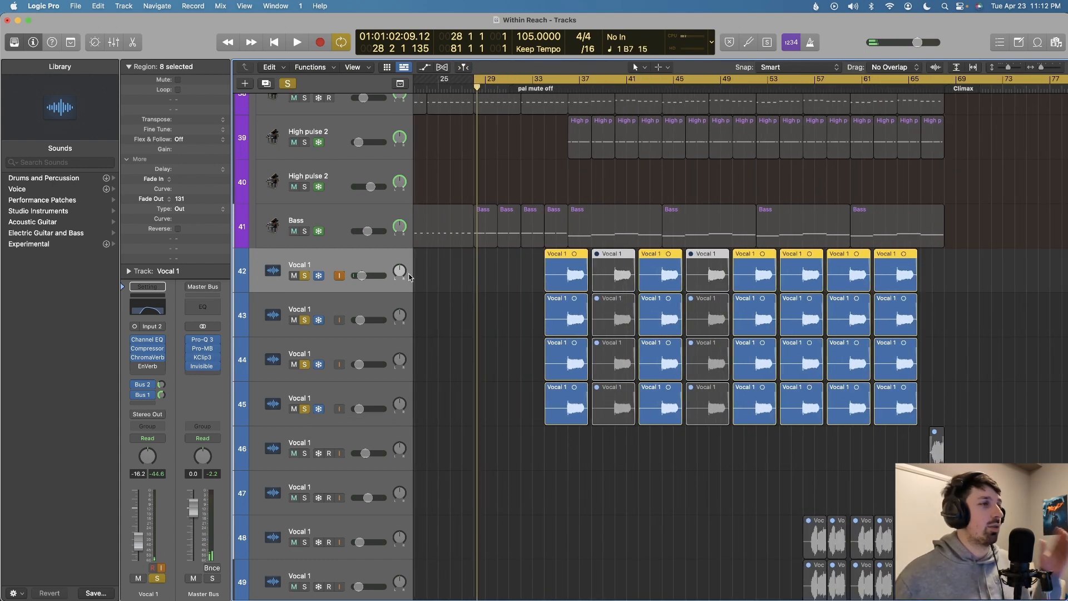
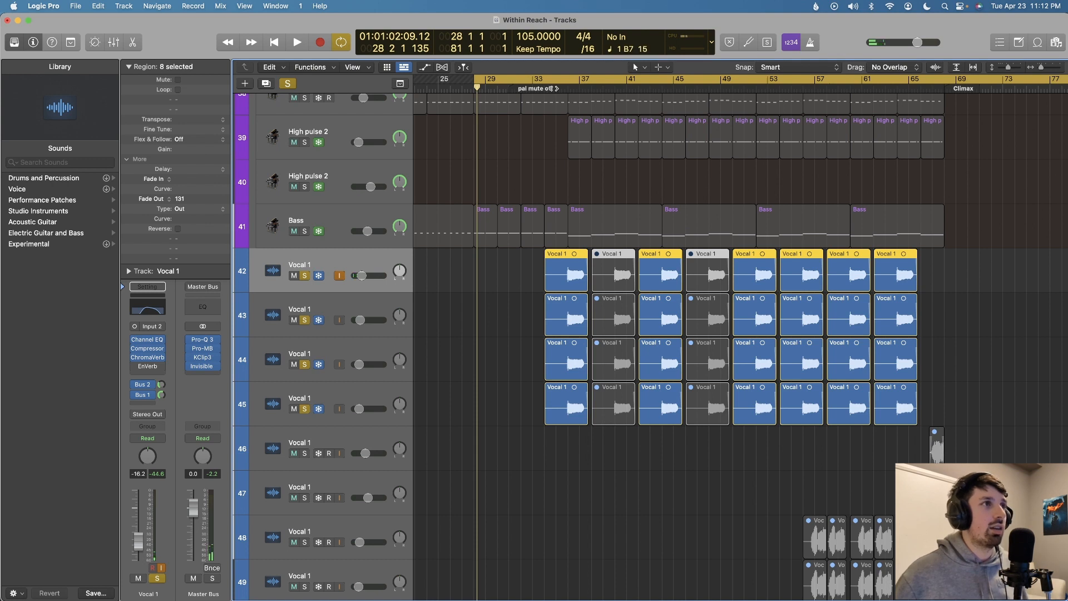
pyautogui.click(558, 89)
pyautogui.press('space')
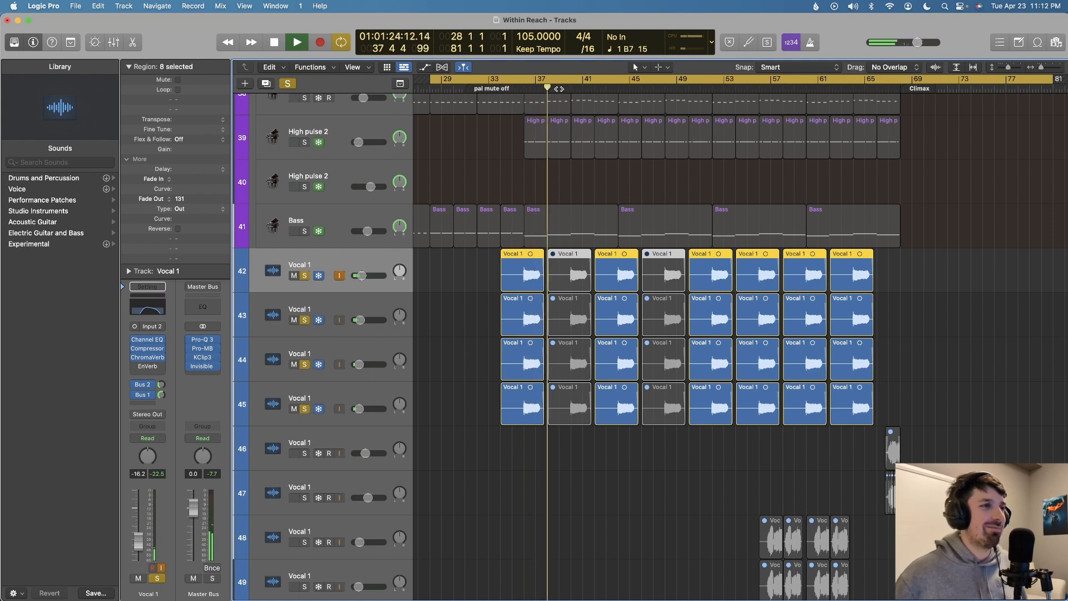
pyautogui.press('space')
# Clear the vocal solos, solo the Short Strings stack, and play it from bar 36 while viewing its tracks.
pyautogui.scroll(-10, 562, 185)
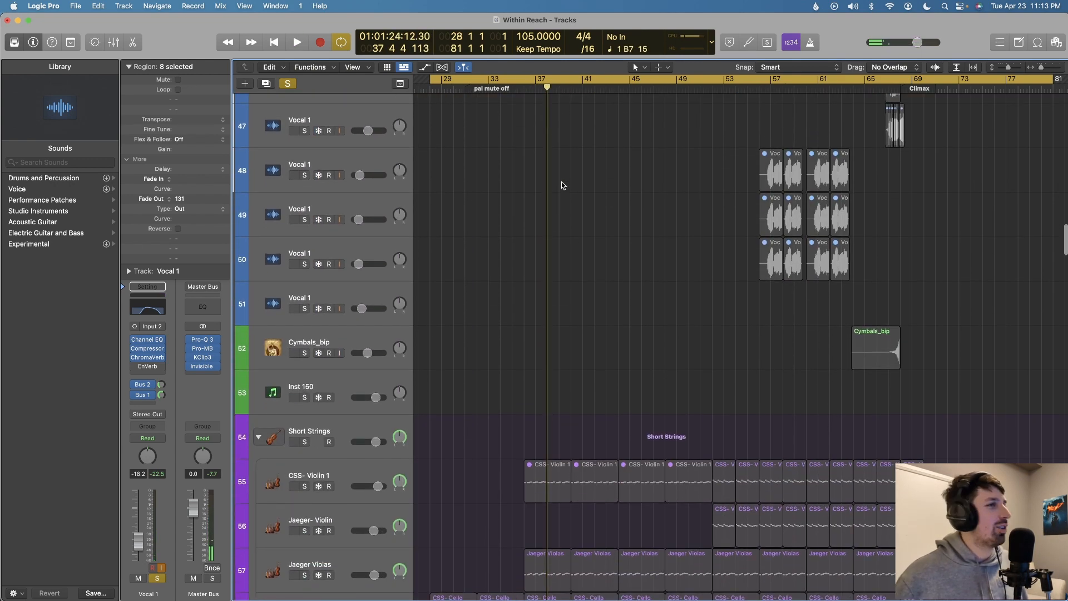
pyautogui.scroll(-4, 562, 185)
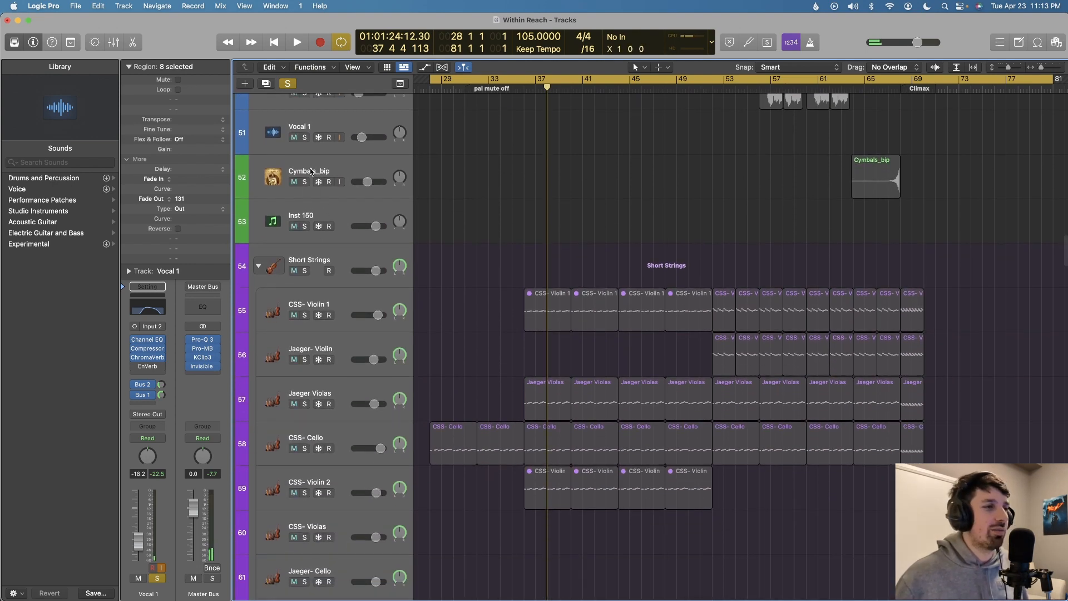
pyautogui.click(288, 84)
pyautogui.scroll(-1, 388, 141)
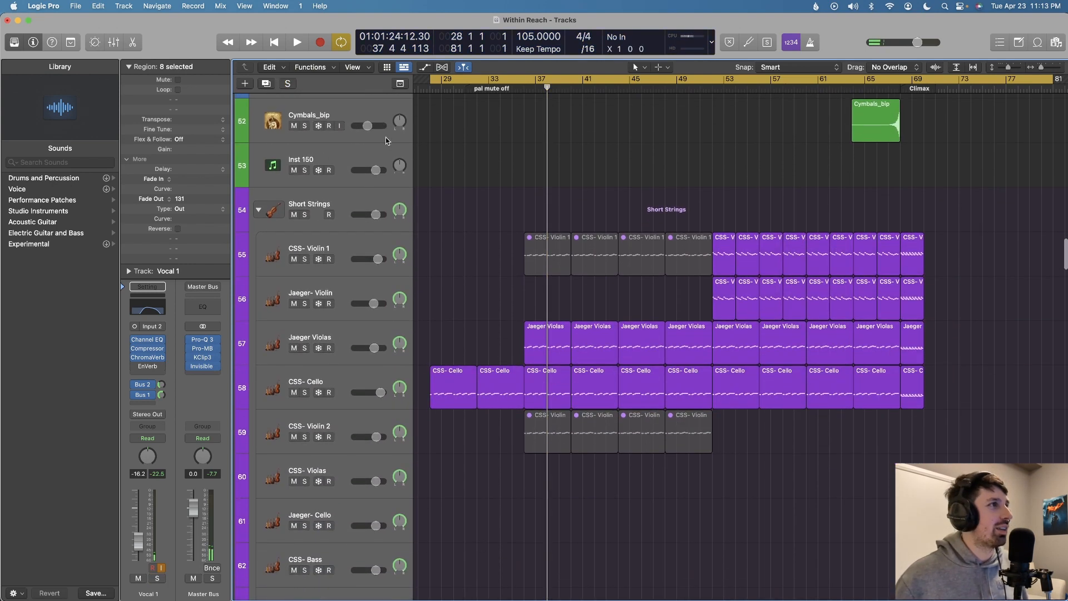
pyautogui.click(304, 215)
pyautogui.click(529, 84)
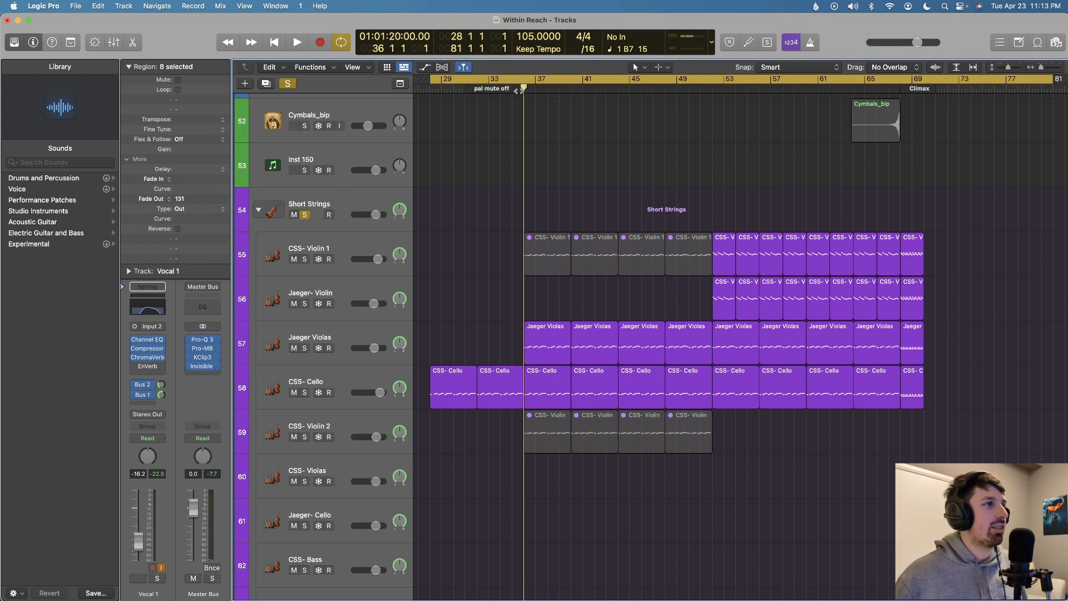
pyautogui.press('space')
pyautogui.scroll(-1, 518, 177)
pyautogui.scroll(-3, 518, 177)
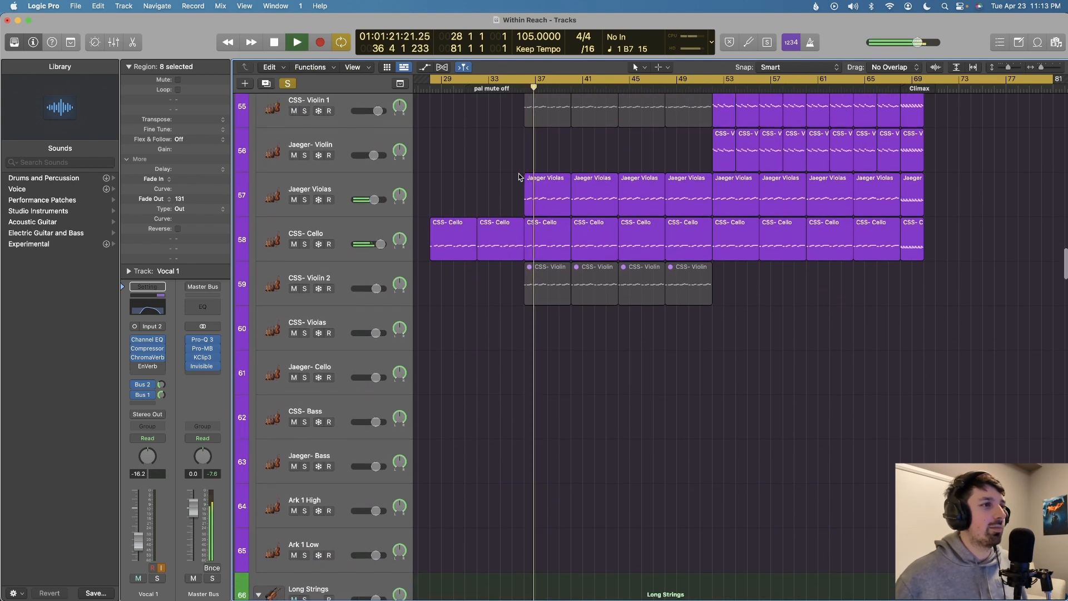
# Add the Long Strings stack to the solo and play the strings from about bar 38 to bar 44.
pyautogui.scroll(-10, 519, 177)
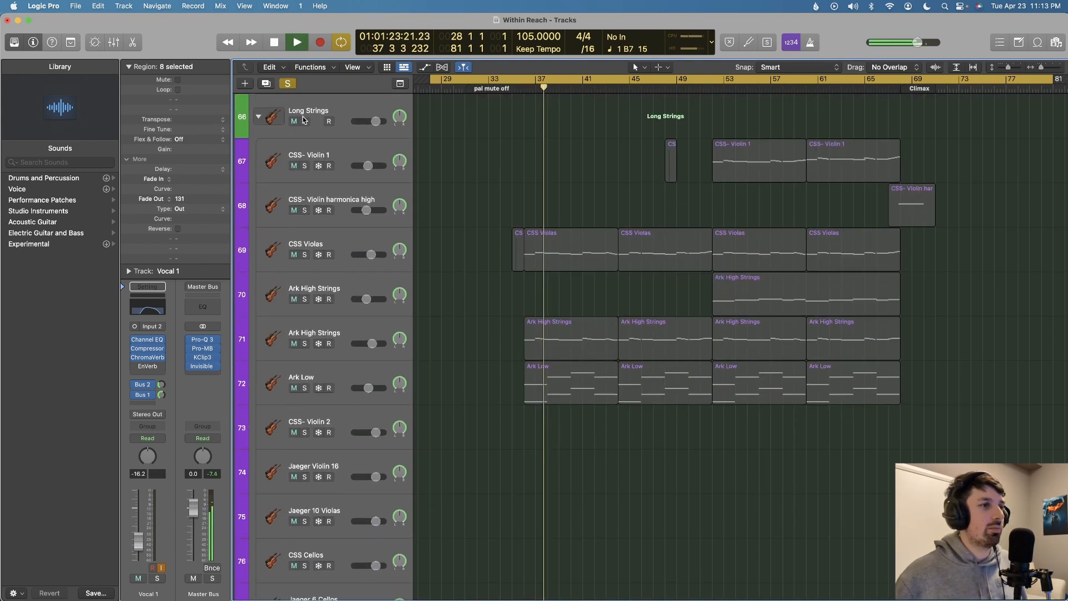
pyautogui.click(305, 121)
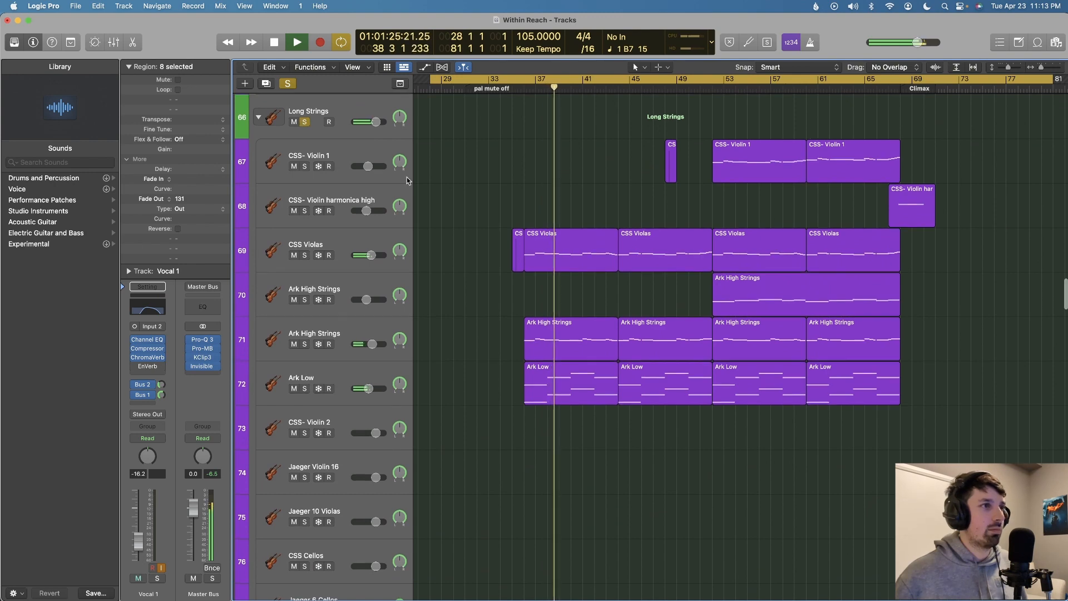
pyautogui.scroll(-8, 409, 181)
pyautogui.scroll(-10, 408, 179)
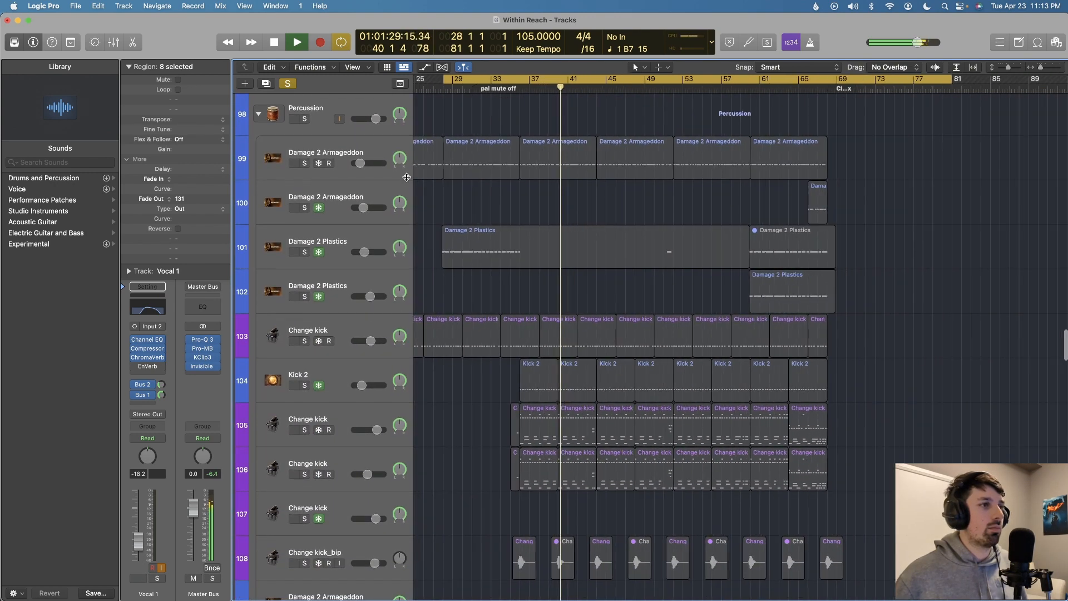
pyautogui.scroll(-3, 407, 179)
pyautogui.scroll(1, 407, 177)
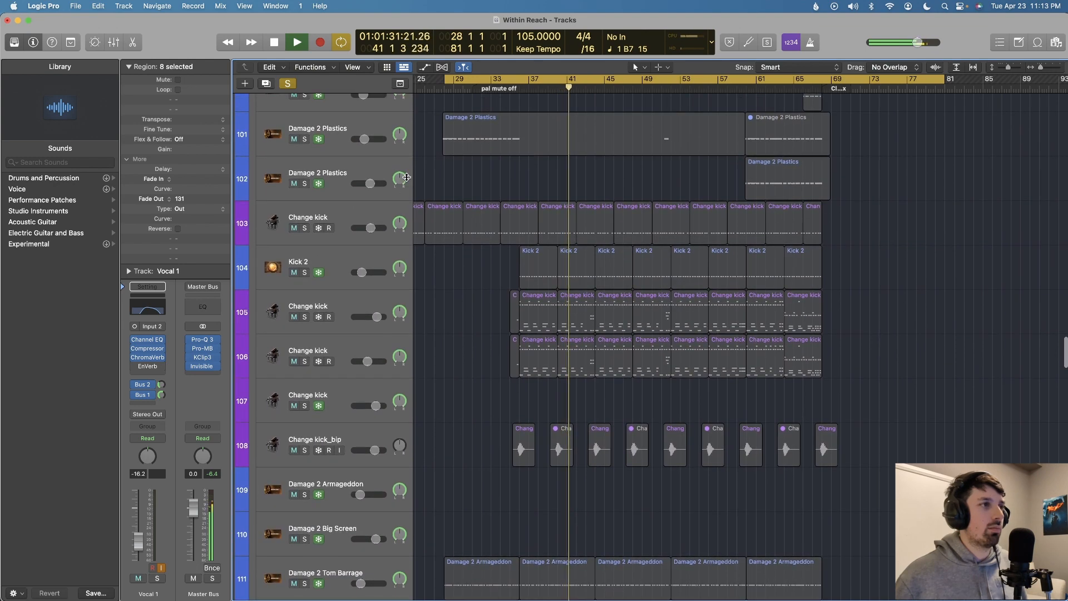
pyautogui.scroll(4, 365, 139)
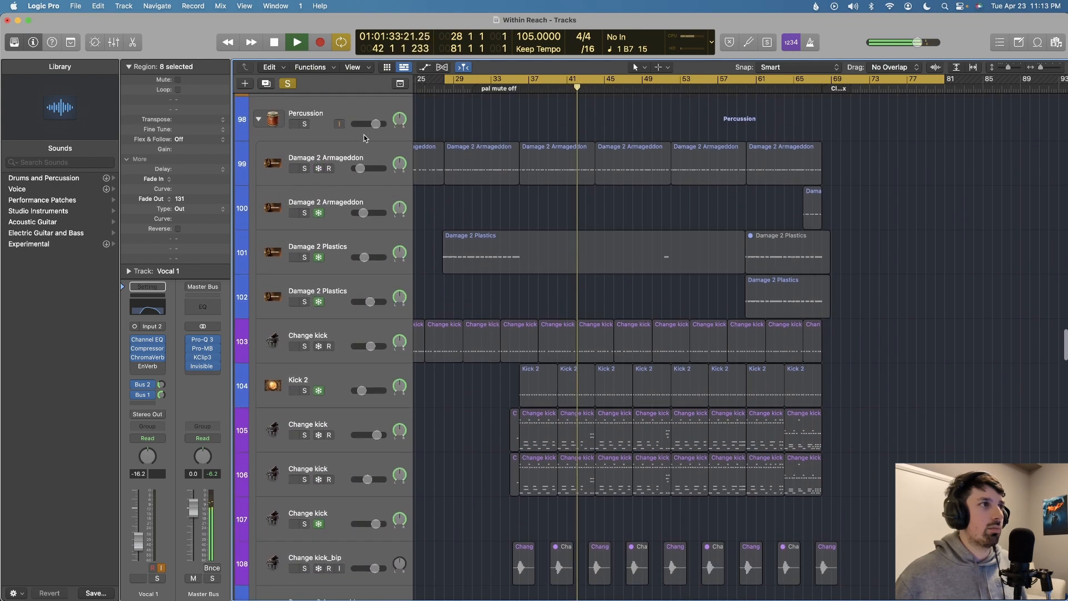
pyautogui.scroll(20, 417, 180)
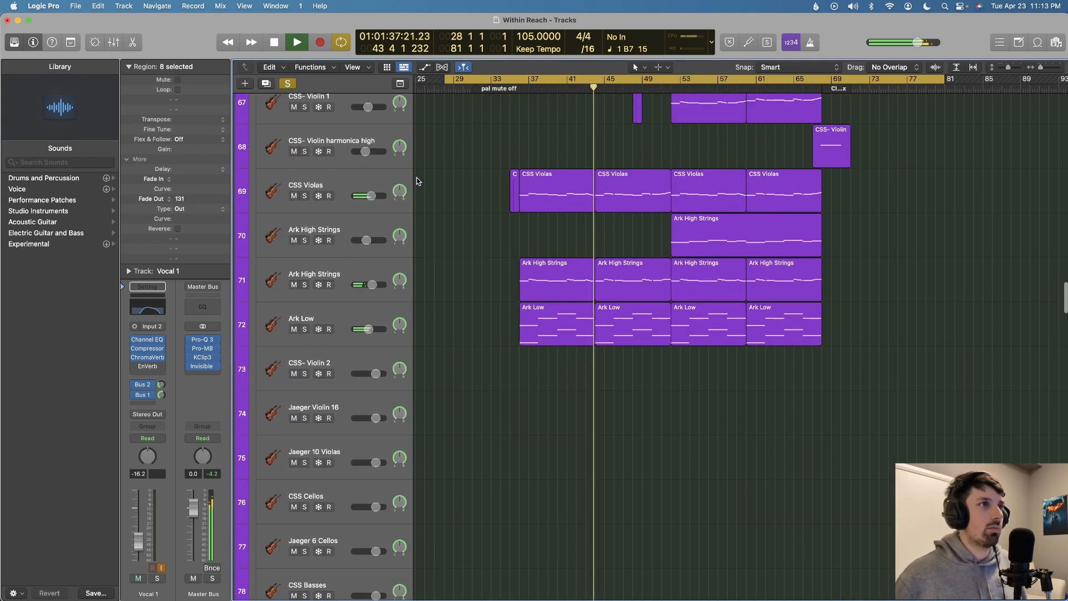
pyautogui.press('space')
# Clear the string solos, solo the Percussion stack, and play it from about bar 36 while viewing its tracks.
pyautogui.scroll(-12, 417, 179)
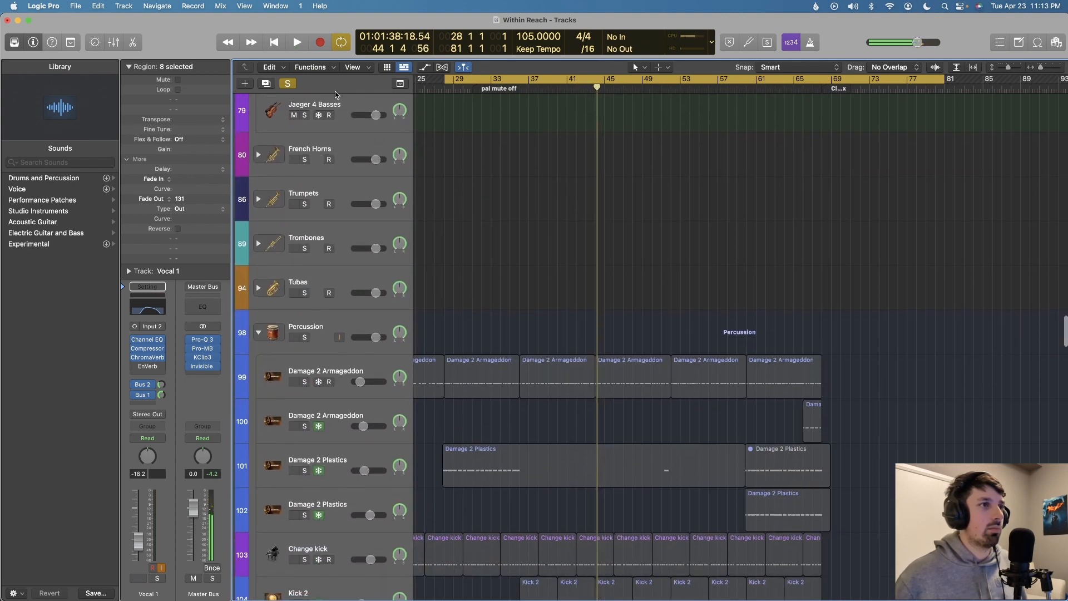
pyautogui.click(294, 84)
pyautogui.scroll(-3, 295, 94)
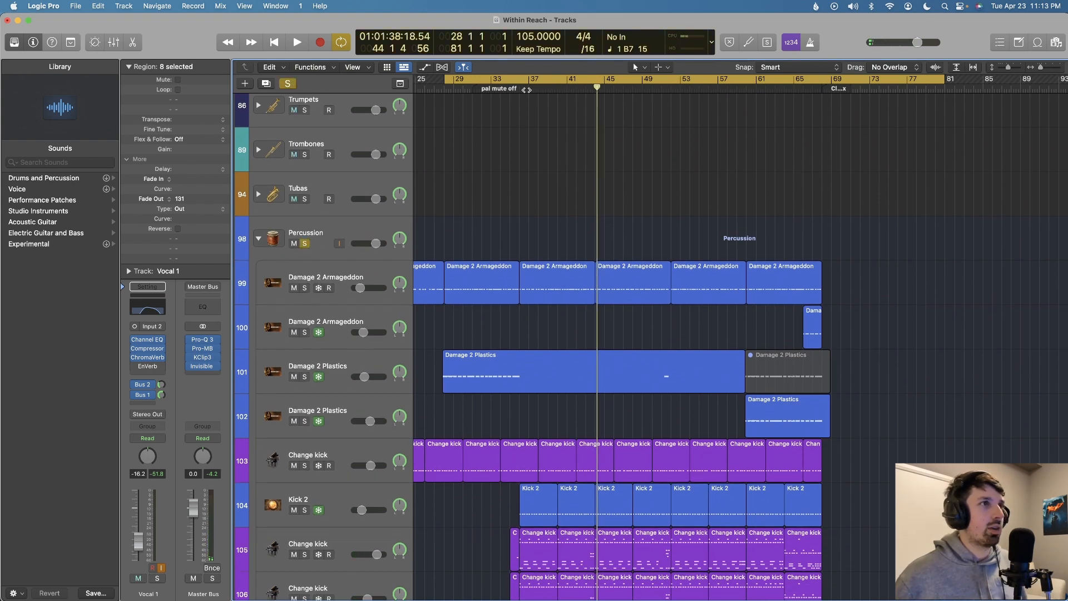
pyautogui.click(526, 89)
pyautogui.press('space')
pyautogui.scroll(-5, 525, 90)
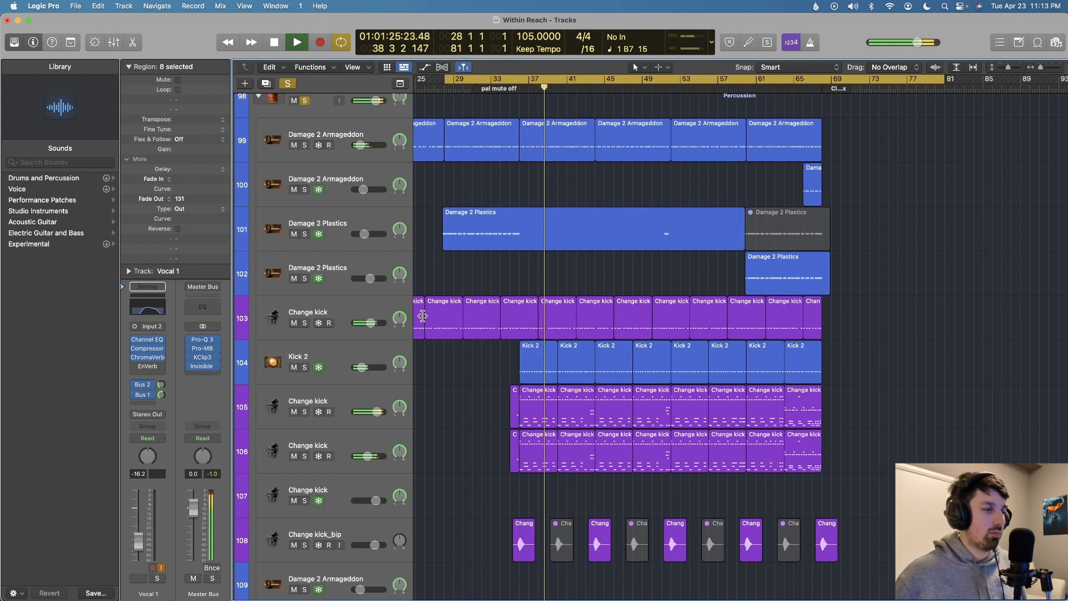
pyautogui.scroll(-3, 422, 316)
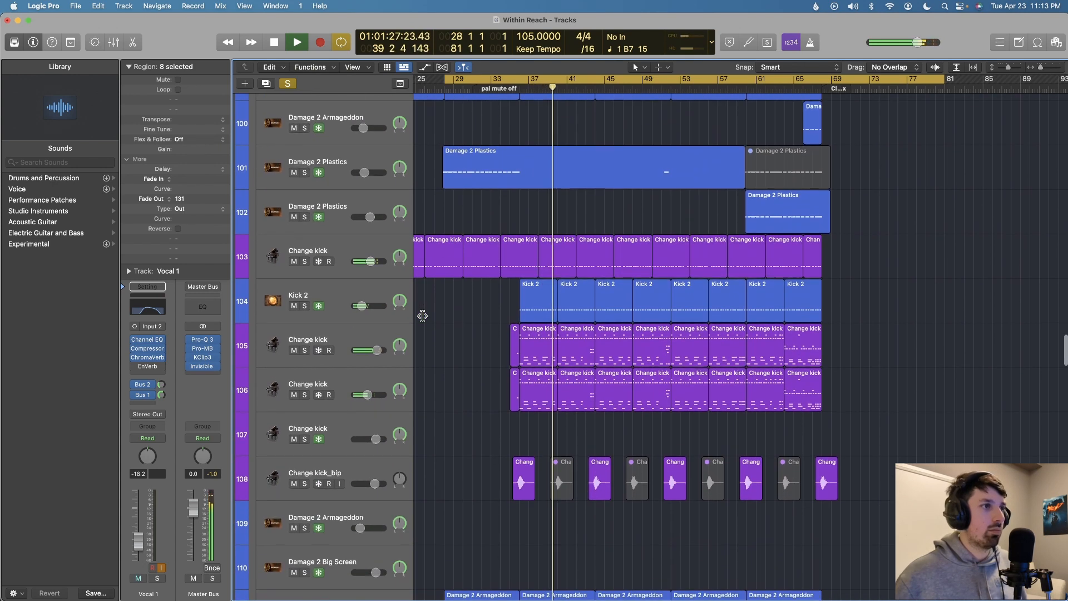
pyautogui.scroll(-10, 422, 316)
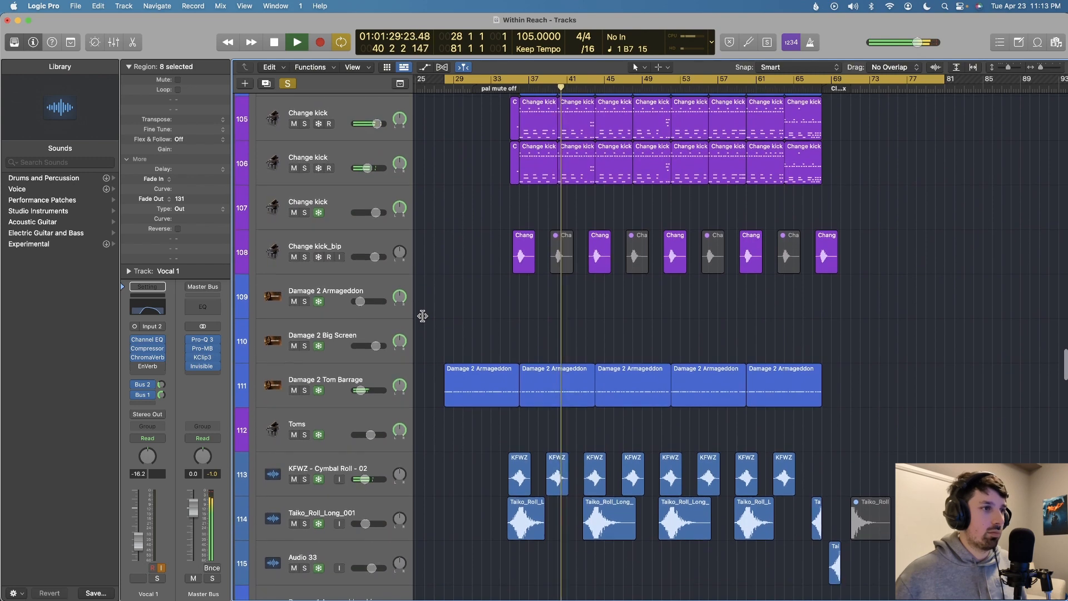
pyautogui.press('space')
# Isolate the Change kick_bip track 108 with solo and play its first hit from about bar 35.
pyautogui.scroll(-1, 423, 314)
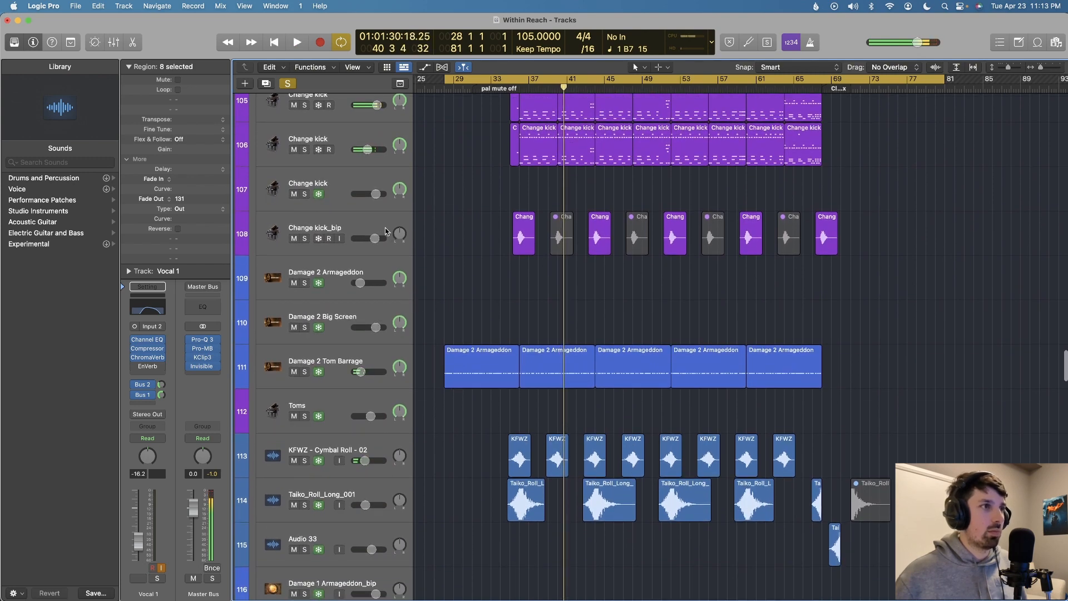
pyautogui.click(382, 228)
pyautogui.hotkey('ctrl', 's')
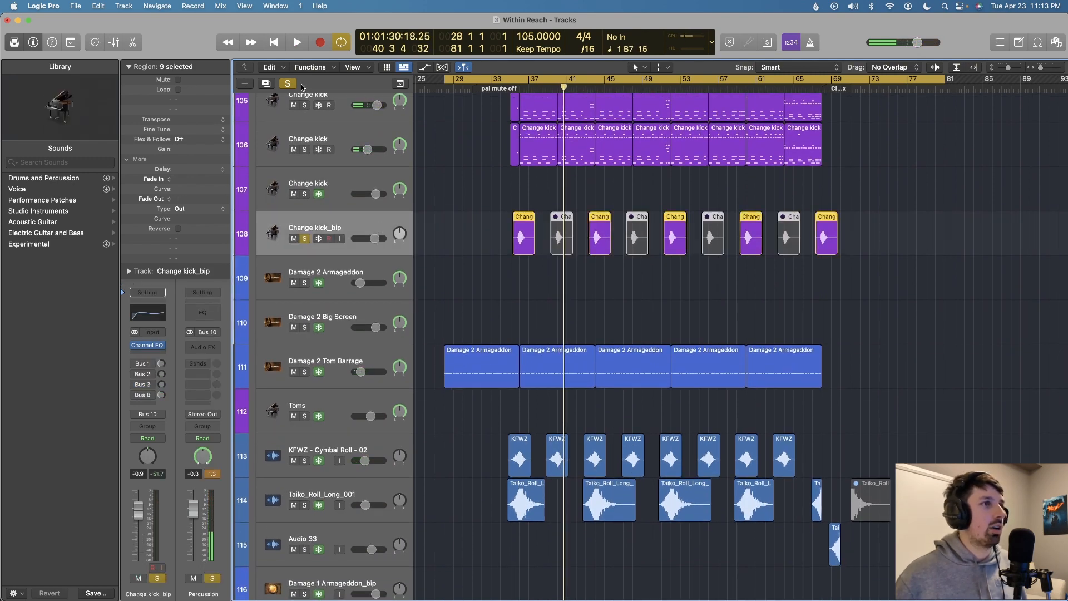
pyautogui.click(518, 89)
pyautogui.press('space')
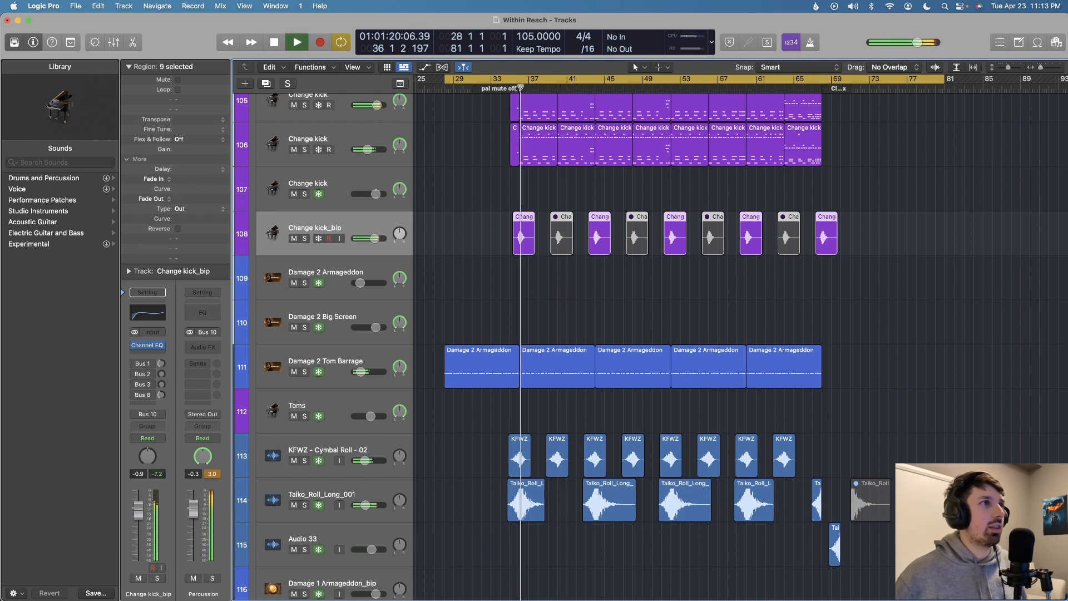
pyautogui.press('space')
pyautogui.press('s')
pyautogui.click(510, 88)
pyautogui.press('space')
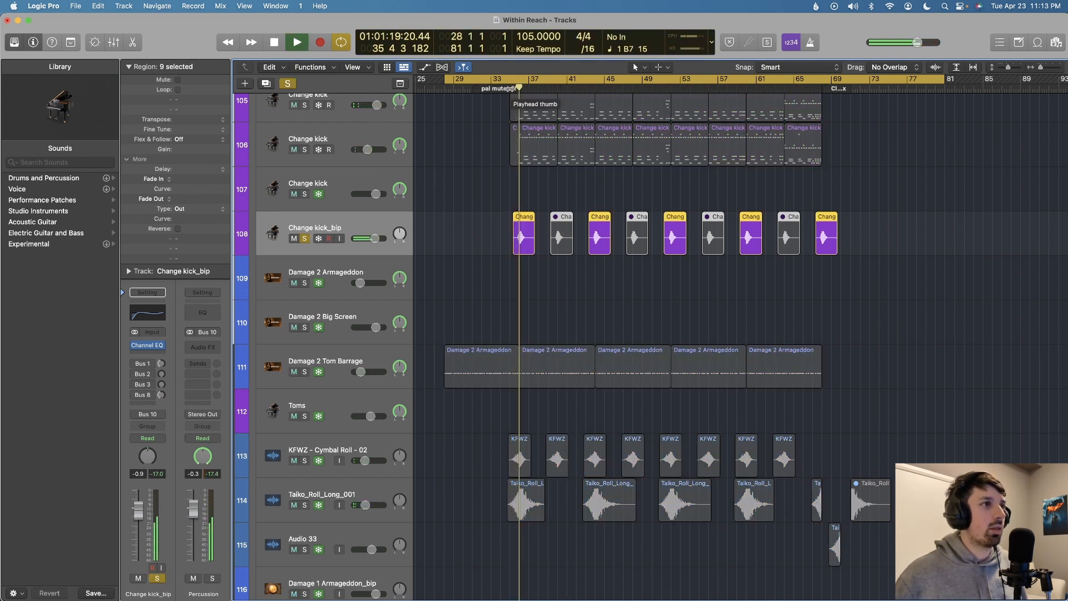
pyautogui.press('space')
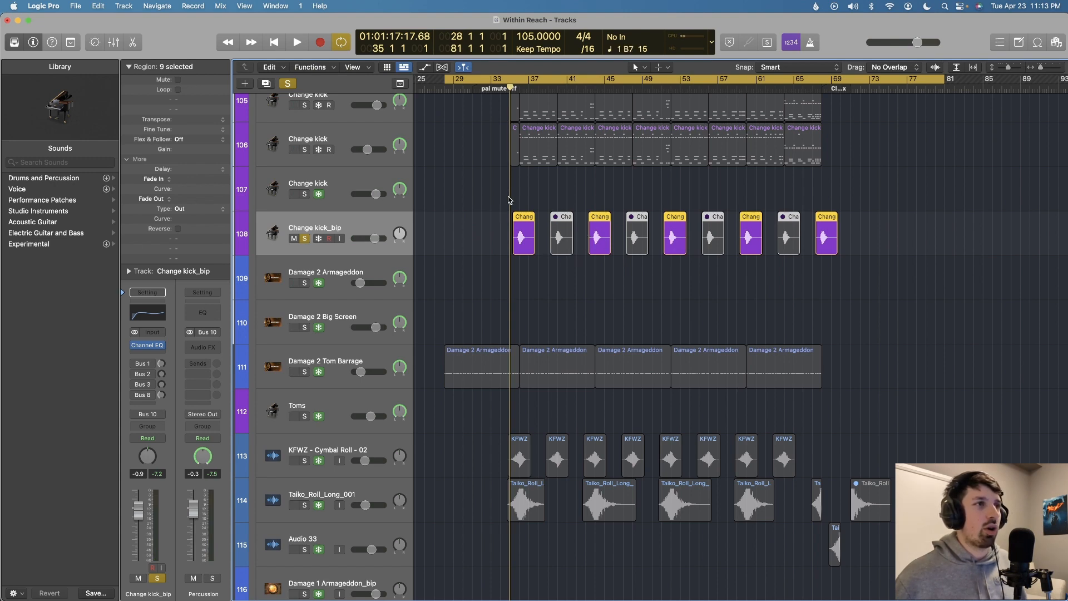
# Turn off the Change kick_bip solo, solo the KFWZ - Cymbal Roll - 02 track, and play it from bar 35.
pyautogui.press('s')
pyautogui.scroll(-3, 348, 402)
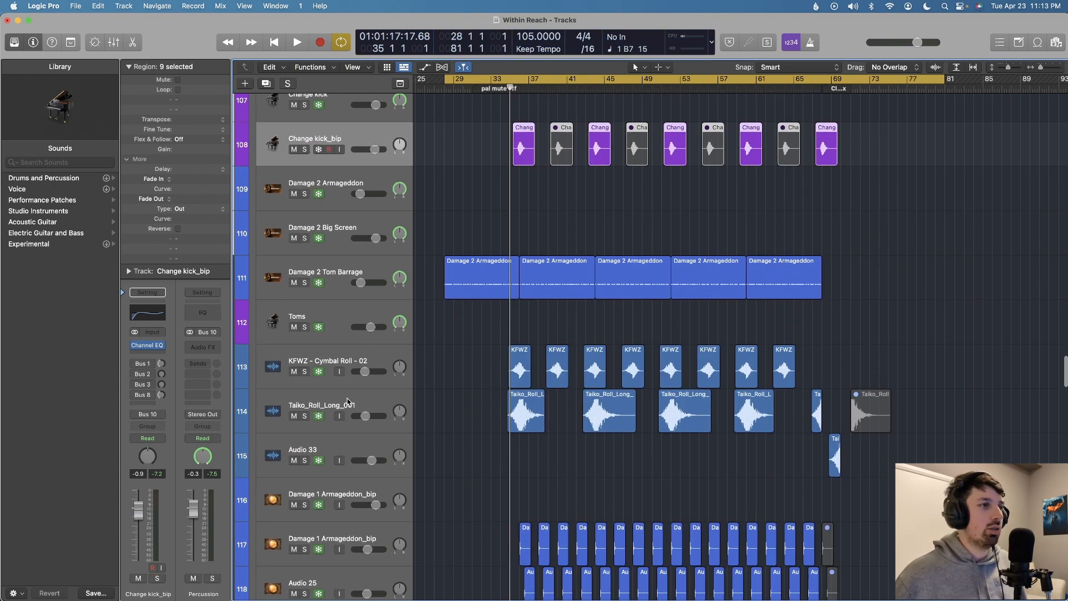
pyautogui.click(340, 371)
pyautogui.press('s')
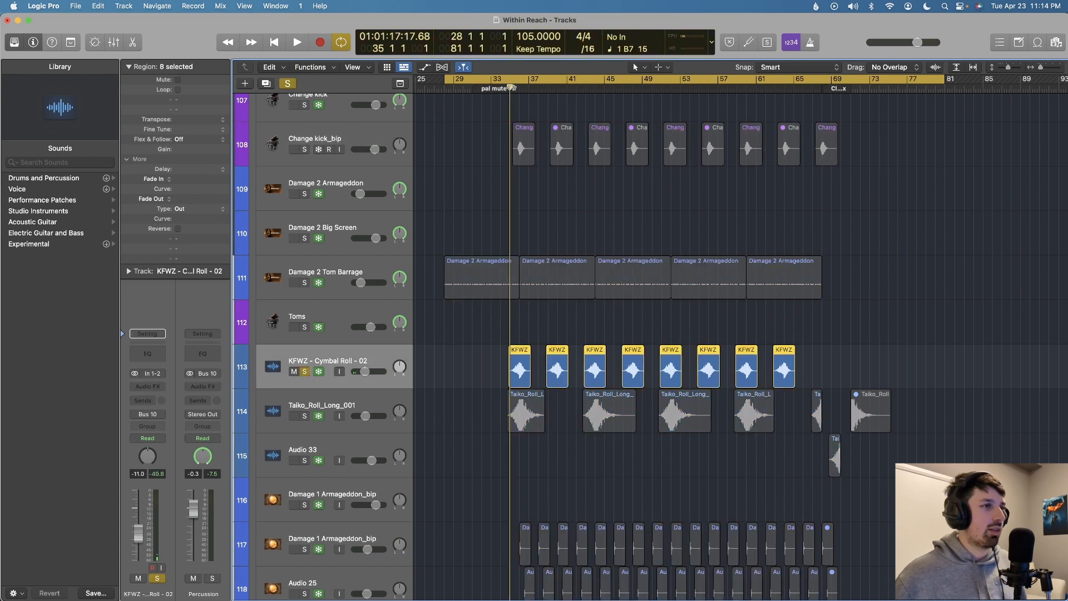
pyautogui.press('space')
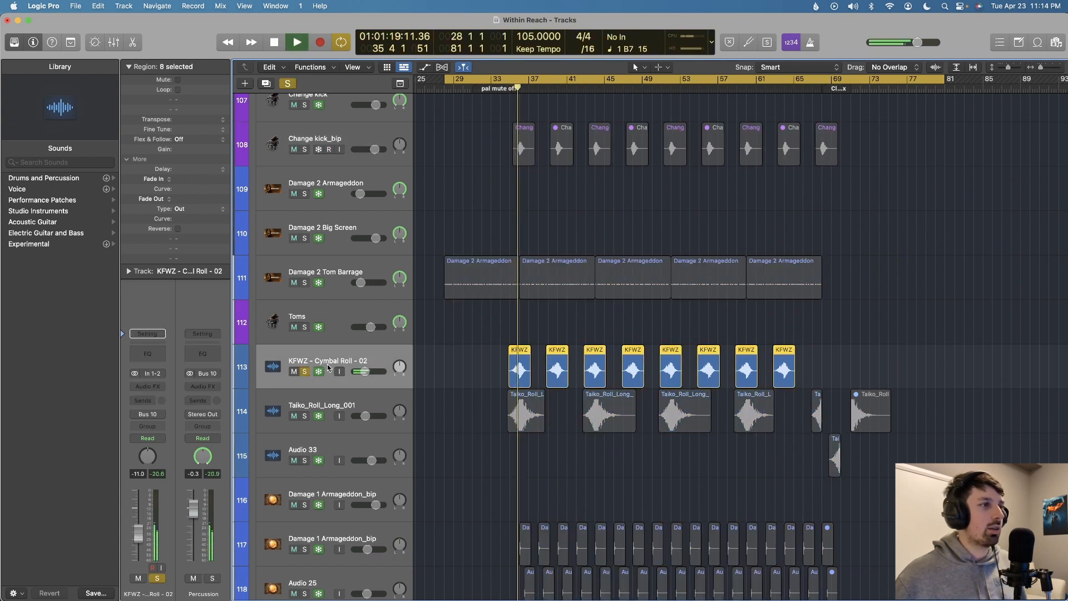
# Add the Taiko_Roll_Long_001 track to the solo and play both rolls from about bar 35.
pyautogui.click(329, 395)
pyautogui.press('s')
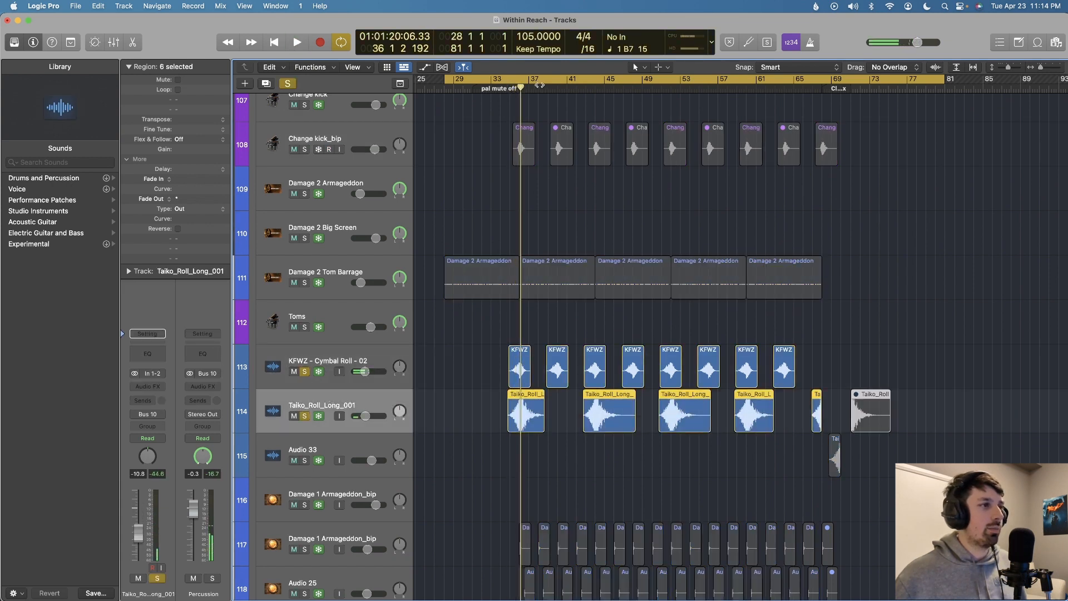
pyautogui.click(499, 88)
pyautogui.press('space')
pyautogui.scroll(-3, 576, 190)
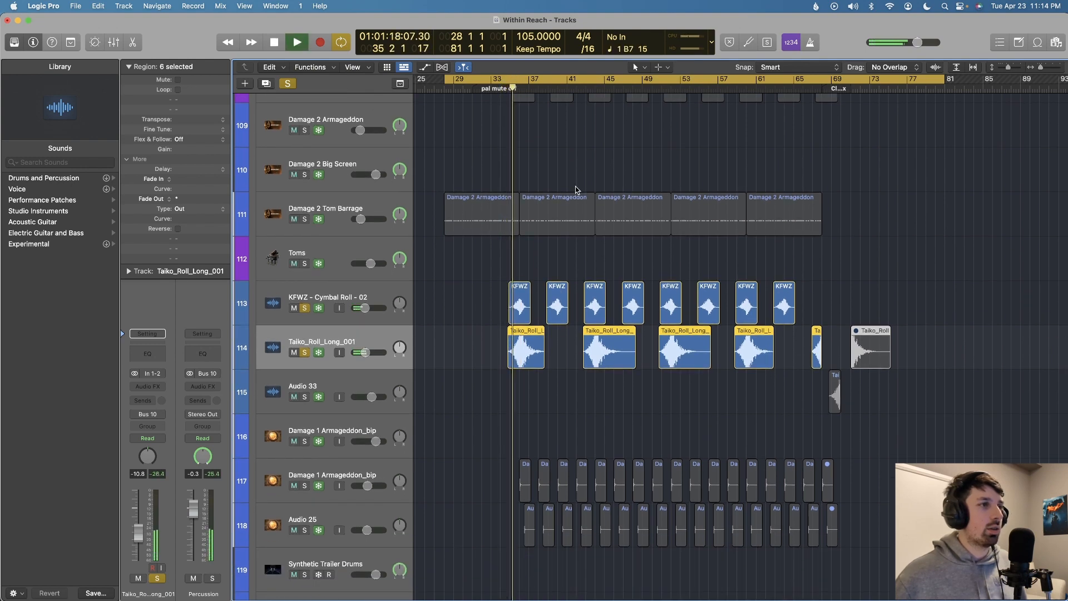
pyautogui.scroll(6, 575, 189)
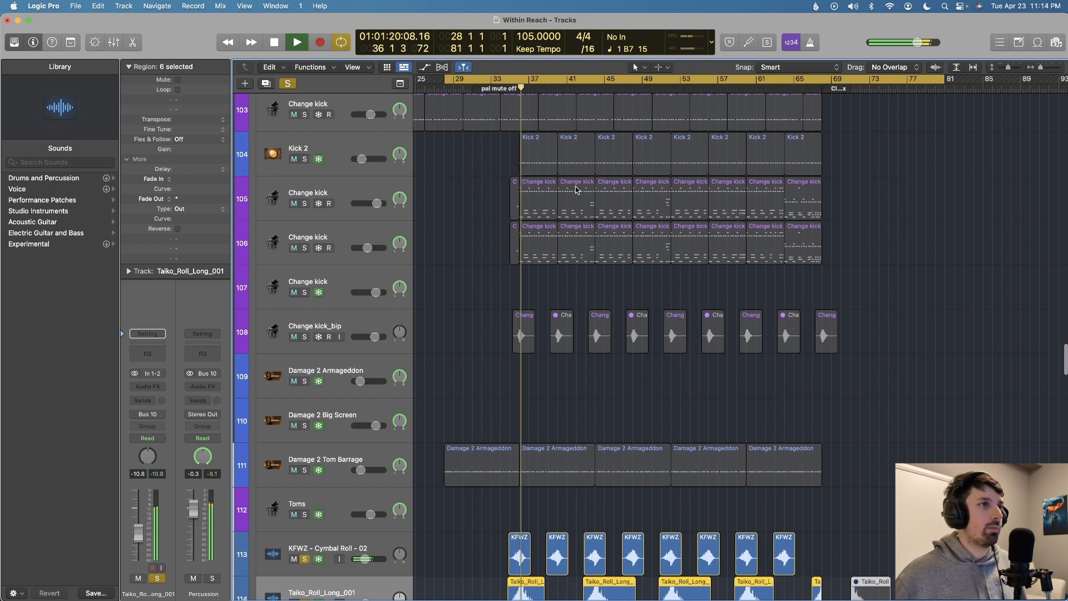
pyautogui.scroll(1, 365, 131)
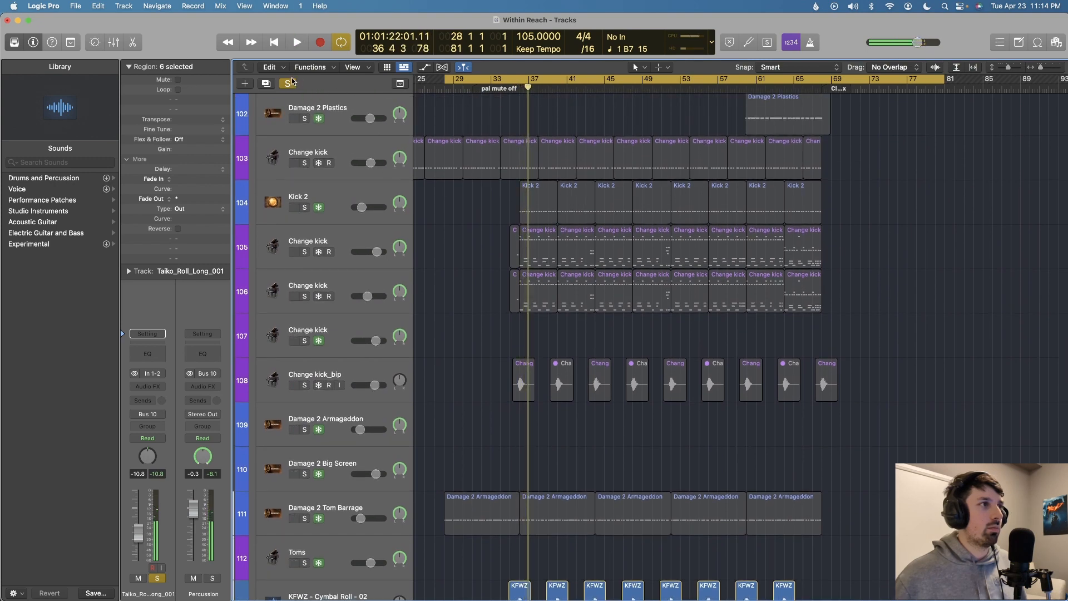
# Clear the roll solos, solo the two Change kick tracks 105 and 106, and play them up to about bar 39.
pyautogui.click(292, 81)
pyautogui.press('space')
pyautogui.press('space')
pyautogui.click(341, 229)
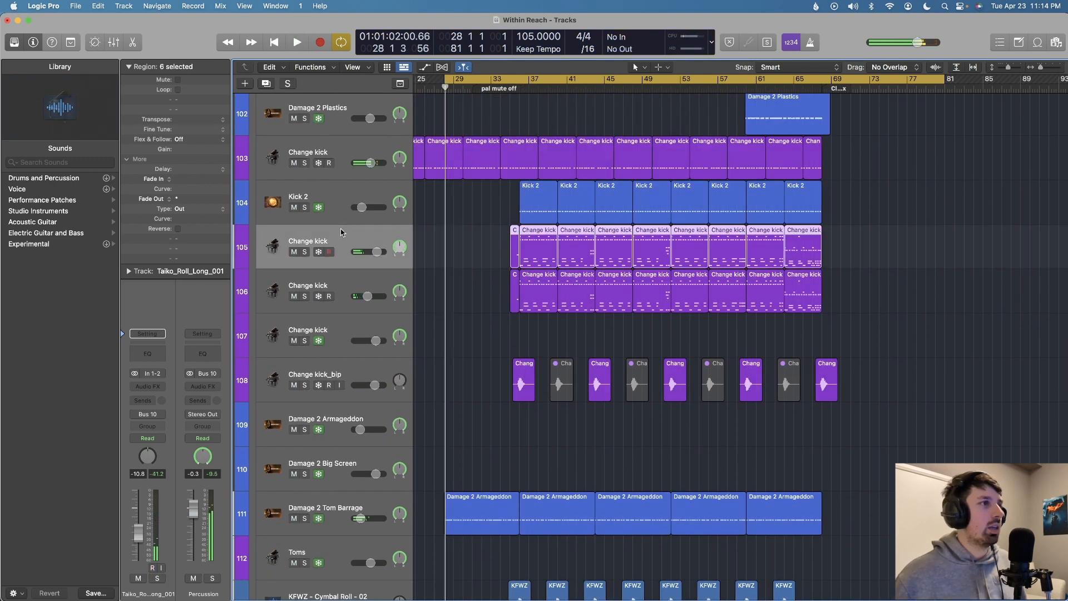
pyautogui.press('s')
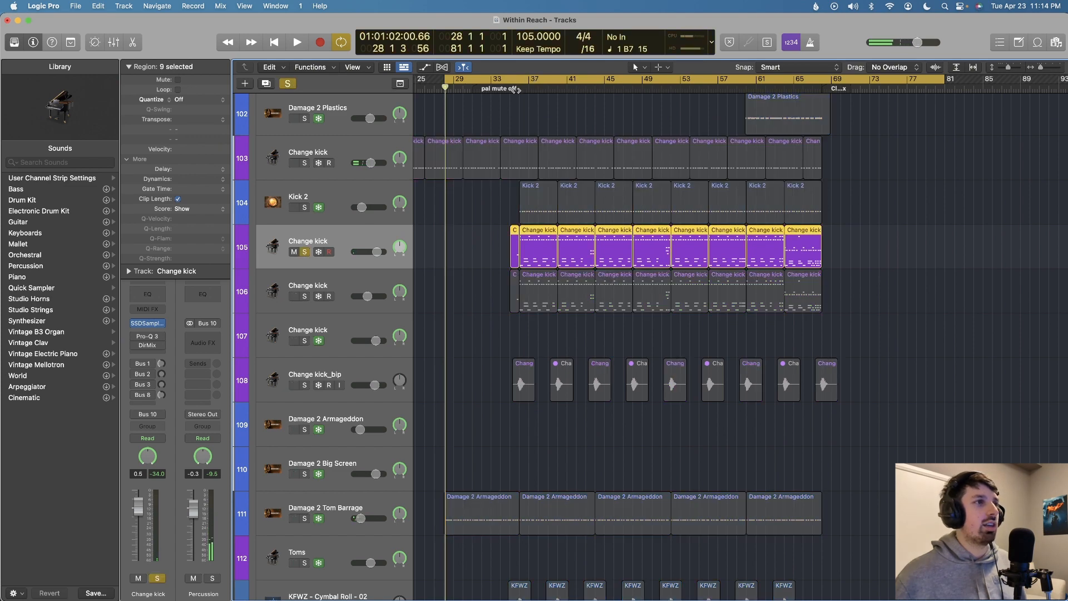
pyautogui.click(304, 299)
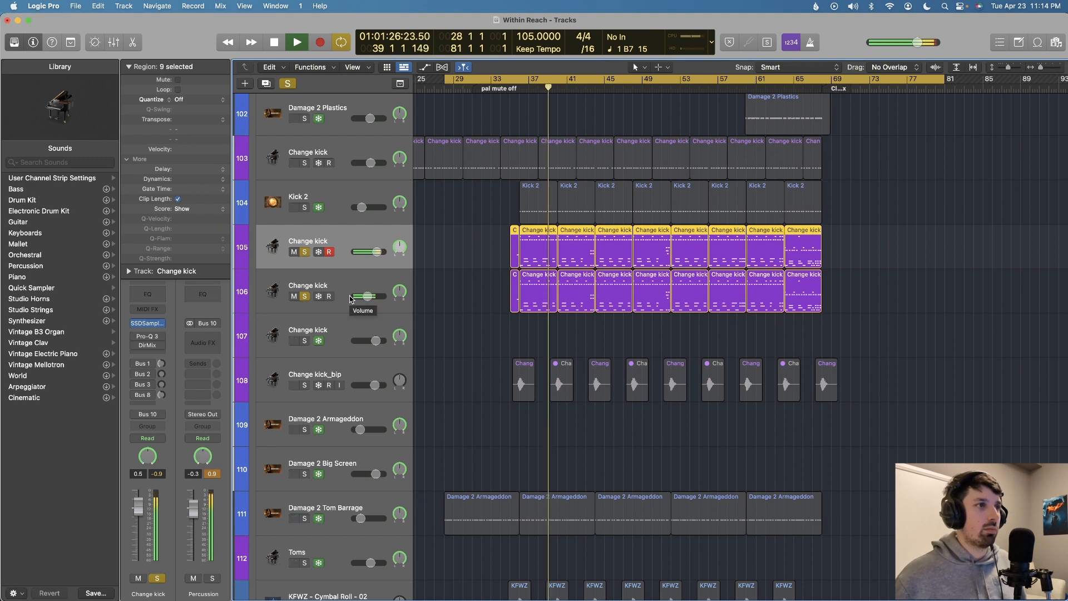
pyautogui.press('space')
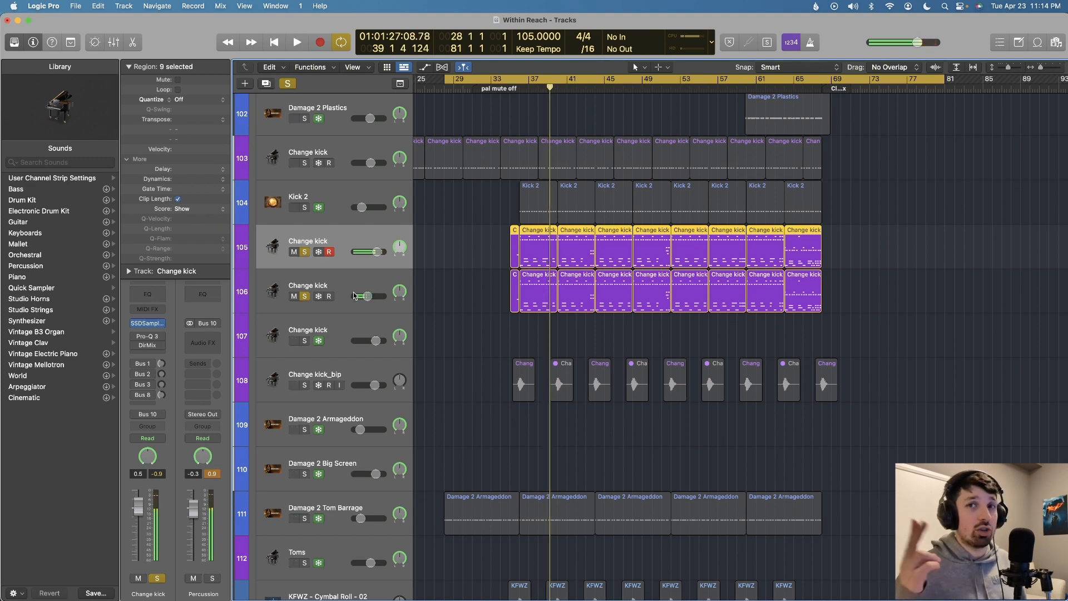
# Clear the solos on the two Change kick tracks.
pyautogui.scroll(-2, 354, 296)
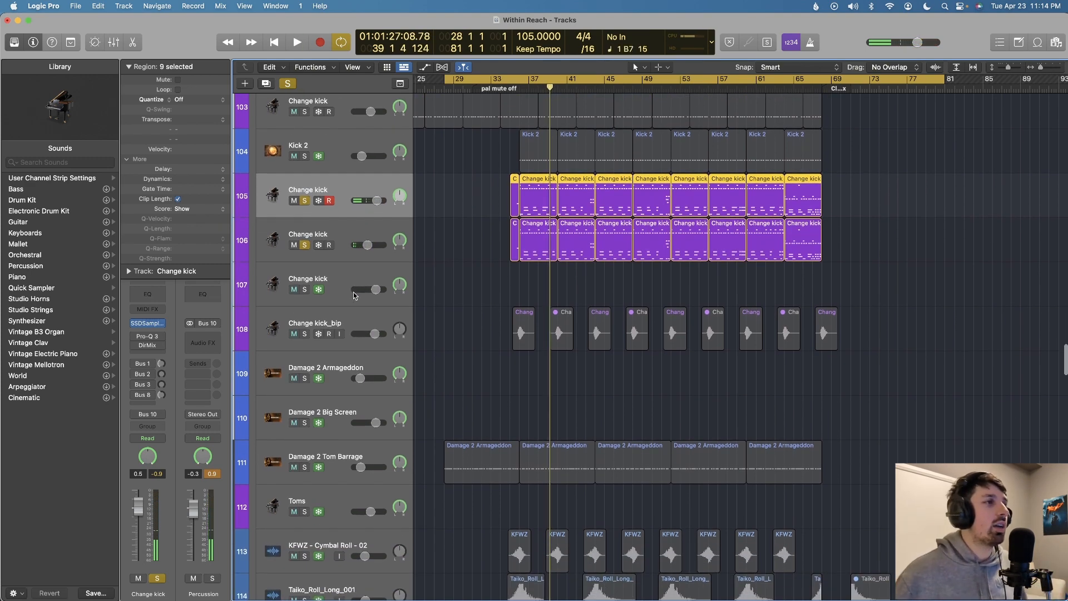
pyautogui.scroll(-1, 367, 213)
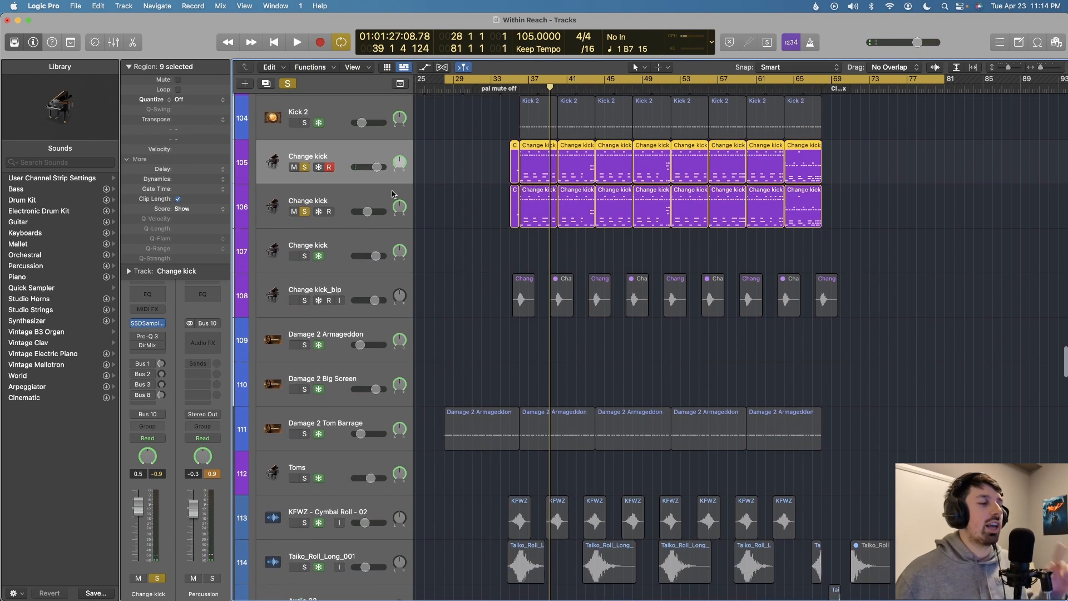
pyautogui.scroll(-2, 392, 195)
pyautogui.click(289, 84)
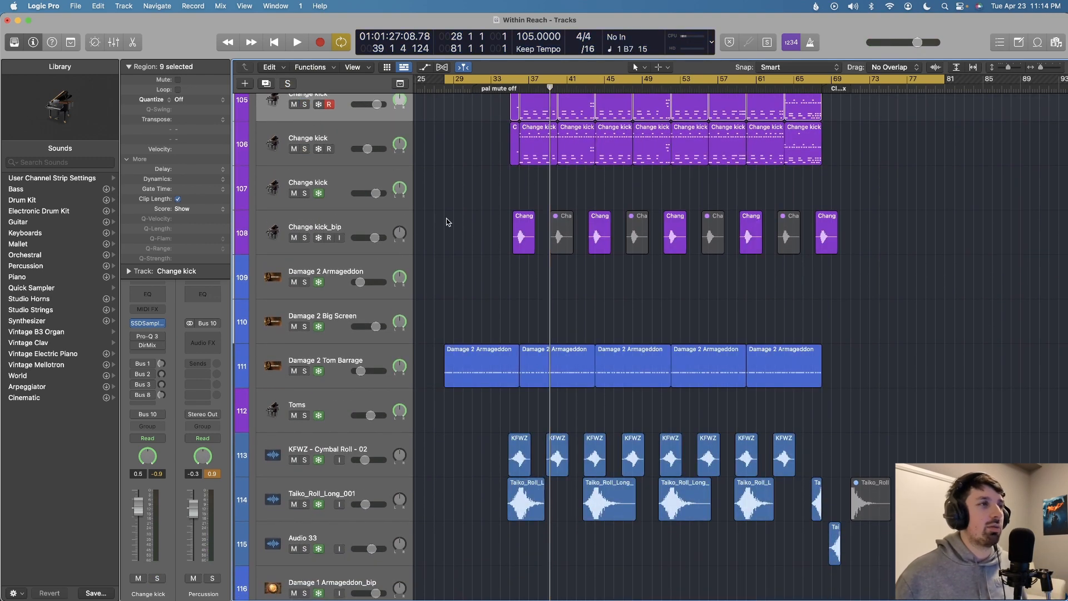
# Solo the Damage 1 Armageddon_bip track 117 and play it from bar 36.
pyautogui.scroll(-10, 447, 218)
pyautogui.scroll(-1, 368, 274)
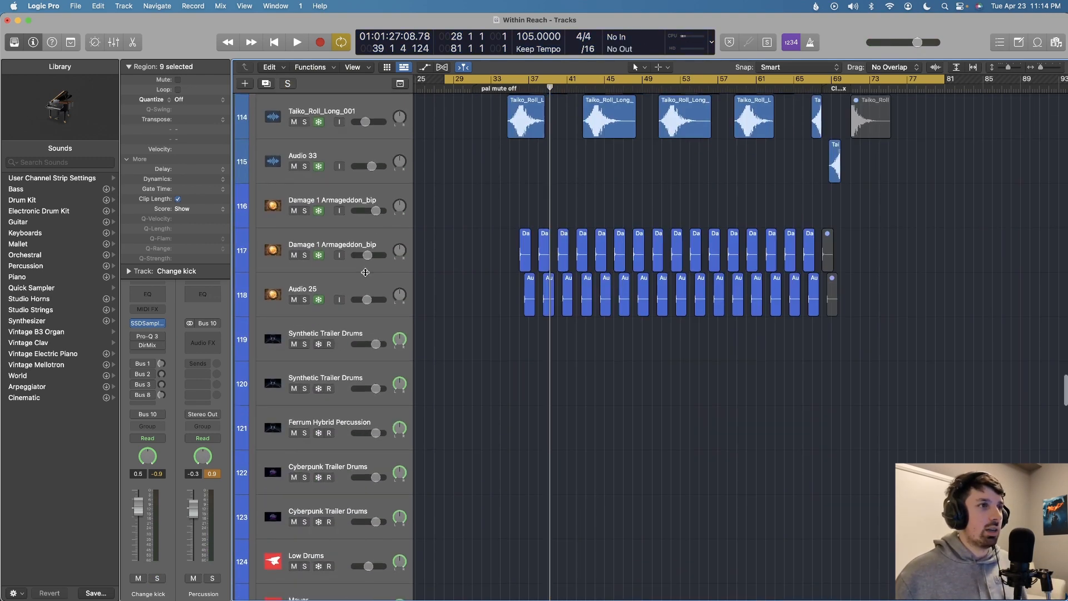
pyautogui.press('super+Right')
pyautogui.press('super+Right')
pyautogui.press('super+Right')
pyautogui.press('super+Right')
pyautogui.press('super+Right')
pyautogui.press('super+Right')
pyautogui.click(350, 252)
pyautogui.hotkey('ctrl', 's')
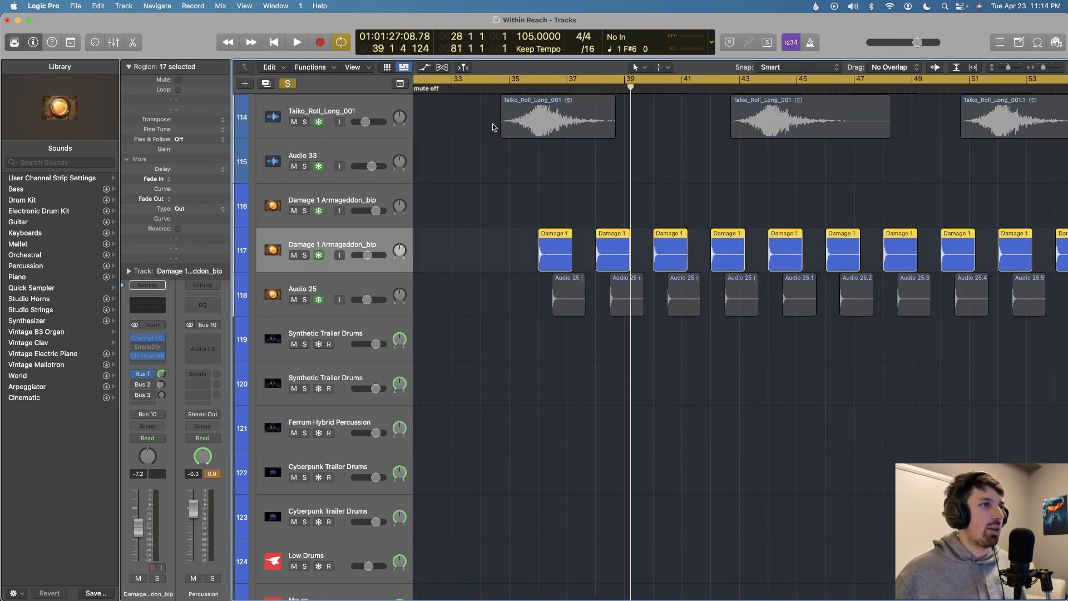
pyautogui.press('space')
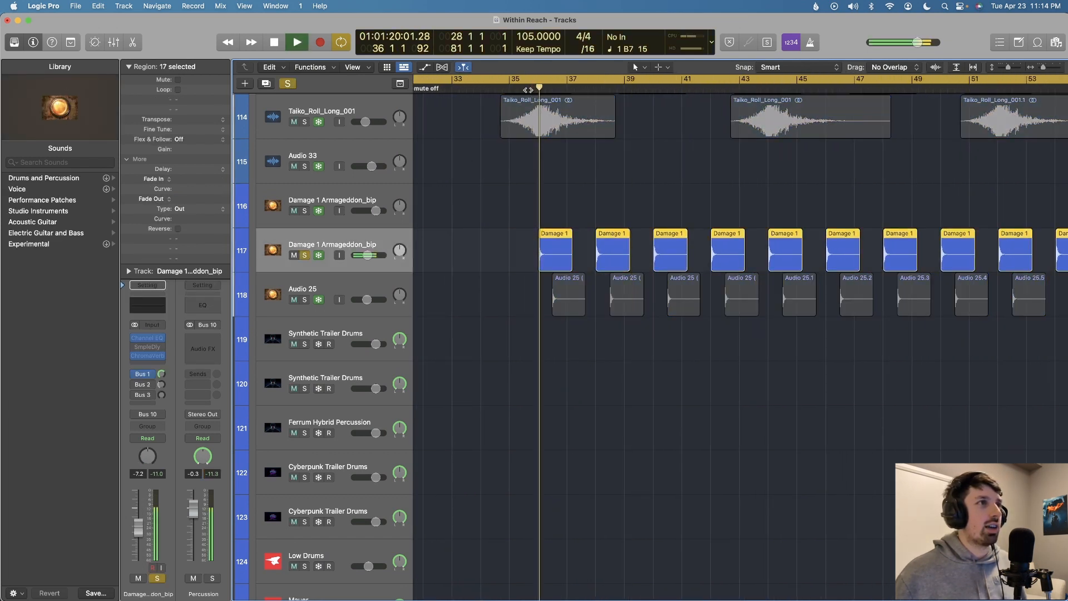
# Add the Audio 25 track 118 to the solo and play it together with track 117 from about bar 36.
pyautogui.press('space')
pyautogui.press('Down')
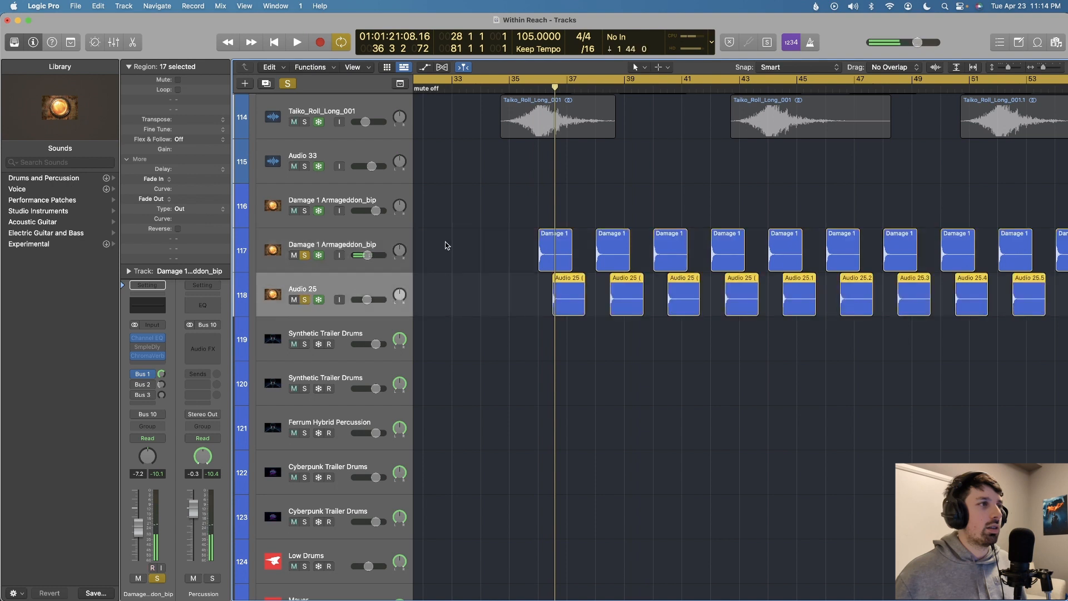
pyautogui.press('space')
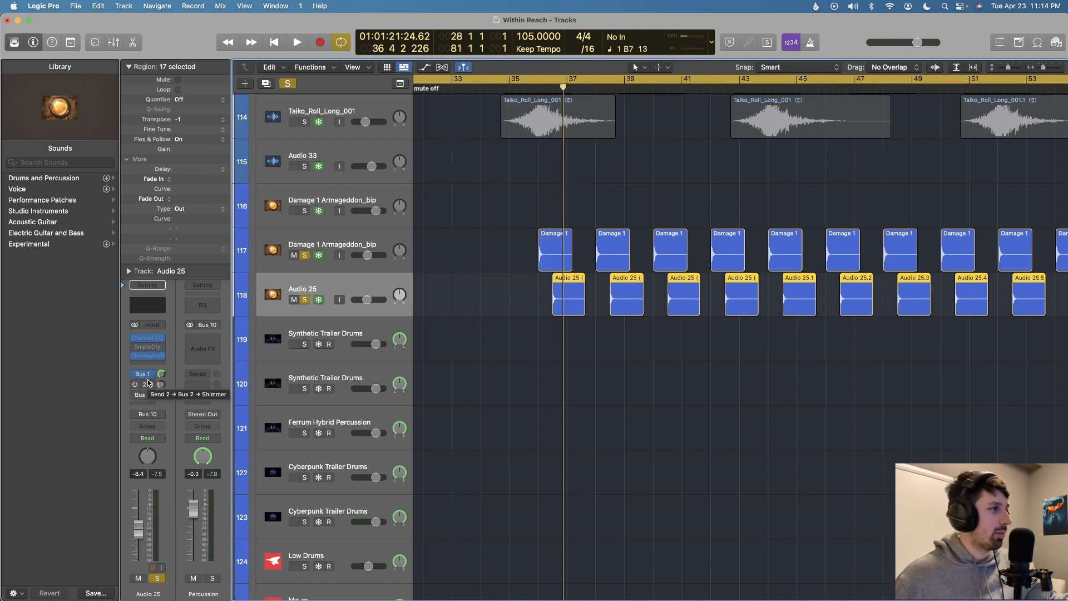
# Replay the soloed tracks 117 and 118 together from the end of bar 35 to bar 37 and clear all solos.
pyautogui.click(530, 89)
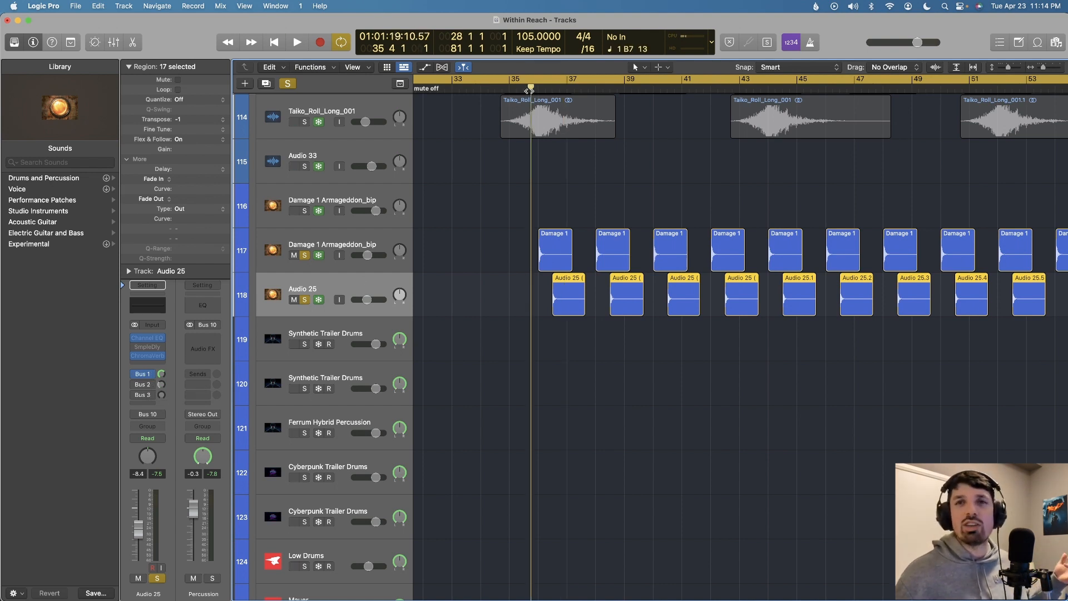
pyautogui.press('space')
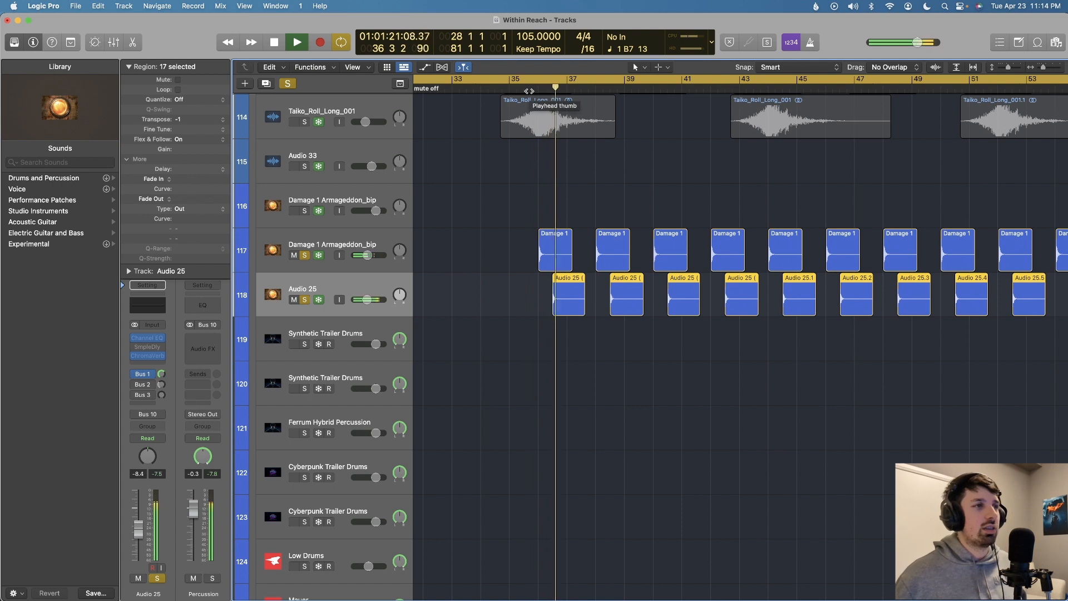
pyautogui.press('space')
pyautogui.scroll(-3, 530, 91)
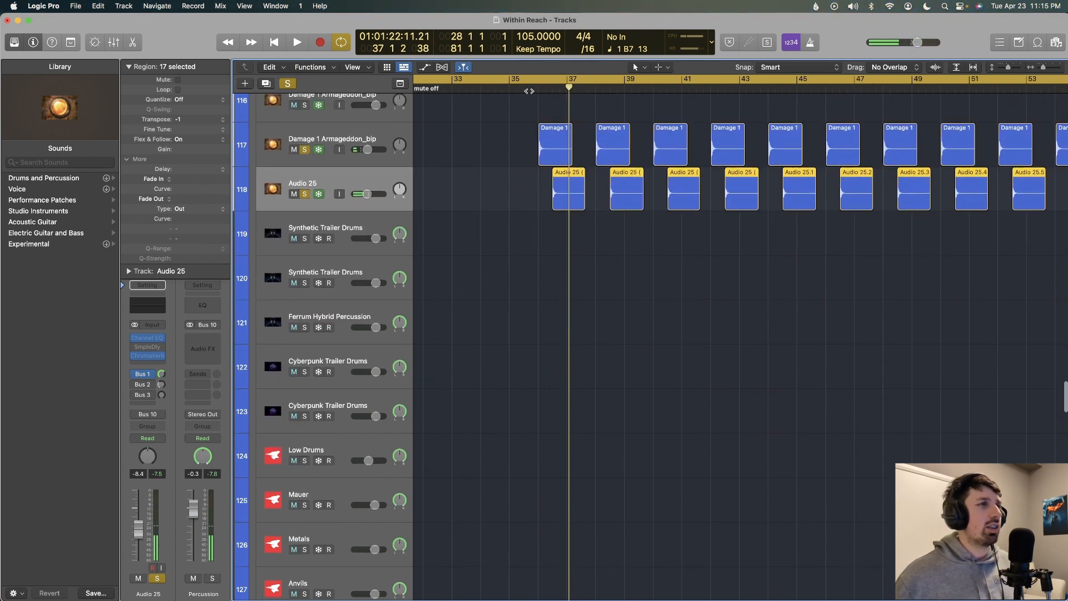
pyautogui.scroll(1, 530, 90)
pyautogui.click(287, 83)
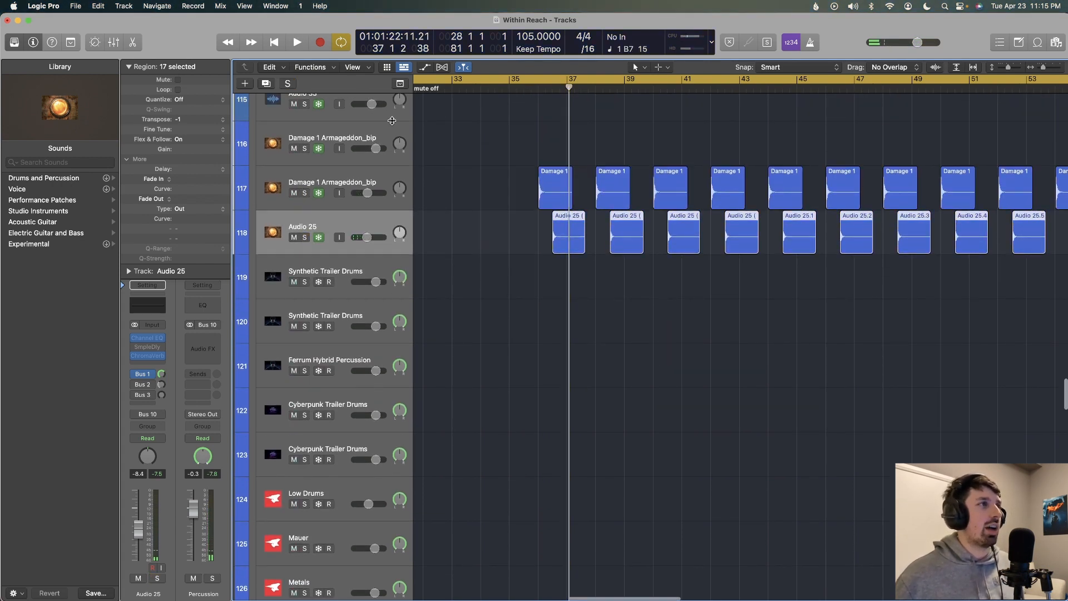
# Look over the remaining percussion and synth tracks and return to the vocal, pad and guitar tracks of the arrangement.
pyautogui.press('super+Up')
pyautogui.press('super+Up')
pyautogui.press('super+Left')
pyautogui.press('super+Left')
pyautogui.press('super+Up')
pyautogui.press('super+Up')
pyautogui.scroll(-20, 497, 225)
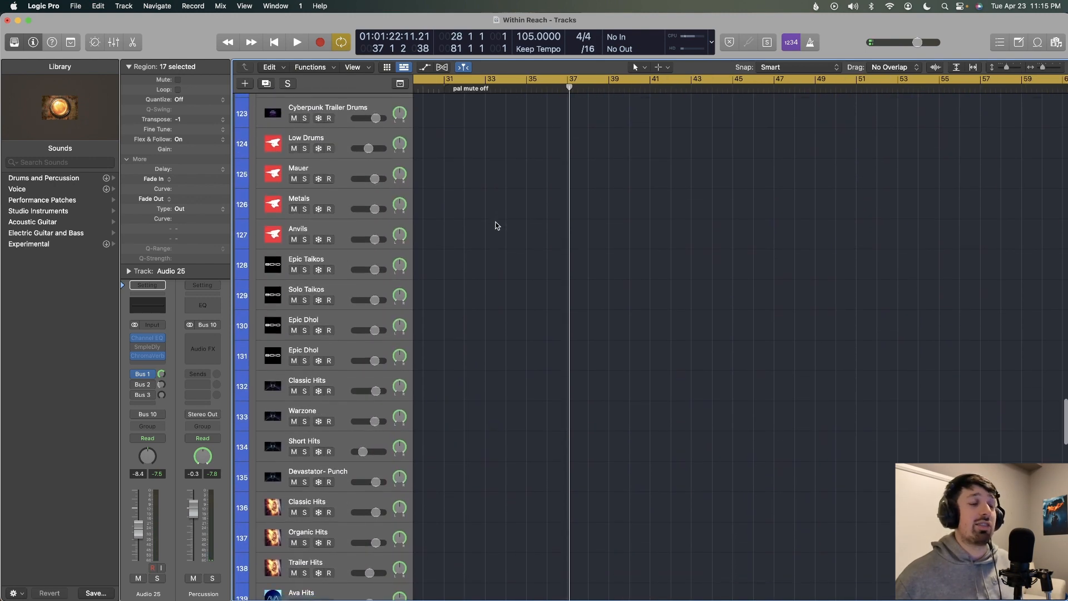
pyautogui.scroll(-15, 497, 225)
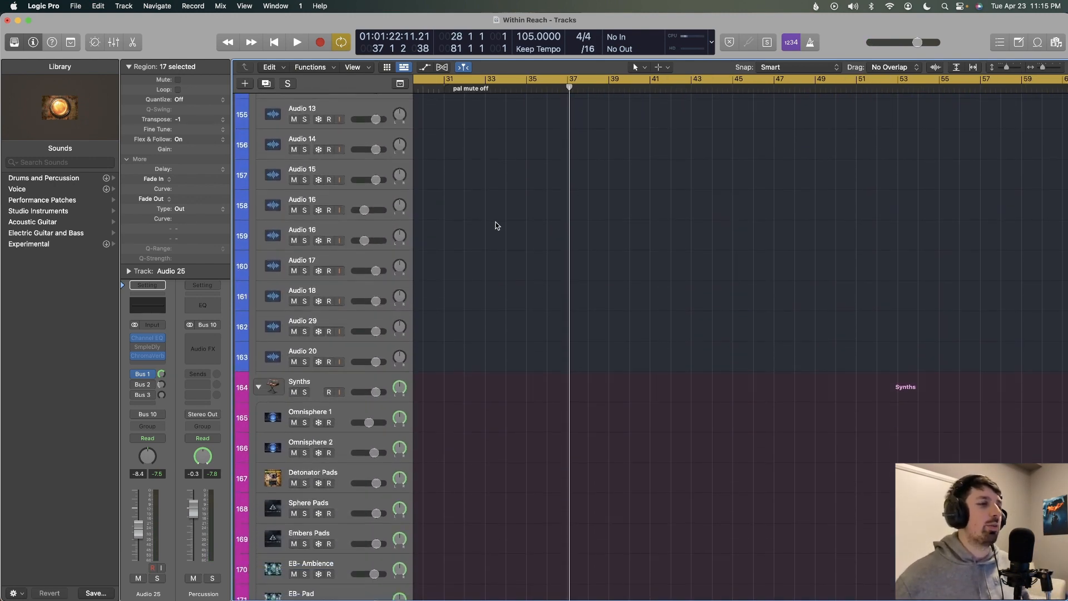
pyautogui.scroll(20, 496, 225)
pyautogui.scroll(20, 497, 225)
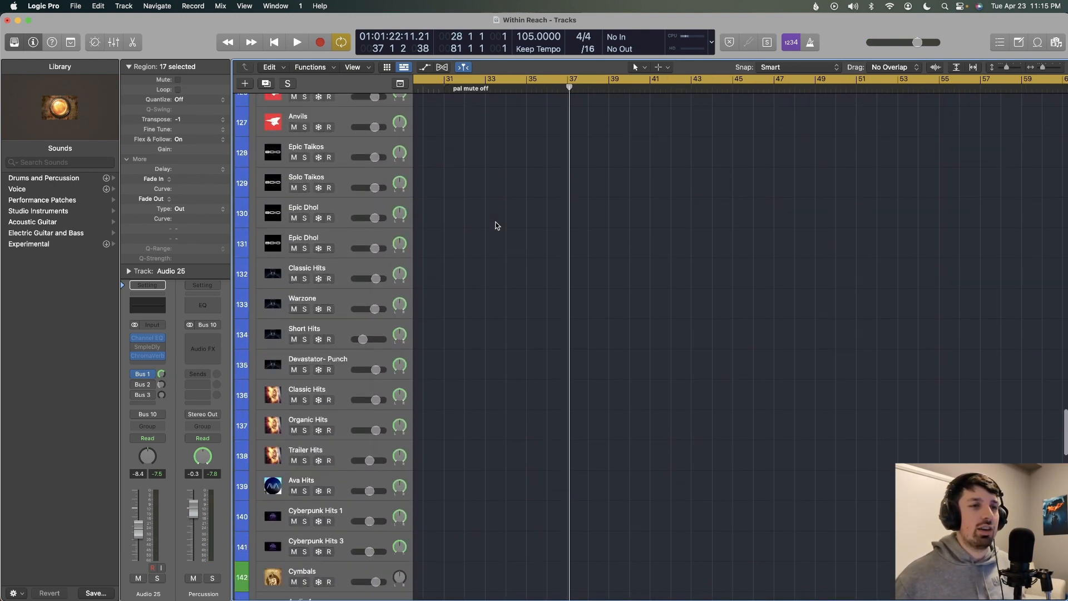
pyautogui.scroll(5, 496, 225)
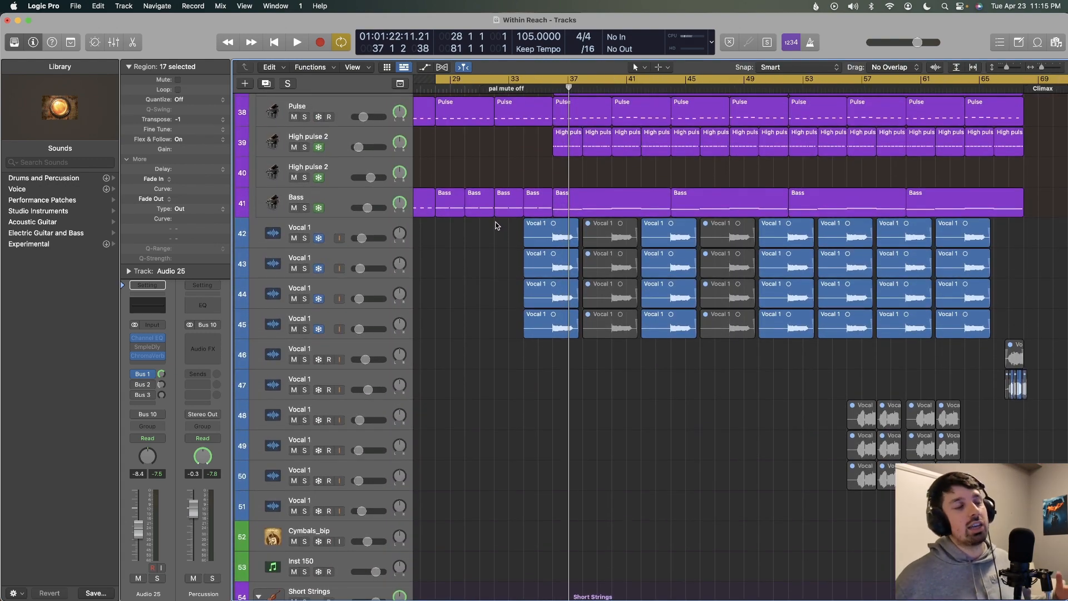
pyautogui.scroll(8, 497, 225)
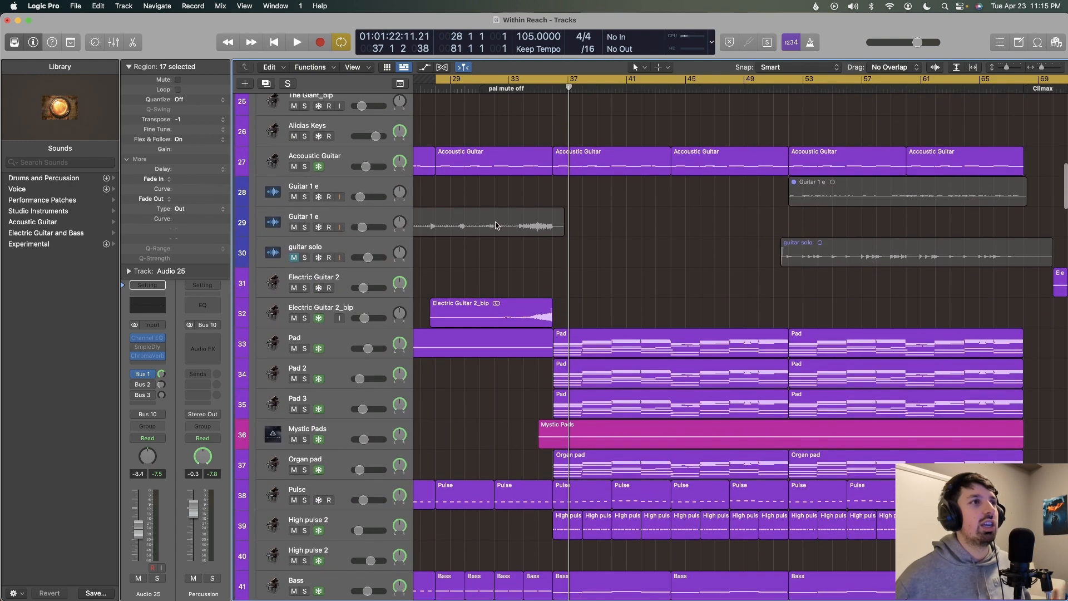
pyautogui.scroll(8, 497, 225)
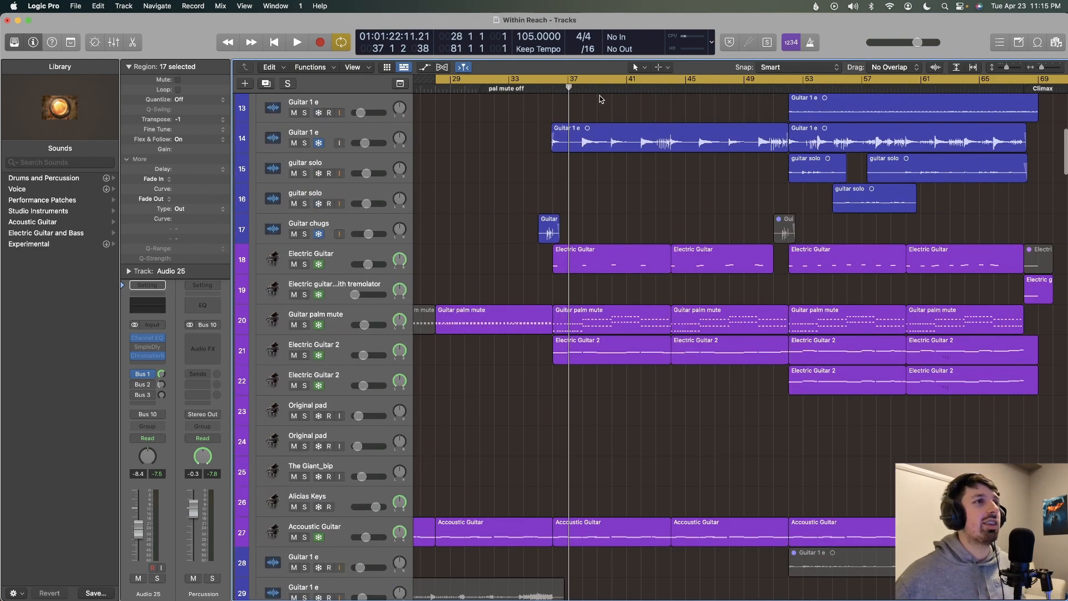
# Play the full arrangement from bar 37 to about bar 44 while viewing the piano and guitar tracks.
pyautogui.scroll(1, 600, 99)
pyautogui.press('space')
pyautogui.scroll(5, 621, 108)
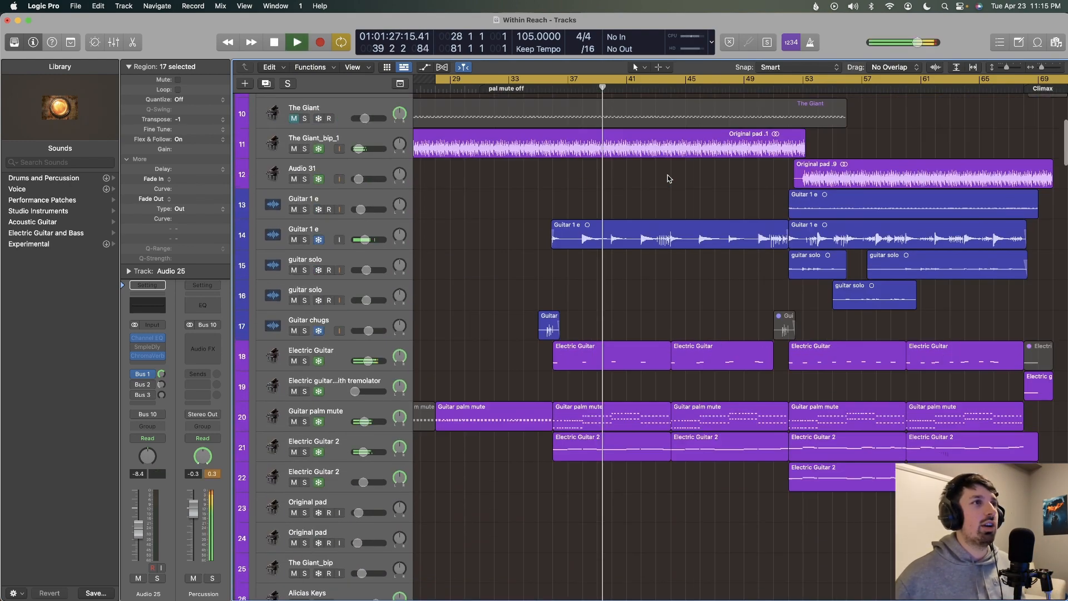
pyautogui.scroll(5, 669, 178)
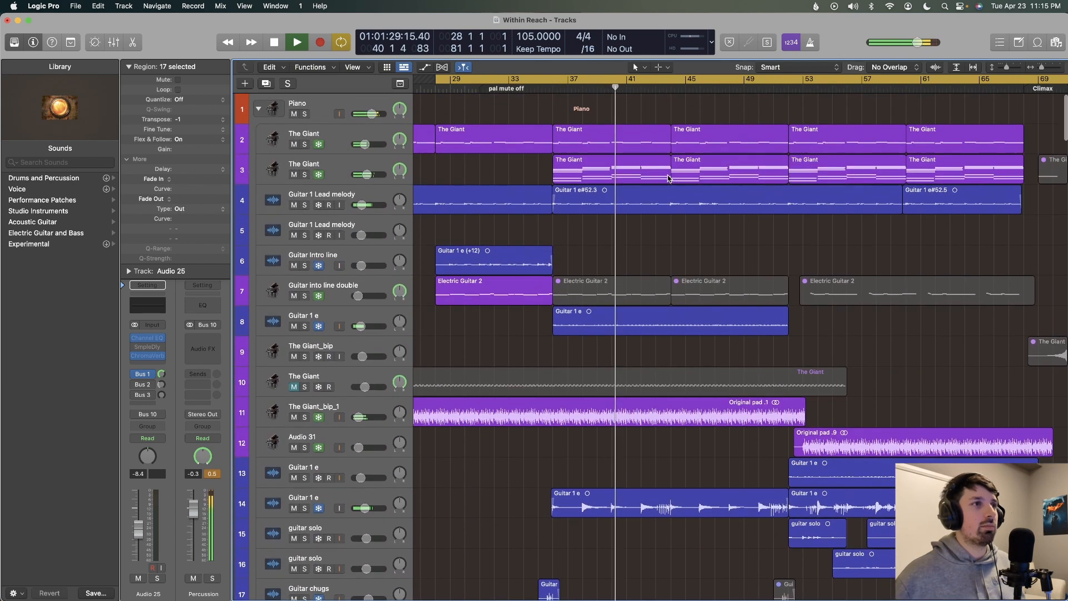
pyautogui.scroll(-2, 669, 178)
pyautogui.scroll(-1, 670, 178)
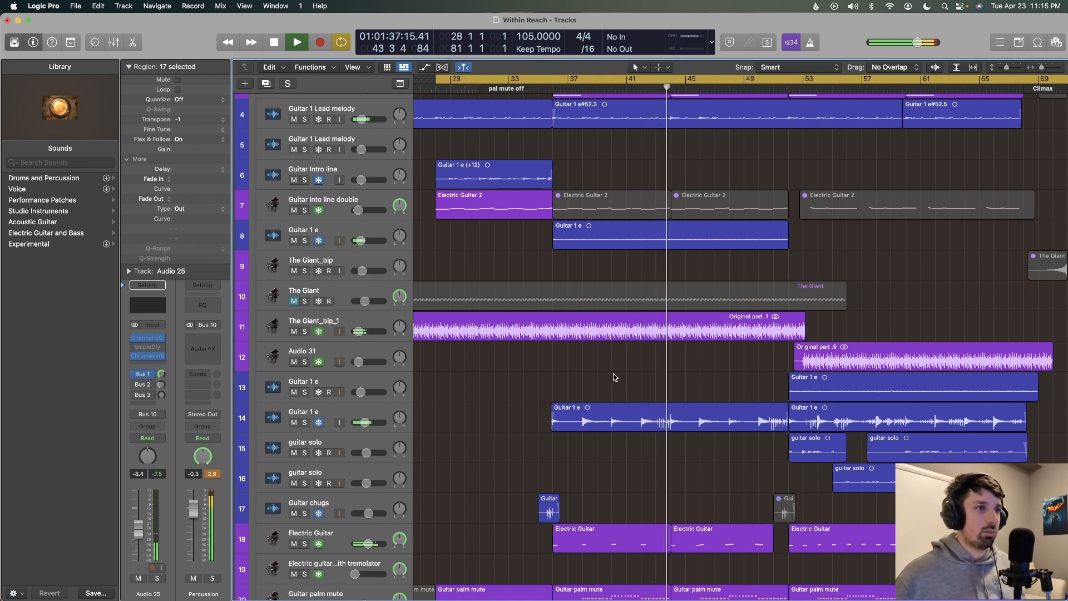
pyautogui.press('space')
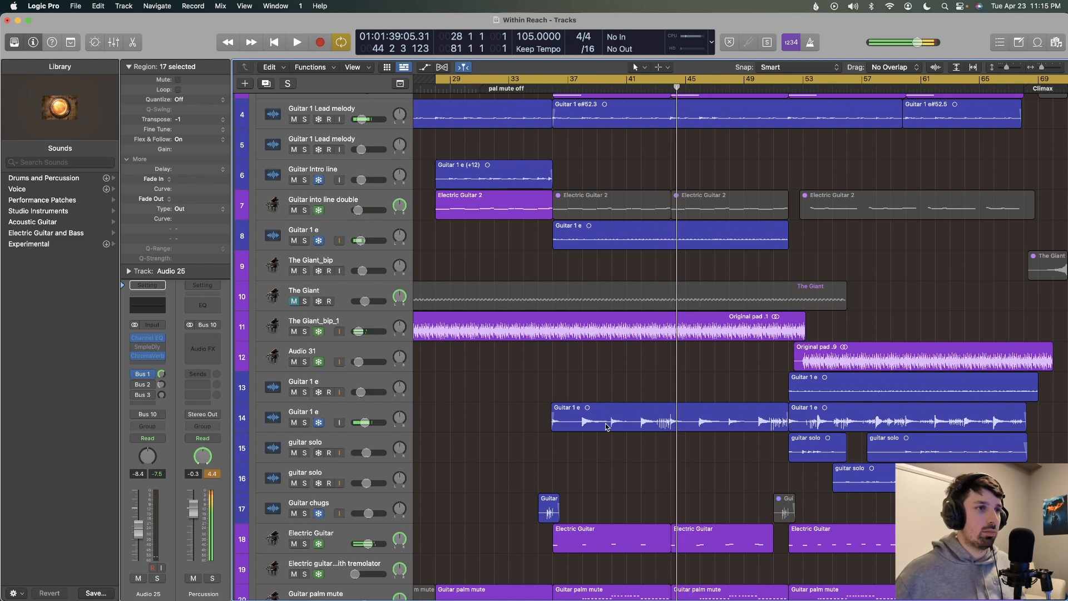
# Select the Guitar chugs track 17 and play its region in the full mix up to bar 36.
pyautogui.scroll(-2, 502, 436)
pyautogui.click(361, 461)
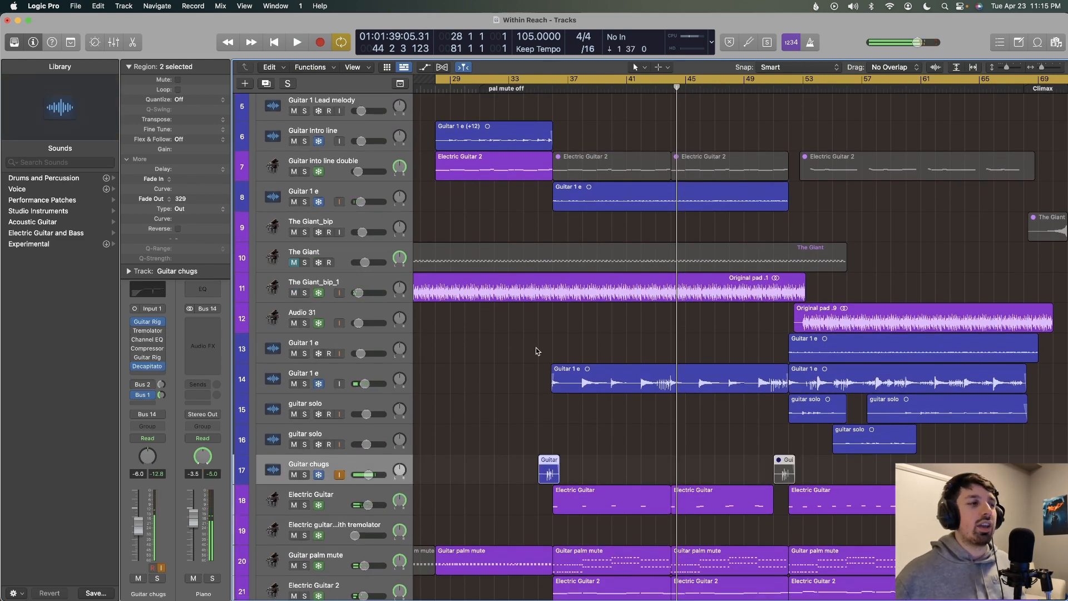
pyautogui.scroll(-2, 524, 288)
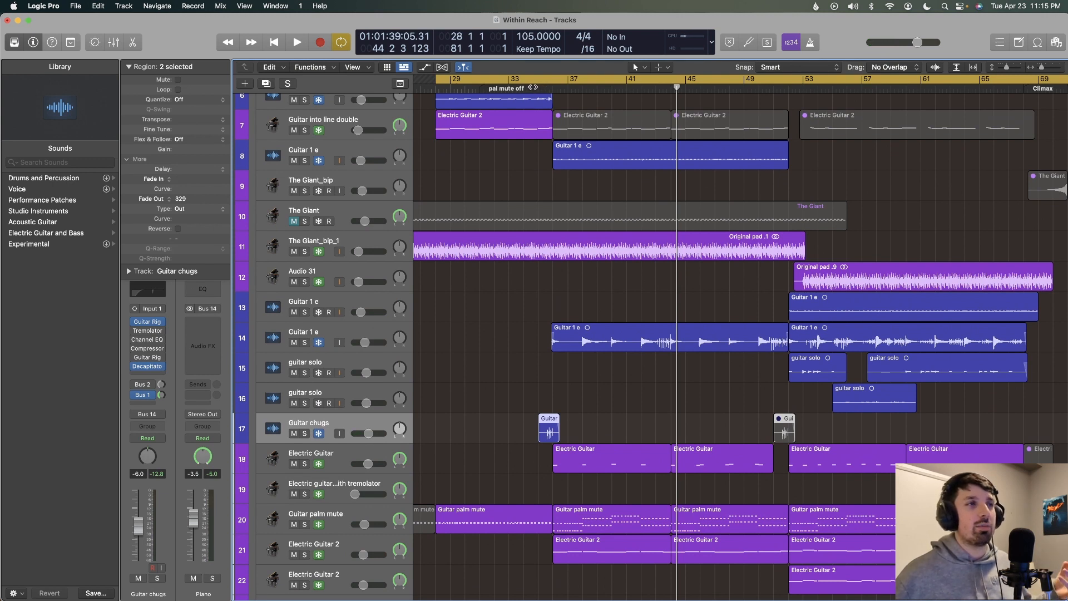
pyautogui.hotkey('shift', 'Return')
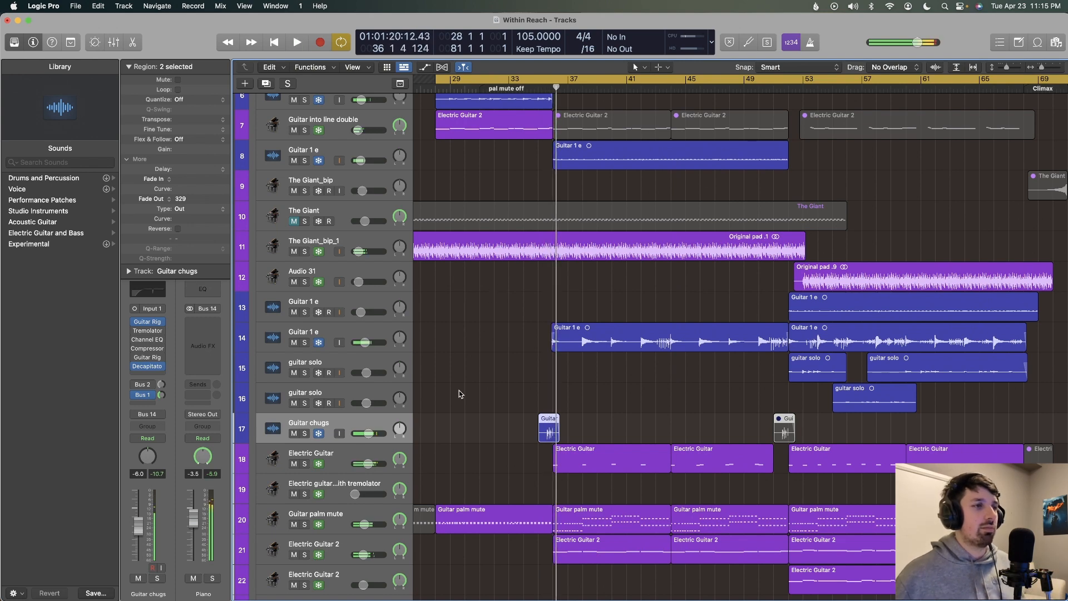
pyautogui.press('space')
# Solo the Guitar chugs track 17, play it through bar 35 to the start of bar 36, and clear the solo.
pyautogui.press('s')
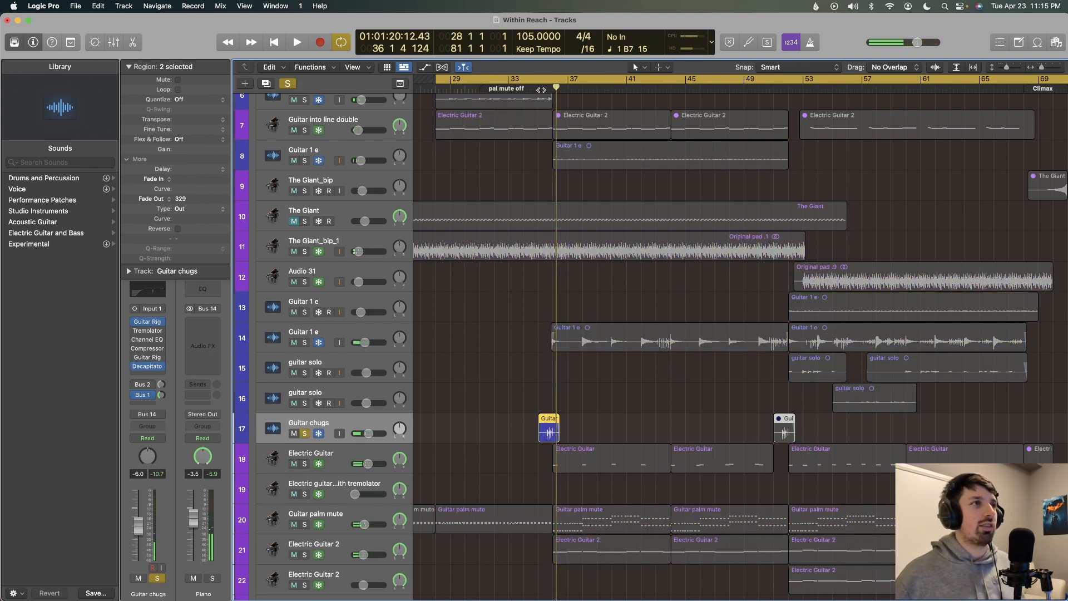
pyautogui.hotkey('shift', 'Return')
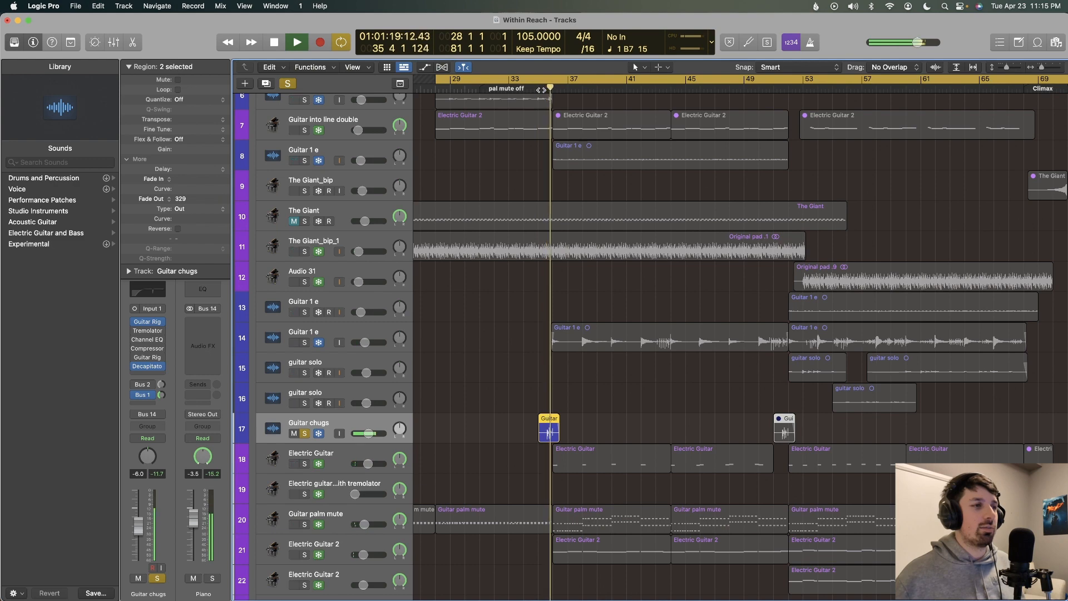
pyautogui.press('space')
pyautogui.press('s')
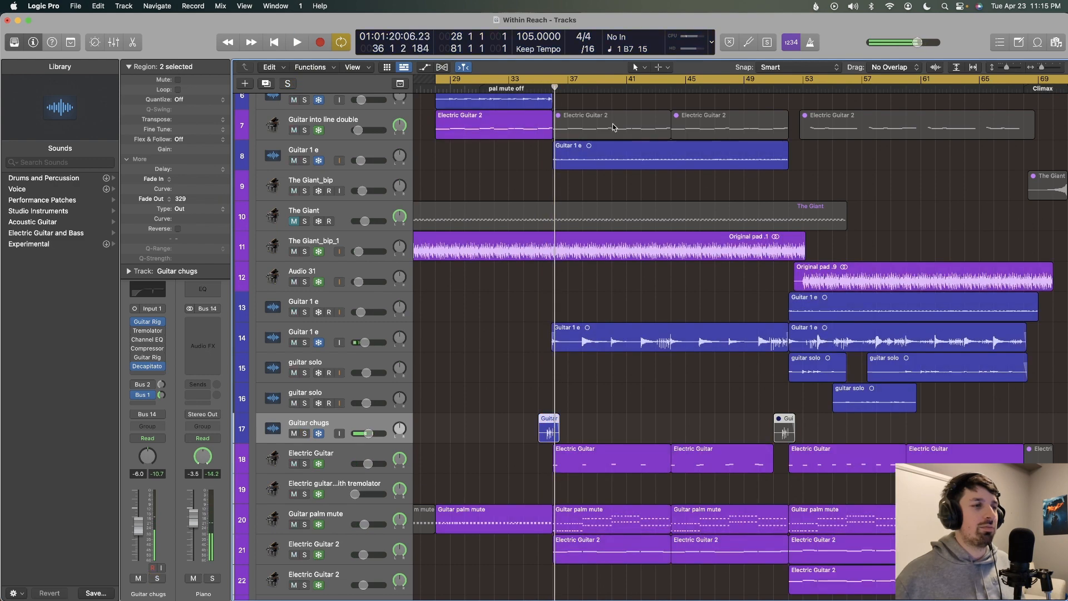
# Play the full arrangement from about bar 45, select the Electric Guitar track 18 and briefly solo it during playback.
pyautogui.scroll(-1, 614, 126)
pyautogui.scroll(-1, 655, 101)
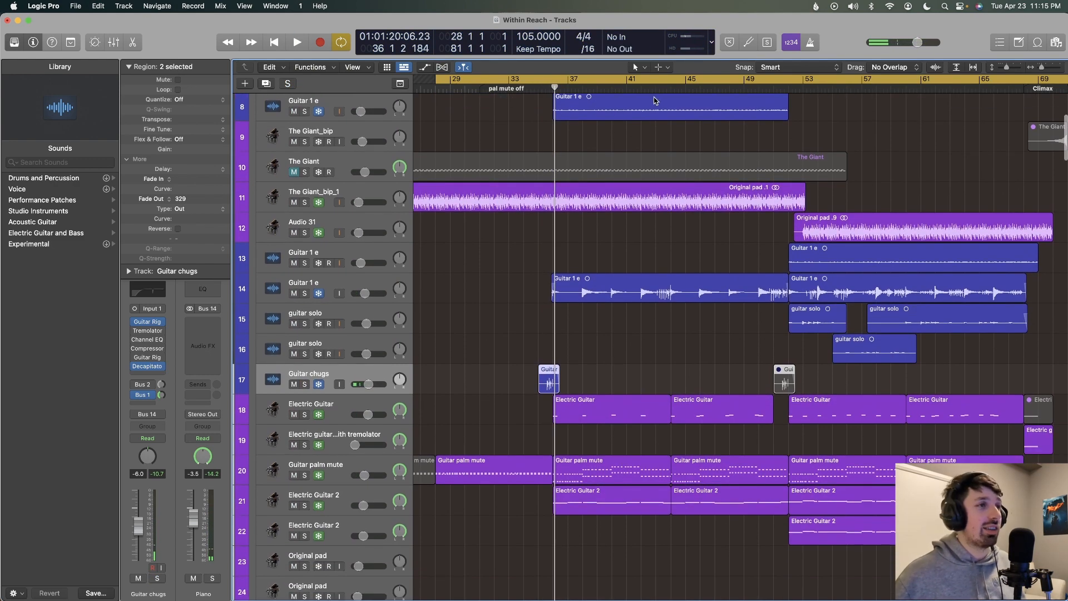
pyautogui.doubleClick(688, 89)
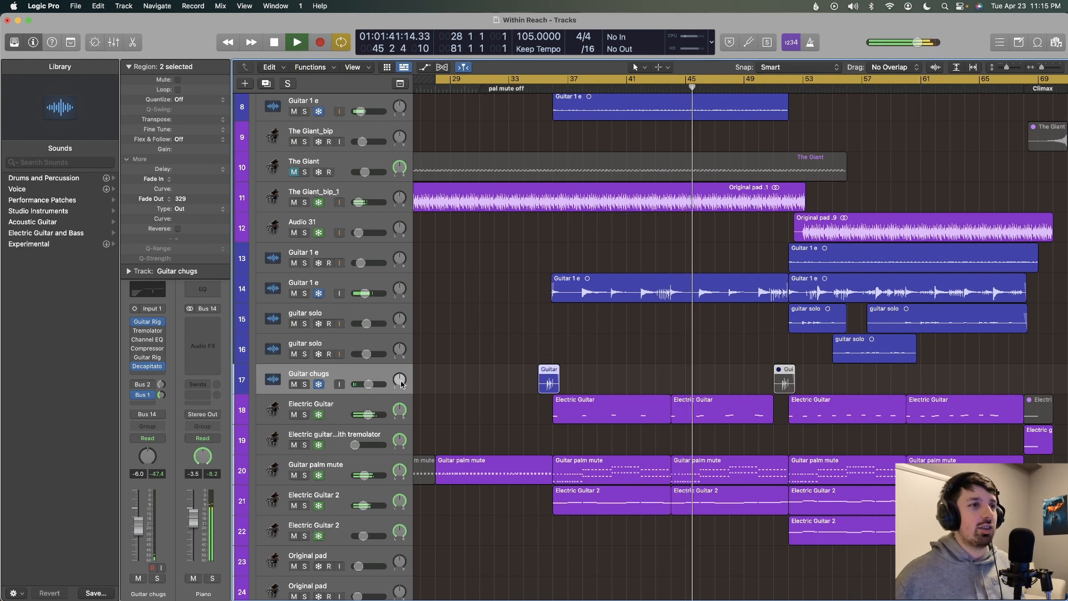
pyautogui.click(356, 406)
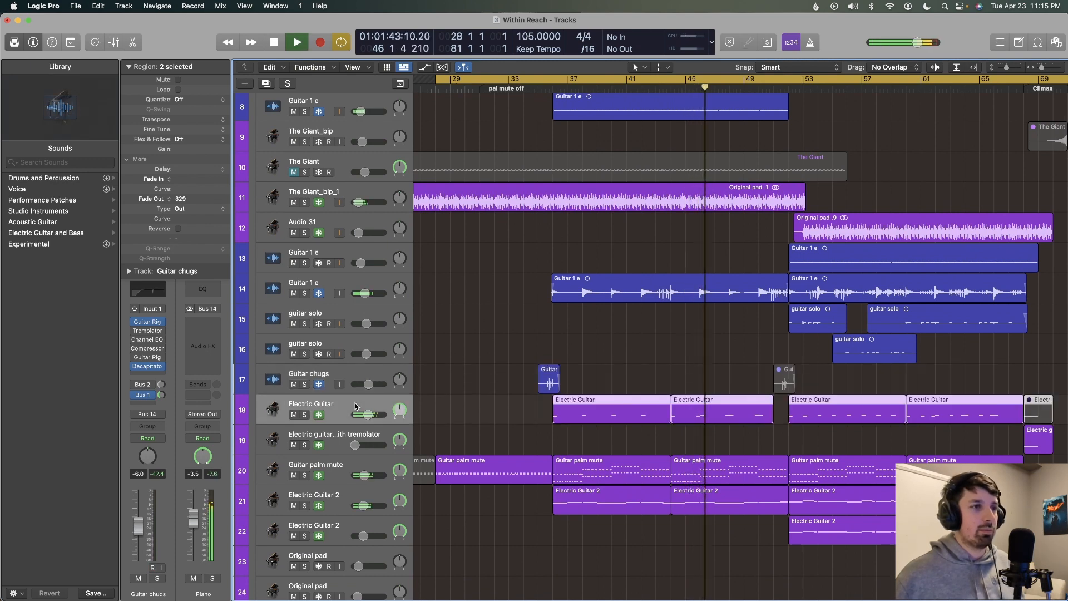
pyautogui.press('s')
pyautogui.press('s')
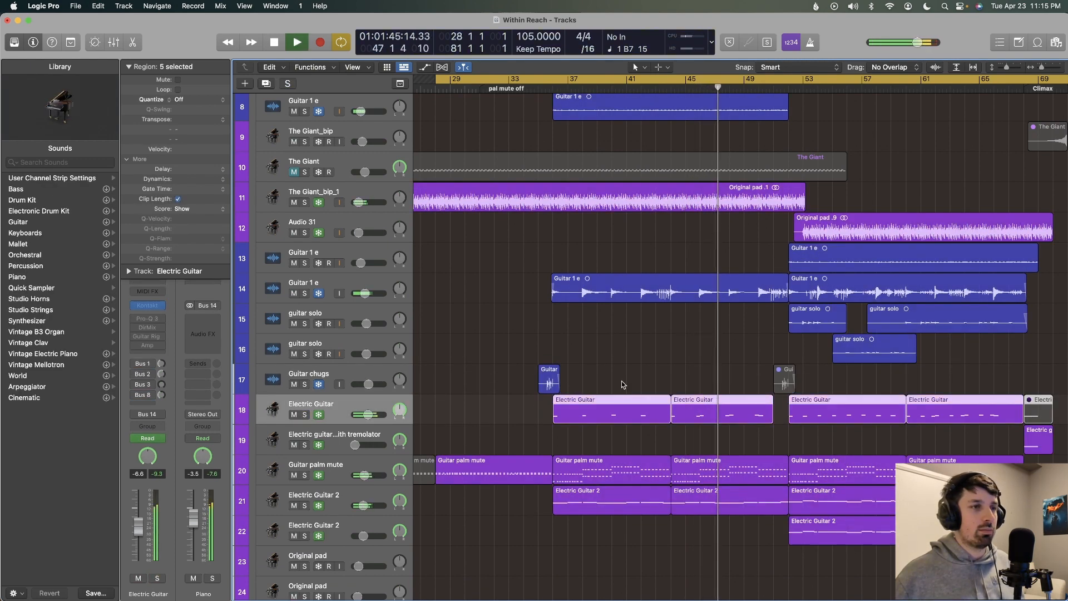
# Follow the playback through the guitar, pad, vocal, string and percussion tracks and stop it in bar 52.
pyautogui.scroll(-2, 622, 384)
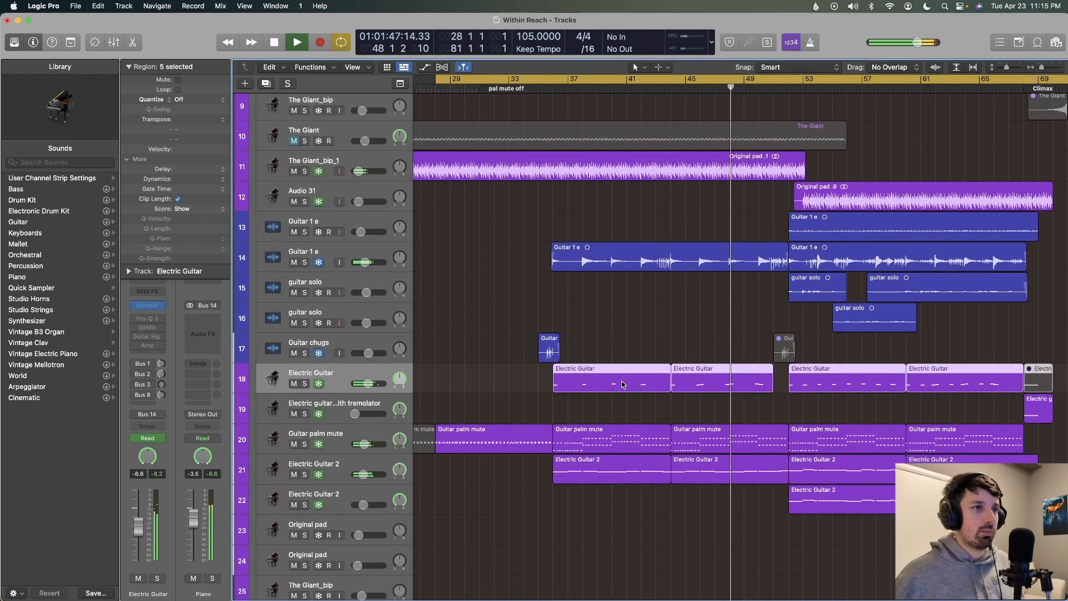
pyautogui.scroll(-3, 622, 382)
pyautogui.scroll(-5, 622, 382)
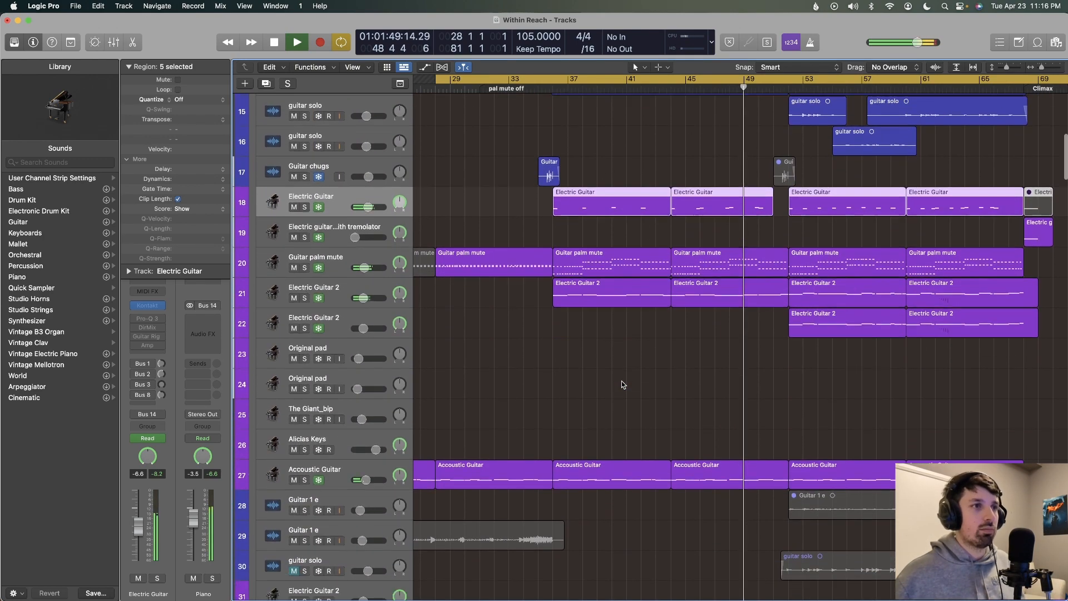
pyautogui.scroll(-4, 622, 384)
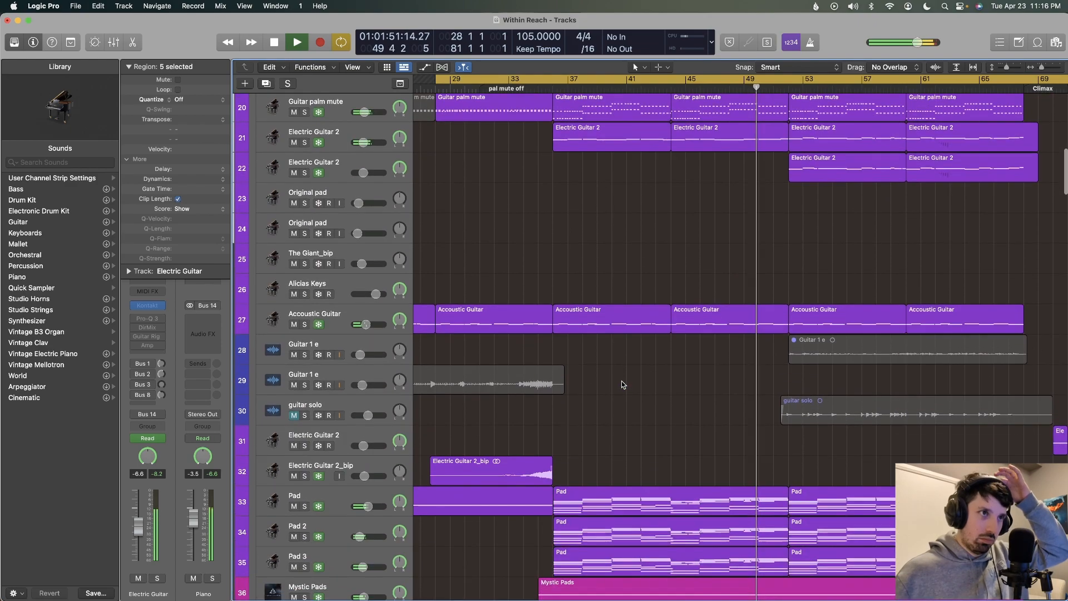
pyautogui.scroll(-20, 622, 384)
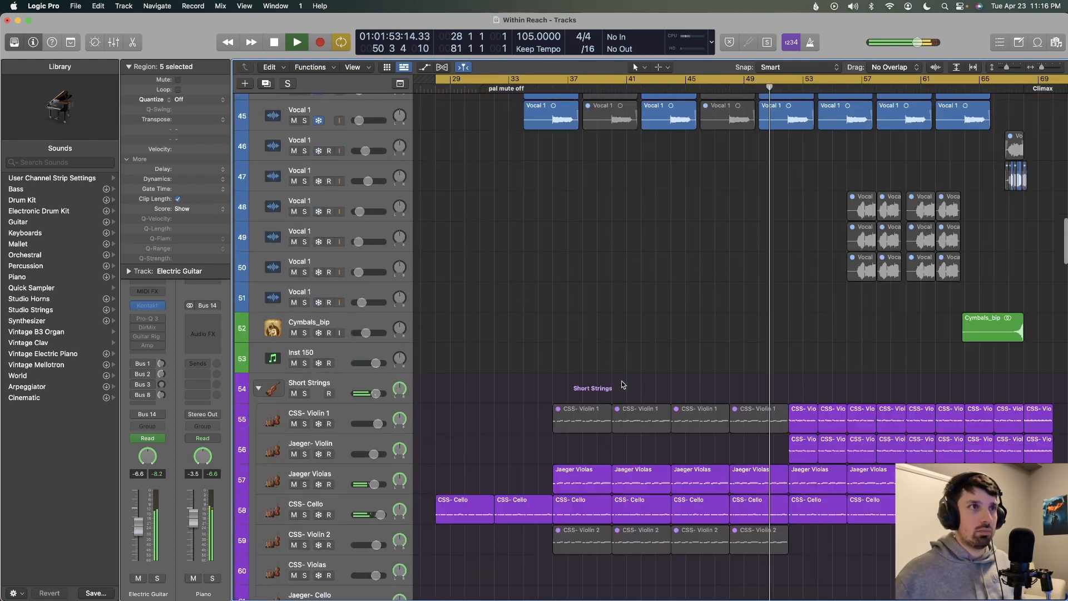
pyautogui.scroll(-20, 622, 384)
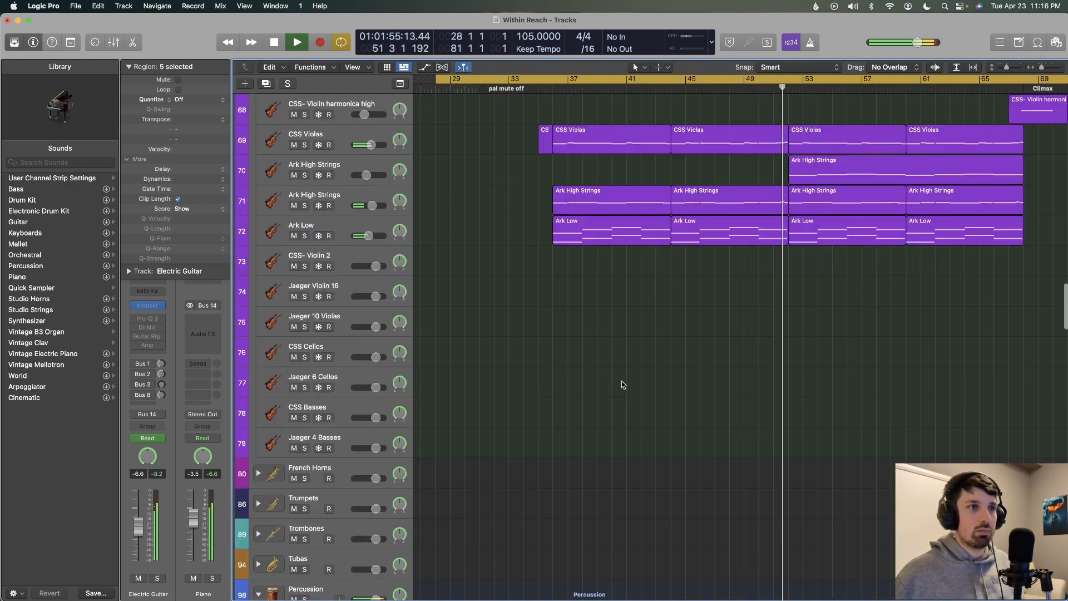
pyautogui.scroll(-10, 622, 384)
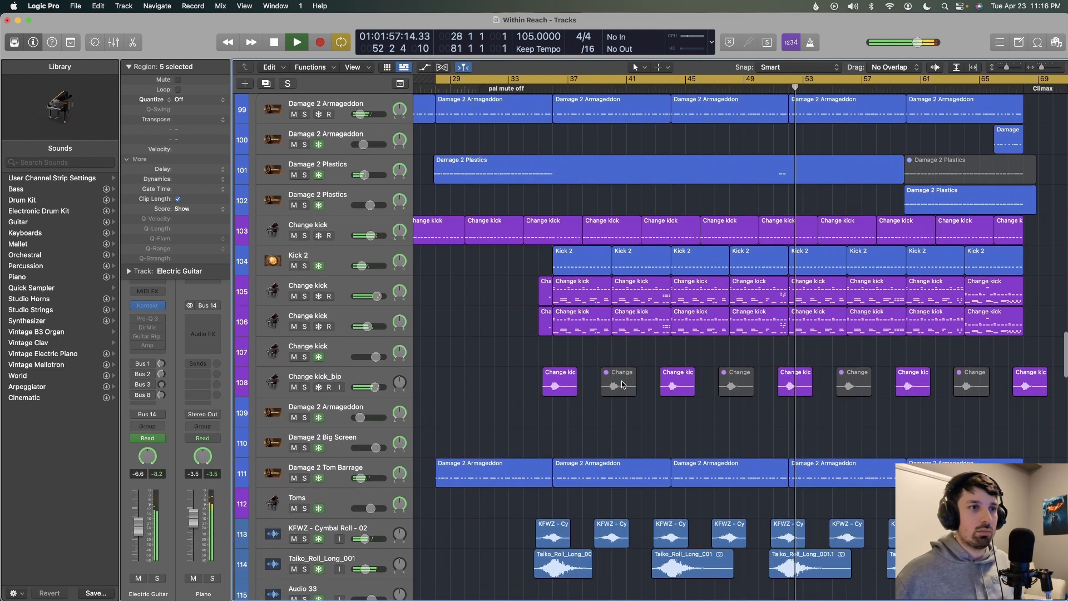
pyautogui.press('space')
# Select the Damage 2 Plastics track 101, solo the Percussion stack, play it from bar 50 to bar 52 and clear the solo.
pyautogui.click(396, 162)
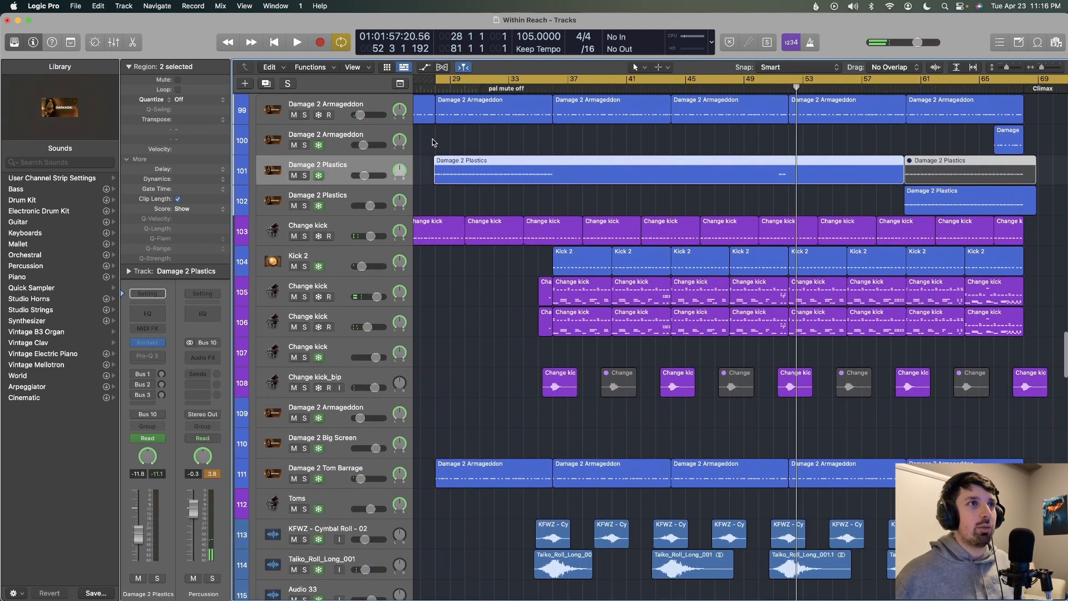
pyautogui.scroll(3, 317, 157)
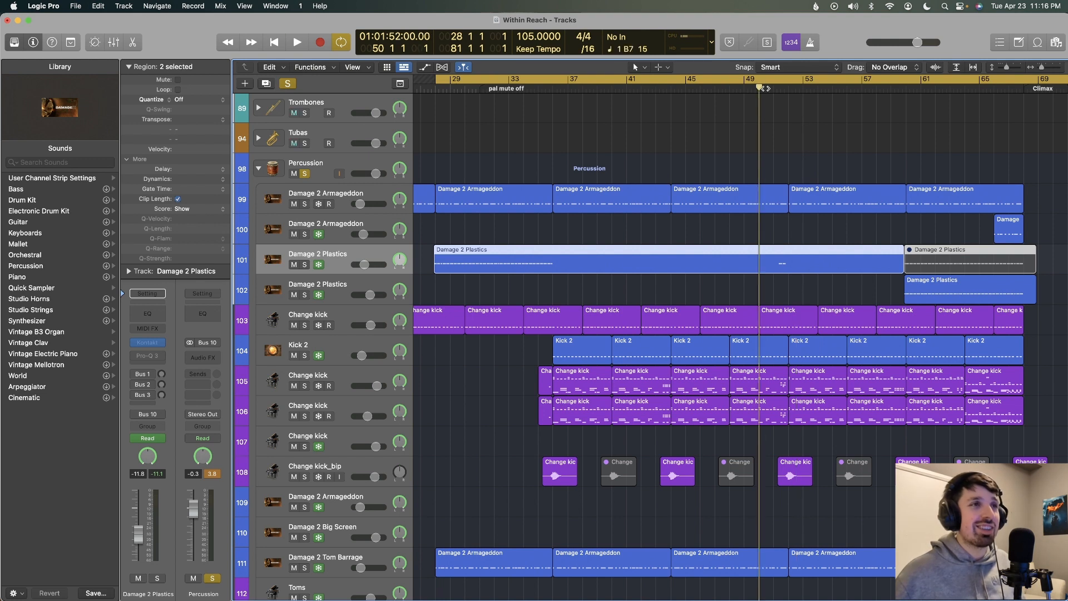
pyautogui.press('space')
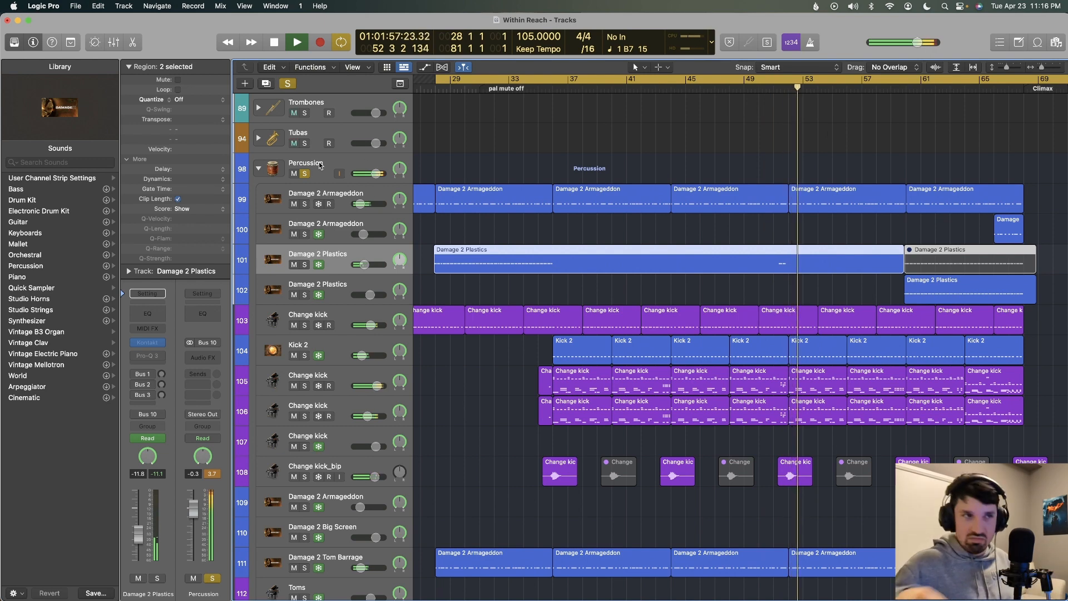
pyautogui.press('space')
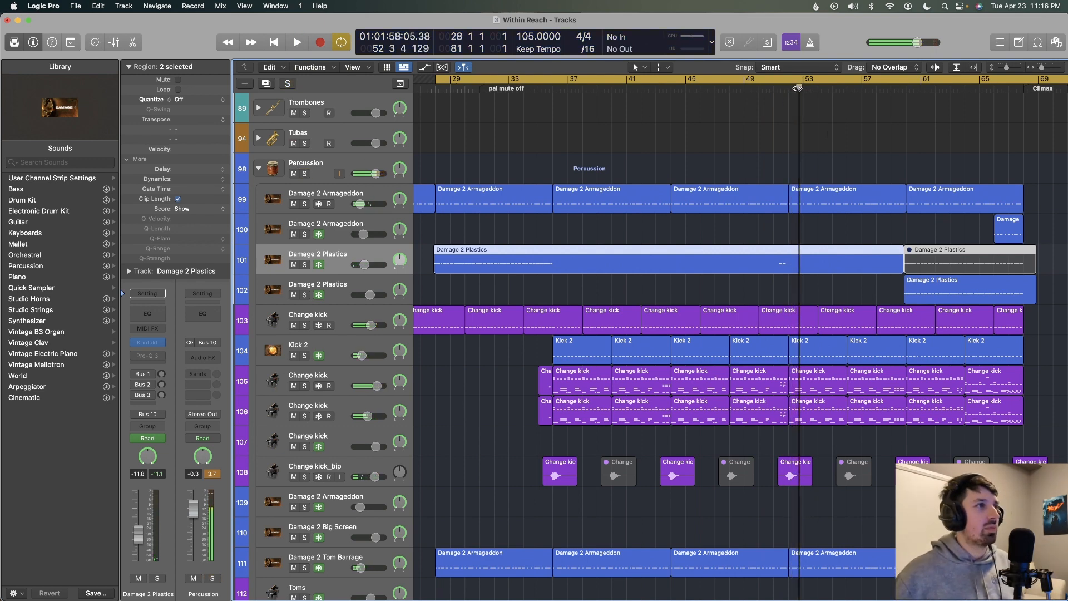
# Play the full arrangement from bar 52 to bar 60 while reviewing the percussion, pad and guitar tracks.
pyautogui.press('space')
pyautogui.scroll(-10, 783, 245)
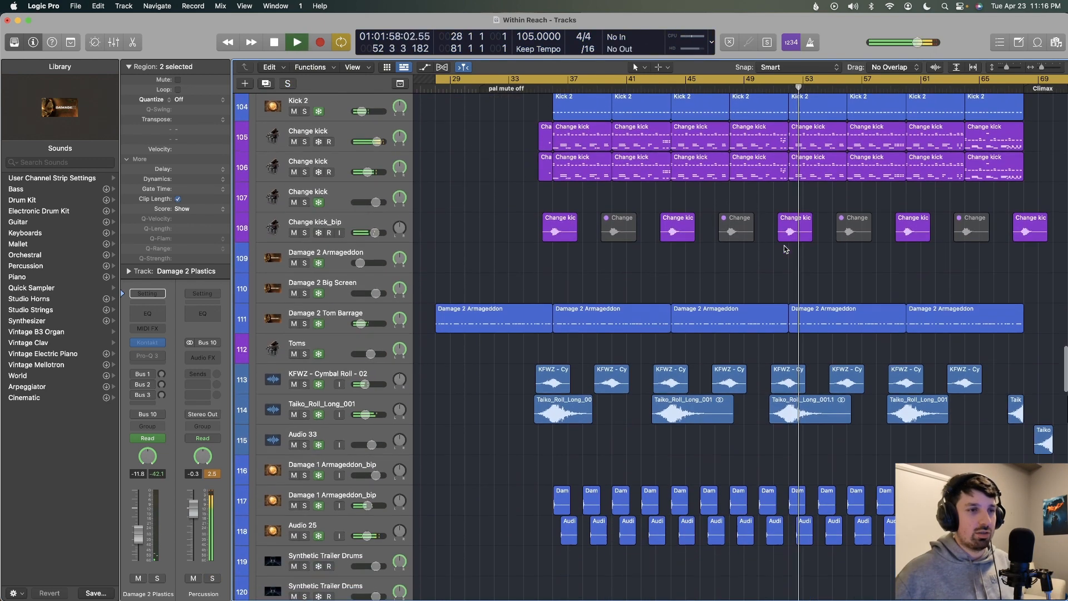
pyautogui.scroll(-11, 784, 249)
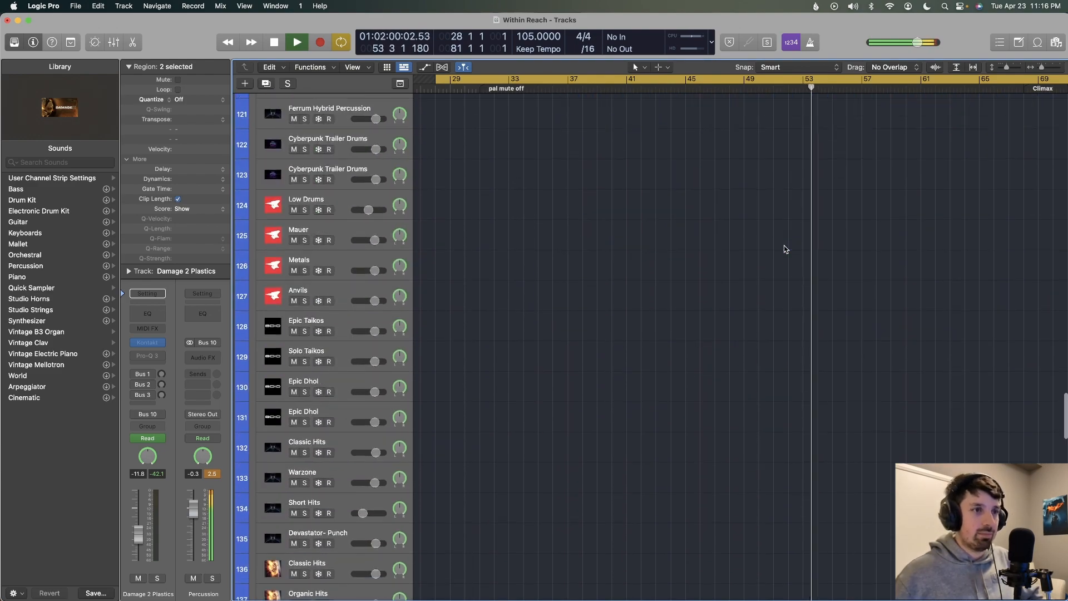
pyautogui.scroll(20, 785, 249)
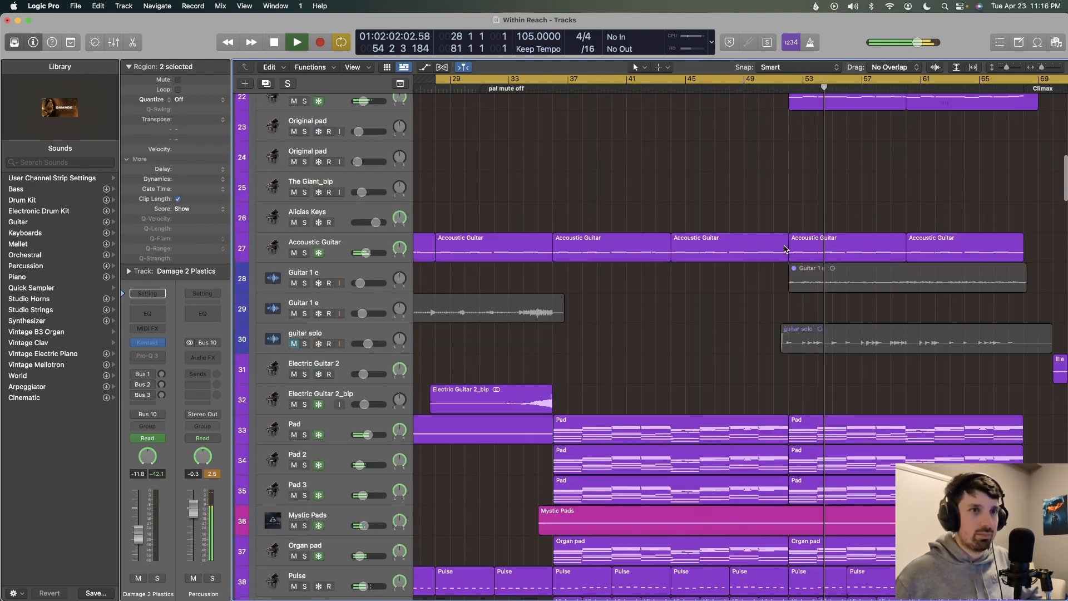
pyautogui.scroll(6, 784, 248)
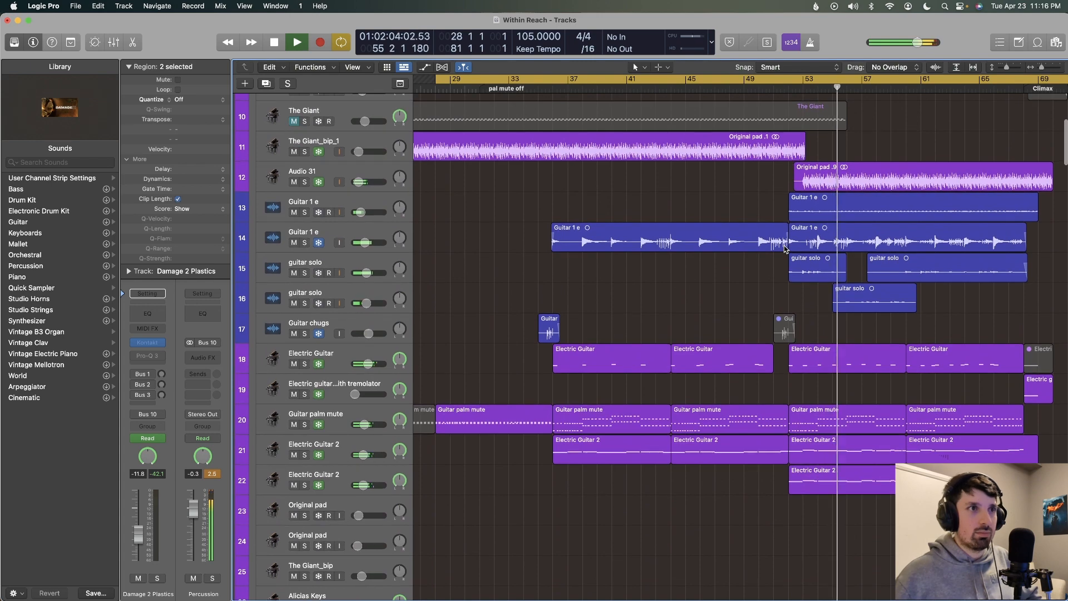
pyautogui.scroll(2, 784, 248)
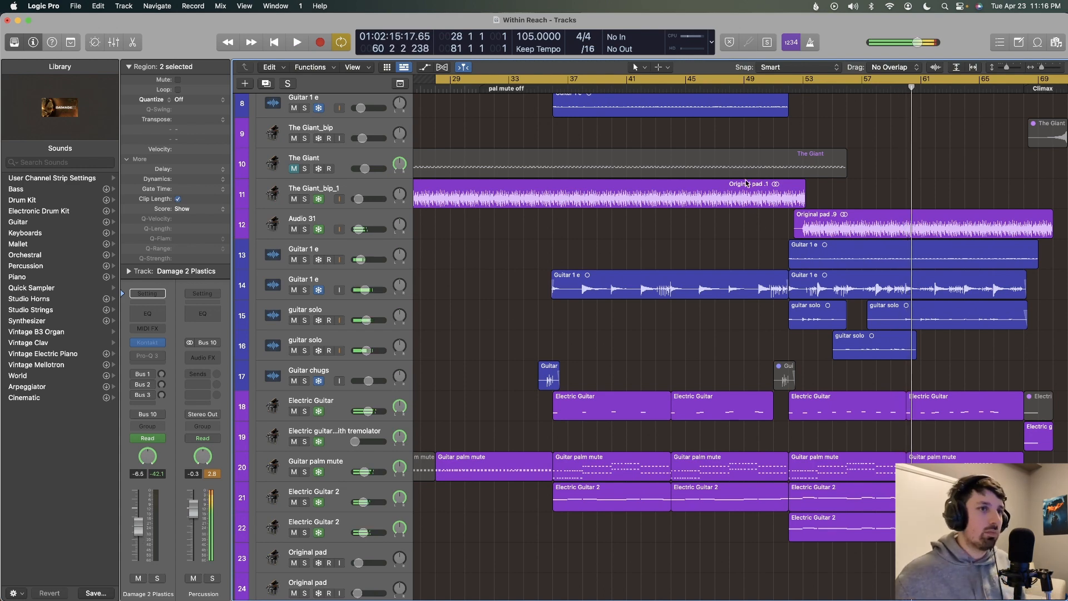
# Set the cycle range to bars 52–72, solo the Guitar 1 e tracks 13 and 14 and guitar solo track 15, and start playback.
pyautogui.moveTo(789, 75); pyautogui.dragTo(1033, 149)
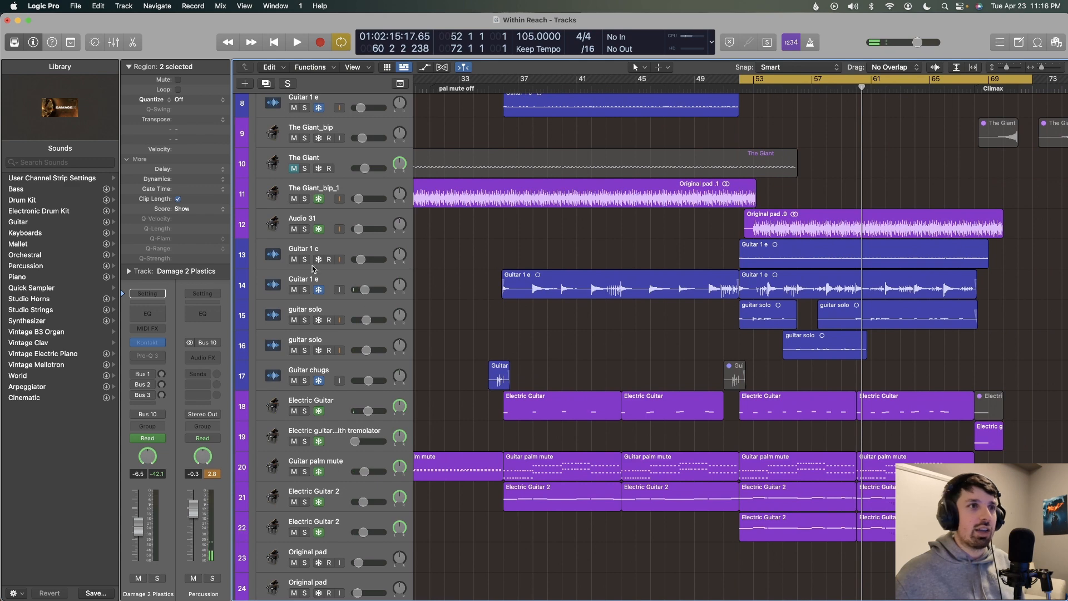
pyautogui.moveTo(306, 261); pyautogui.dragTo(307, 325)
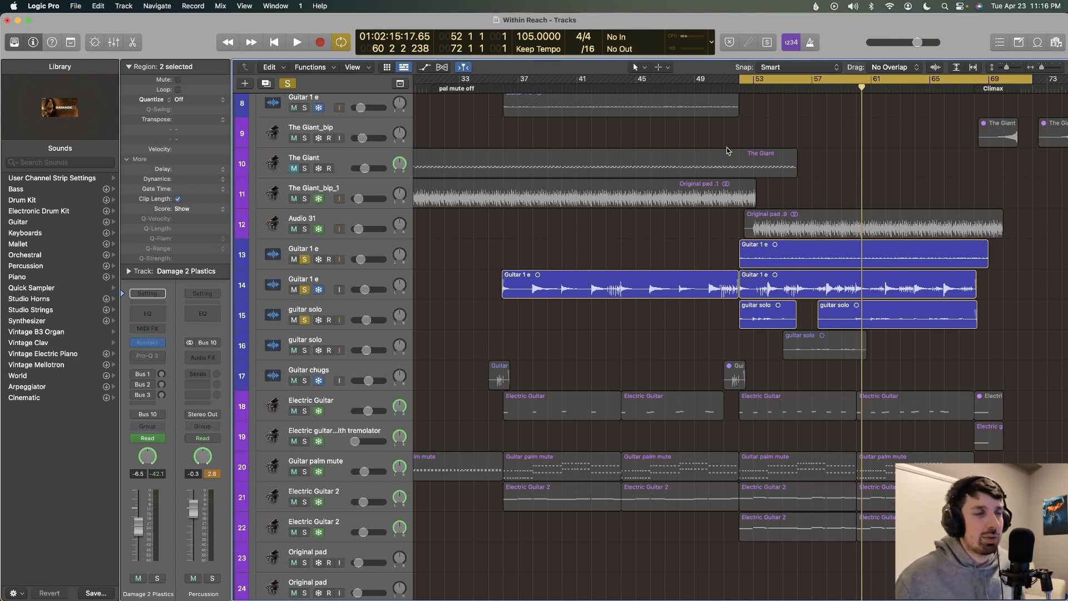
pyautogui.press('space')
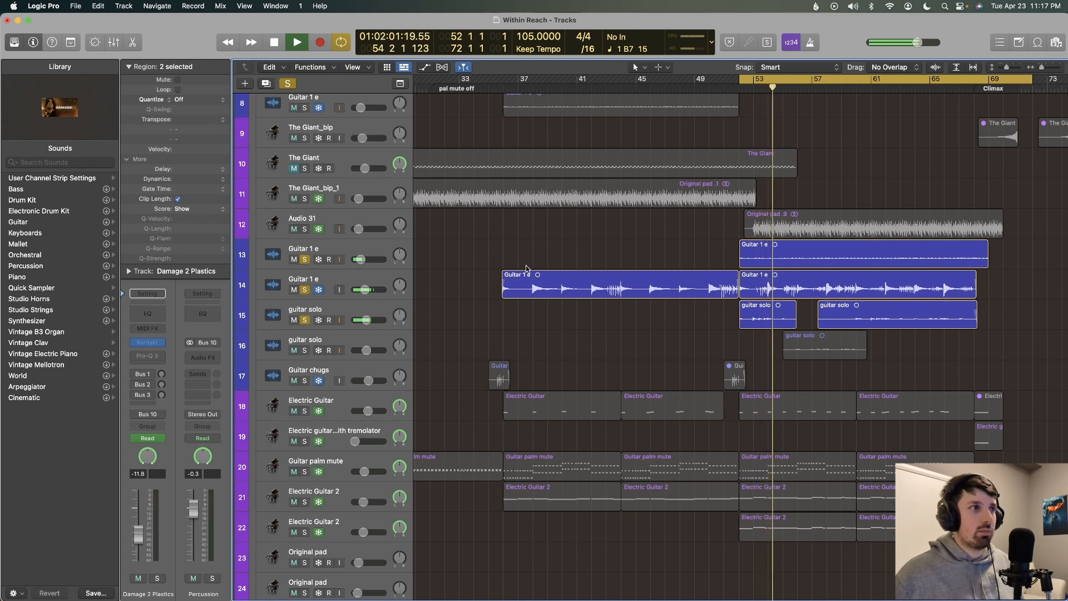
# Add guitar tracks 16, 18, 20, 21 and 22 to the solo one by one during playback, stop in bar 64 and clear all solos.
pyautogui.scroll(-1, 540, 311)
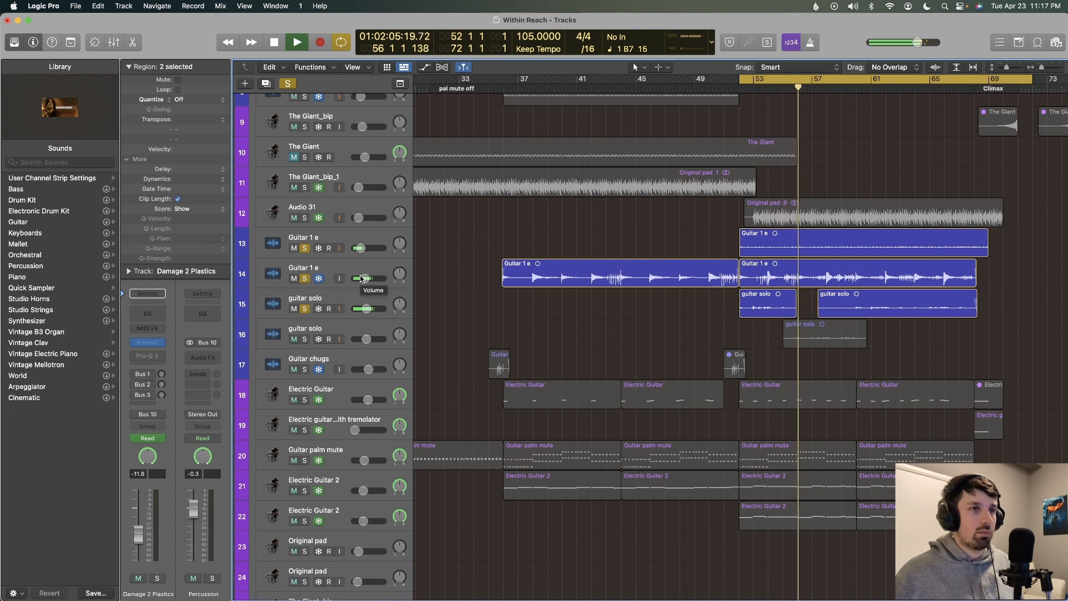
pyautogui.click(304, 340)
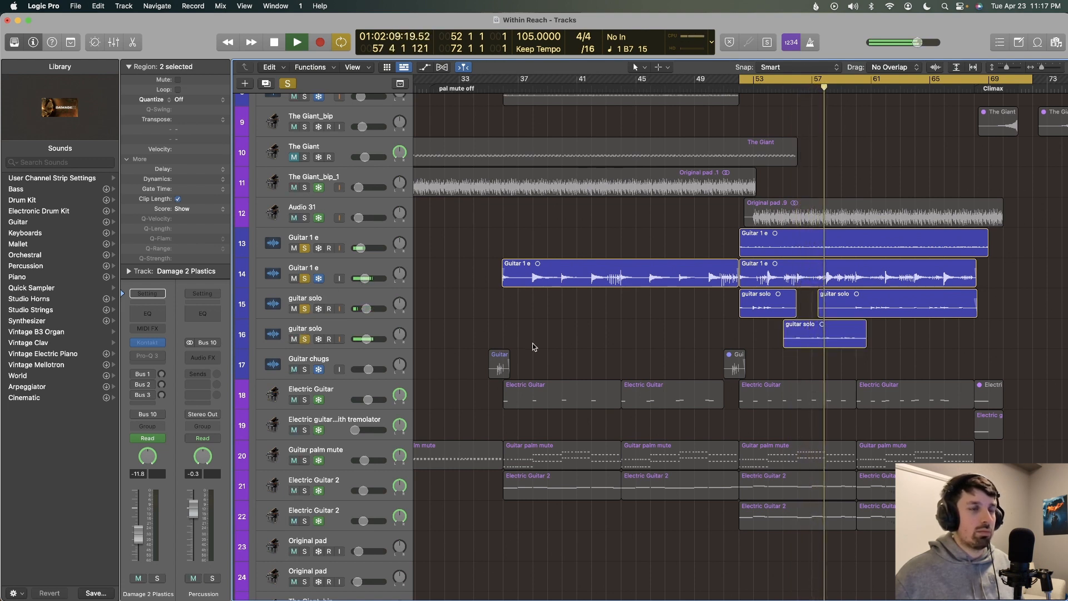
pyautogui.click(307, 400)
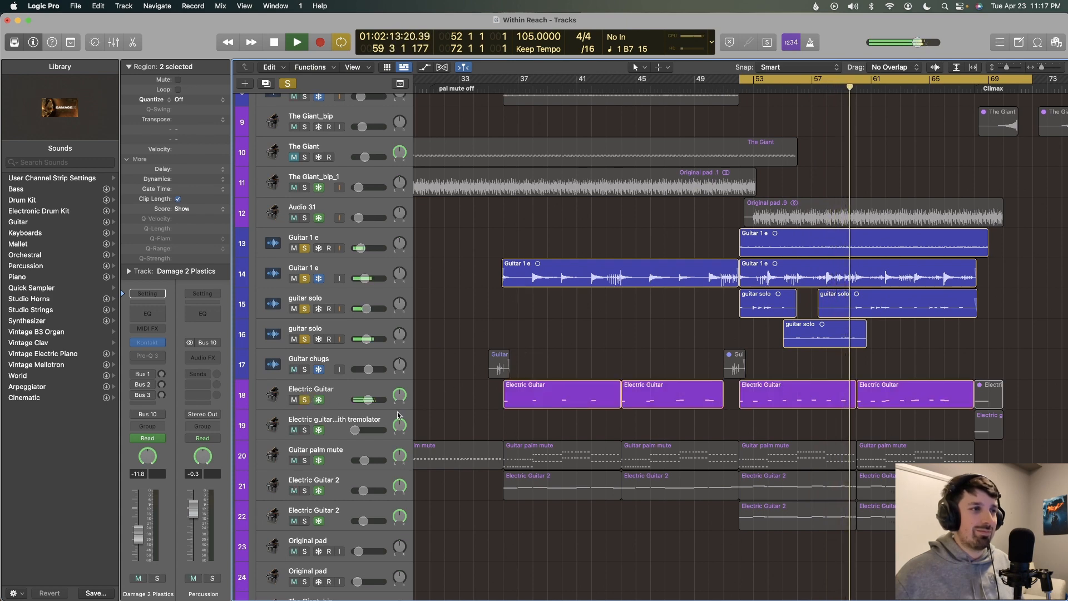
pyautogui.scroll(-2, 426, 403)
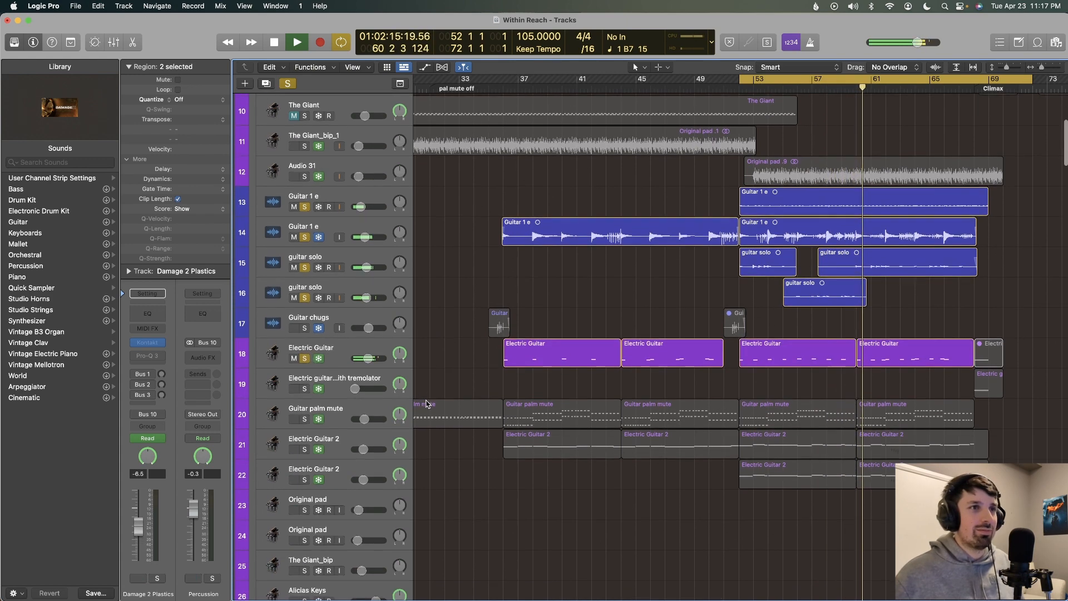
pyautogui.click(304, 419)
pyautogui.click(304, 449)
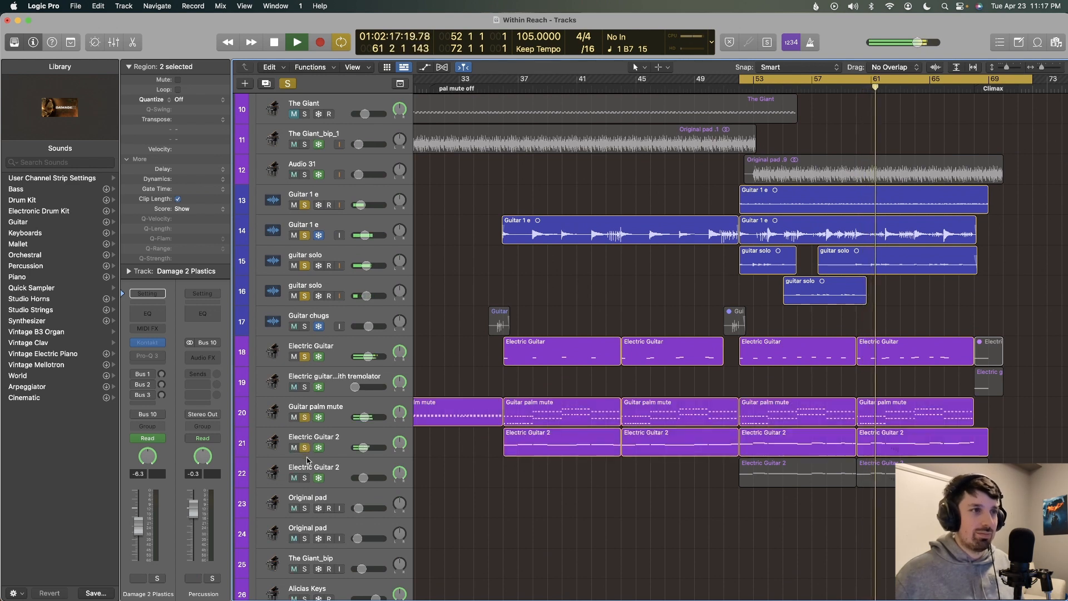
pyautogui.click(304, 479)
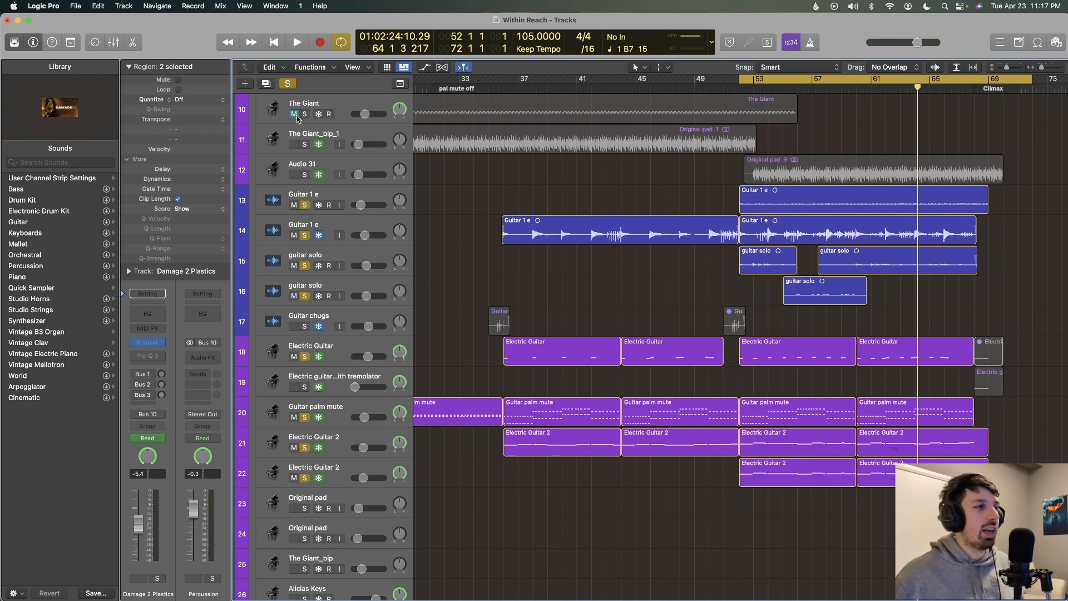
pyautogui.click(287, 83)
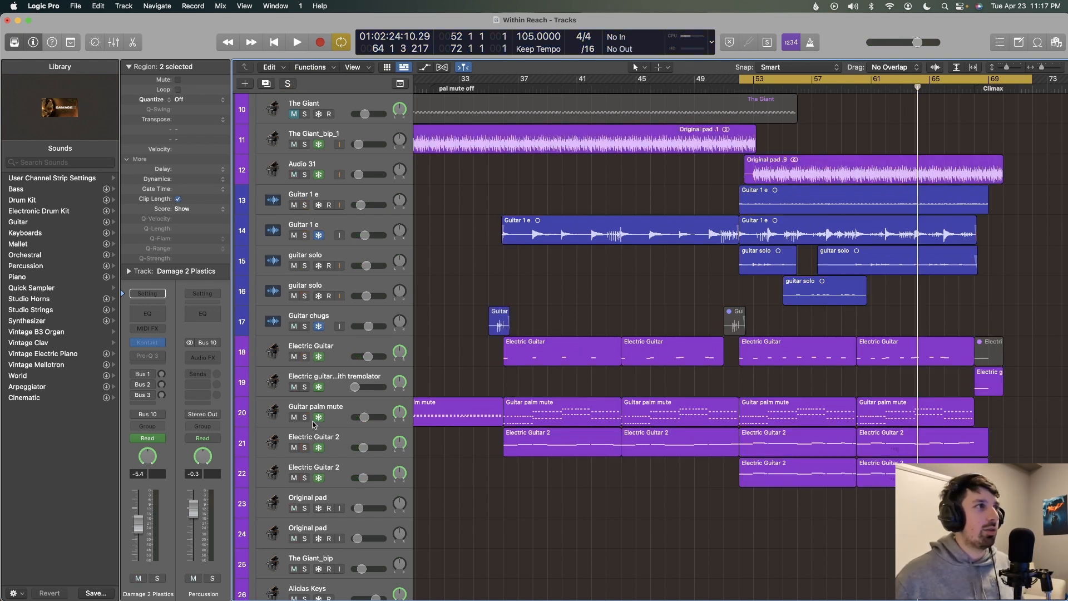
# Solo the Electric Guitar 2 tracks 21 and 22 and select each track's region that starts at bar 60.
pyautogui.click(305, 448)
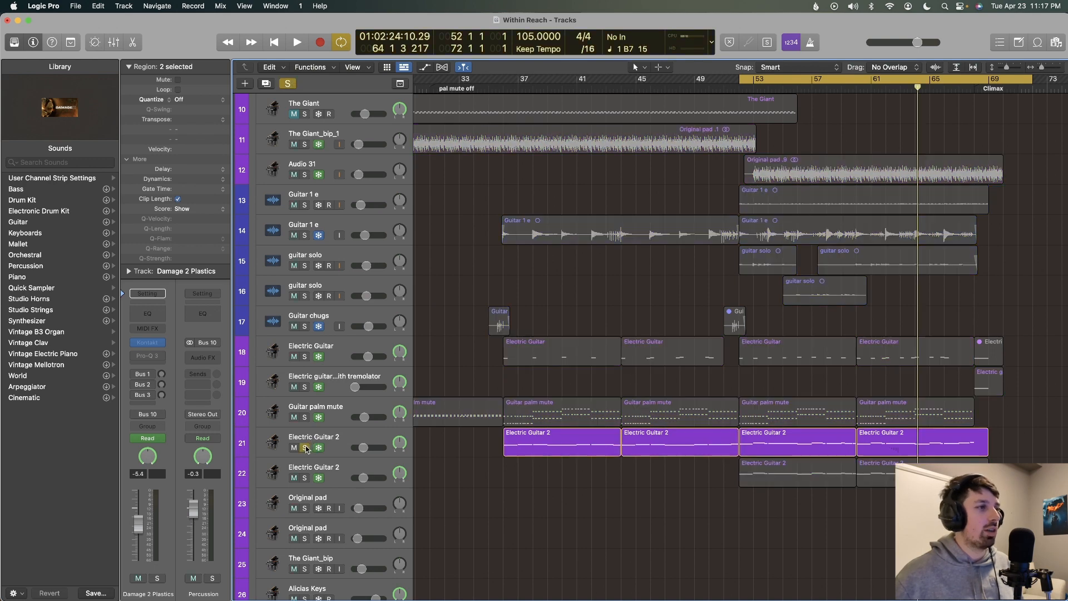
pyautogui.click(305, 477)
pyautogui.scroll(-1, 622, 399)
pyautogui.scroll(4, 623, 398)
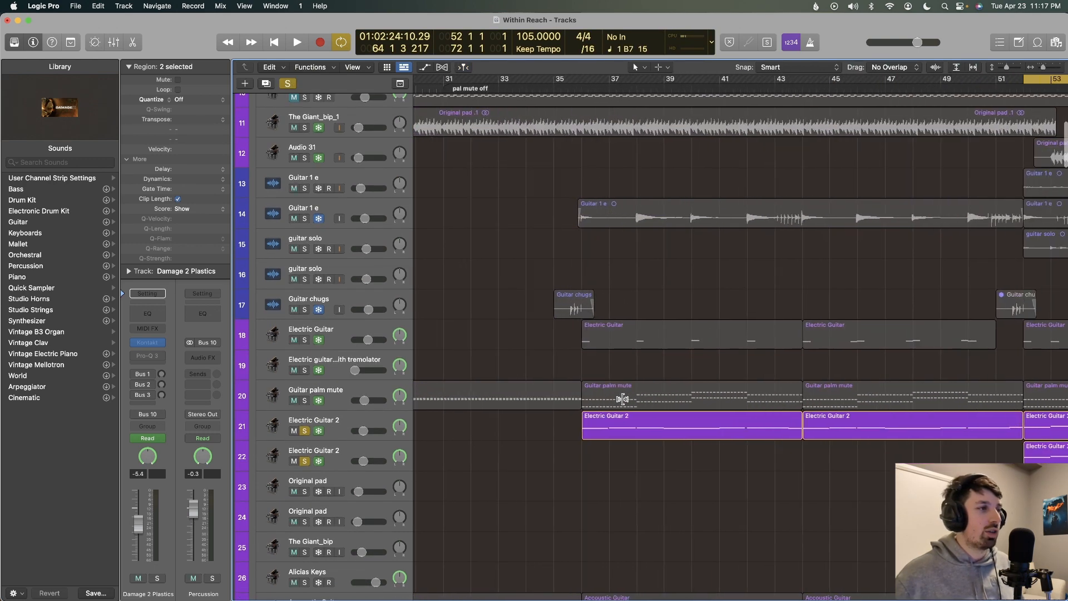
pyautogui.scroll(-2, 310, 348)
pyautogui.hscroll(7, 311, 347)
pyautogui.scroll(-3, 310, 348)
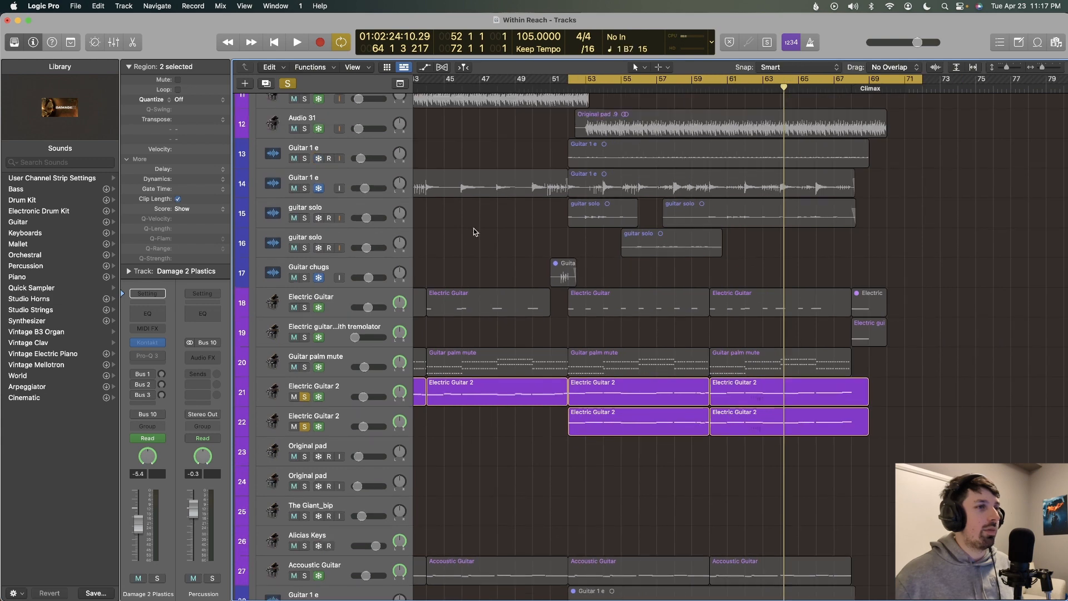
pyautogui.click(754, 399)
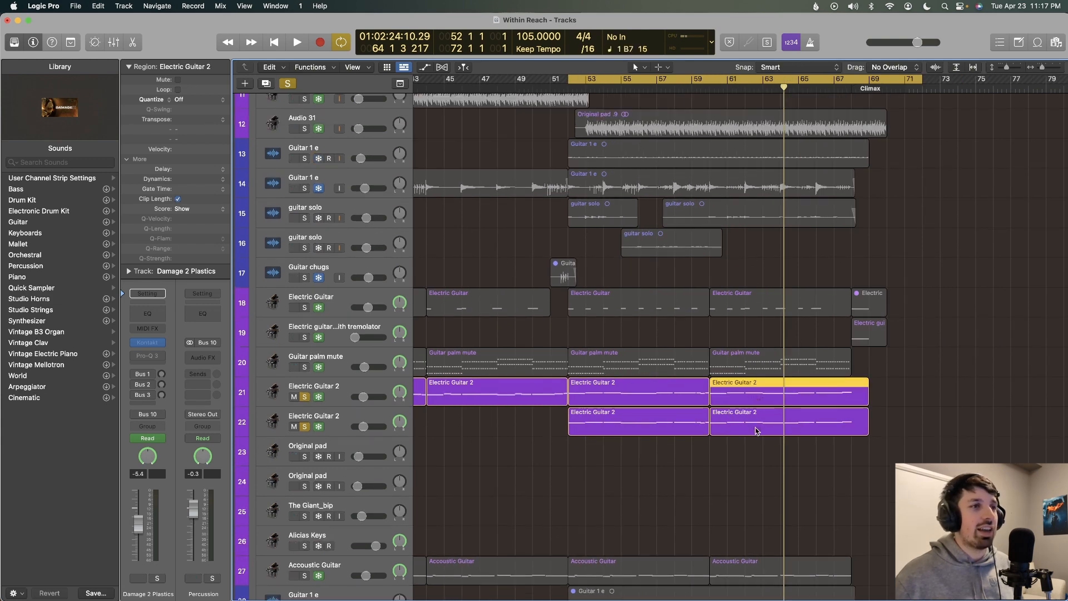
pyautogui.click(757, 424)
# Play the soloed Electric Guitar 2 tracks from bar 62 into bar 63 and clear the solo.
pyautogui.click(746, 88)
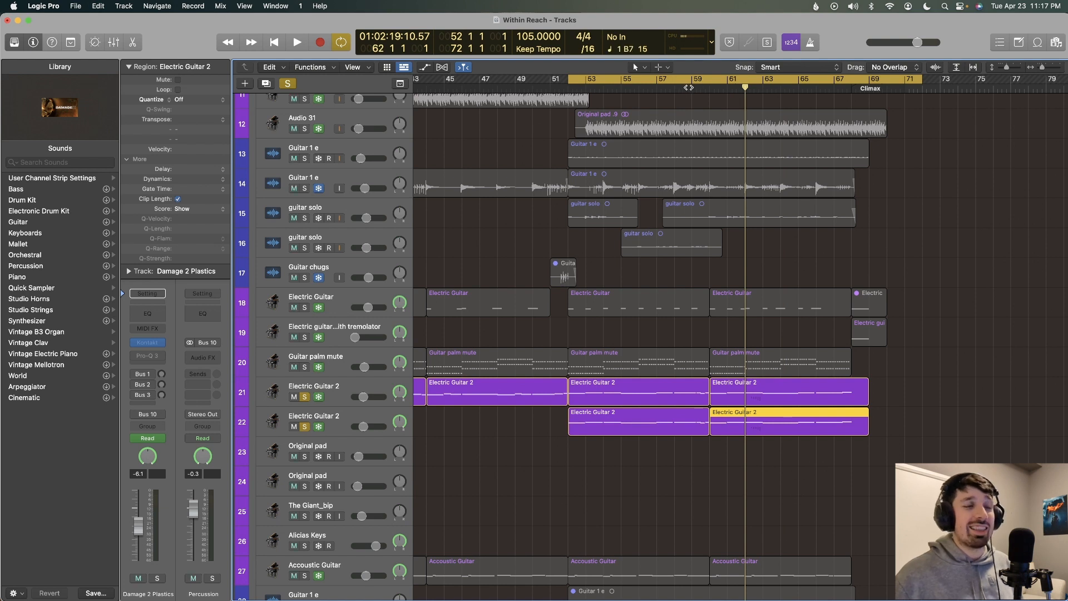
pyautogui.press('space')
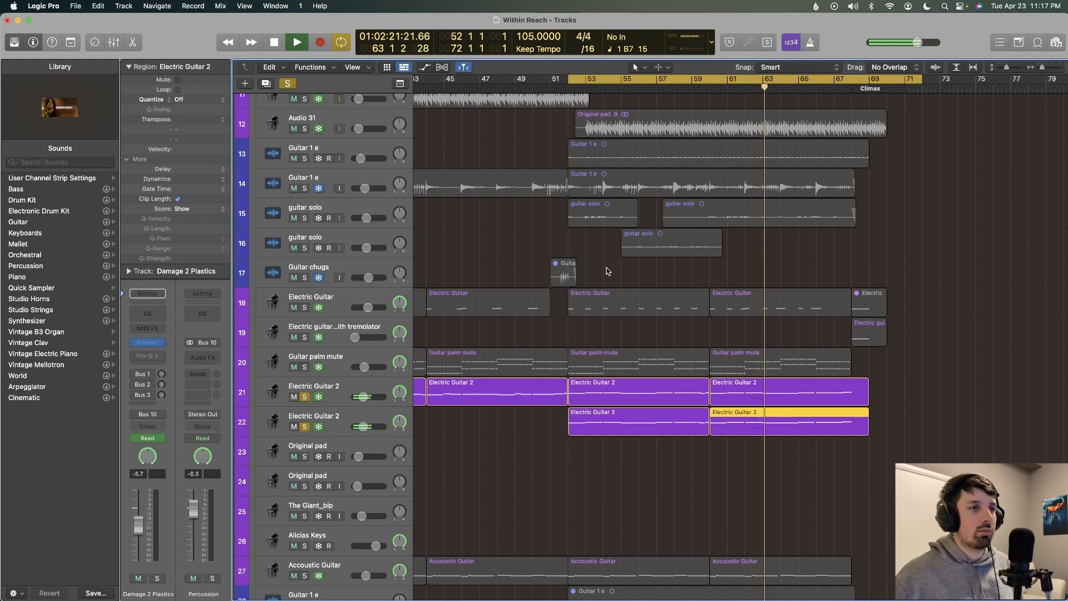
pyautogui.press('space')
pyautogui.press('s')
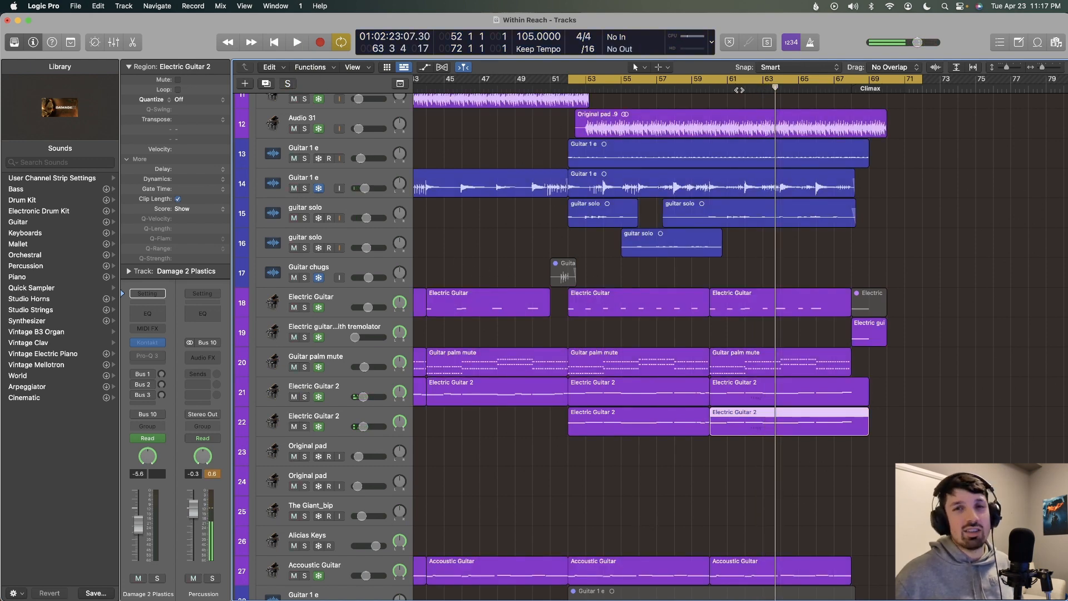
# Play the full arrangement from about bar 62 to bar 68 while reviewing the guitar, vocal, cymbal and short string tracks.
pyautogui.press('space')
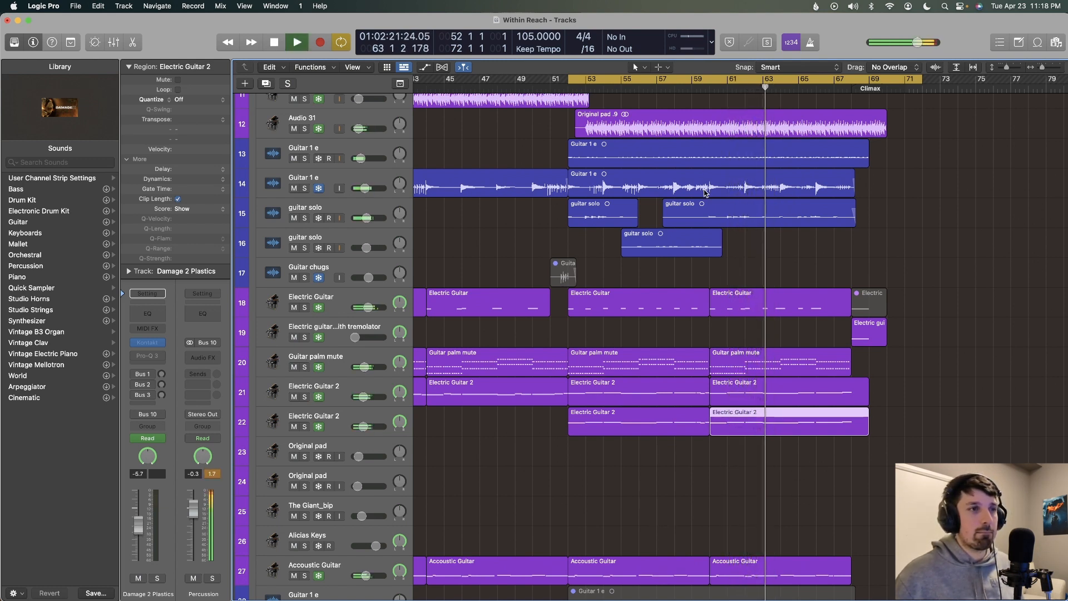
pyautogui.scroll(5, 705, 181)
pyautogui.scroll(6, 706, 193)
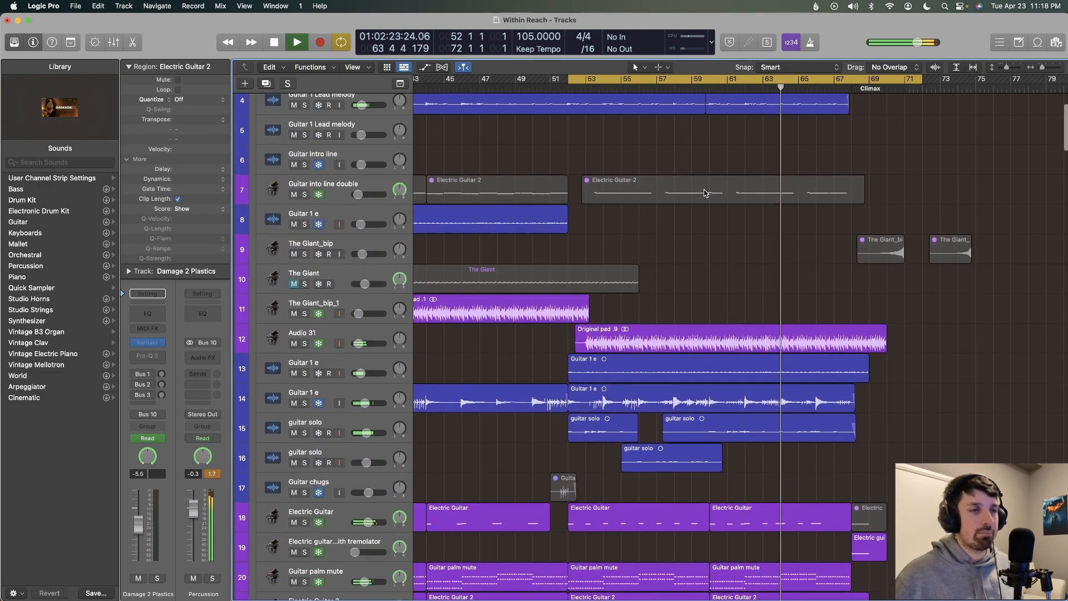
pyautogui.scroll(-20, 705, 193)
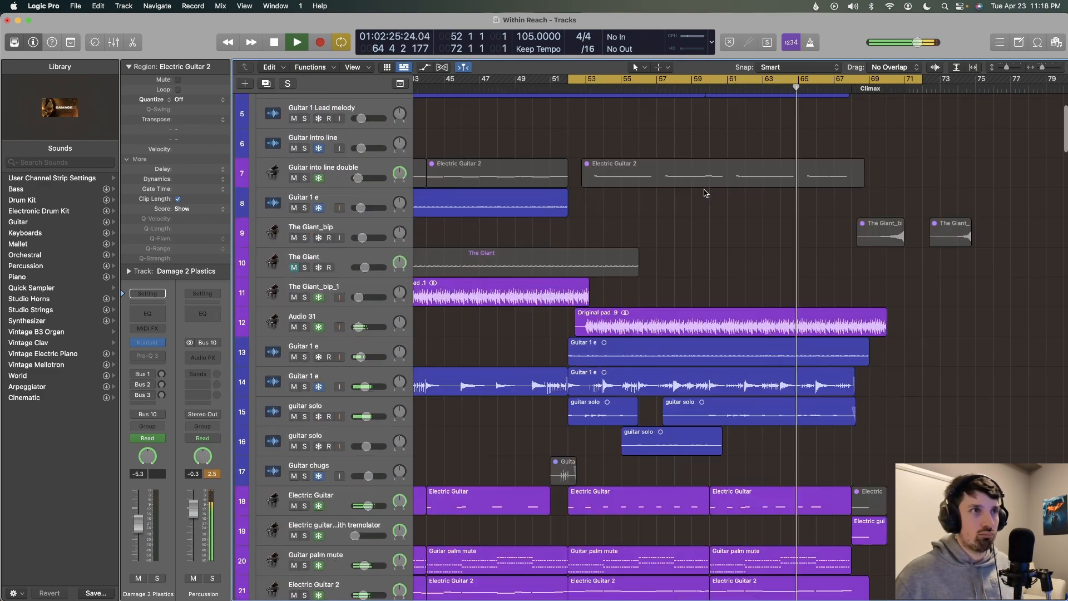
pyautogui.scroll(-10, 703, 193)
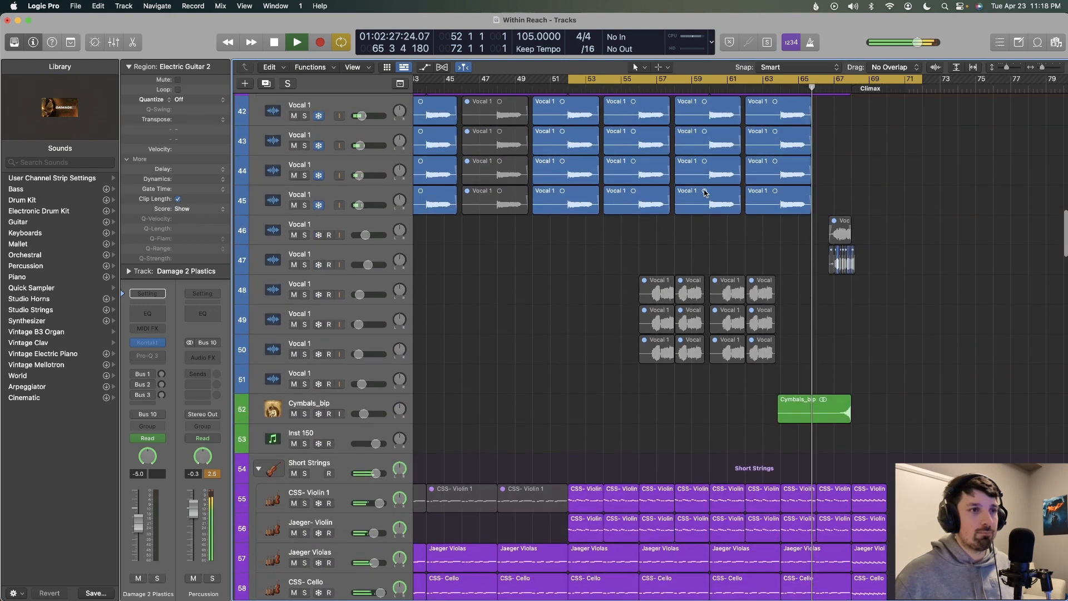
pyautogui.scroll(-3, 705, 193)
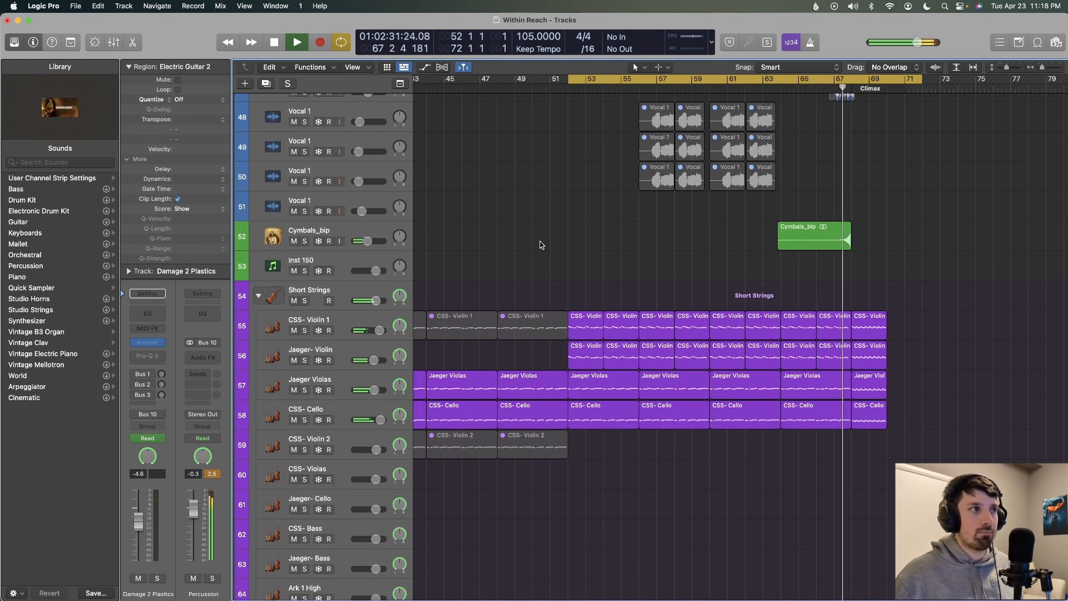
pyautogui.press('space')
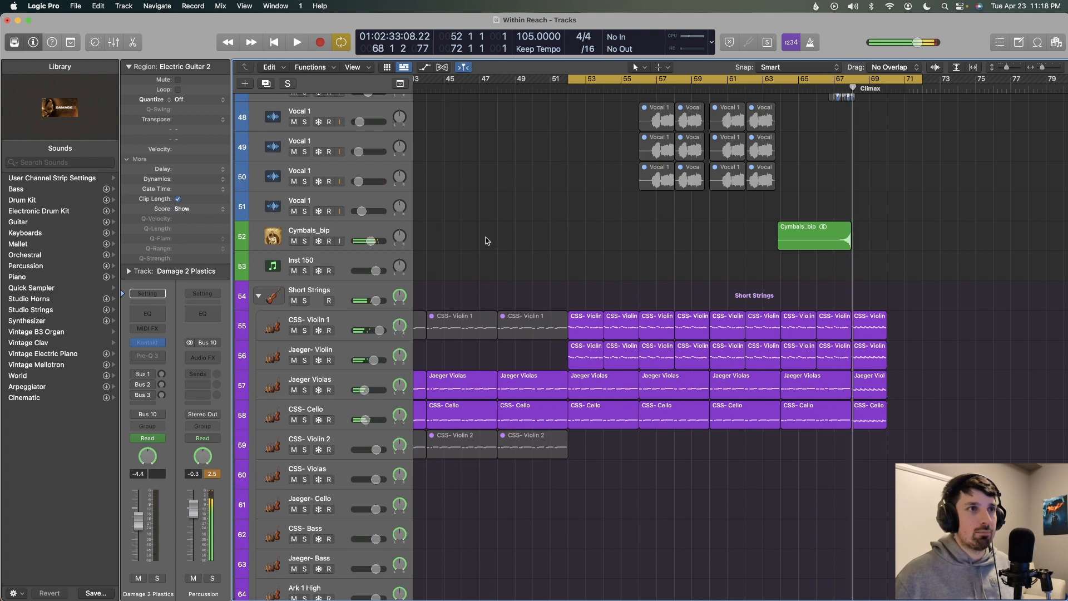
# Select and solo the Cymbals_bip track 52, play it from about bar 67 into bar 68 and clear the solo.
pyautogui.click(387, 230)
pyautogui.press('s')
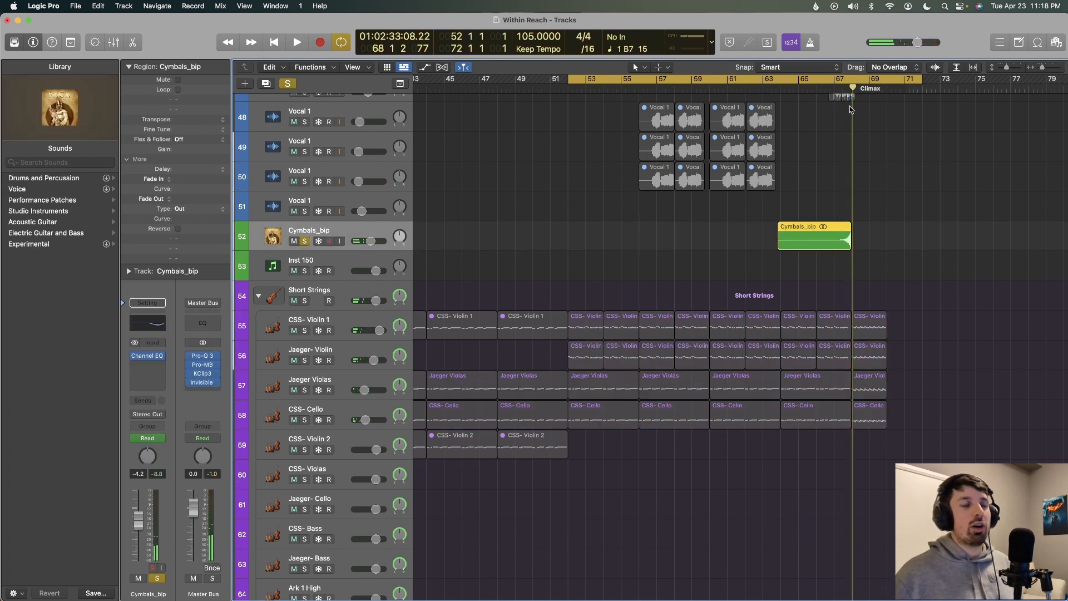
pyautogui.click(833, 86)
pyautogui.press('space')
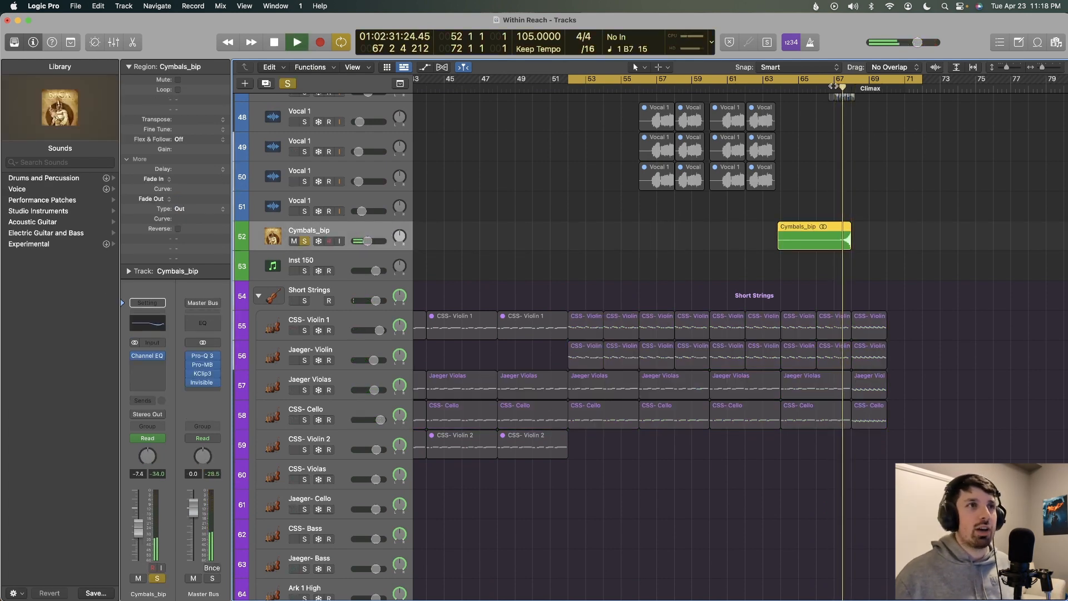
pyautogui.press('space')
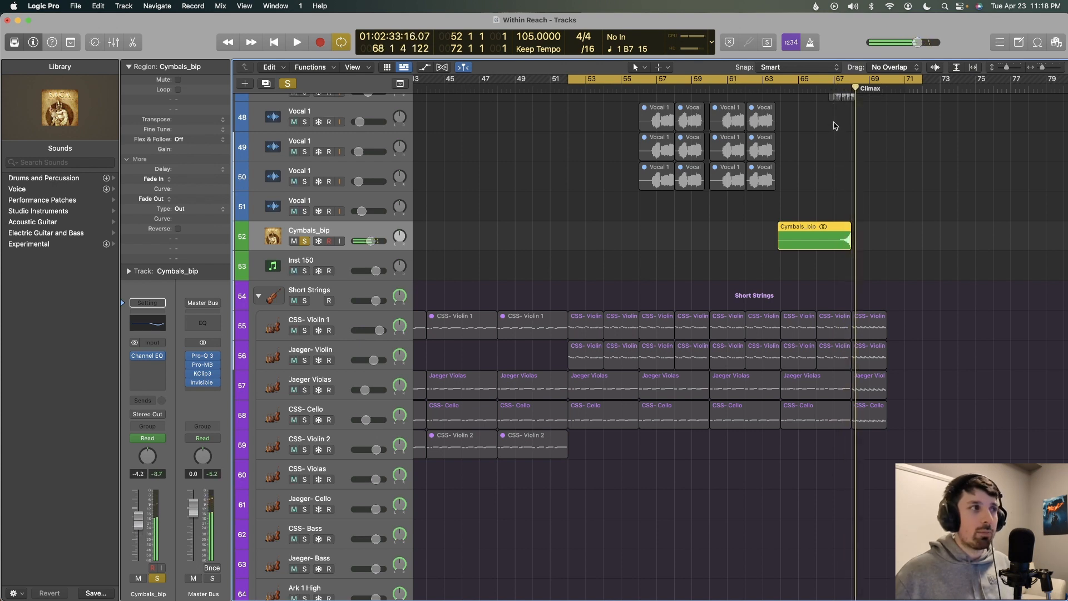
pyautogui.press('s')
# Solo the Short Strings stack and play it from about bar 63 to bar 66.
pyautogui.click(304, 300)
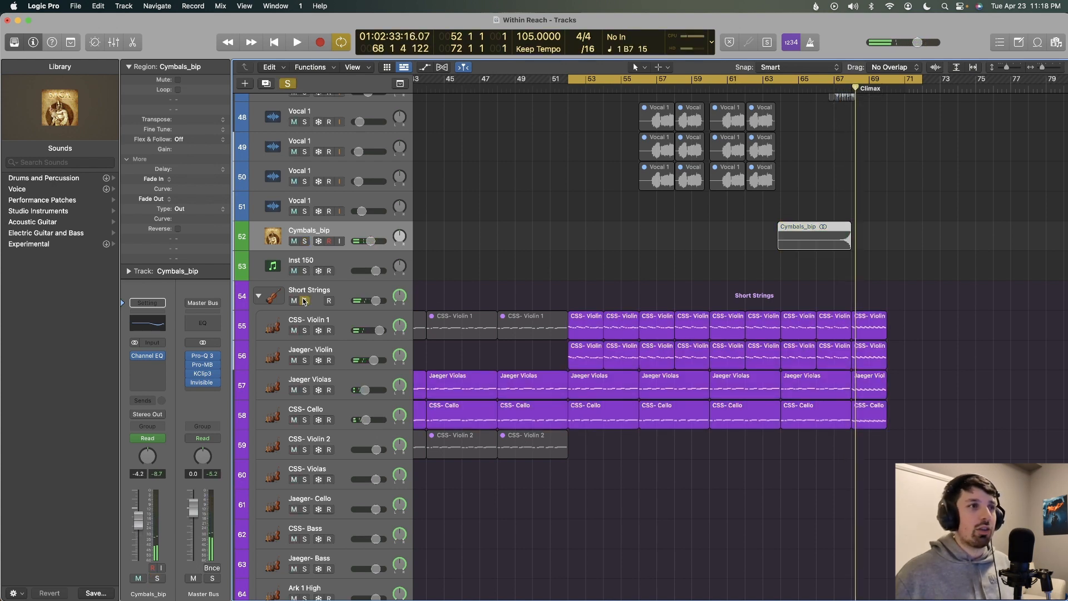
pyautogui.click(763, 89)
pyautogui.press('space')
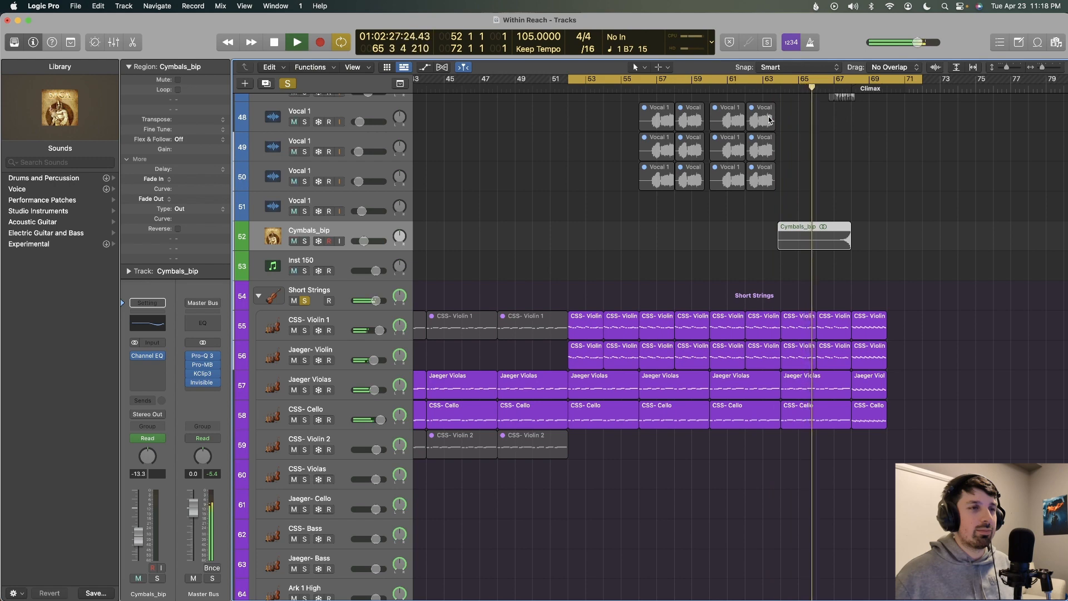
pyautogui.press('space')
# Solo the Long Strings stack, track 66, in place of the Short Strings stack.
pyautogui.scroll(-10, 535, 193)
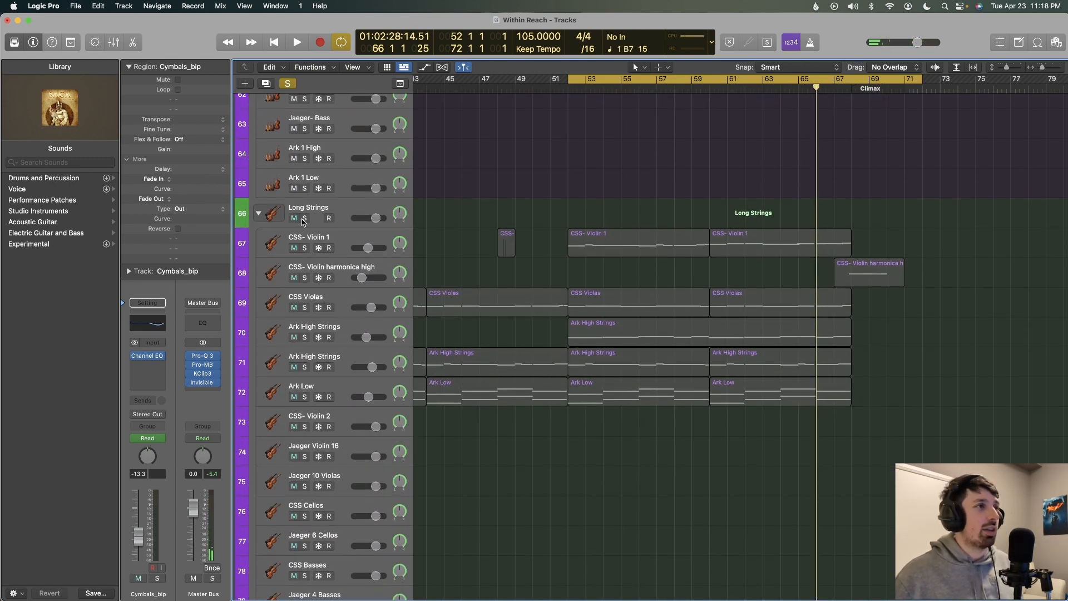
pyautogui.click(304, 220)
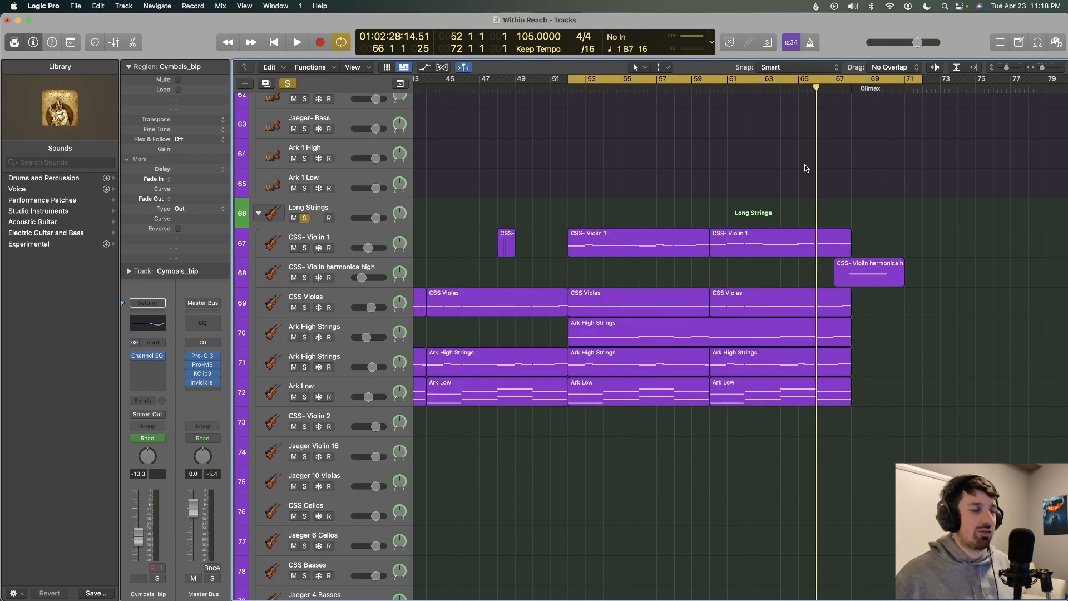
# Select the Damage 2 Plastics track 101, solo the Percussion stack and start playback from about bar 61.
pyautogui.scroll(-20, 776, 242)
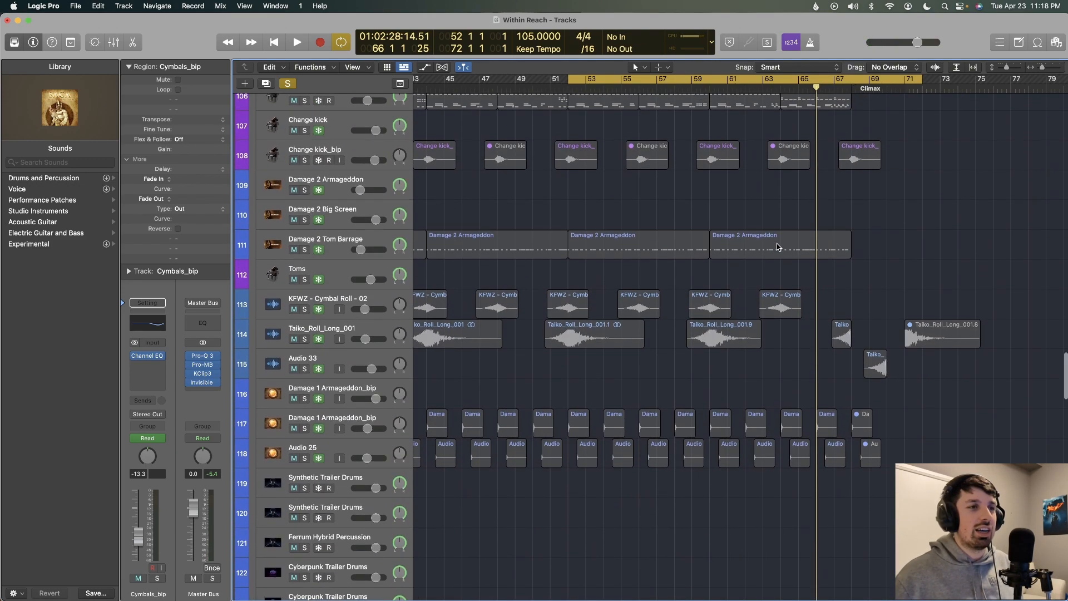
pyautogui.scroll(5, 777, 247)
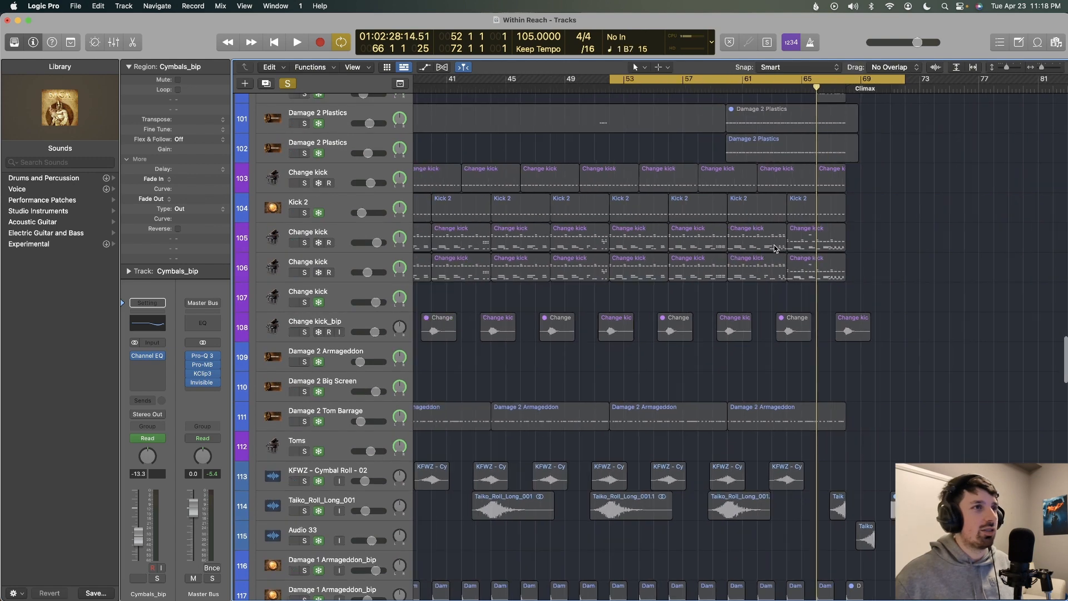
pyautogui.click(312, 120)
pyautogui.scroll(10, 287, 254)
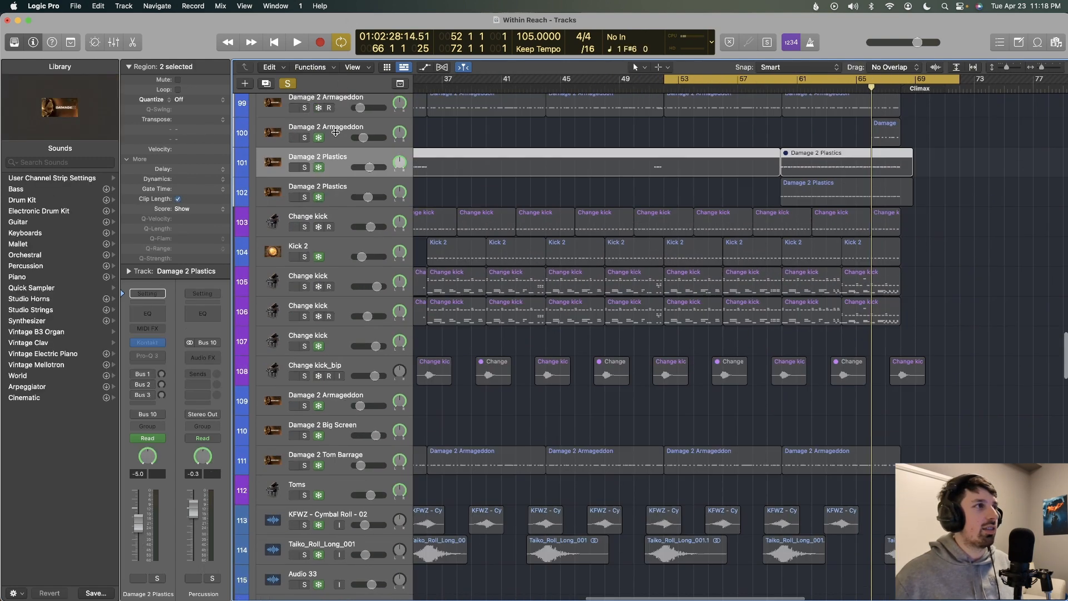
pyautogui.click(305, 309)
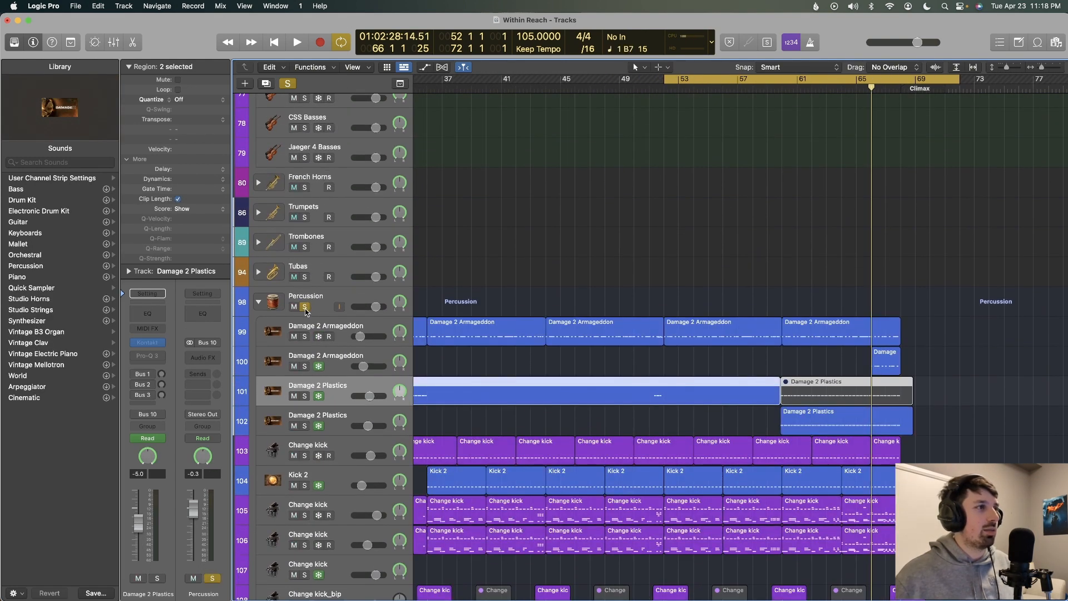
pyautogui.doubleClick(803, 92)
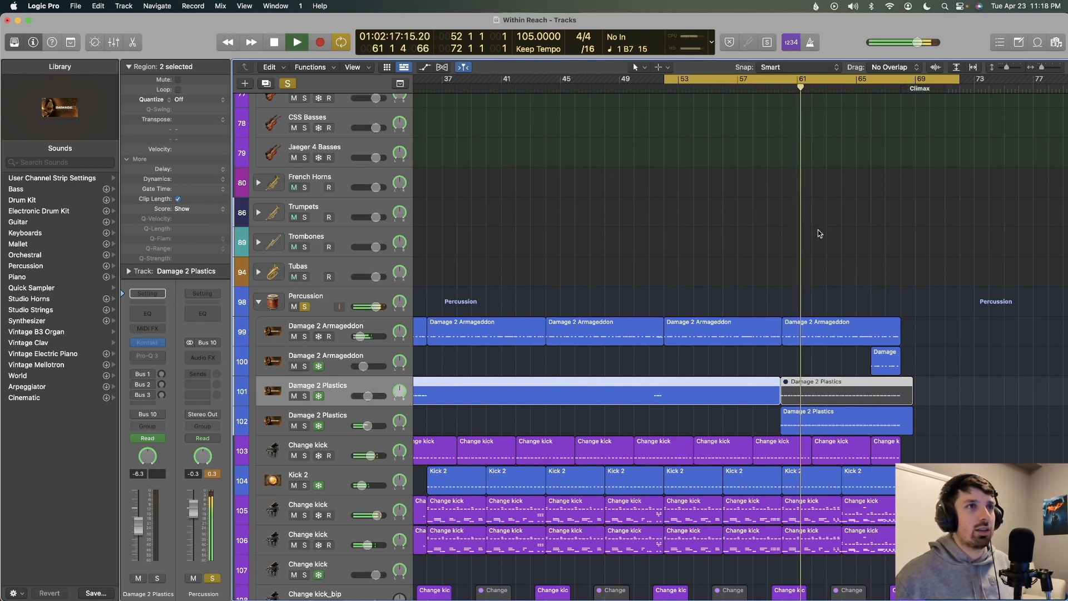
# Review the drum, kick, cymbal roll and taiko tracks of the Percussion stack while it plays from about bar 61 to bar 68.
pyautogui.scroll(-5, 819, 233)
pyautogui.scroll(-6, 819, 234)
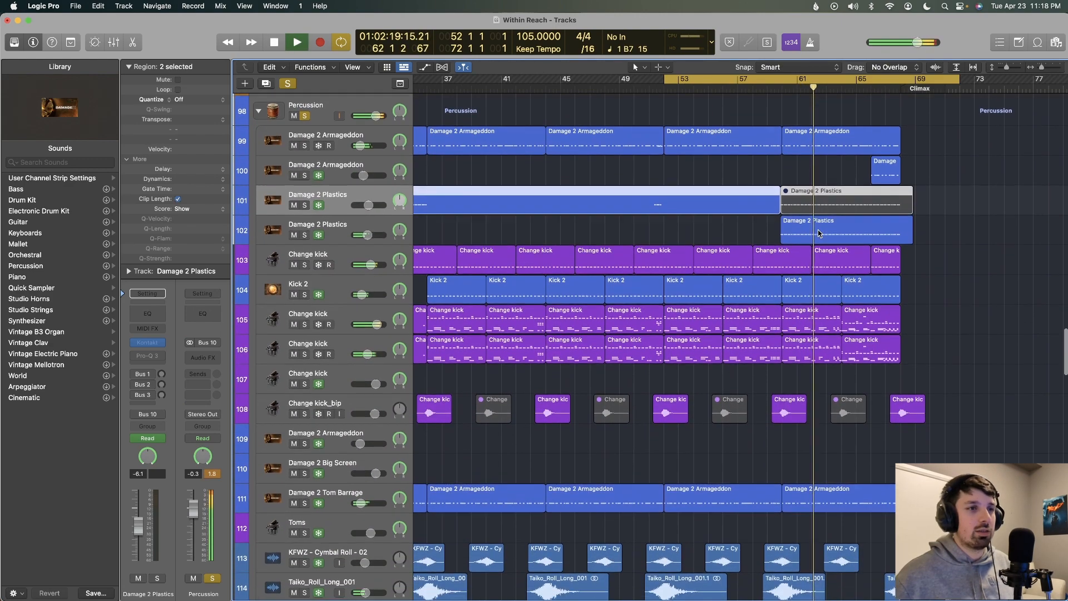
pyautogui.scroll(-2, 818, 234)
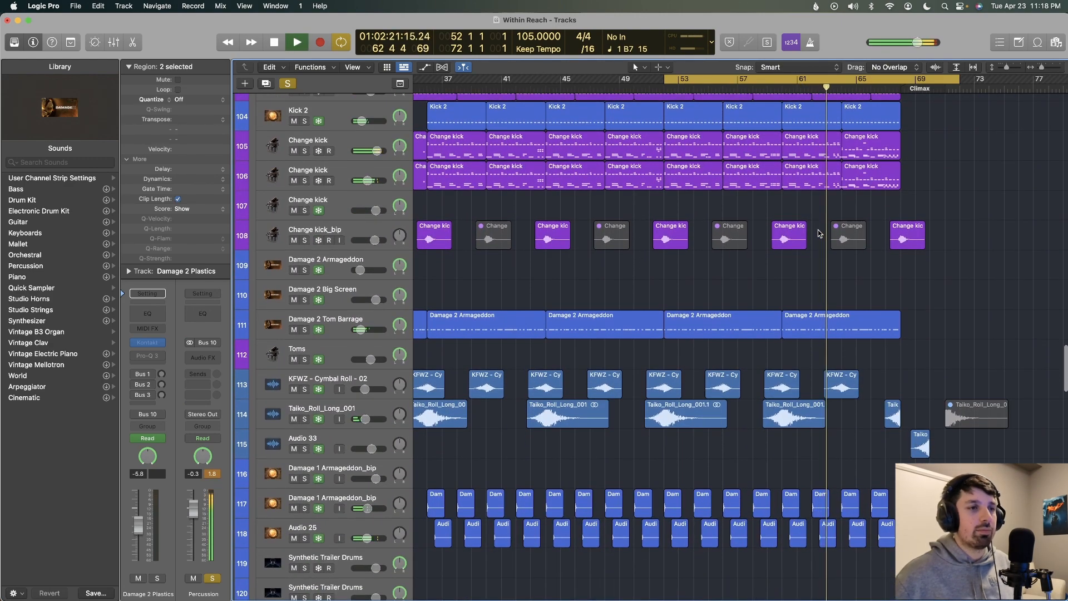
pyautogui.scroll(-2, 819, 234)
pyautogui.scroll(-2, 801, 223)
pyautogui.scroll(1, 779, 211)
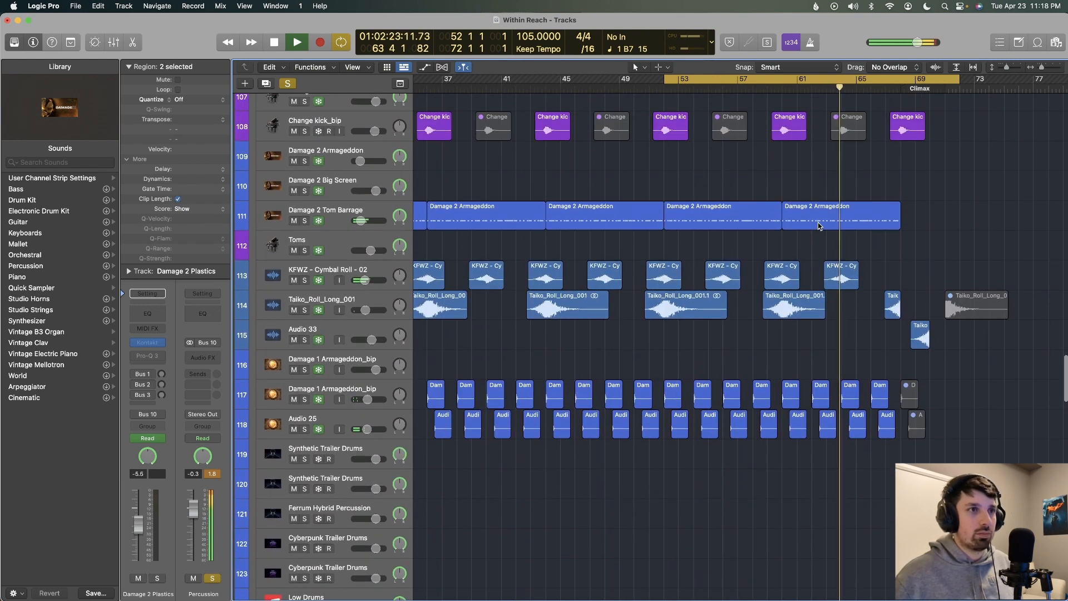
pyautogui.scroll(-1, 756, 203)
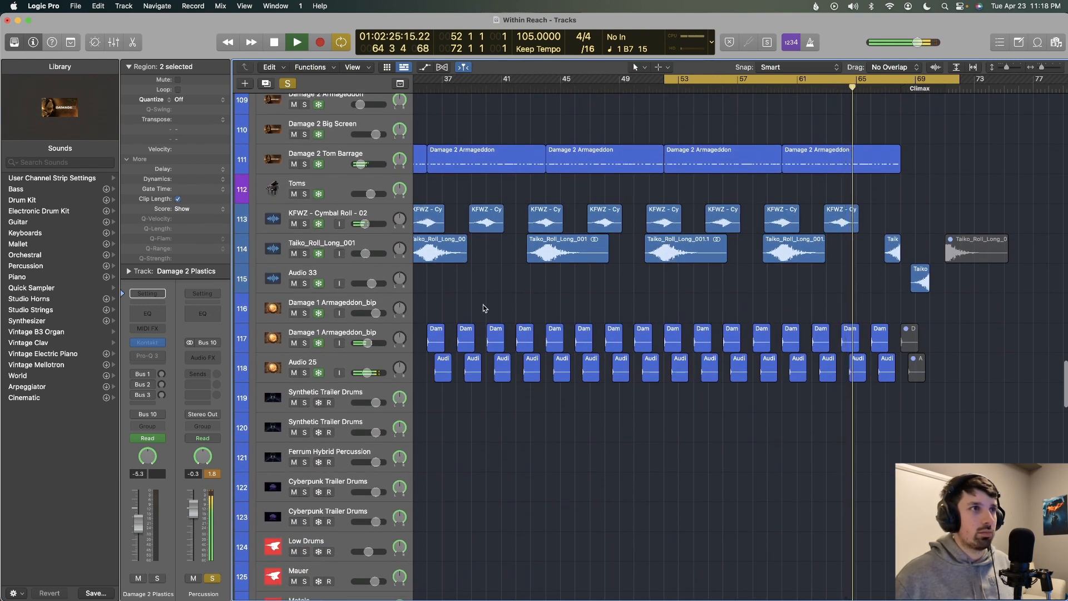
pyautogui.scroll(-5, 483, 305)
pyautogui.scroll(8, 483, 305)
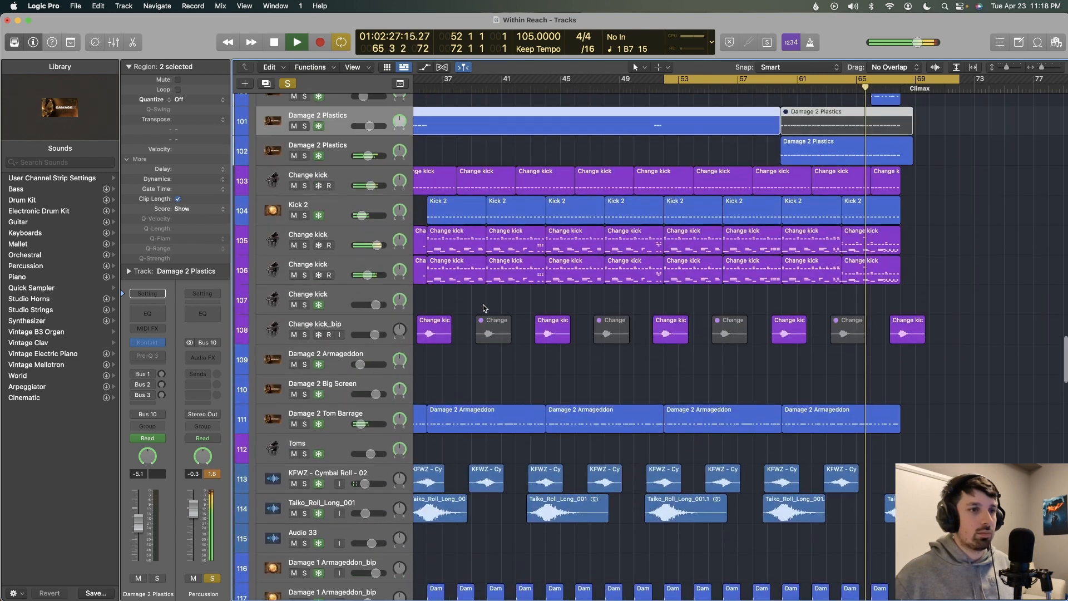
pyautogui.scroll(2, 483, 305)
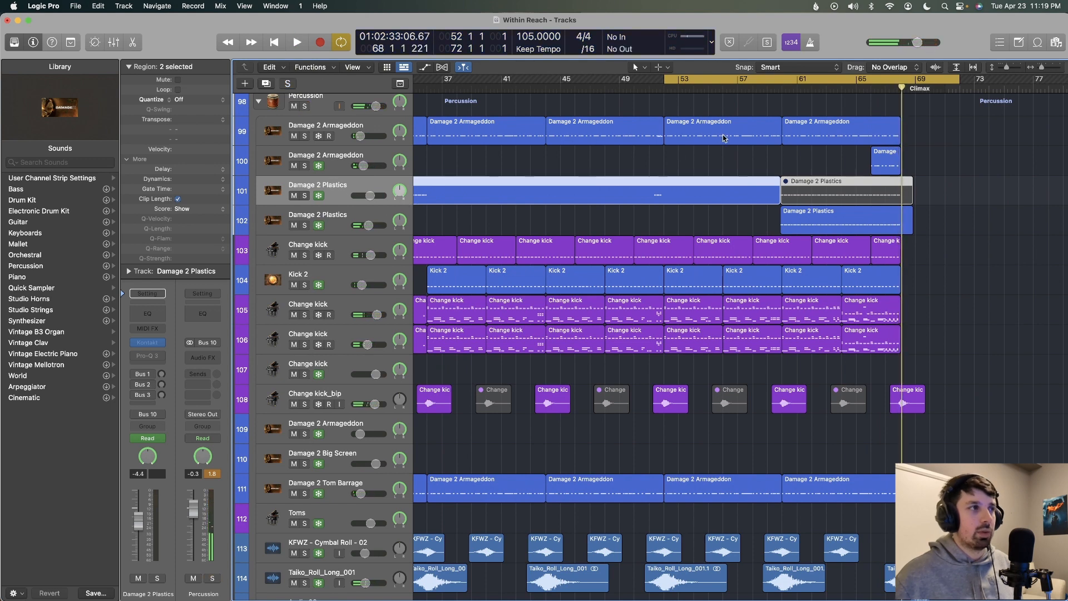
# Select and solo the Damage 2 Plastics track 102 and play it from about bar 60.
pyautogui.press('s')
pyautogui.press('s')
pyautogui.press('Down')
pyautogui.press('s')
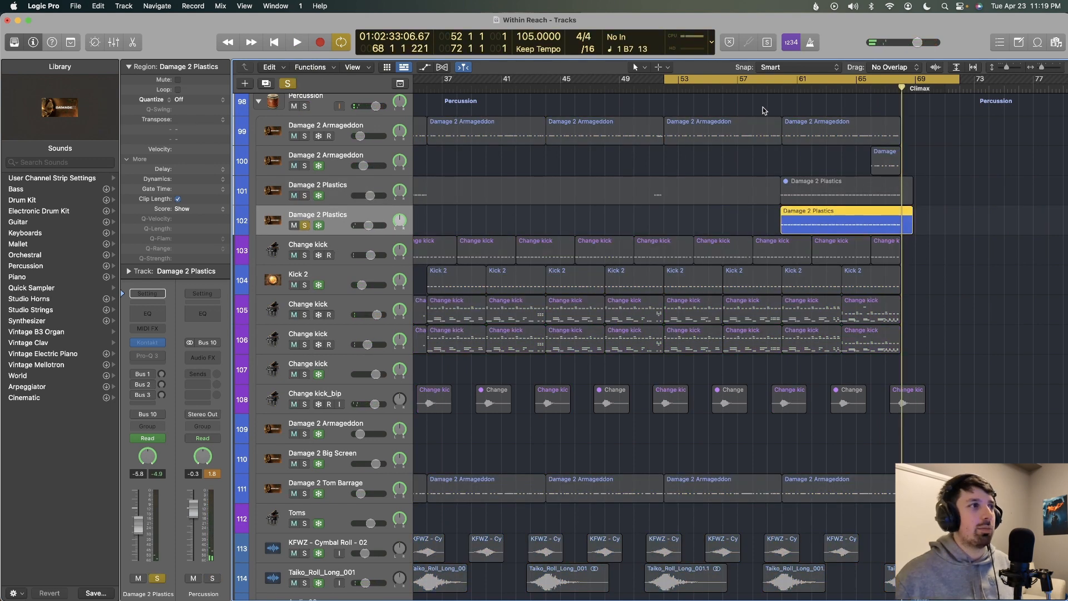
pyautogui.click(781, 89)
pyautogui.press('space')
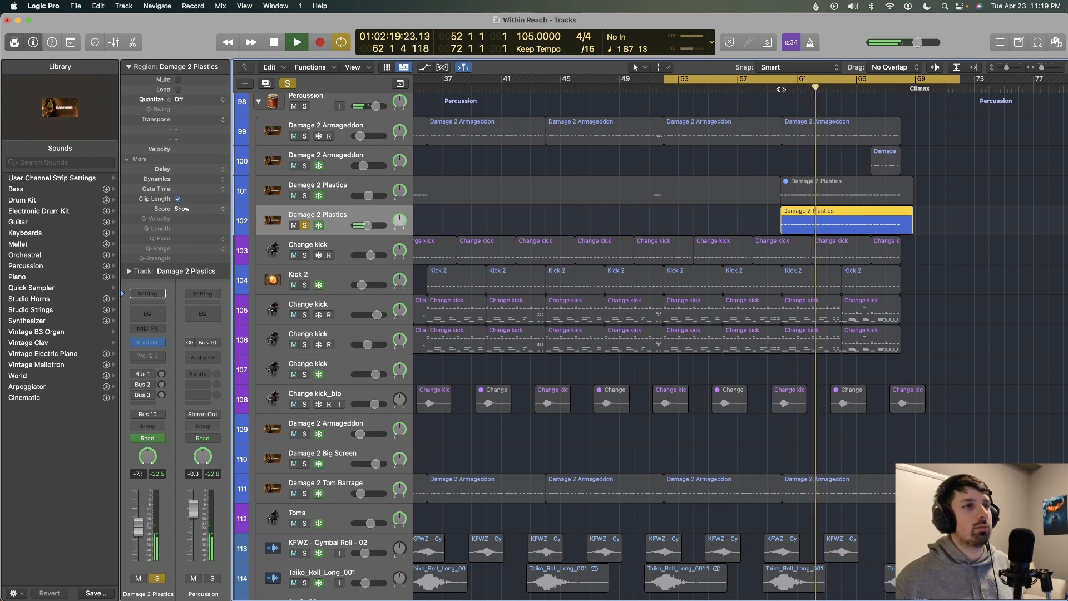
# Compare the Damage 2 Plastics track 102 with the full mix by switching its solo off, on and off during playback.
pyautogui.press('s')
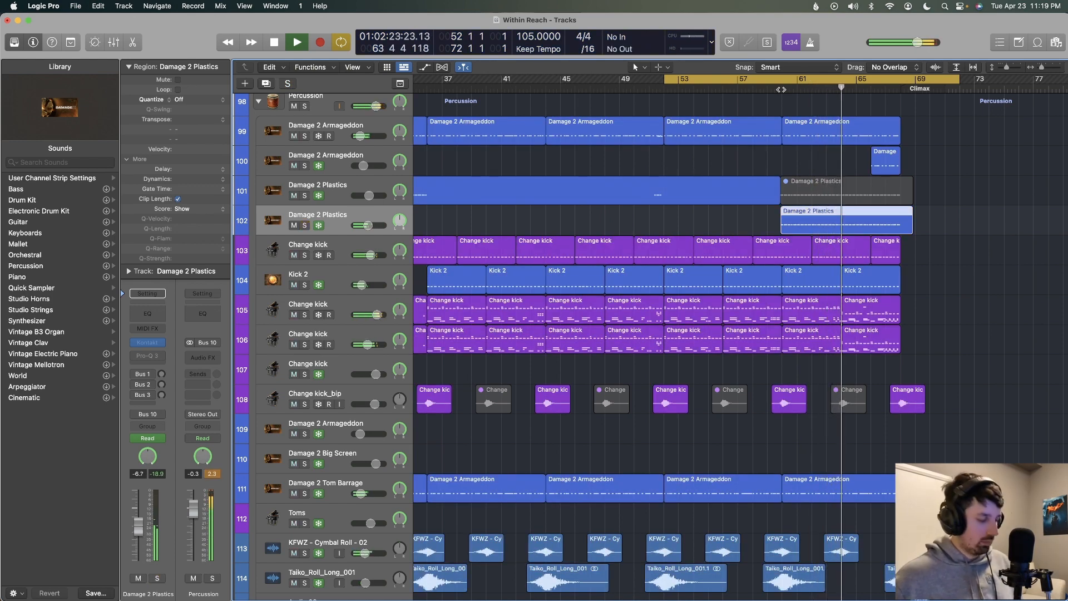
pyautogui.press('s')
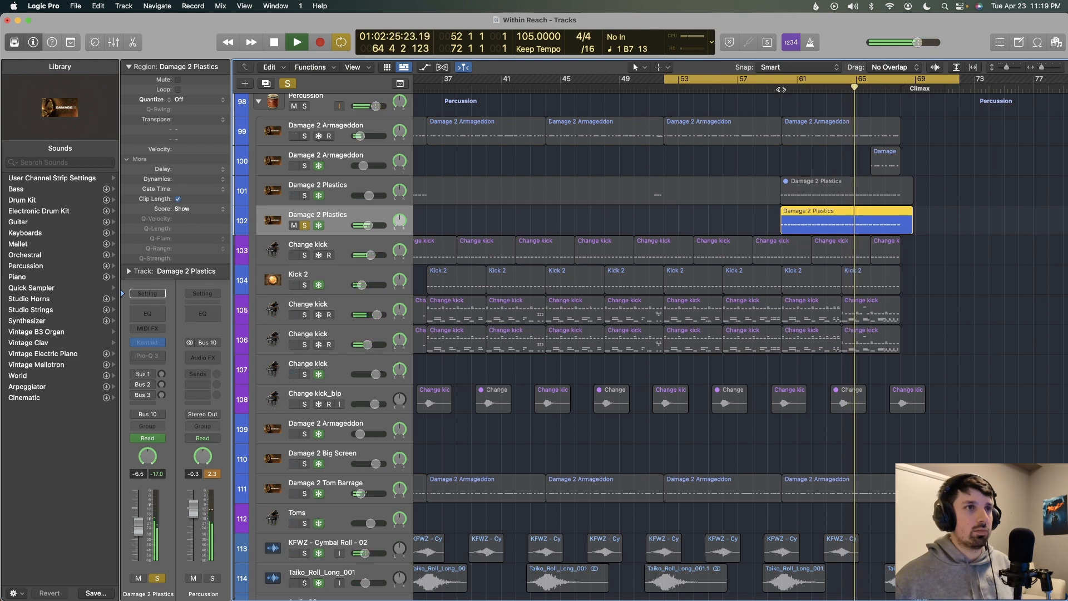
pyautogui.press('s')
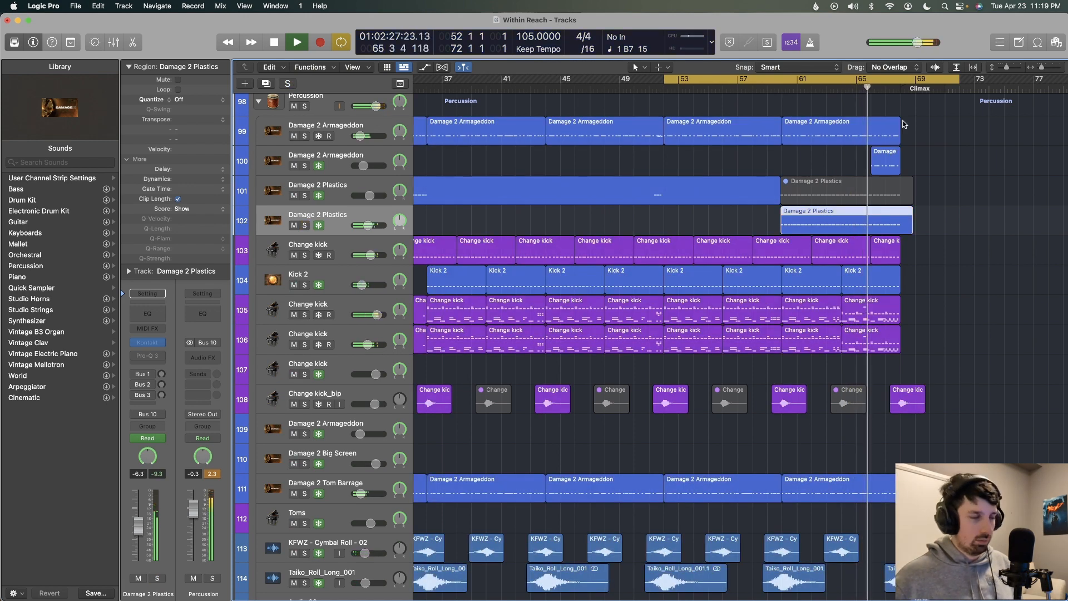
# Play the full arrangement from about bar 65 into bar 68 while reviewing the string, vocal, pad and guitar tracks.
pyautogui.scroll(10, 904, 124)
pyautogui.scroll(10, 904, 124)
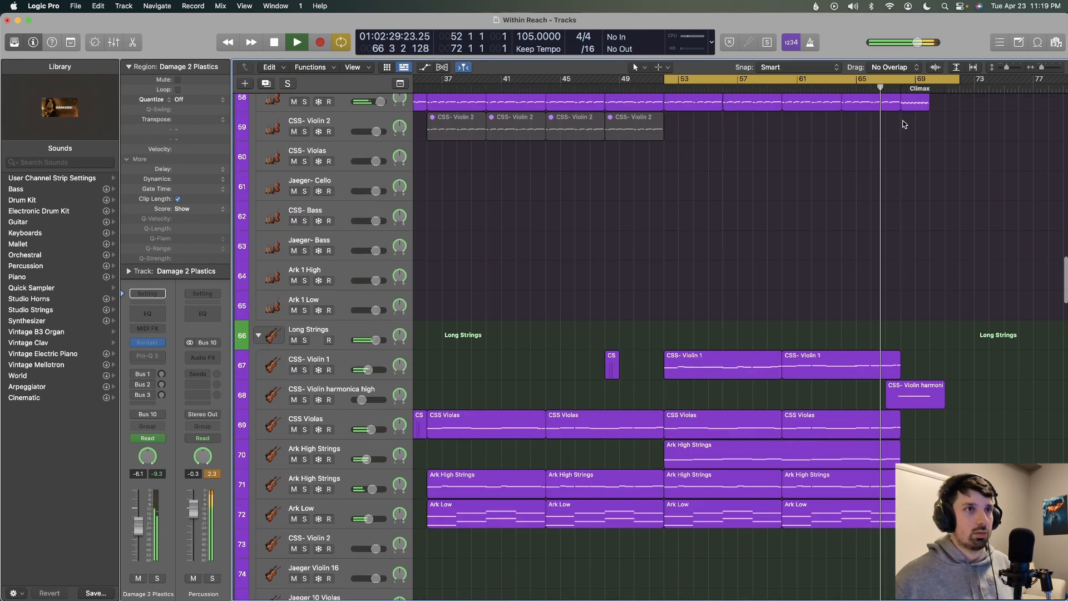
pyautogui.scroll(10, 904, 125)
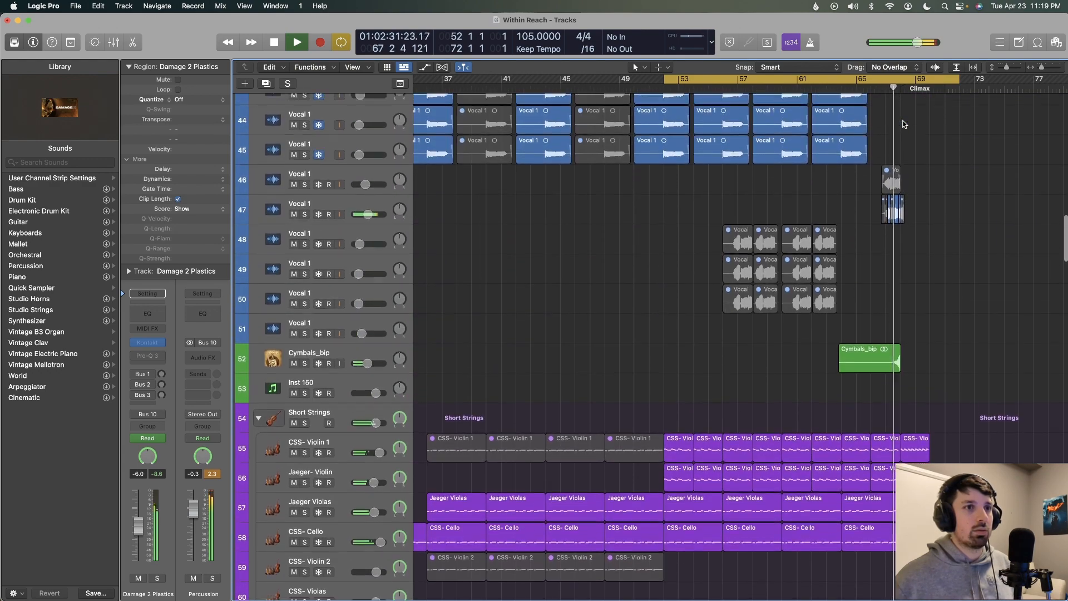
pyautogui.scroll(4, 904, 124)
pyautogui.press('space')
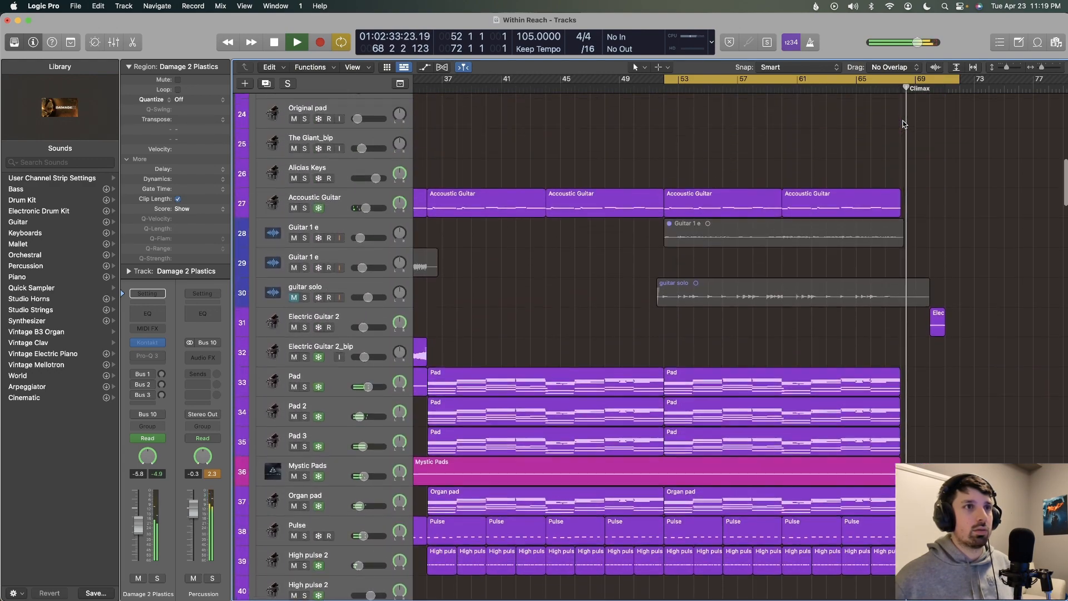
# Set the cycle range from bar 67 to bar 75.
pyautogui.scroll(-10, 904, 125)
pyautogui.click(892, 77)
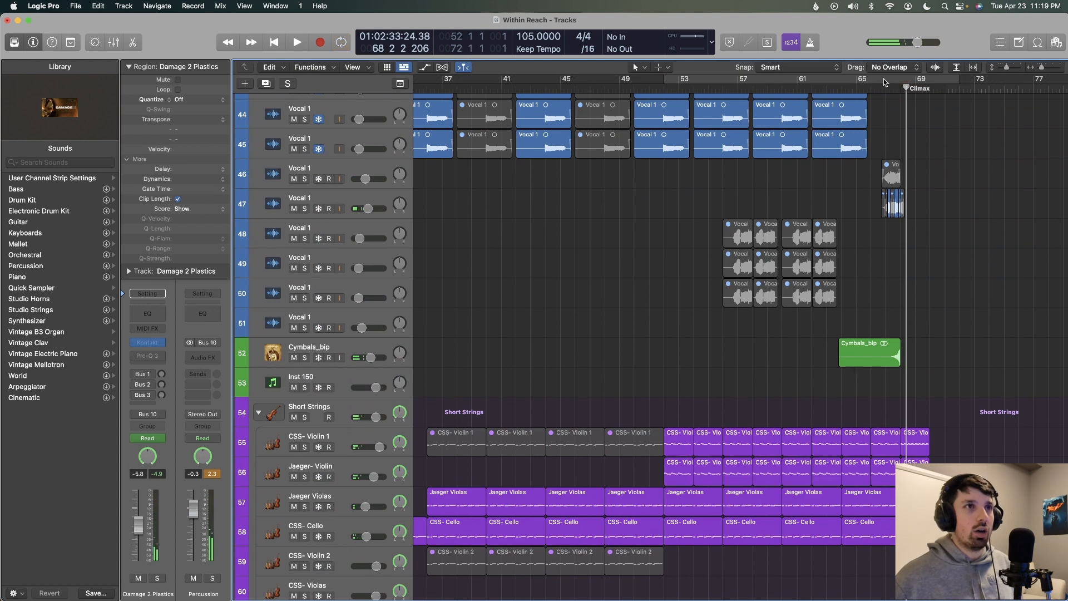
pyautogui.moveTo(888, 81); pyautogui.dragTo(1005, 81)
pyautogui.scroll(5, 917, 188)
pyautogui.scroll(5, 916, 188)
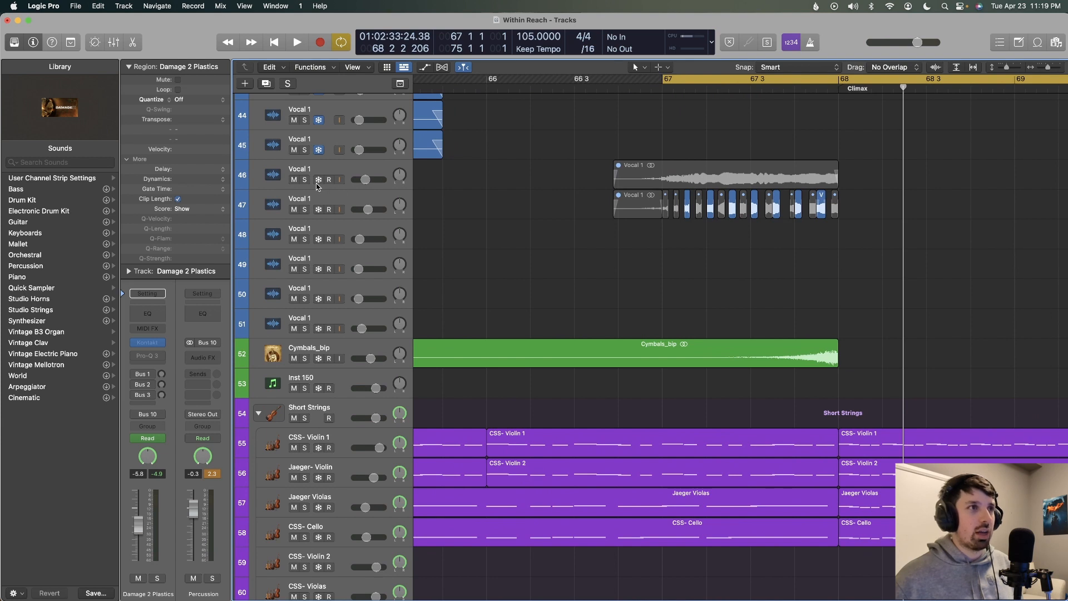
# Solo the chopped Vocal 1 track 47, play it from about bar 66 into bar 68, select the track and clear the solo.
pyautogui.click(305, 214)
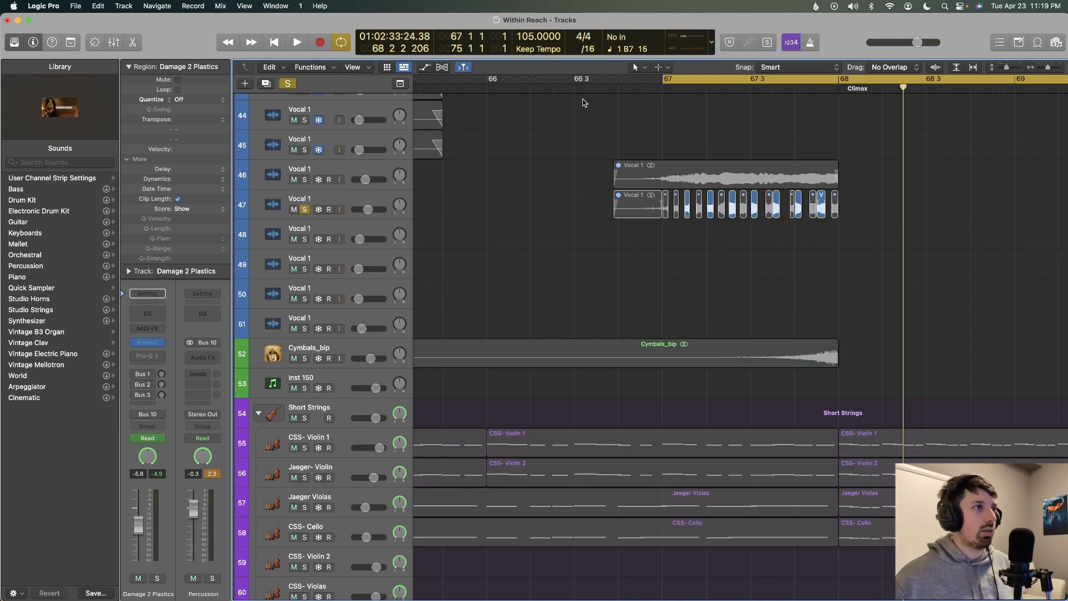
pyautogui.doubleClick(568, 89)
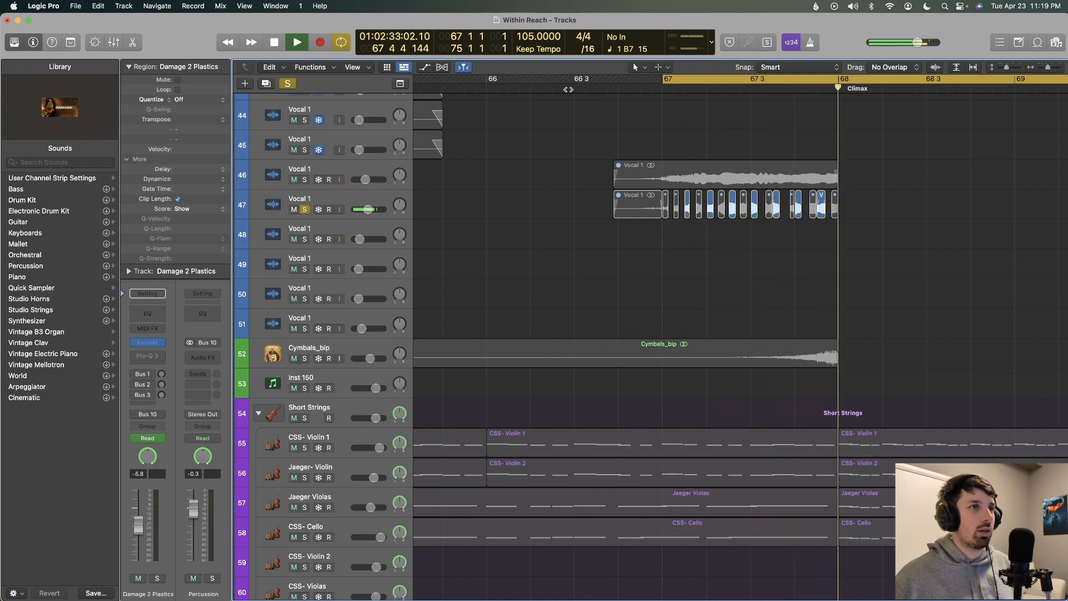
pyautogui.press('space')
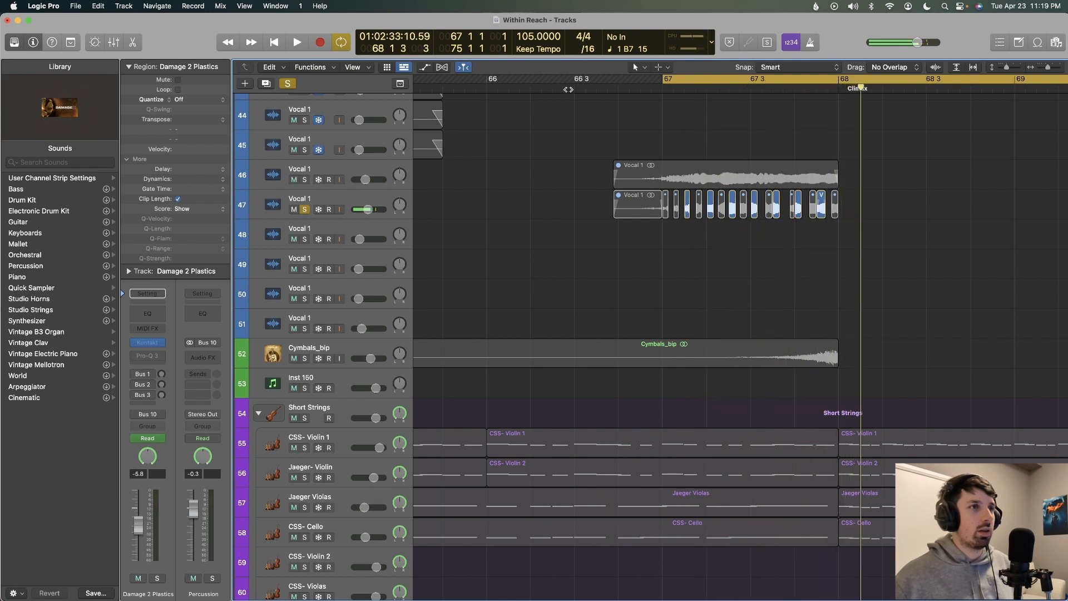
pyautogui.click(357, 203)
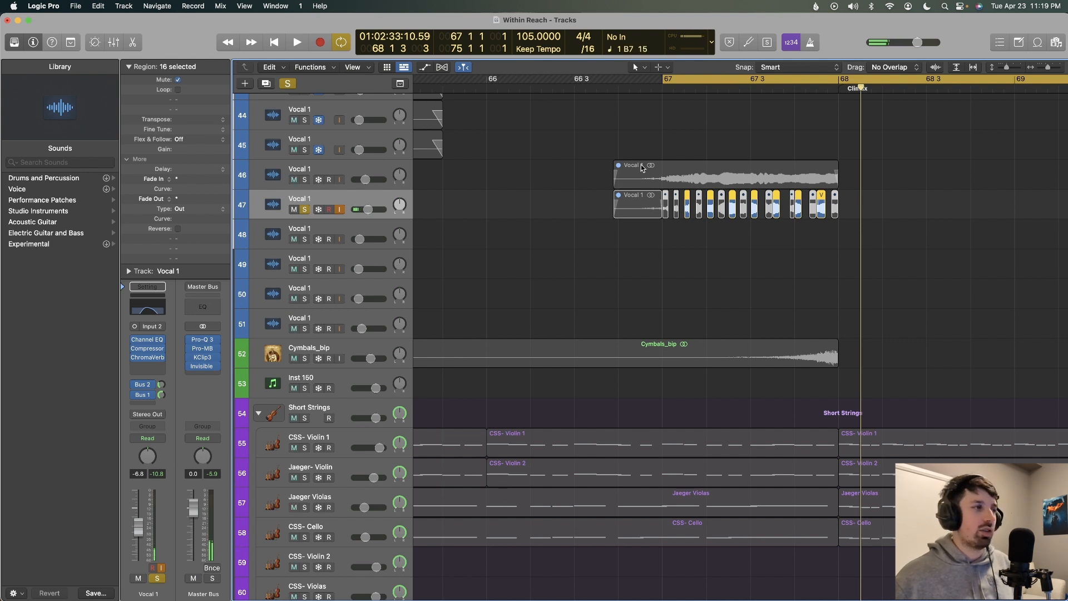
pyautogui.press('s')
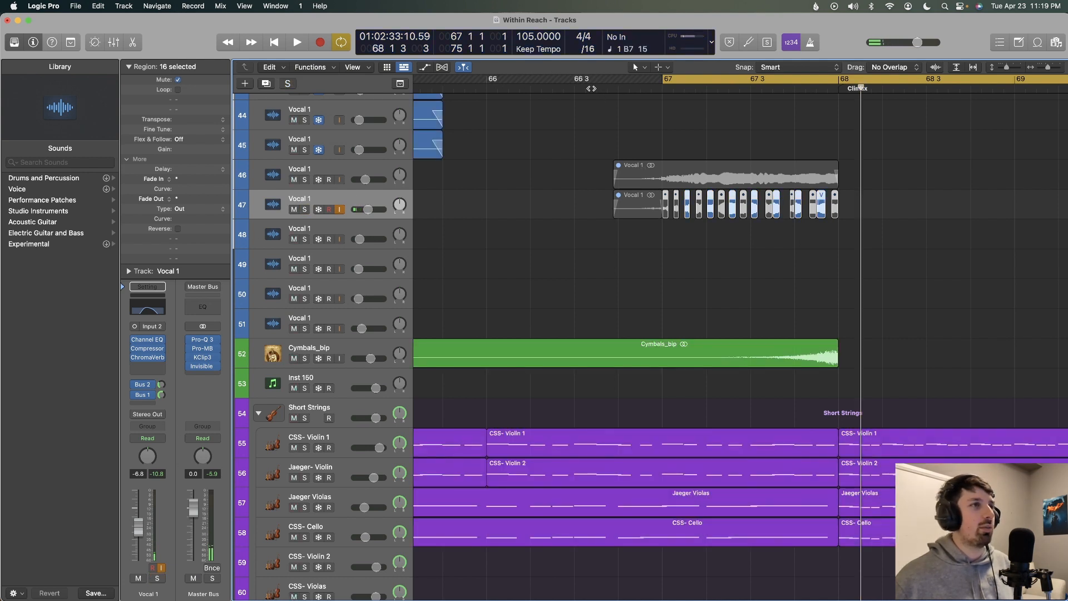
# Play the full mix from about bar 66 into bar 68 to hear the chopped vocal in context.
pyautogui.click(593, 88)
pyautogui.press('space')
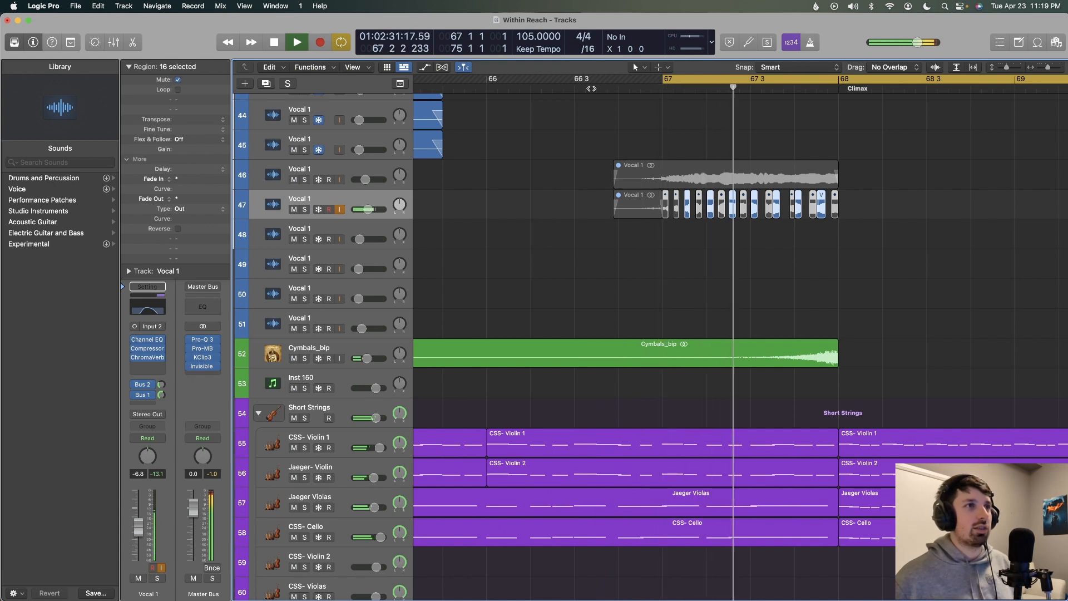
pyautogui.press('space')
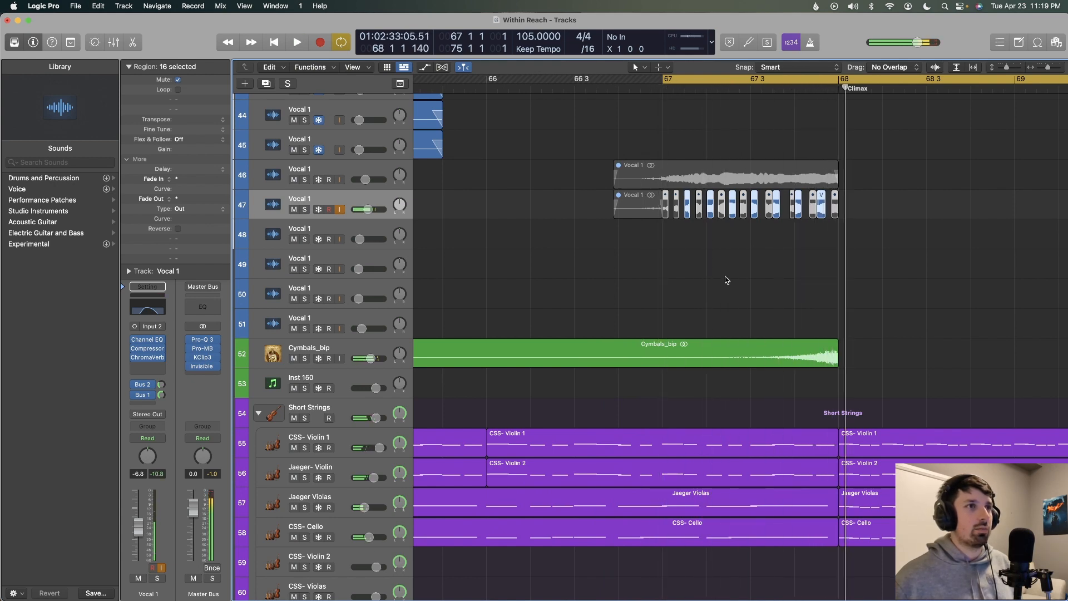
# Place the playhead at bar 68, then select and solo the electric guitar ending with tremolator track 19.
pyautogui.scroll(10, 726, 275)
pyautogui.click(836, 90)
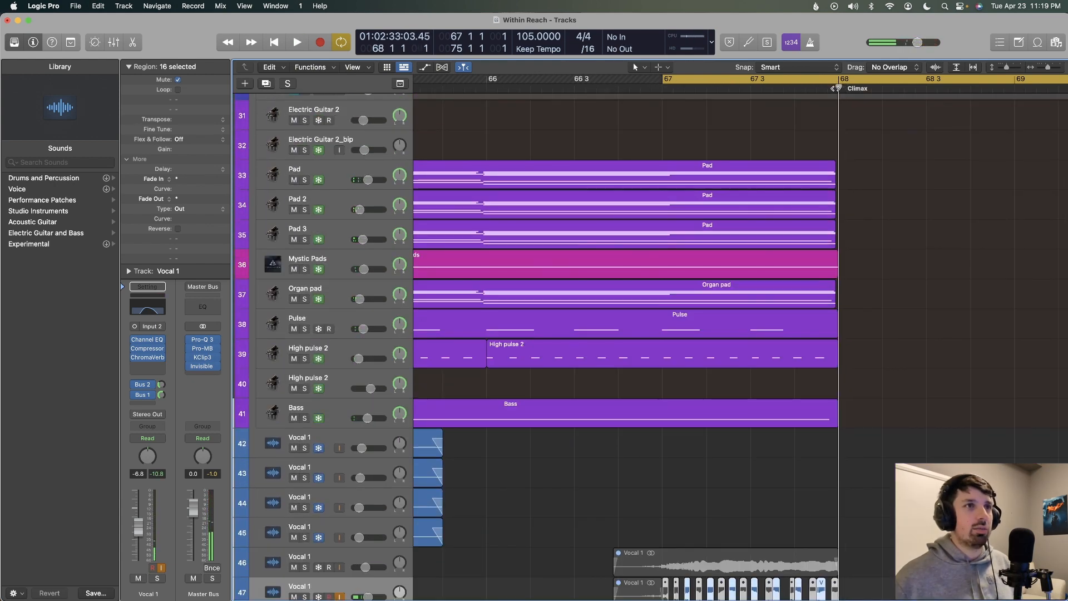
pyautogui.scroll(15, 835, 90)
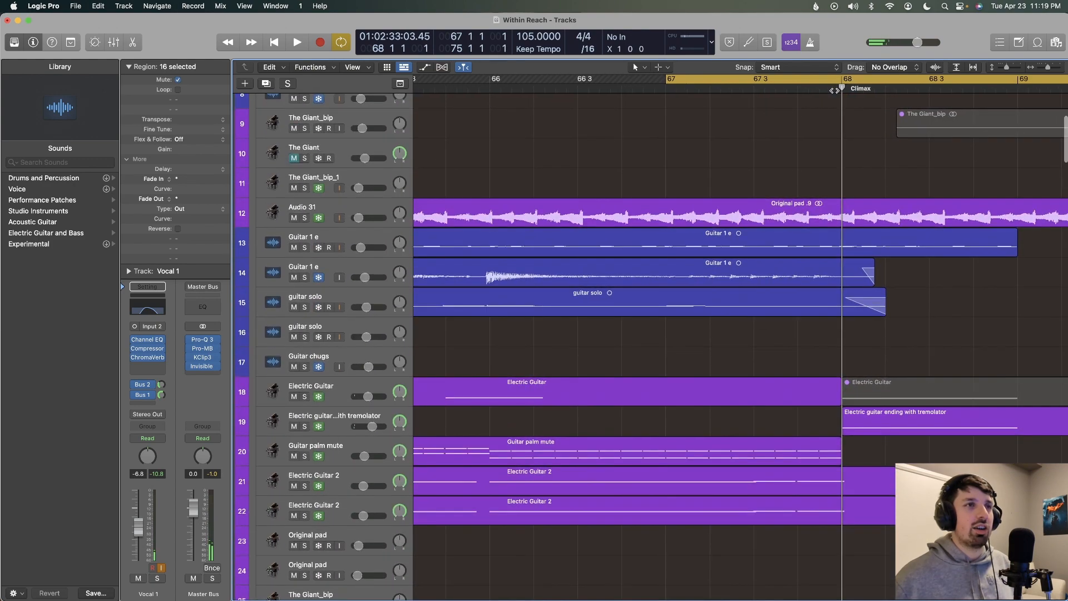
pyautogui.scroll(5, 831, 87)
pyautogui.scroll(3, 831, 82)
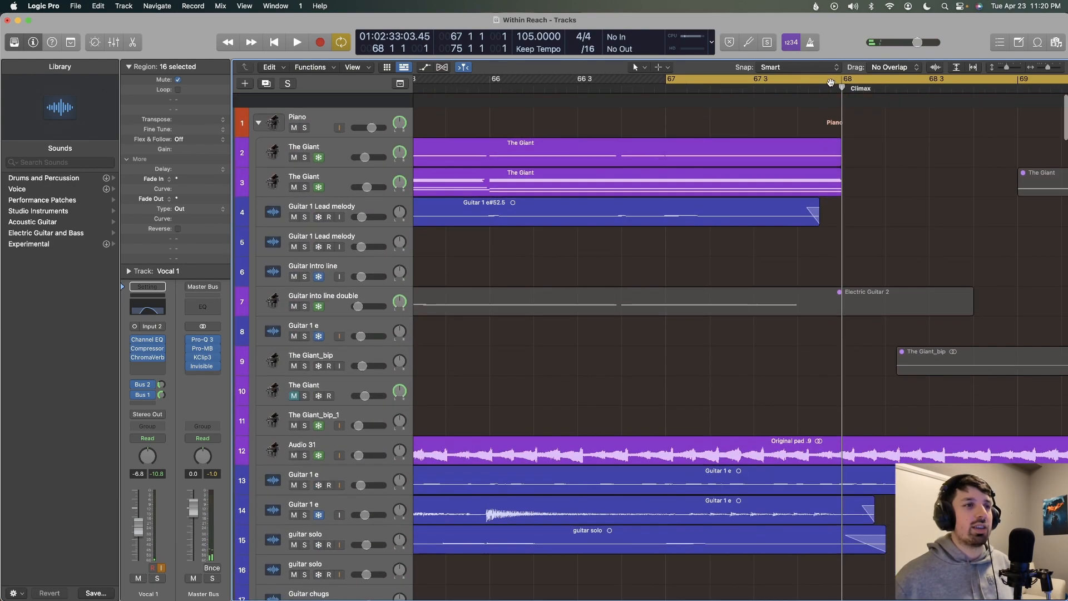
pyautogui.scroll(-4, 830, 82)
pyautogui.scroll(-3, 666, 167)
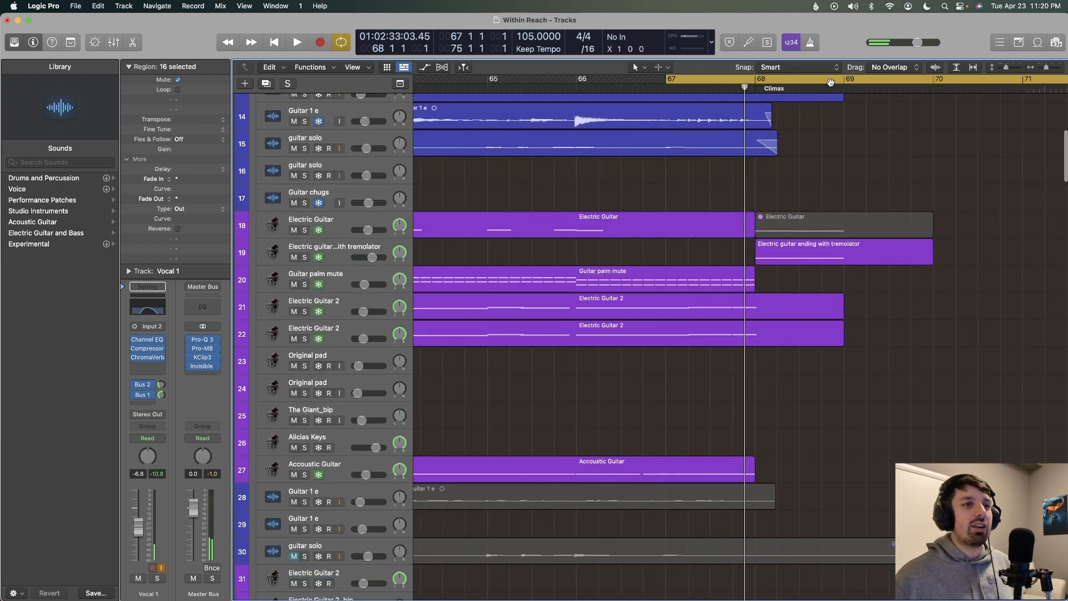
pyautogui.click(349, 245)
pyautogui.press('s')
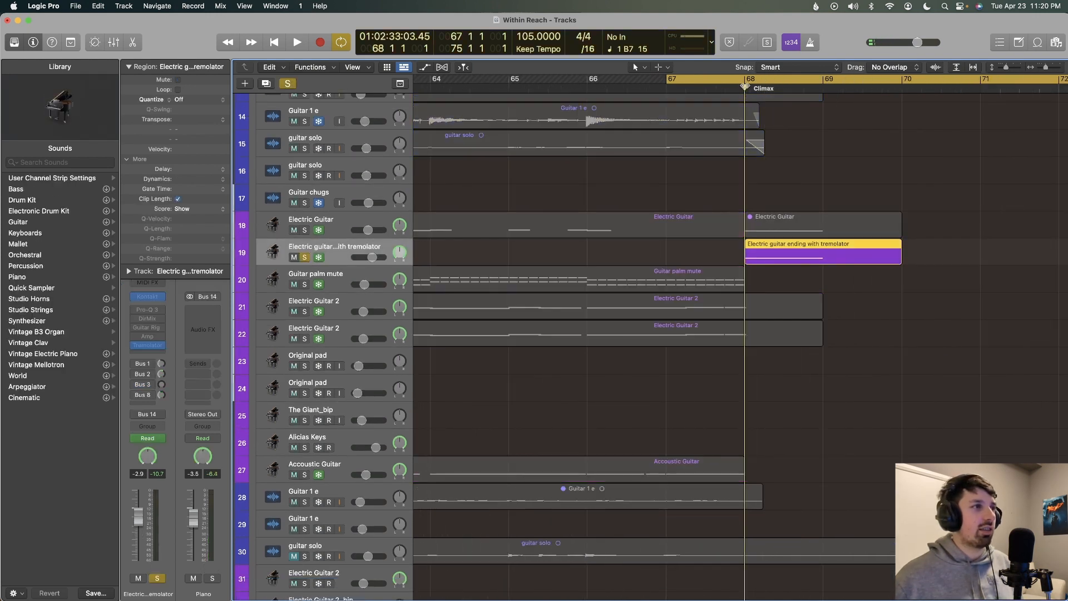
# Play the soloed electric guitar ending track 19 from bar 68 to about bar 70, return the playhead to bar 70 and clear the solo.
pyautogui.press('space')
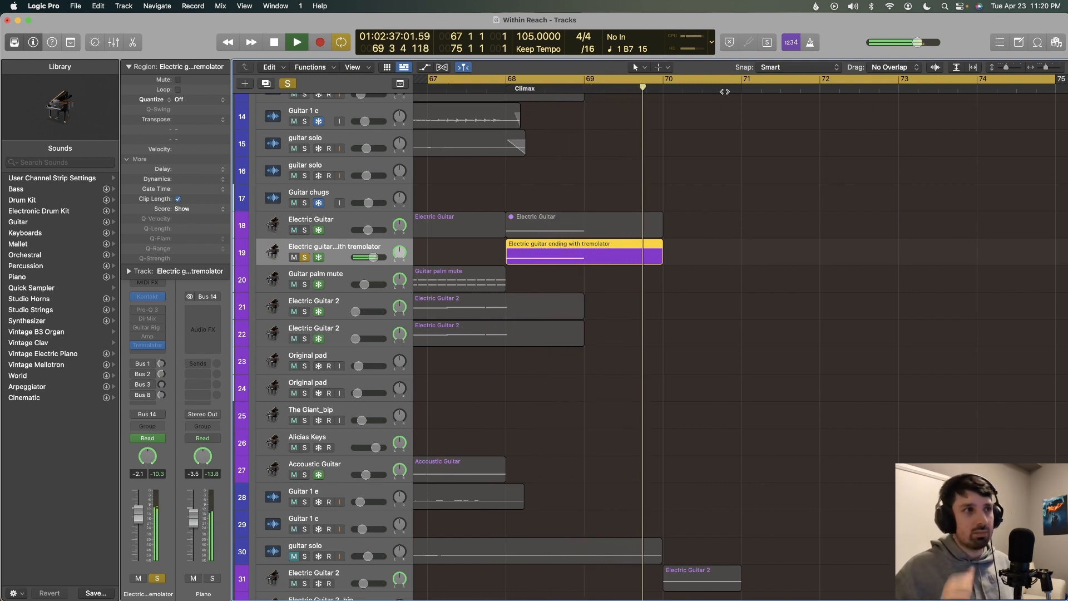
pyautogui.press('space')
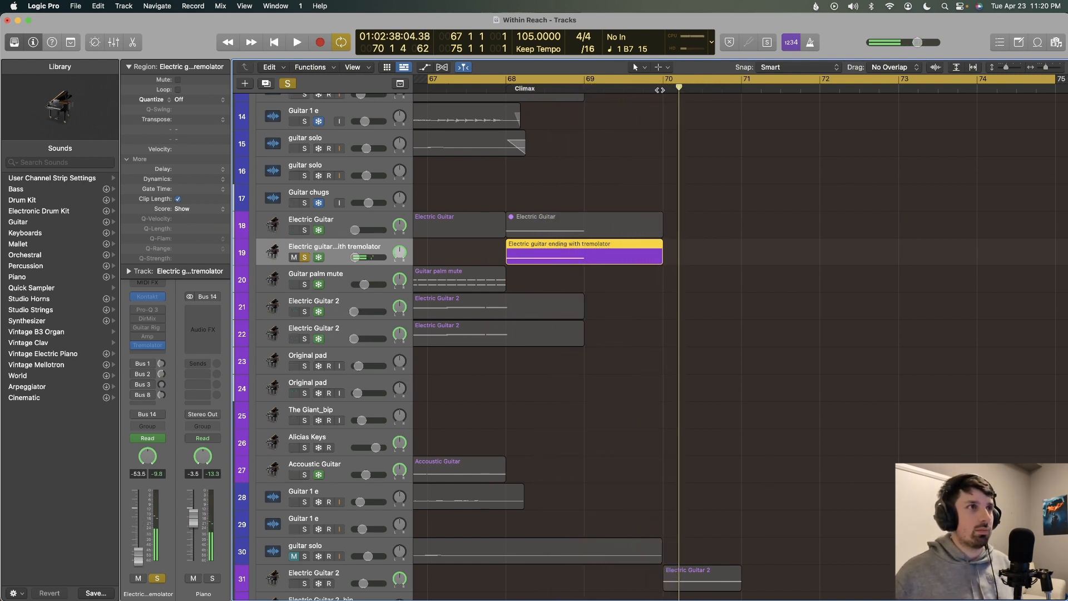
pyautogui.click(660, 90)
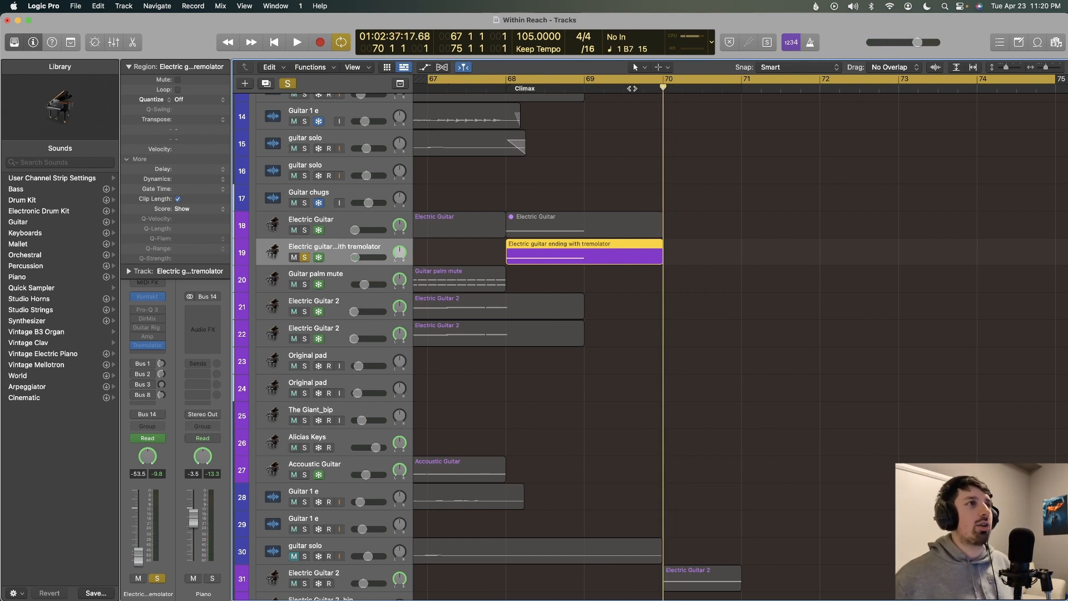
pyautogui.press('s')
# Play the full mix from bar 67 to bar 70 with the Short Strings tracks in view, and place the playhead at bar 70.
pyautogui.press('space')
pyautogui.scroll(-2, 542, 149)
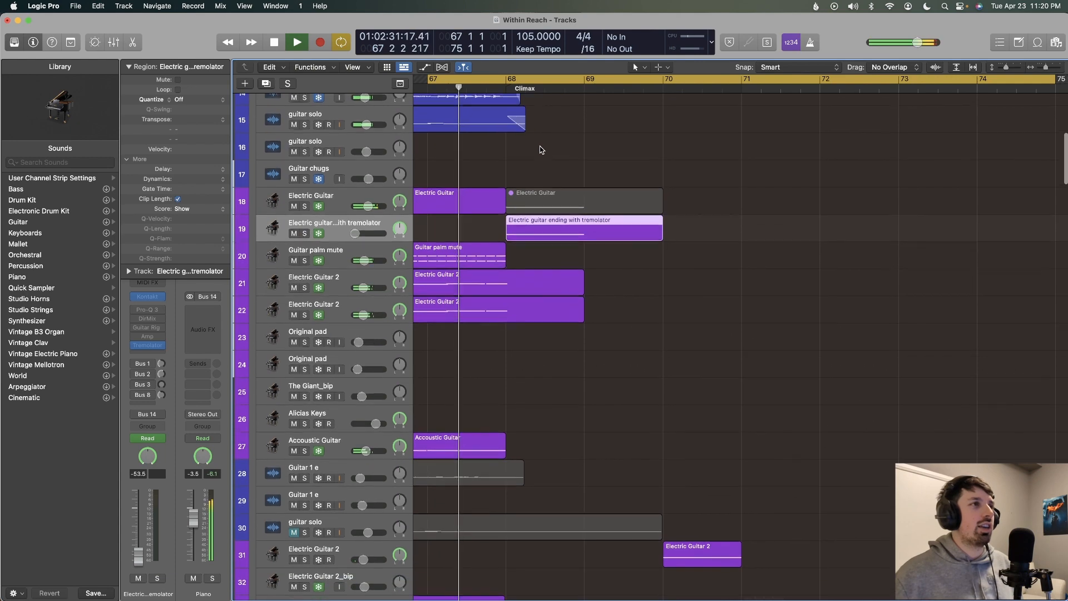
pyautogui.press('cmd+Left')
pyautogui.scroll(-15, 541, 149)
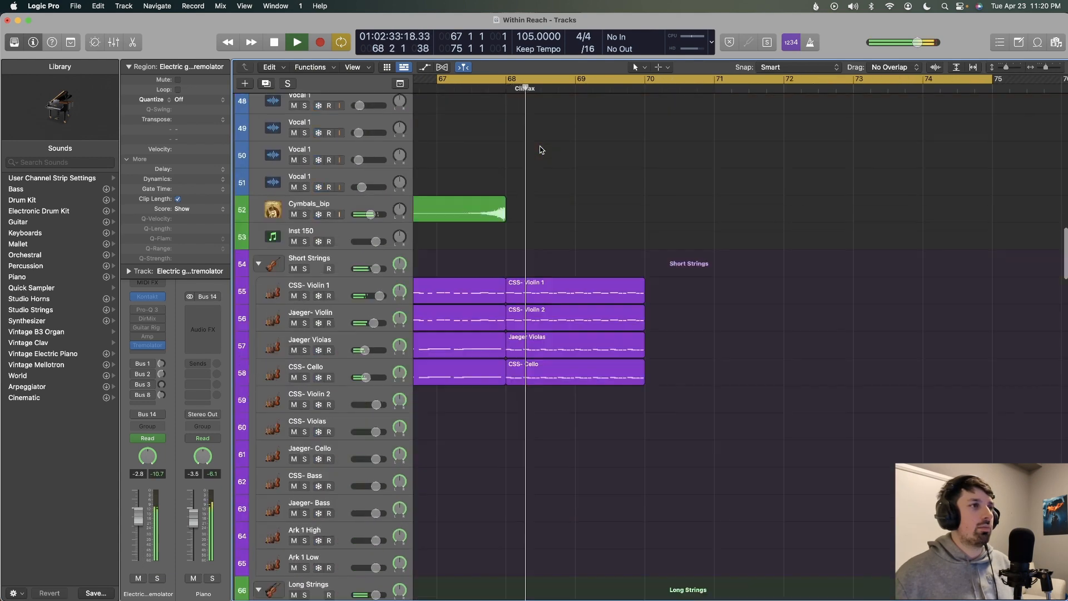
pyautogui.scroll(-3, 541, 150)
pyautogui.press('cmd+Left')
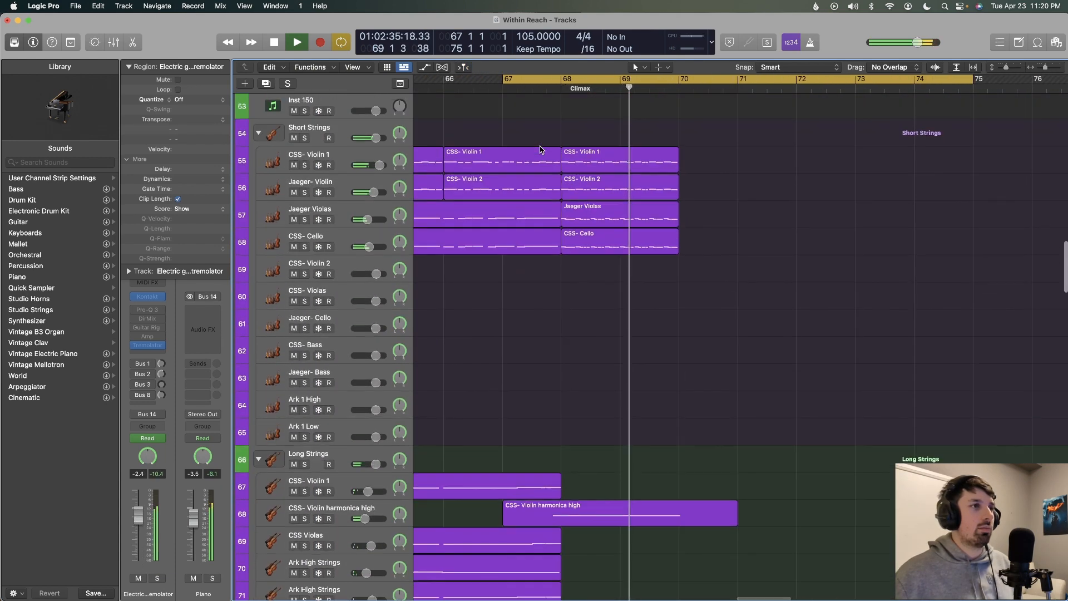
pyautogui.scroll(2, 541, 149)
pyautogui.press('cmd+Left')
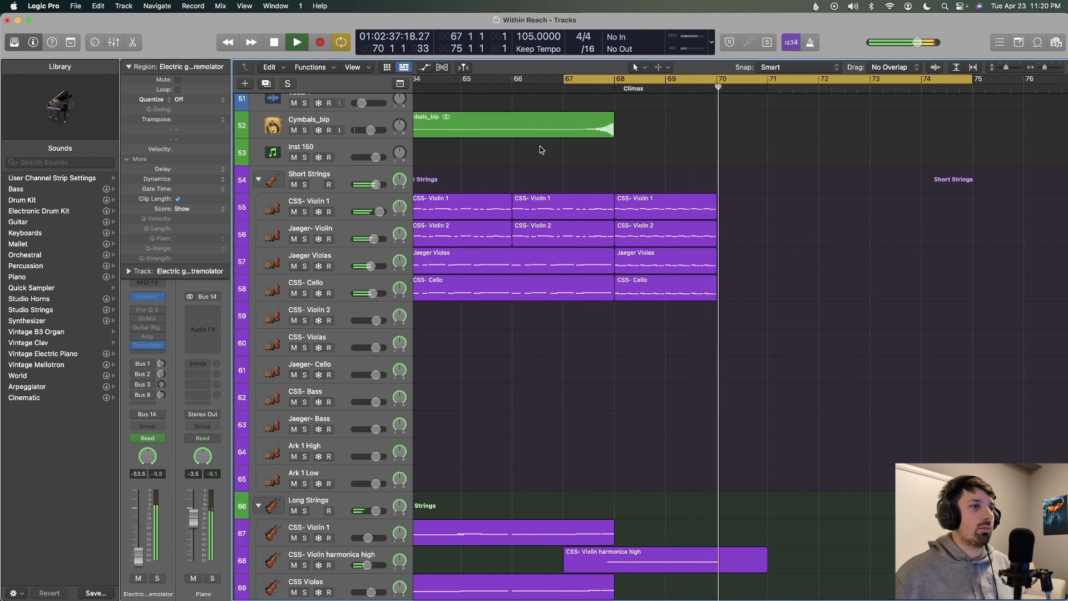
pyautogui.press('space')
pyautogui.moveTo(679, 90); pyautogui.dragTo(717, 93)
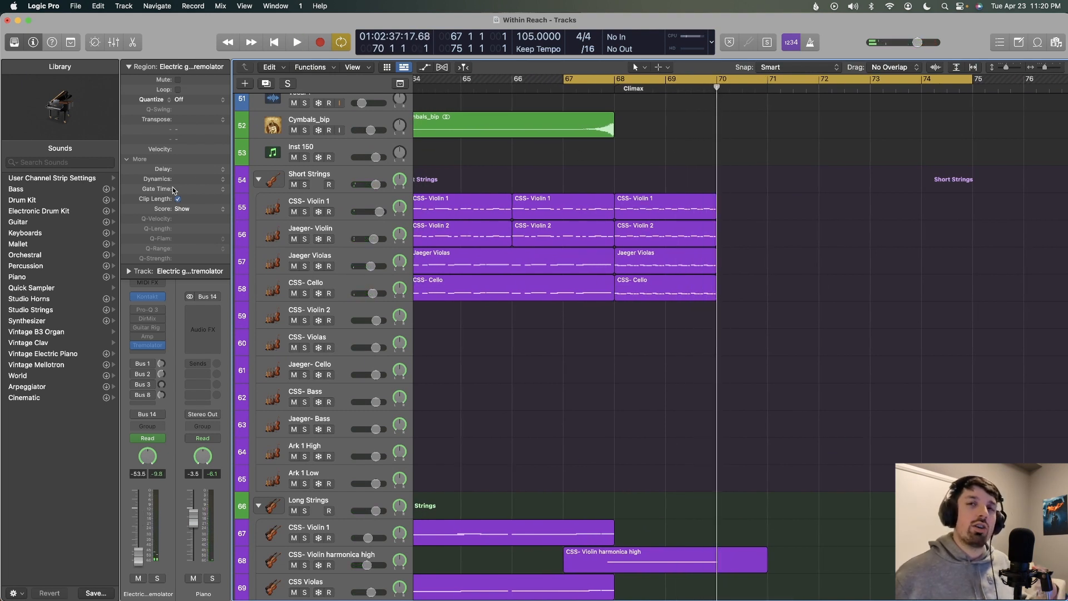
# Solo the Short Strings stack and play its ending to about bar 70.
pyautogui.click(305, 186)
pyautogui.press('space')
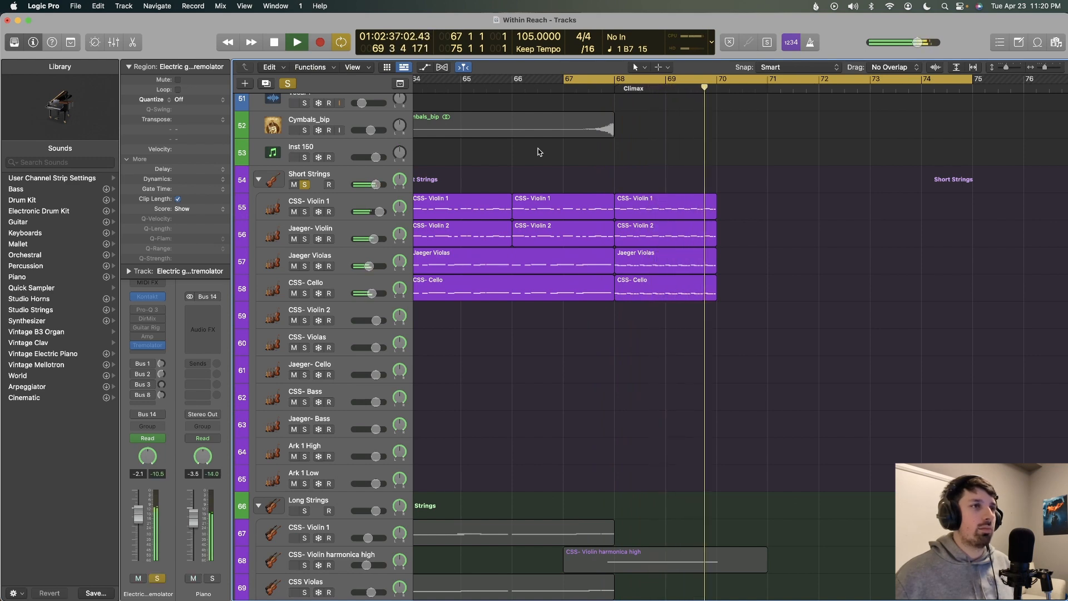
pyautogui.press('space')
# Select The Giant track 3, try soloing Electric Guitar track 18 together with track 19, and clear all solos.
pyautogui.scroll(20, 538, 151)
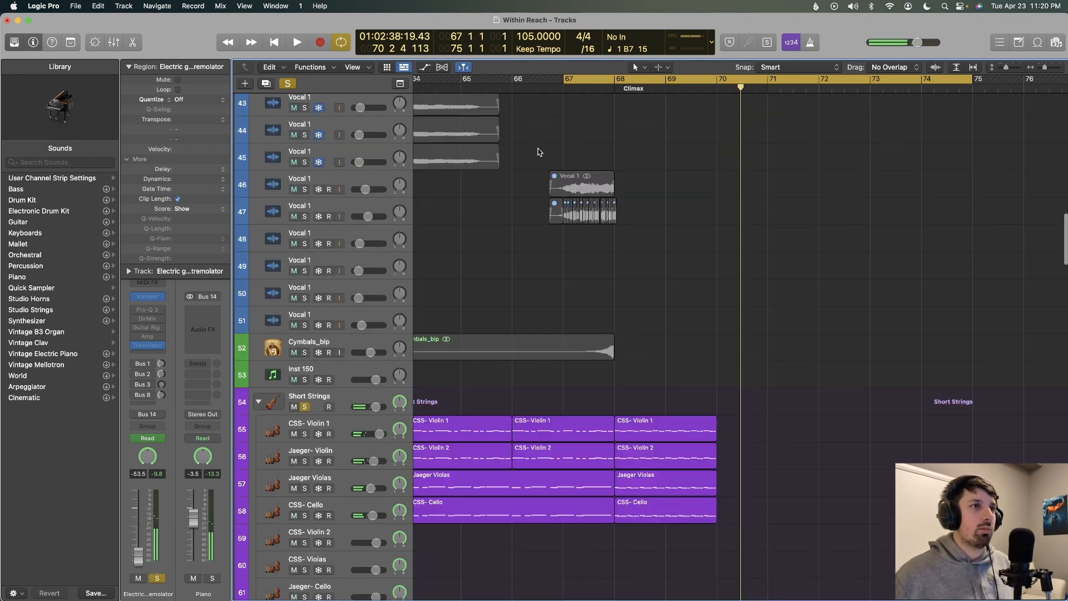
pyautogui.scroll(-1, 534, 151)
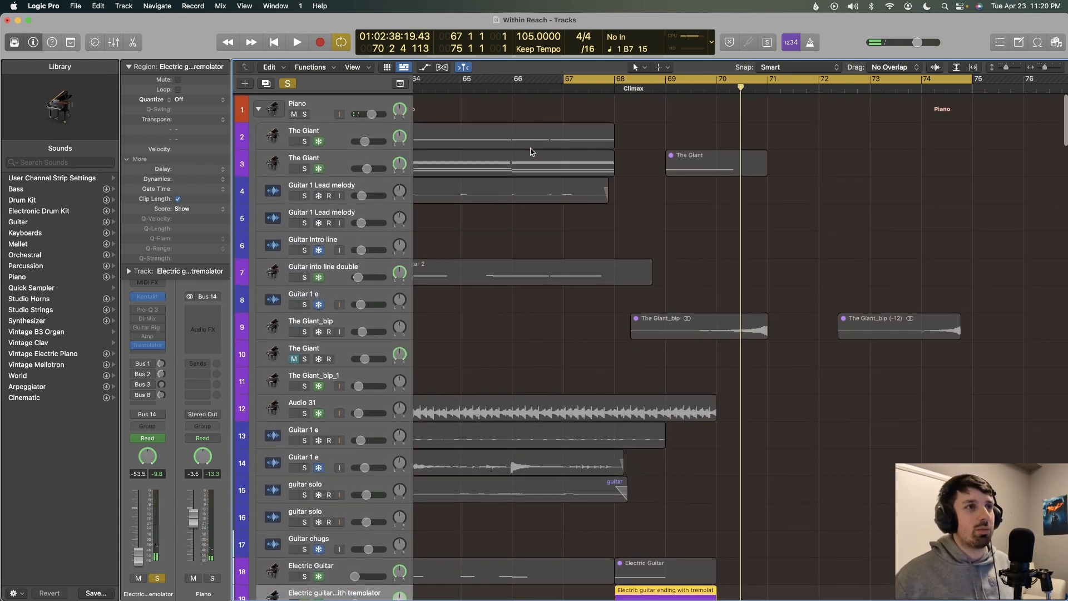
pyautogui.click(457, 168)
pyautogui.press('s')
pyautogui.scroll(-5, 439, 222)
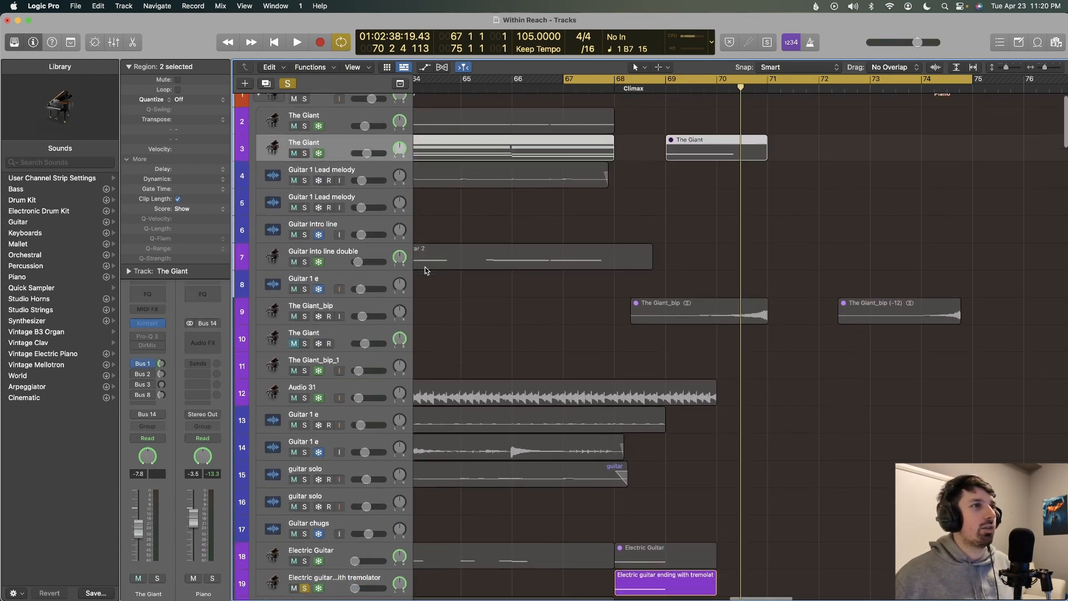
pyautogui.click(333, 412)
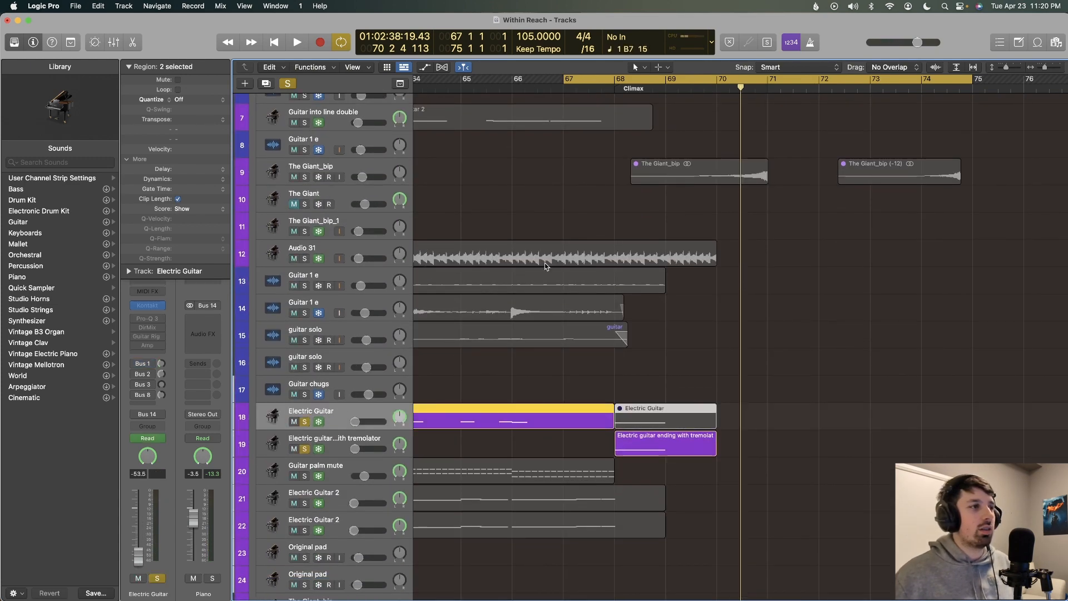
pyautogui.scroll(5, 445, 184)
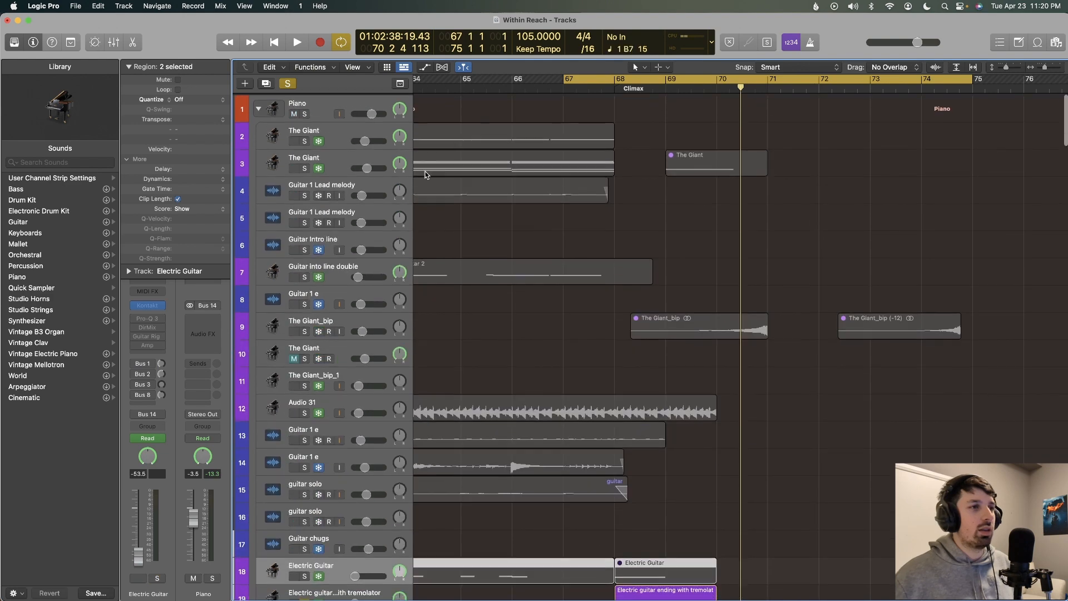
pyautogui.click(292, 87)
# Select and solo Electric Guitar 2 track 31, play from about bar 70 into bar 71, and clear the solo during playback.
pyautogui.scroll(-10, 578, 151)
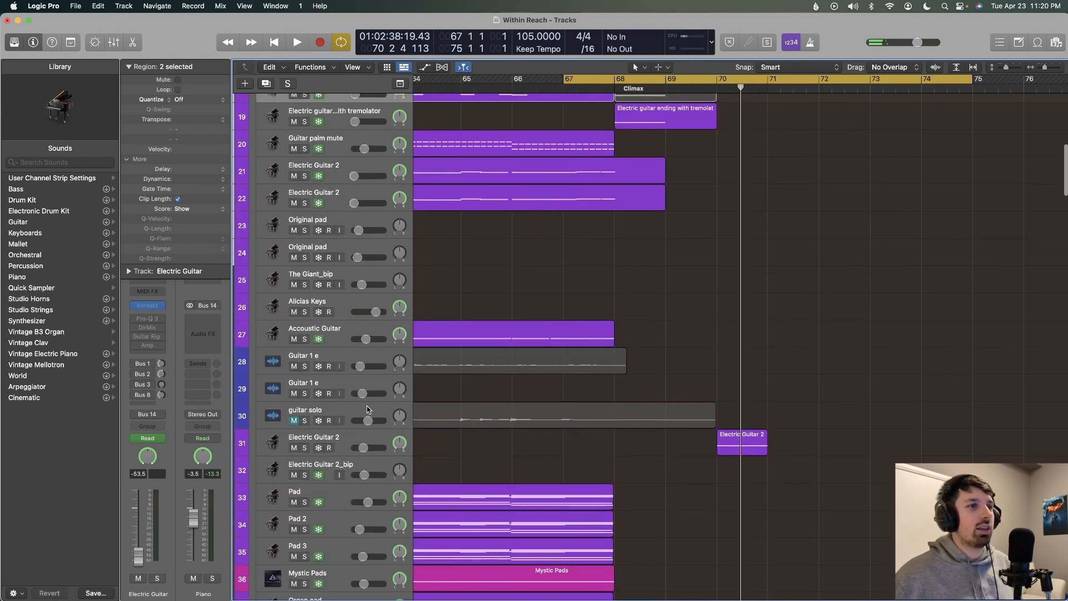
pyautogui.click(338, 445)
pyautogui.press('s')
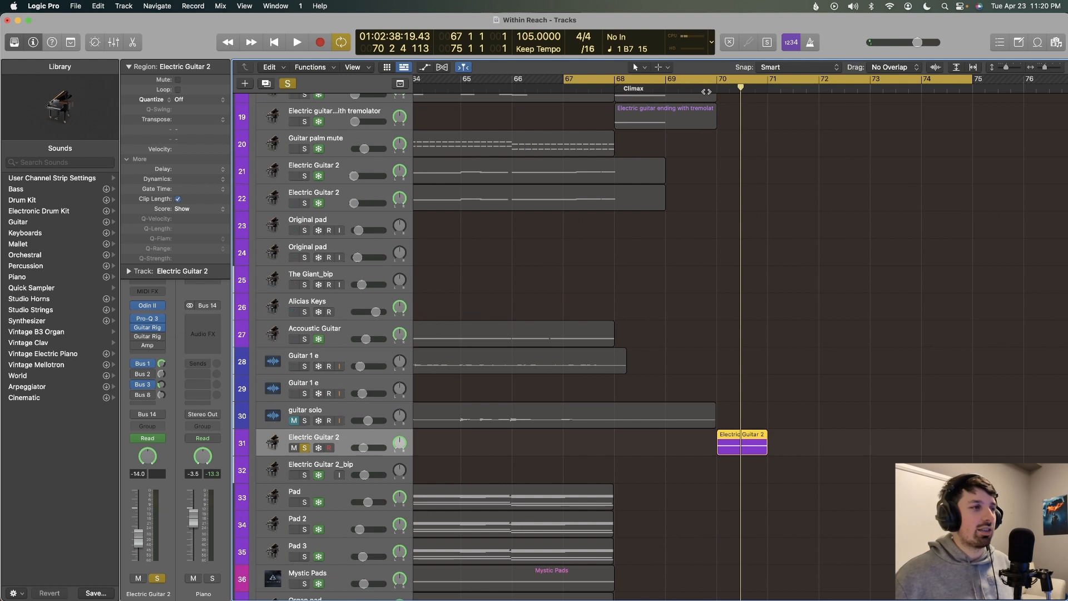
pyautogui.press('space')
pyautogui.press('s')
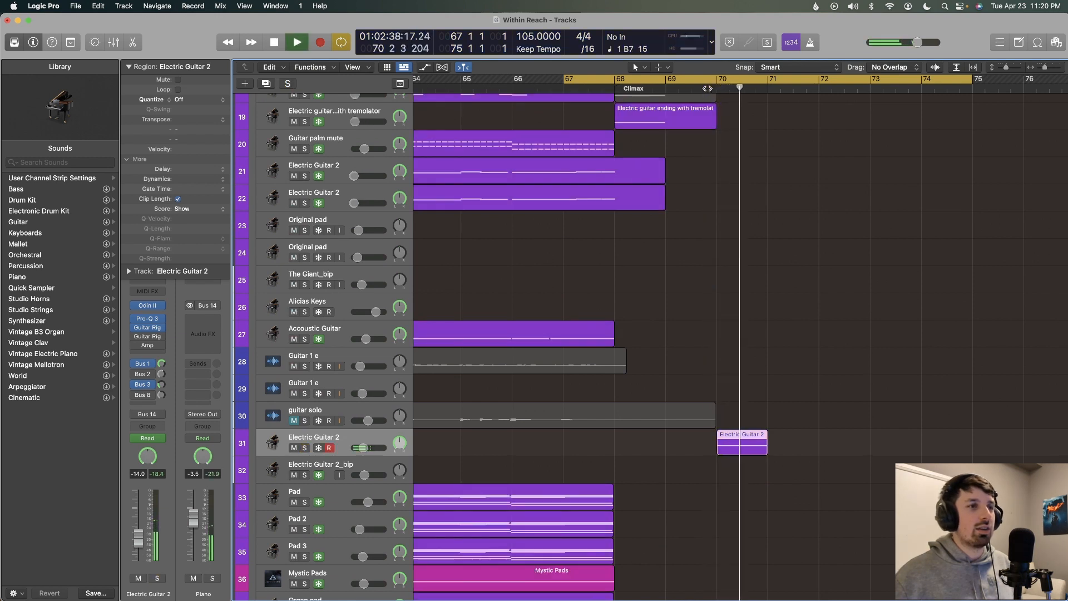
pyautogui.press('space')
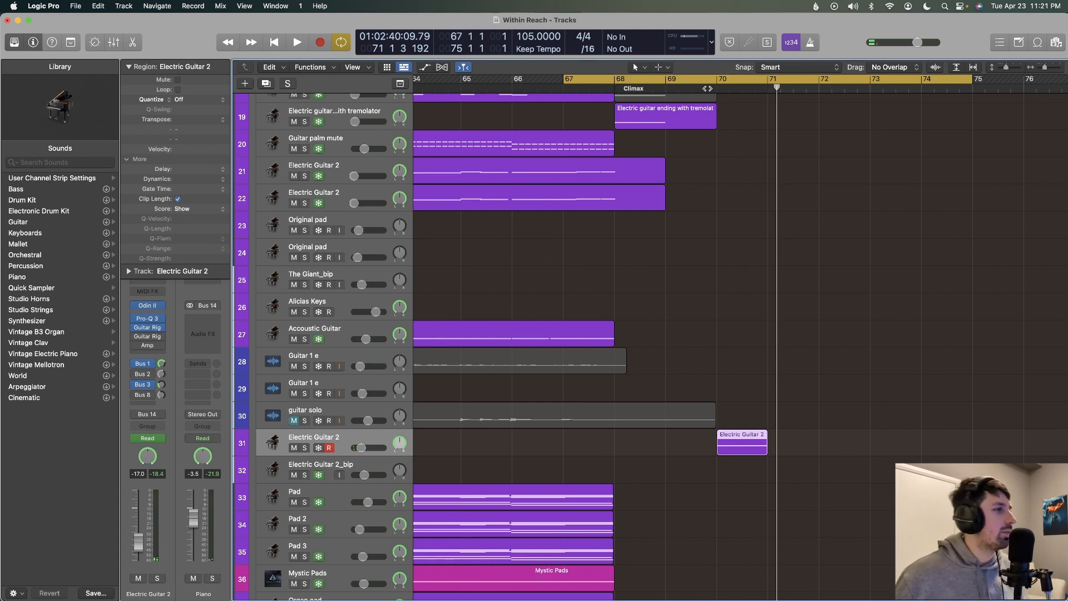
# Look through the vocal, string and percussion tracks around the climax at bar 68.
pyautogui.scroll(-10, 483, 226)
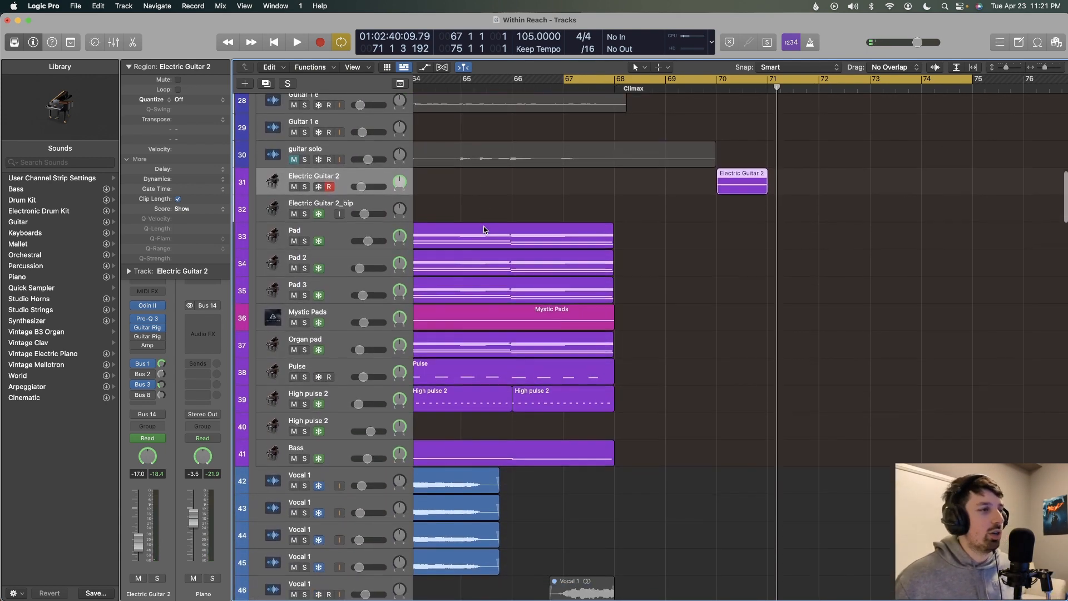
pyautogui.scroll(-15, 483, 226)
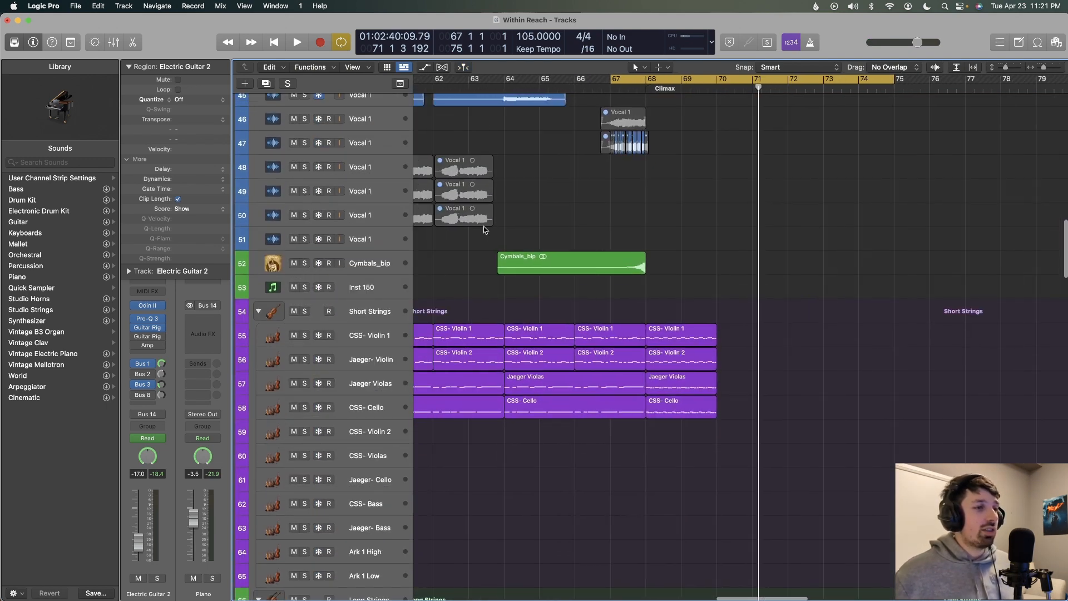
pyautogui.scroll(-3, 484, 230)
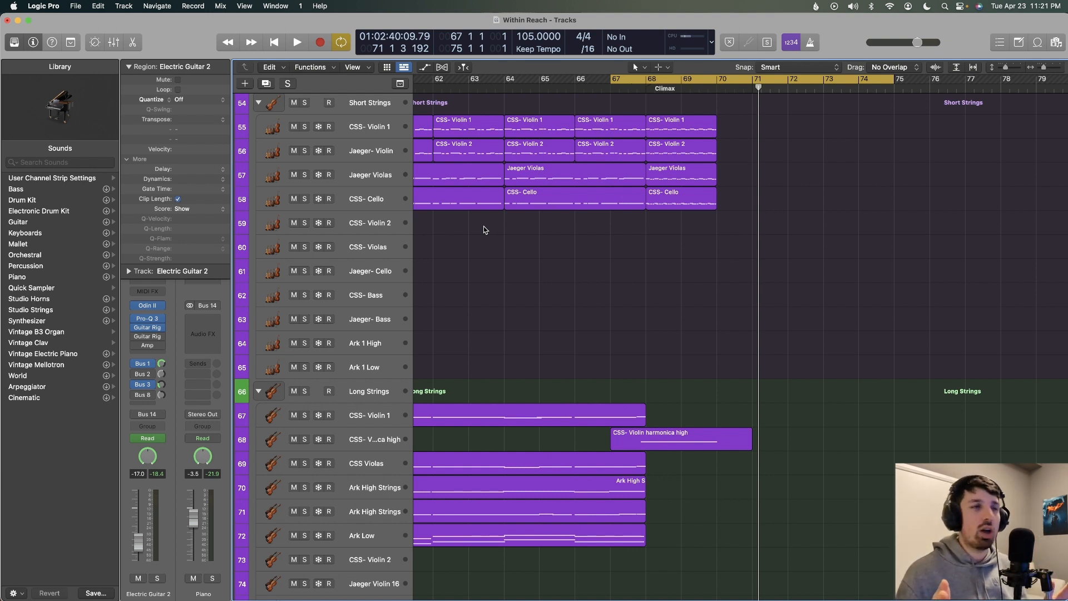
pyautogui.scroll(-20, 483, 228)
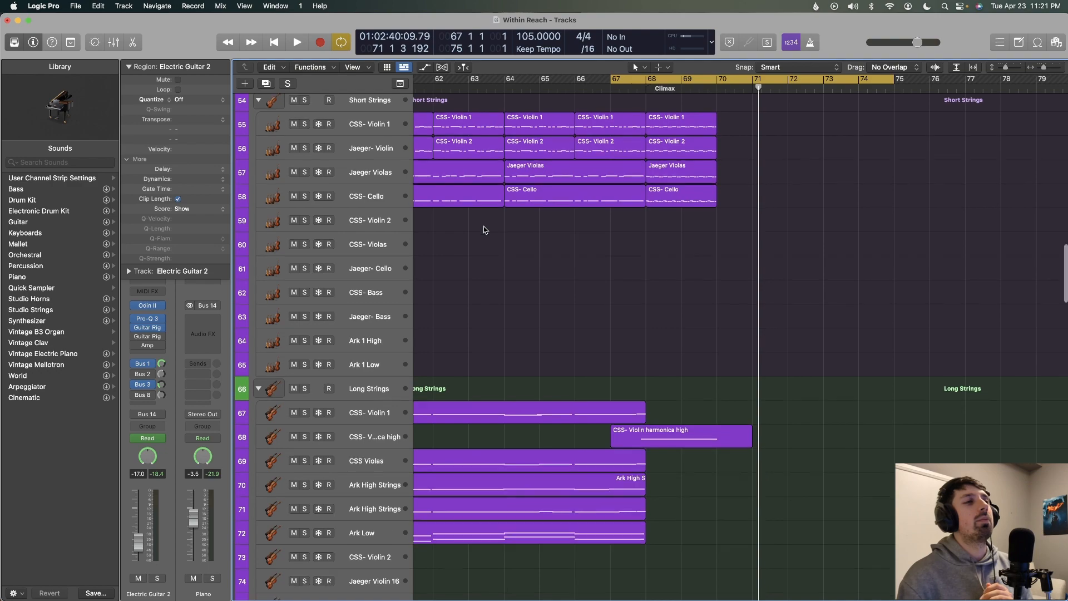
pyautogui.scroll(20, 483, 222)
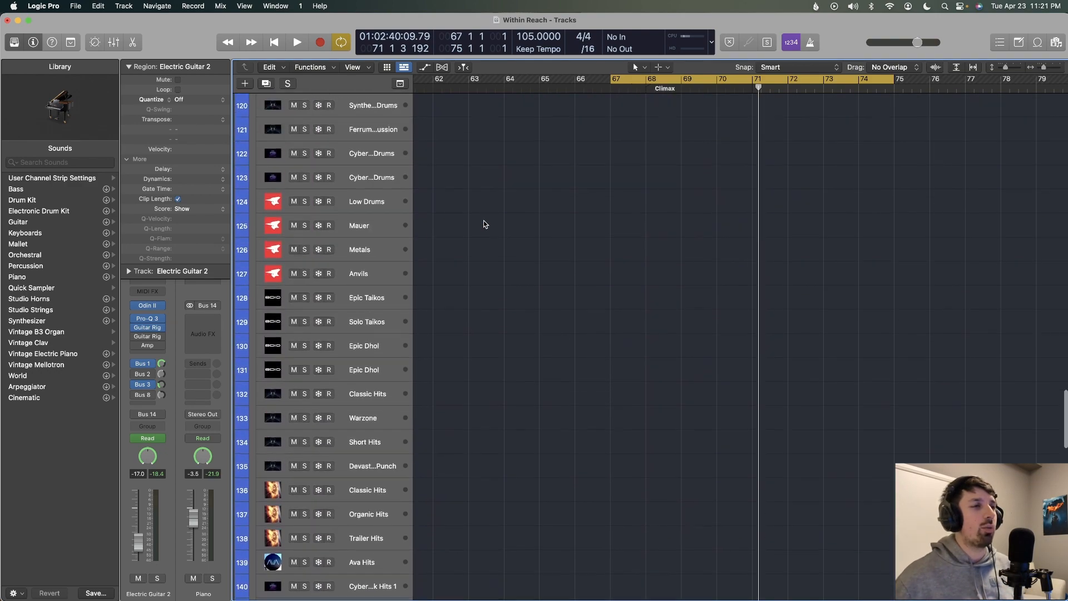
pyautogui.hscroll(-4, 482, 220)
pyautogui.press('super+Left')
pyautogui.scroll(-5, 483, 221)
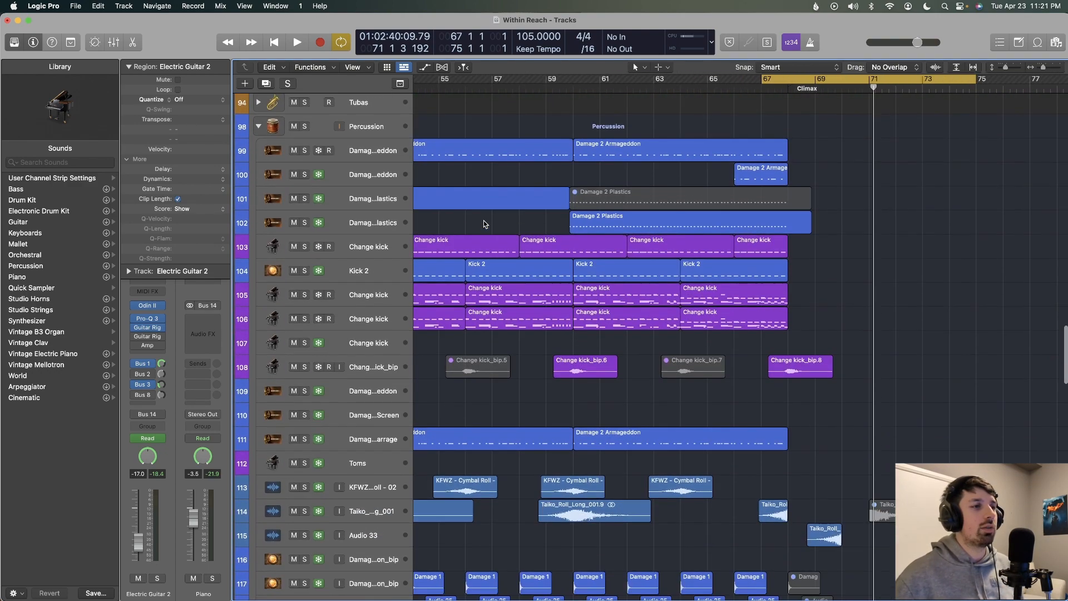
# Play from about bar 58, solo the Percussion stack during playback, and replay it briefly from about bar 48.
pyautogui.click(559, 91)
pyautogui.press('space')
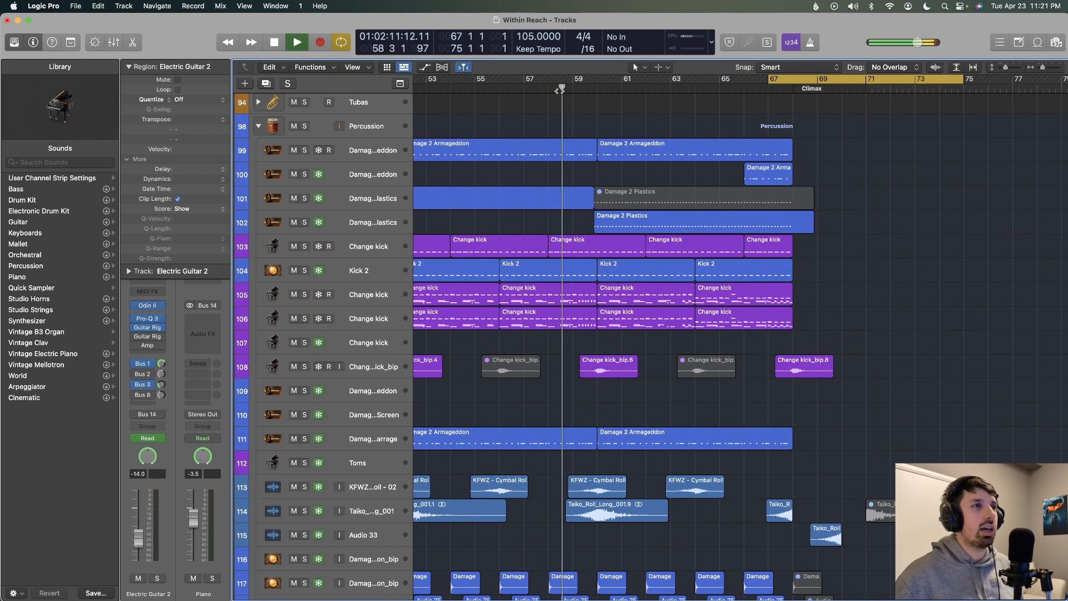
pyautogui.click(304, 126)
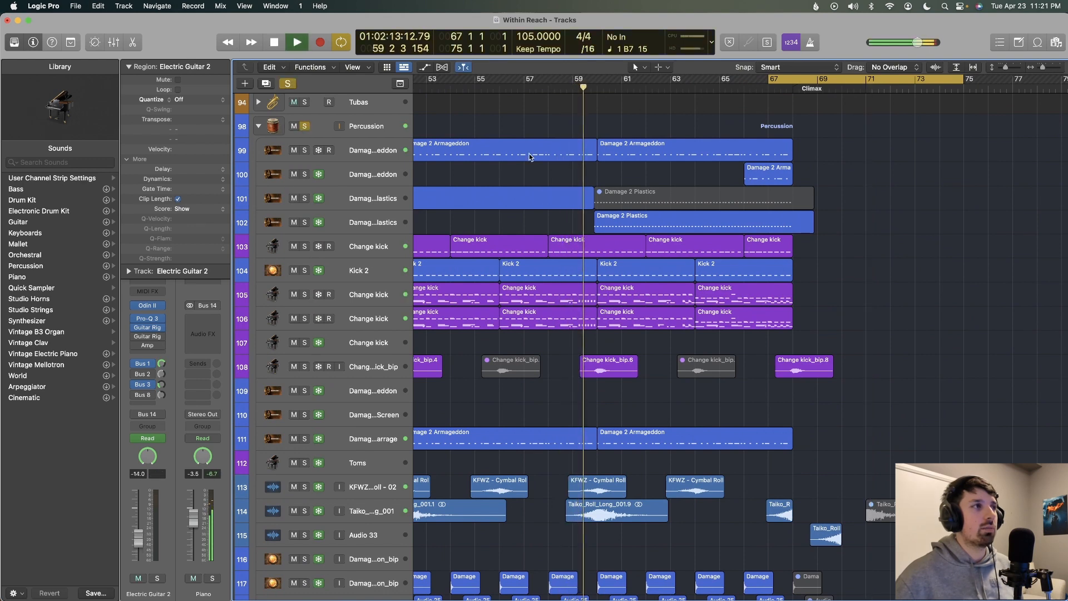
pyautogui.hscroll(-5, 530, 157)
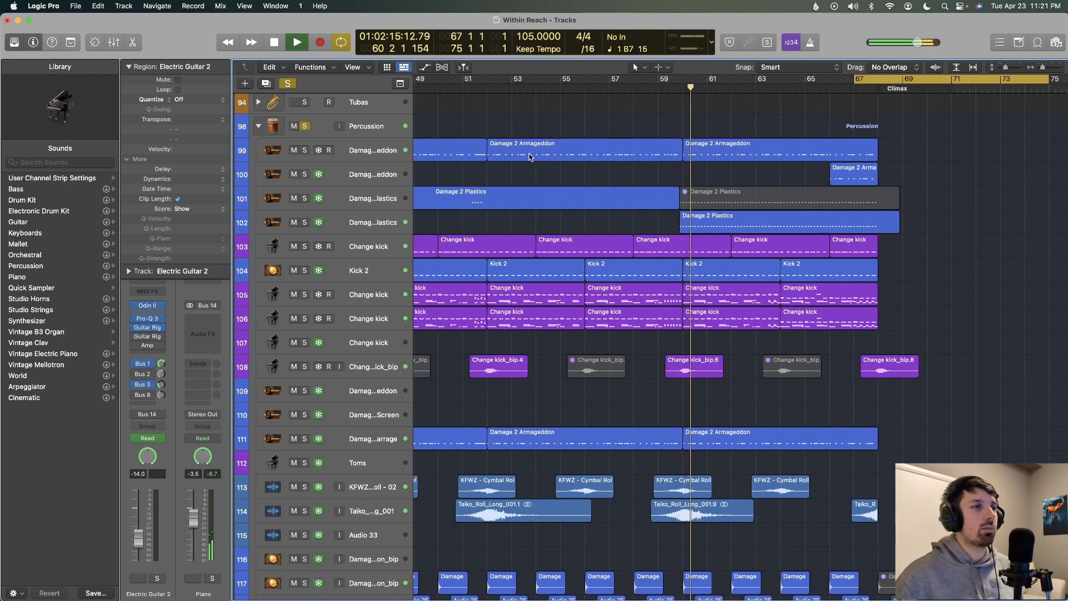
pyautogui.hscroll(-6, 545, 157)
pyautogui.hscroll(-2, 563, 158)
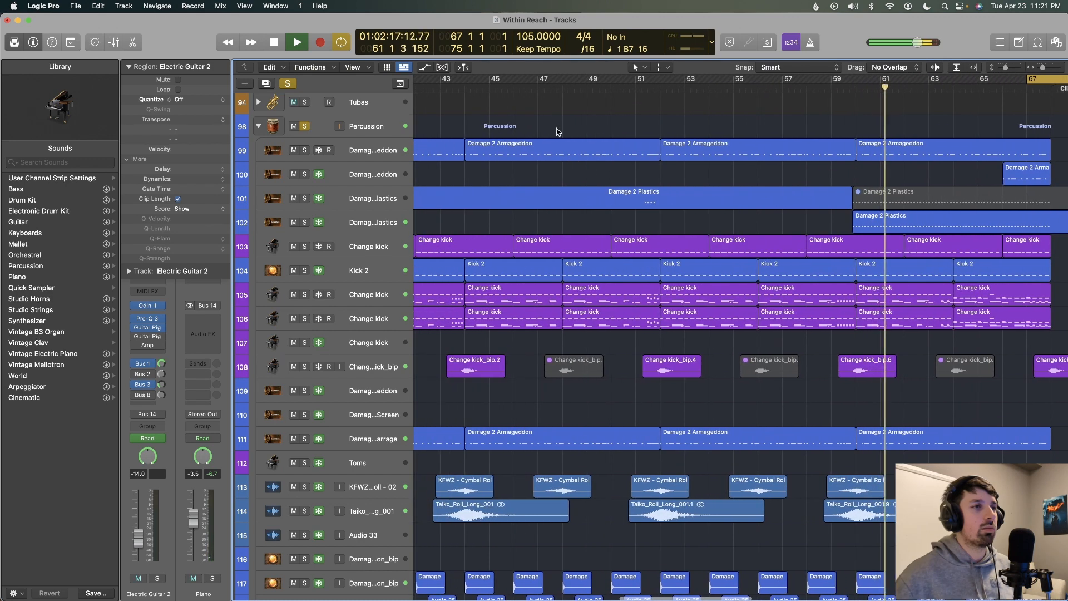
pyautogui.click(558, 87)
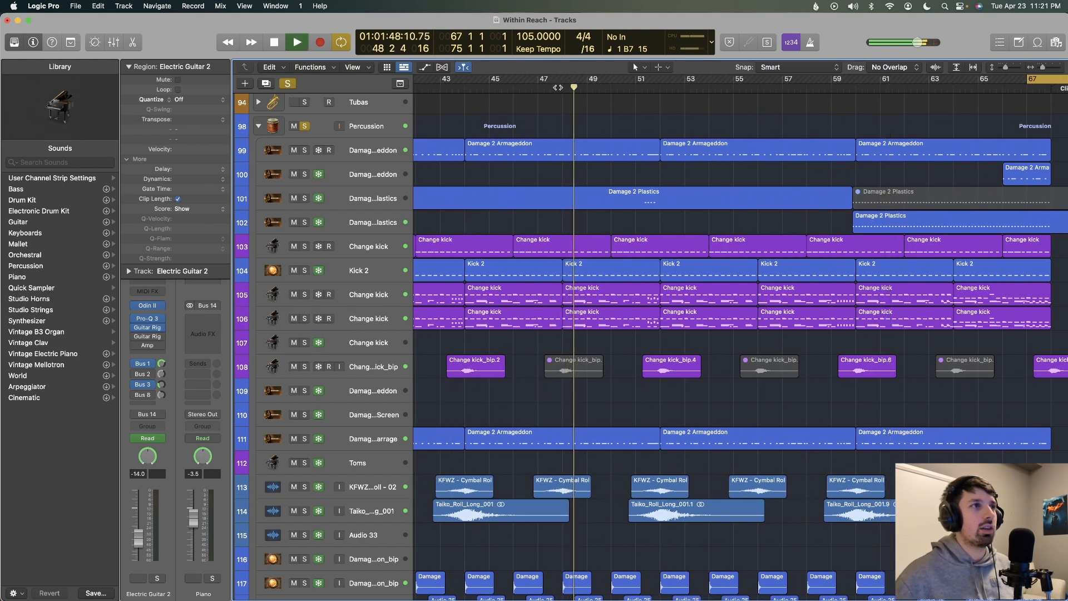
pyautogui.press('space')
# Return to the piano and guitar tracks at the start of the track list and clear the Percussion solo.
pyautogui.scroll(10, 558, 87)
pyautogui.scroll(20, 558, 87)
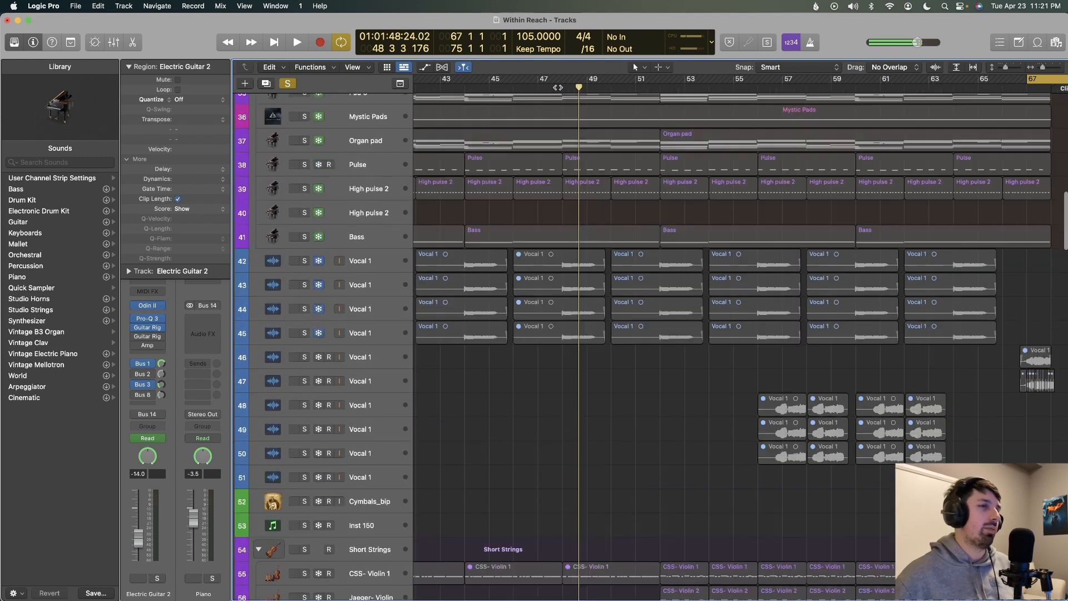
pyautogui.hscroll(5, 558, 88)
pyautogui.press('super+Left')
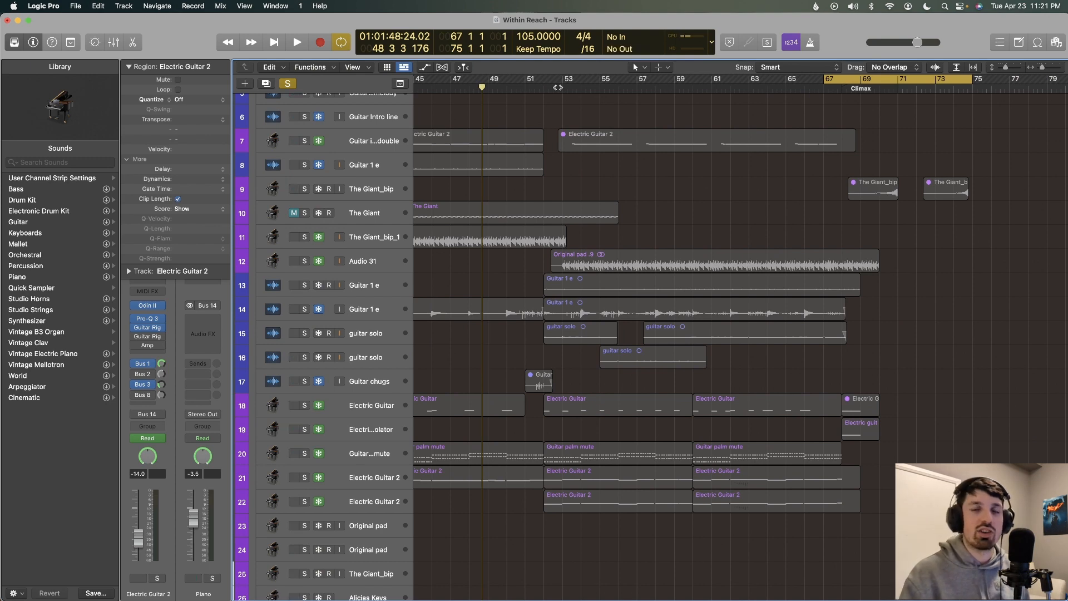
pyautogui.scroll(5, 558, 87)
pyautogui.press('super+Left')
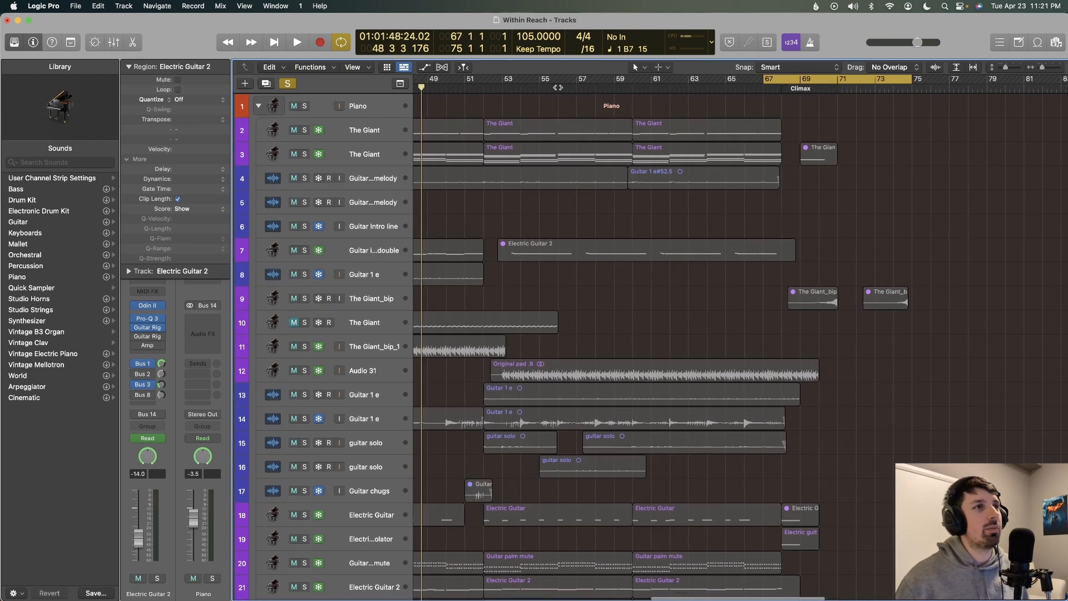
pyautogui.click(288, 83)
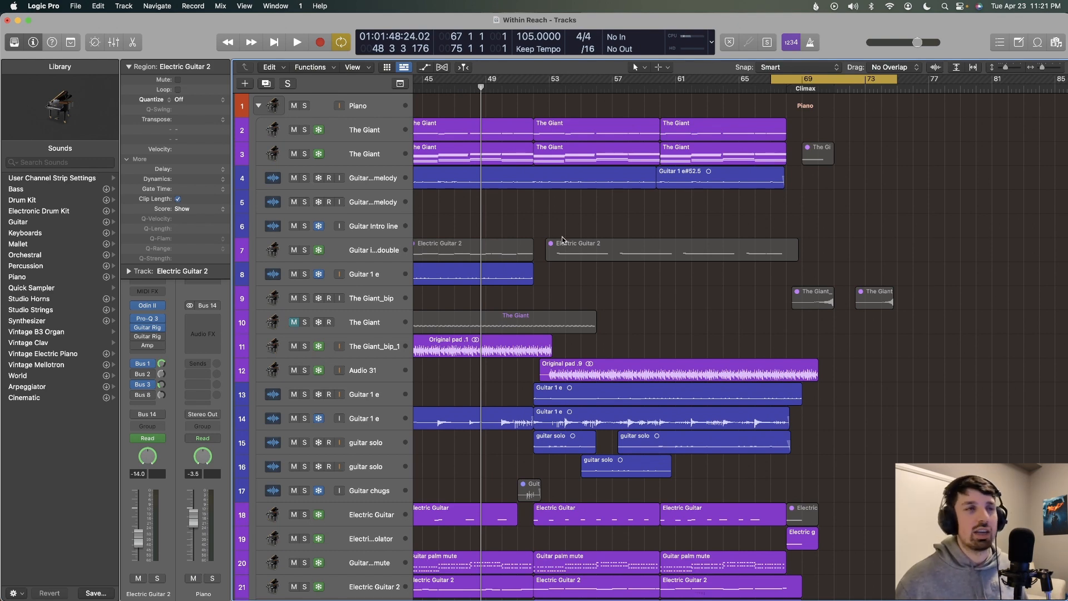
# Look over the piano, guitar and pad tracks across the arrangement from about bar 17 through the climax.
pyautogui.press('super+Left')
pyautogui.scroll(-1, 561, 237)
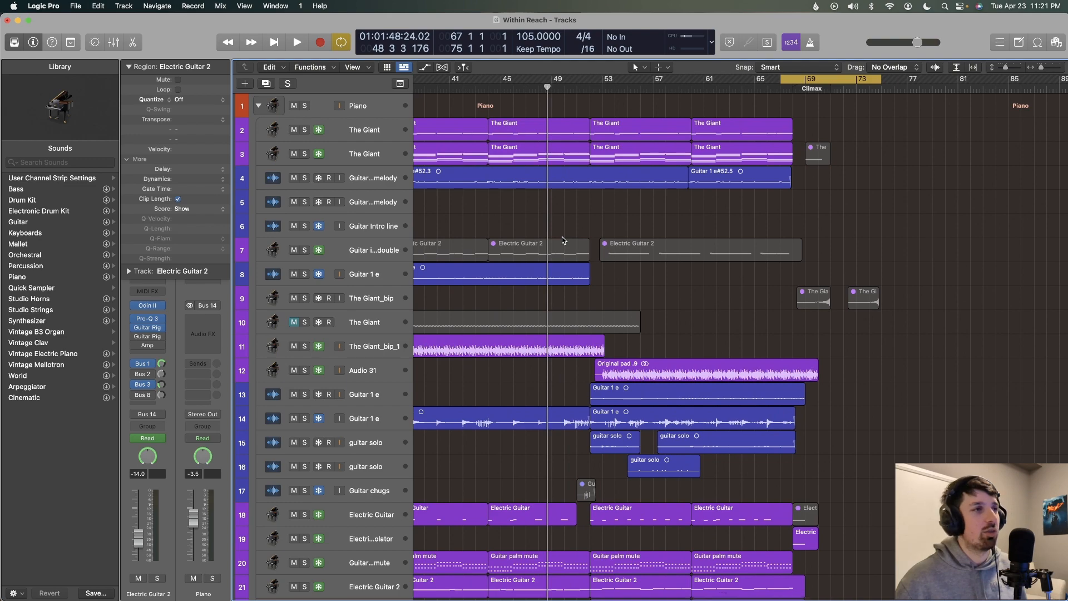
pyautogui.scroll(-3, 562, 237)
pyautogui.scroll(1, 562, 237)
pyautogui.scroll(-1, 561, 240)
pyautogui.scroll(-8, 562, 240)
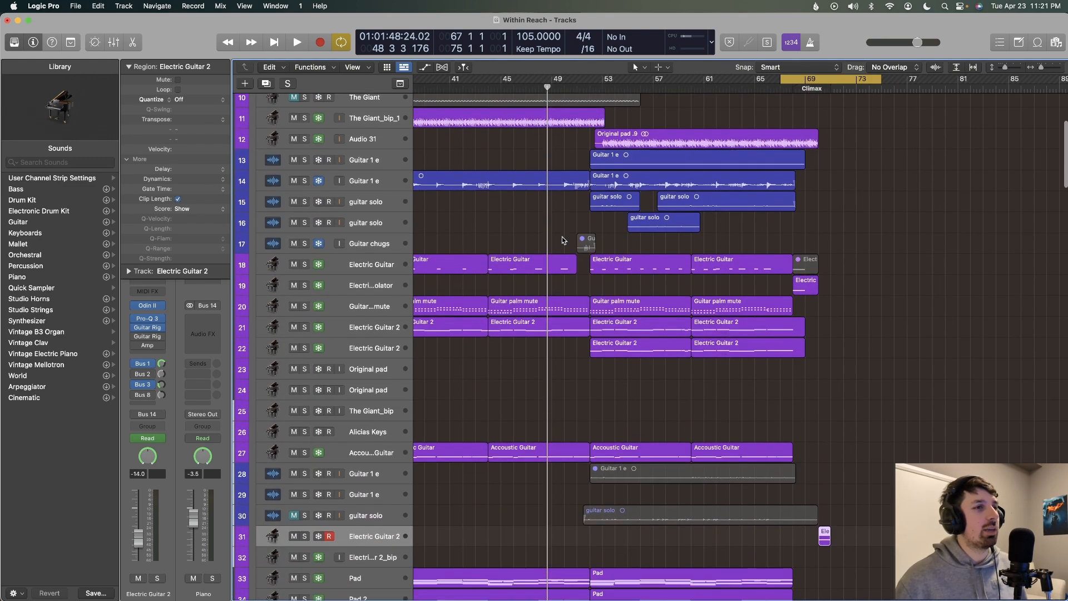
pyautogui.scroll(-2, 562, 241)
pyautogui.hscroll(-3, 562, 241)
pyautogui.scroll(3, 563, 240)
pyautogui.hscroll(-2, 563, 239)
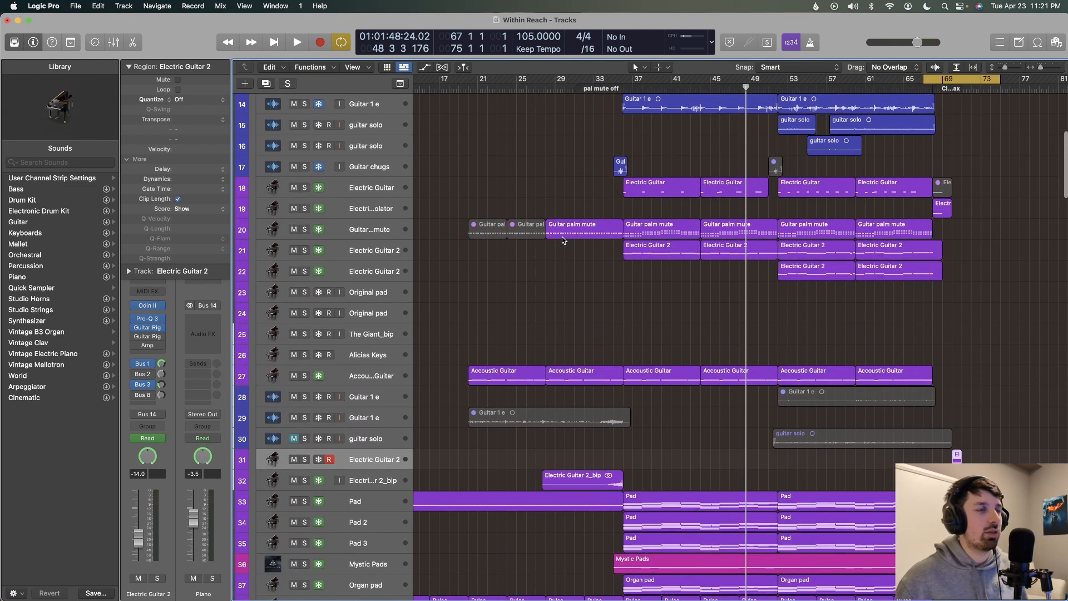
pyautogui.scroll(7, 562, 239)
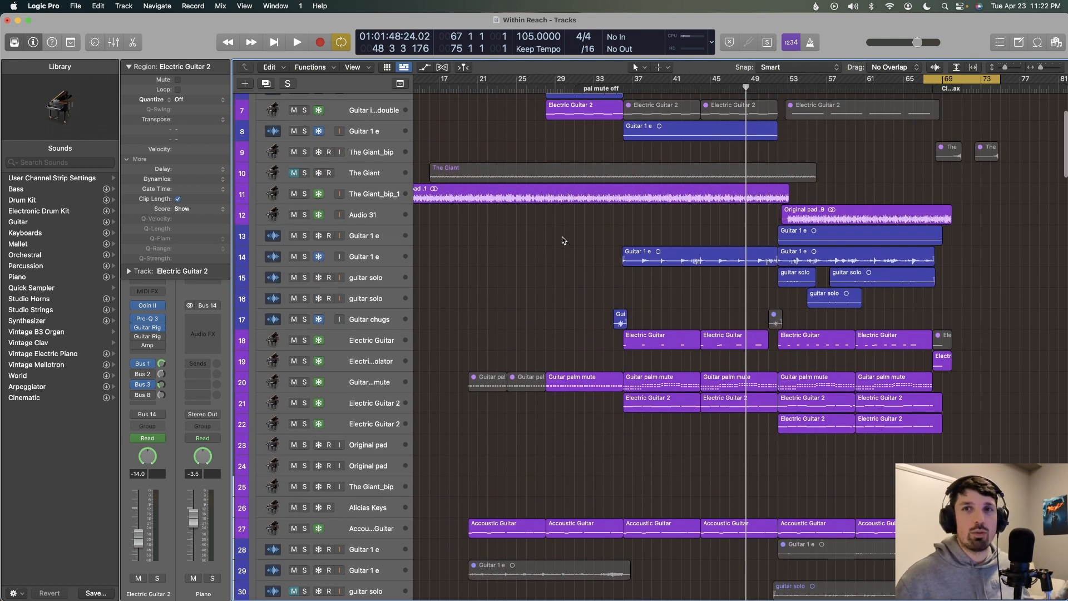
pyautogui.scroll(6, 561, 239)
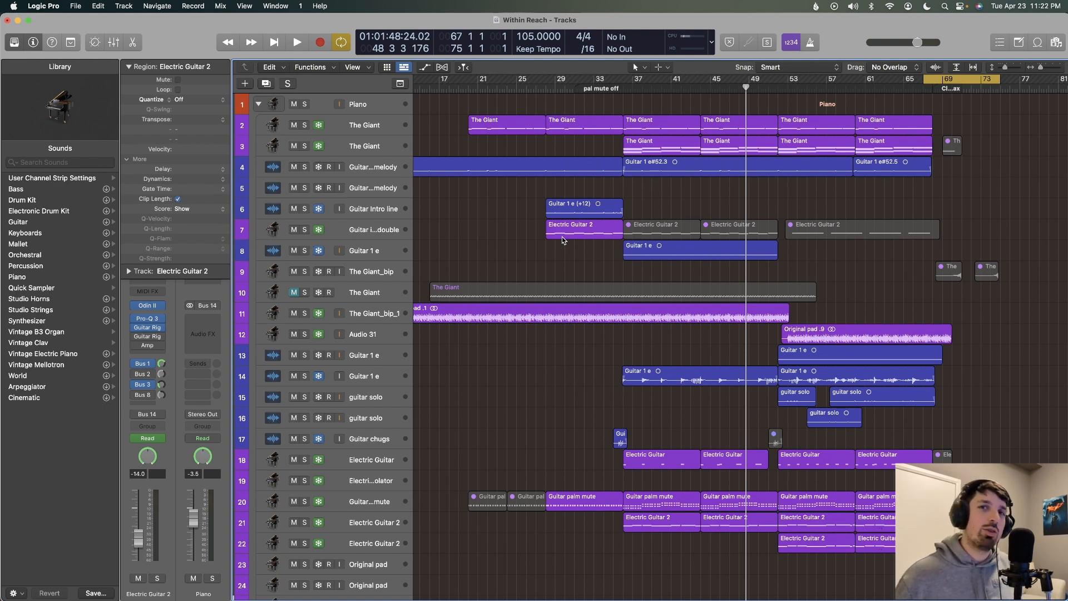
pyautogui.hscroll(3, 562, 240)
pyautogui.scroll(-2, 562, 240)
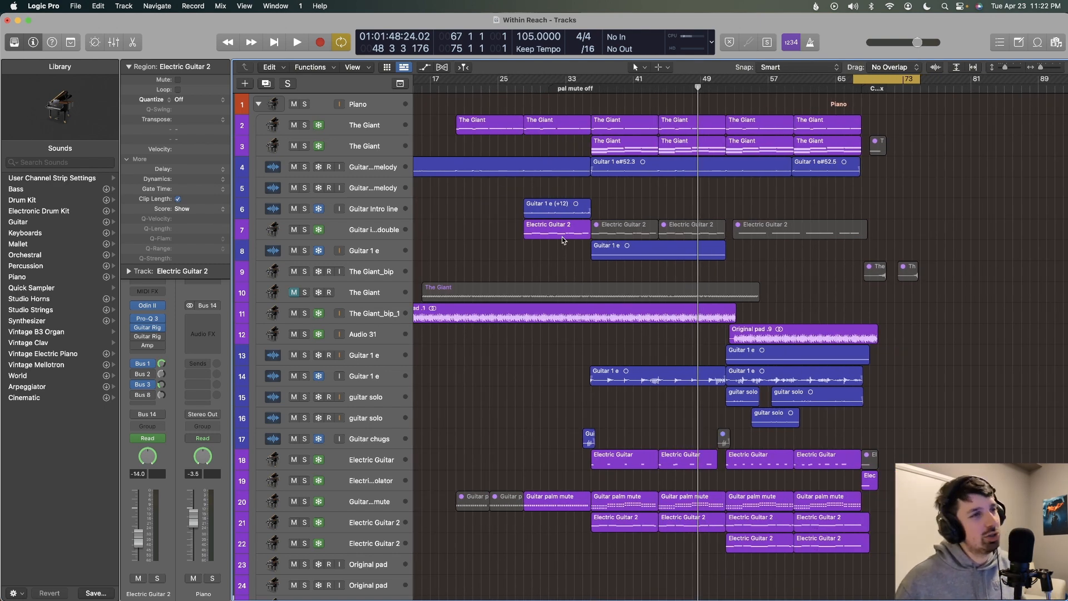
pyautogui.scroll(-5, 562, 236)
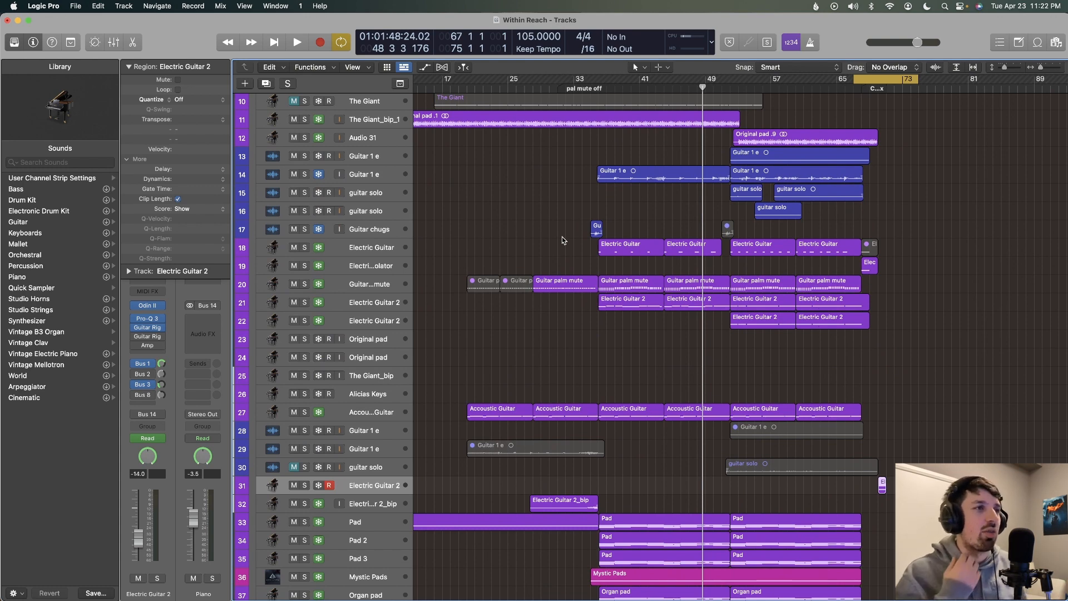
pyautogui.hscroll(2, 562, 240)
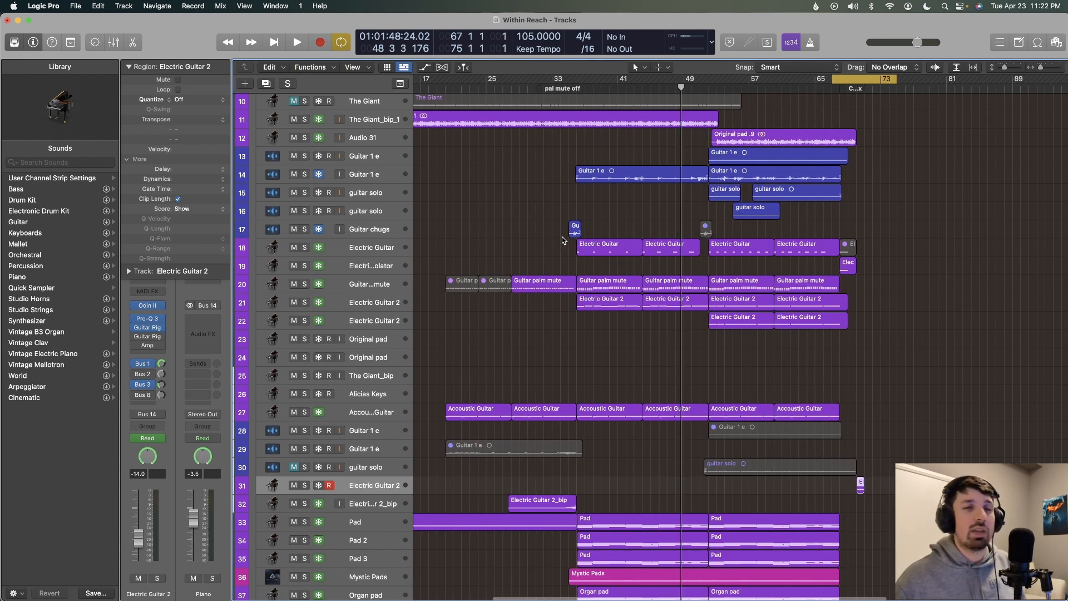